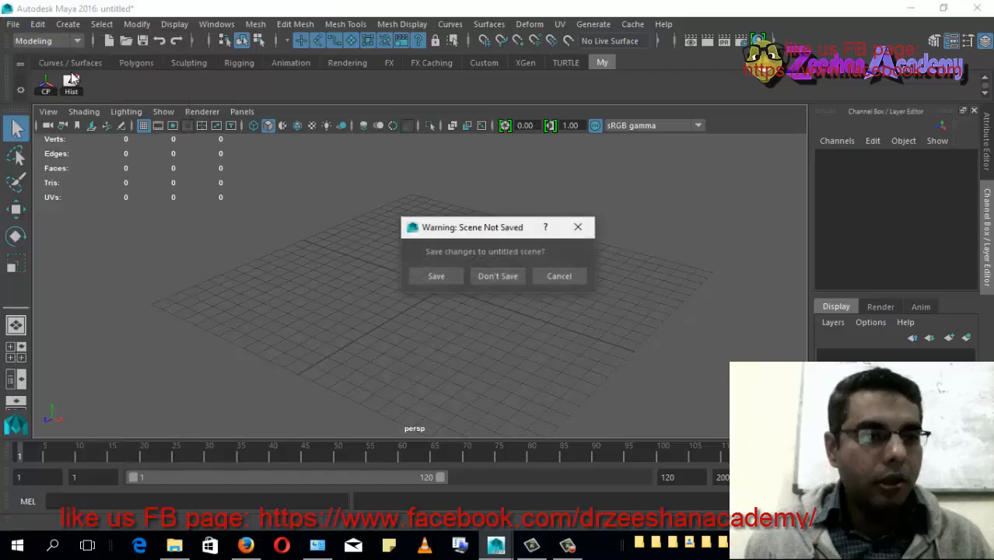
Cancel the warning about saving changes to the untitled scene.
{"action": "left_click", "coordinate": [574, 275]}
{"action": "left_click", "coordinate": [13, 24]}
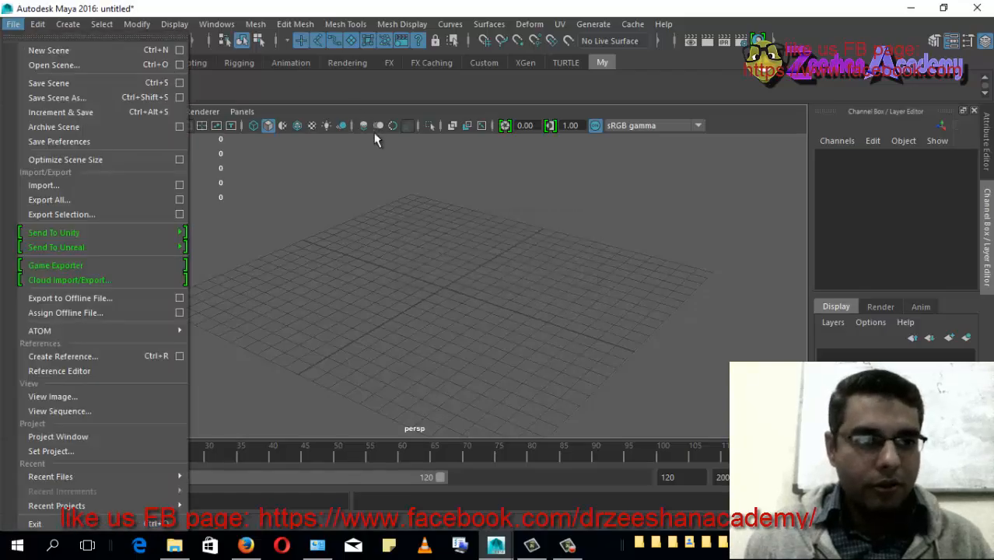
{"action": "left_click", "coordinate": [362, 99]}
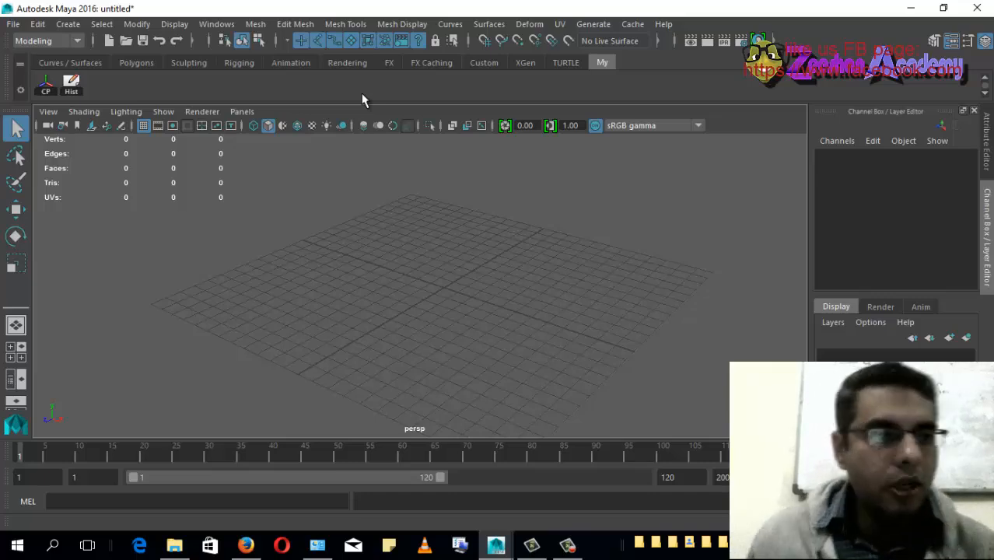
{"action": "left_click", "coordinate": [13, 24]}
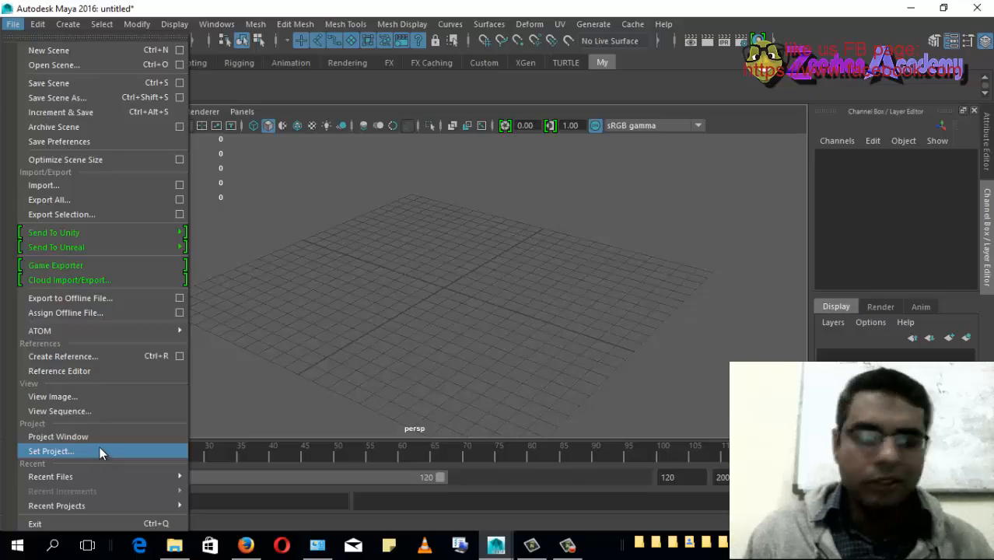
{"action": "left_click", "coordinate": [13, 24]}
Set the current project to the MayaBatch02 folder inside MagicStudios.
{"action": "left_click", "coordinate": [14, 24]}
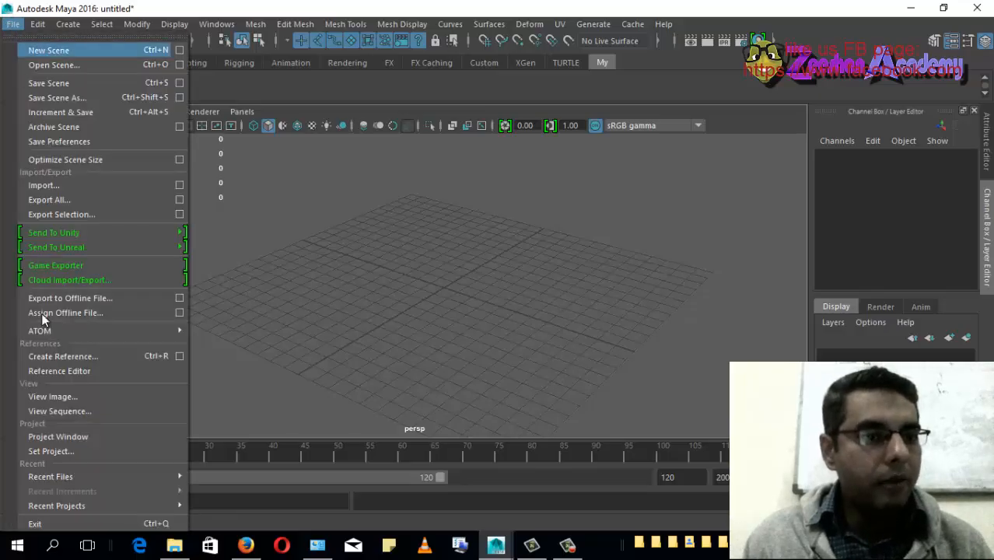
{"action": "left_click", "coordinate": [80, 452]}
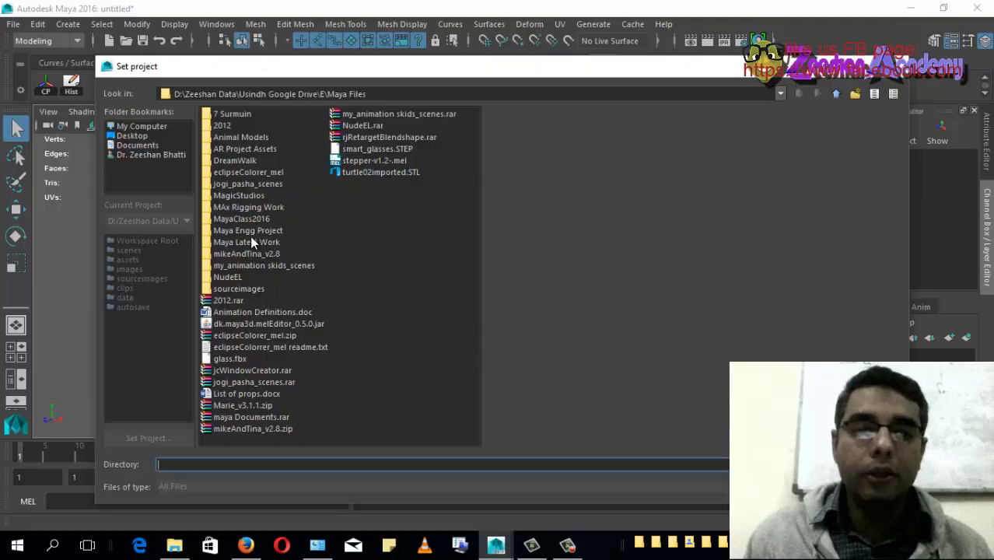
{"action": "left_click", "coordinate": [245, 219]}
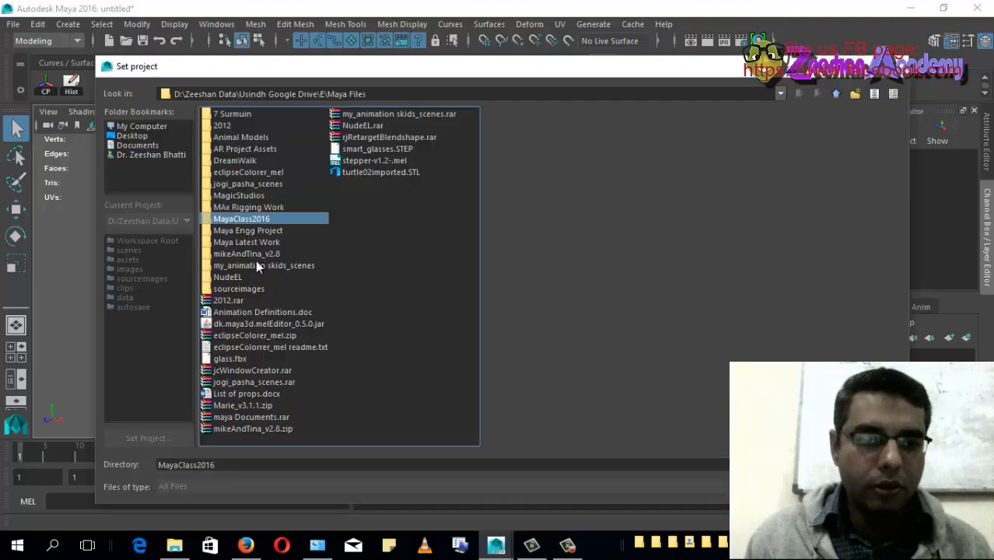
{"action": "left_click", "coordinate": [250, 195]}
{"action": "double_click", "coordinate": [250, 195]}
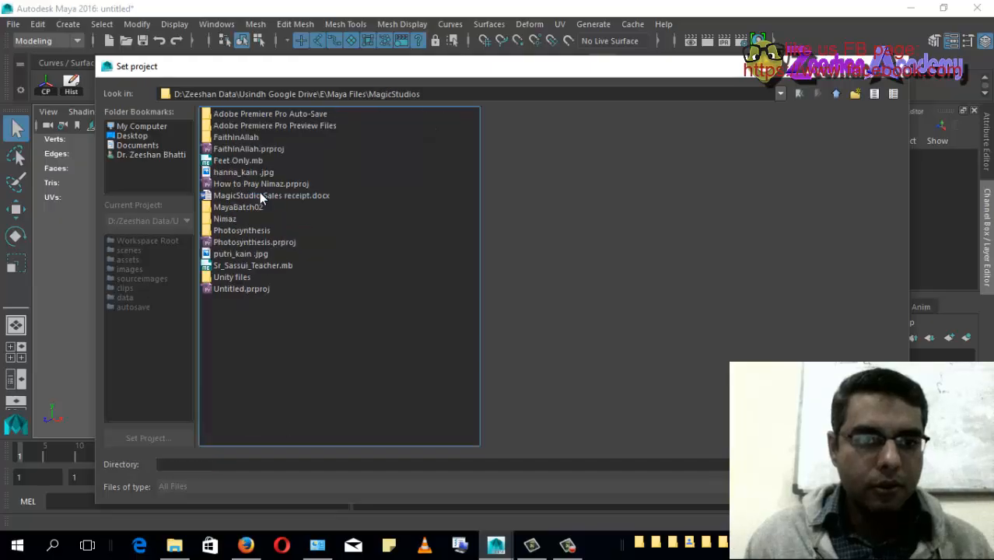
{"action": "left_click", "coordinate": [251, 151]}
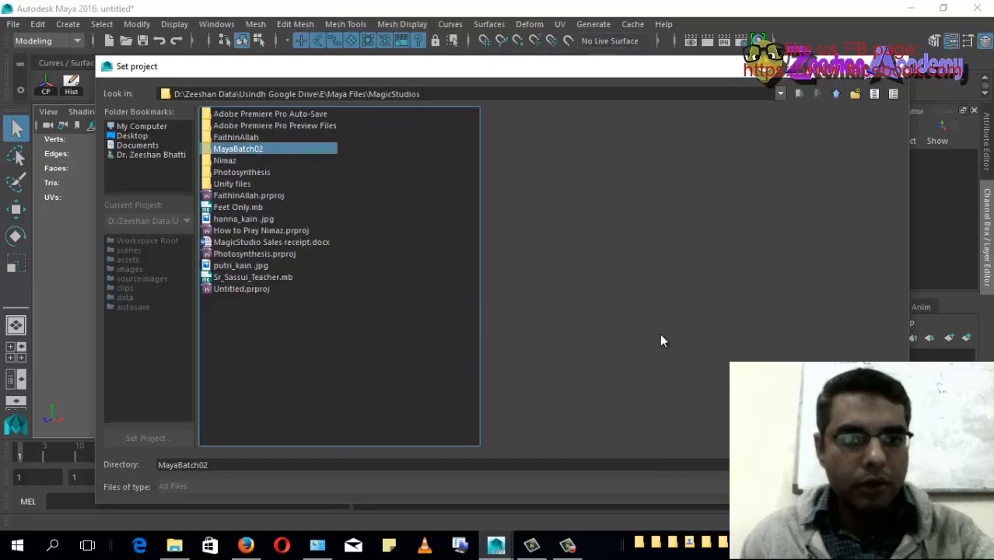
{"action": "left_click", "coordinate": [847, 465]}
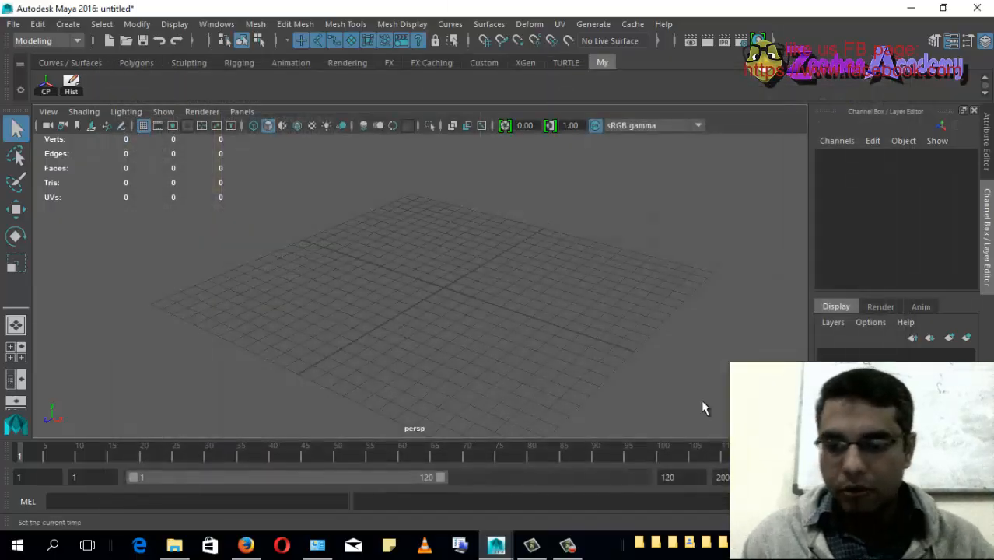
View the scene files offered for opening in the current project, and close the file chooser without opening any.
{"action": "left_click", "coordinate": [14, 25]}
{"action": "left_click", "coordinate": [71, 64]}
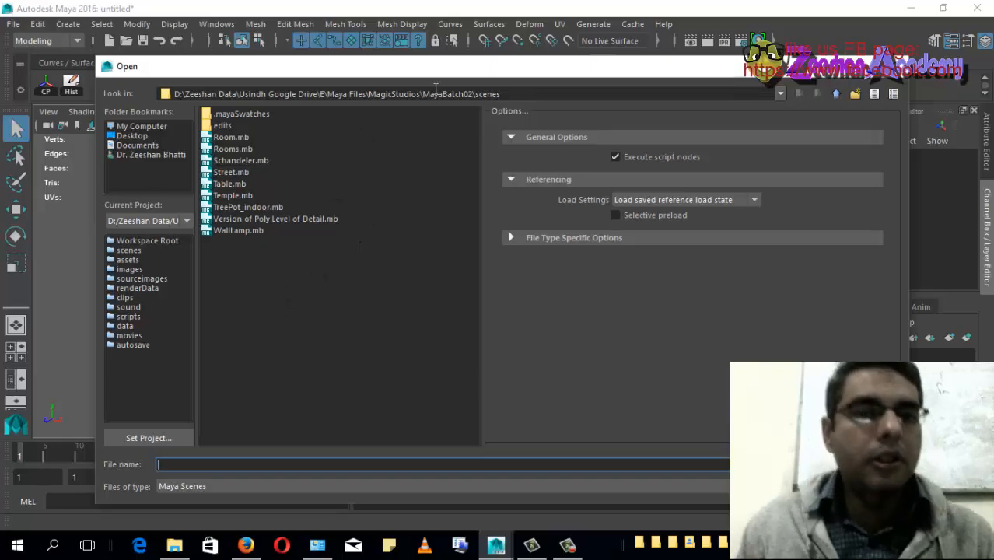
{"action": "left_click", "coordinate": [894, 66]}
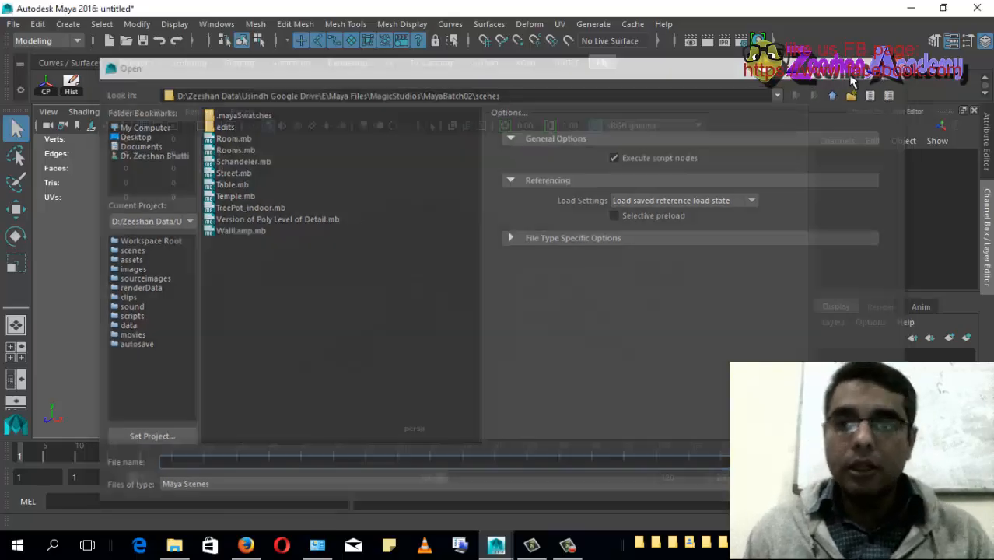
Start defining a new project in the Project Window and browse for its location, cancelling the folder choice.
{"action": "left_click", "coordinate": [13, 24]}
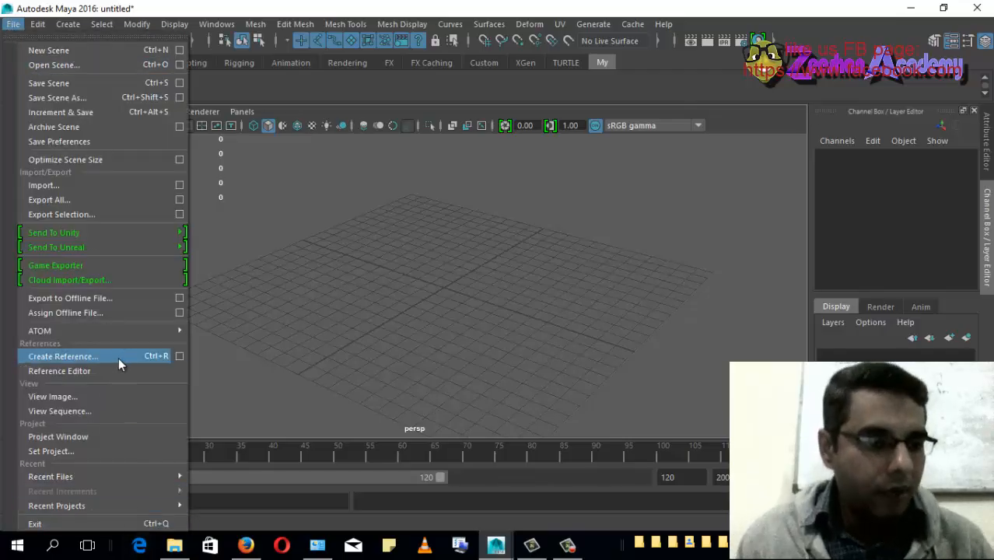
{"action": "left_click", "coordinate": [109, 437]}
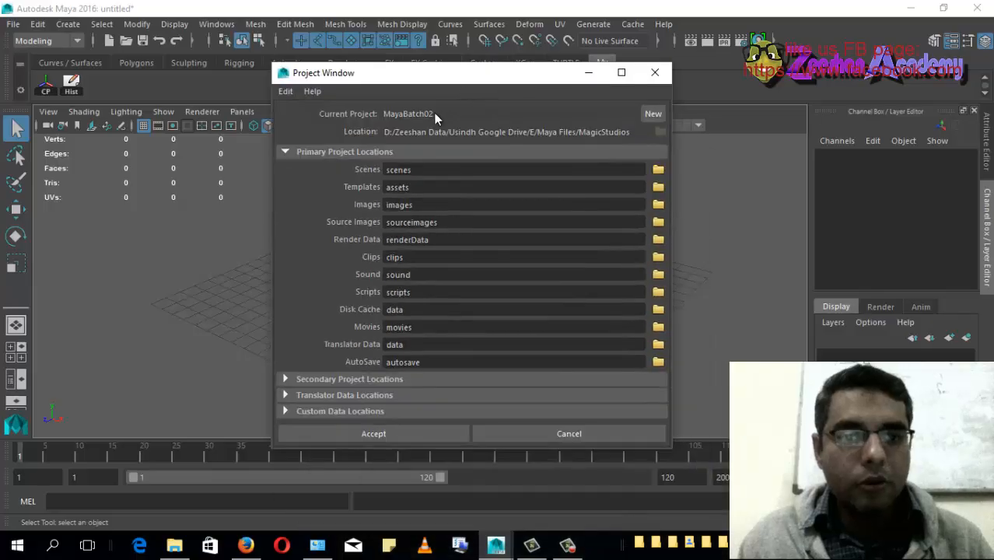
{"action": "left_click", "coordinate": [653, 114]}
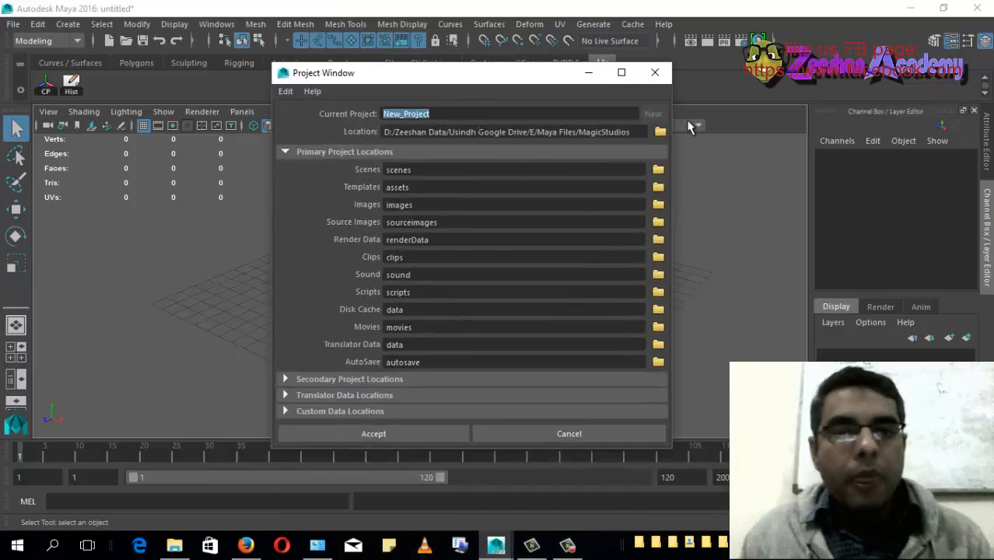
{"action": "left_click", "coordinate": [660, 134]}
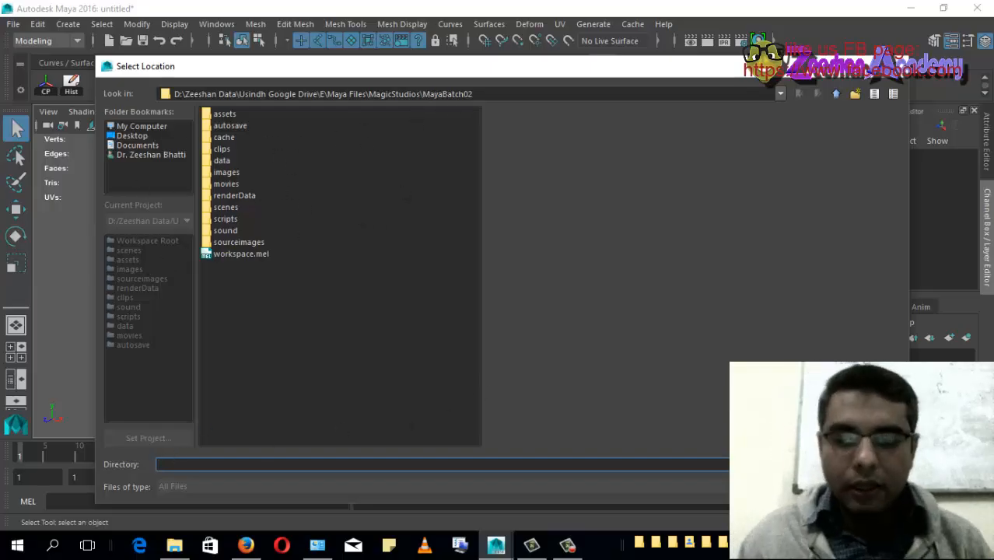
{"action": "left_click", "coordinate": [870, 487]}
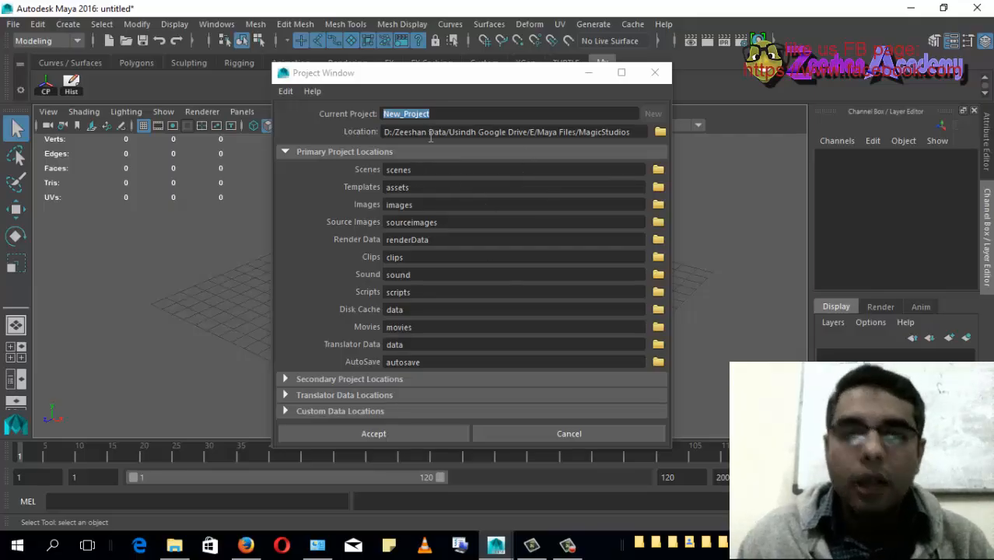
Examine the new project's primary and secondary location folders, and cancel the new project.
{"action": "left_click", "coordinate": [419, 207]}
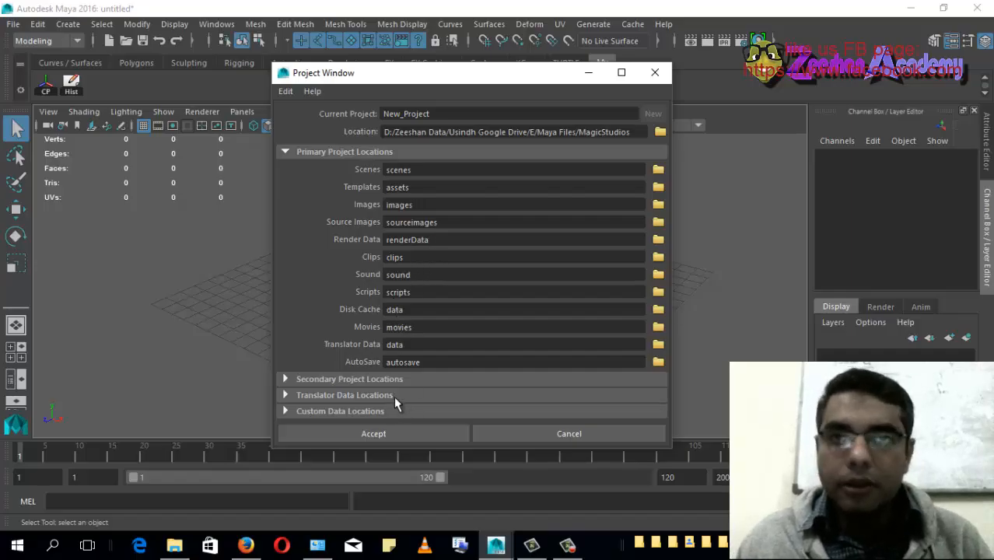
{"action": "left_click", "coordinate": [447, 395]}
{"action": "left_click", "coordinate": [445, 380]}
{"action": "scroll", "coordinate": [436, 321], "scroll_direction": "down", "scroll_amount": 8}
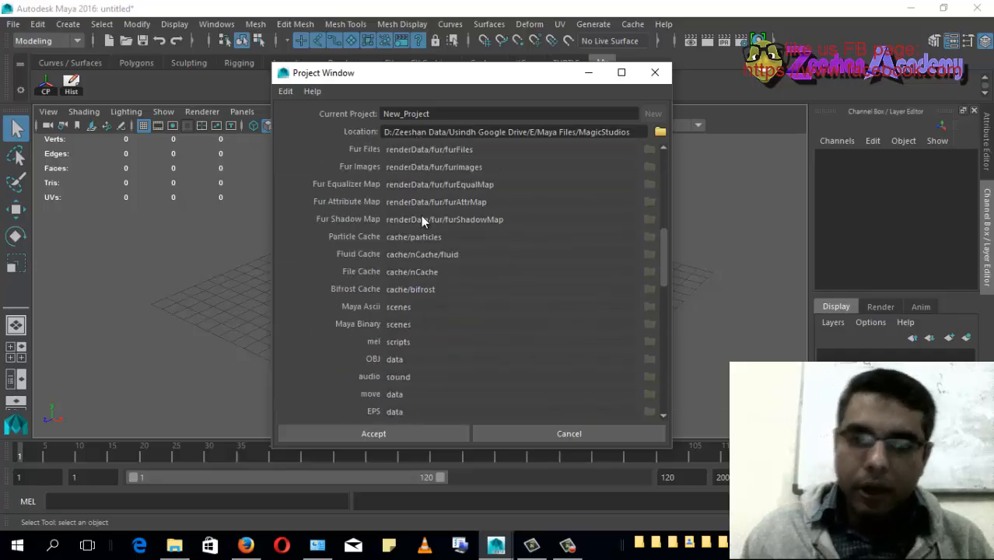
{"action": "scroll", "coordinate": [429, 323], "scroll_direction": "down", "scroll_amount": 6}
{"action": "scroll", "coordinate": [378, 233], "scroll_direction": "up", "scroll_amount": 2}
{"action": "left_click", "coordinate": [371, 227]}
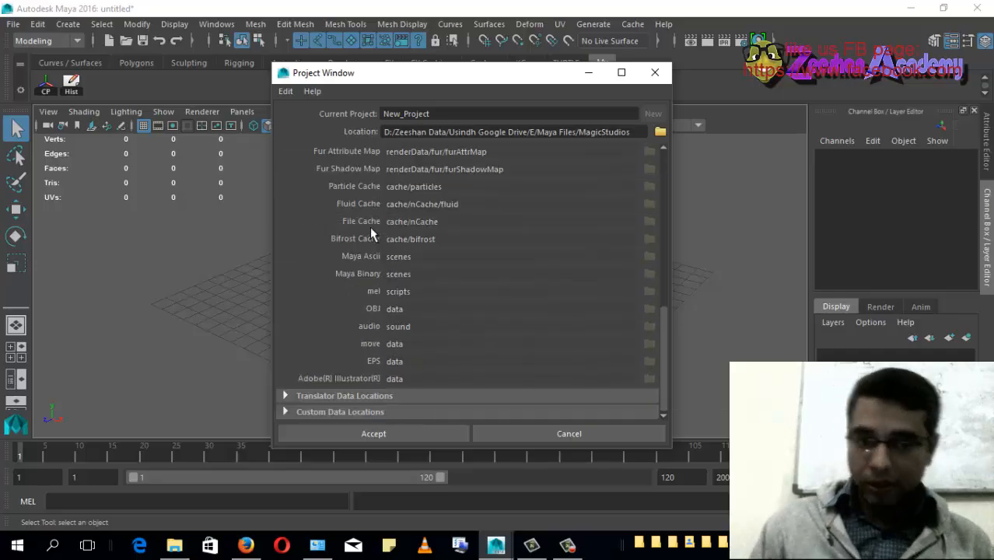
{"action": "scroll", "coordinate": [368, 229], "scroll_direction": "up", "scroll_amount": 5}
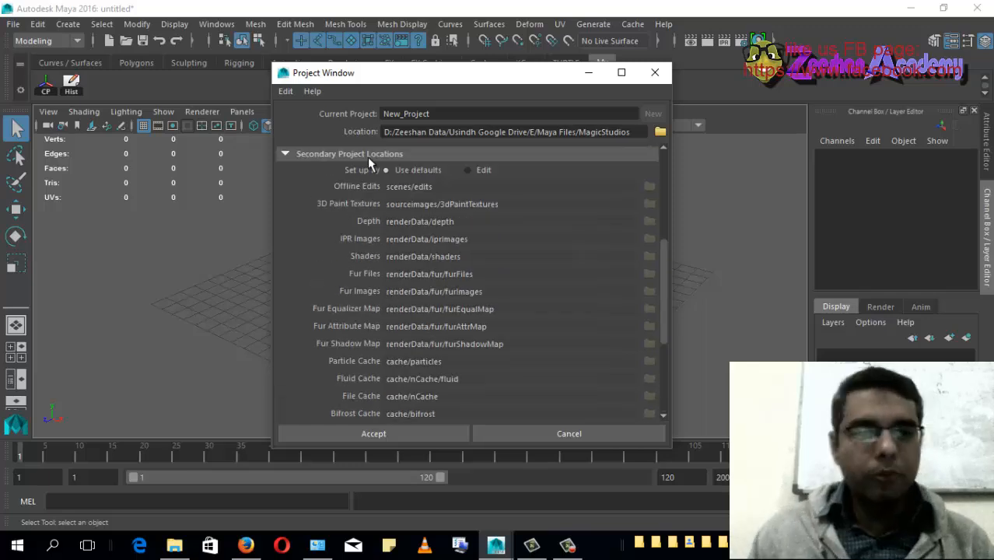
{"action": "left_click", "coordinate": [367, 155]}
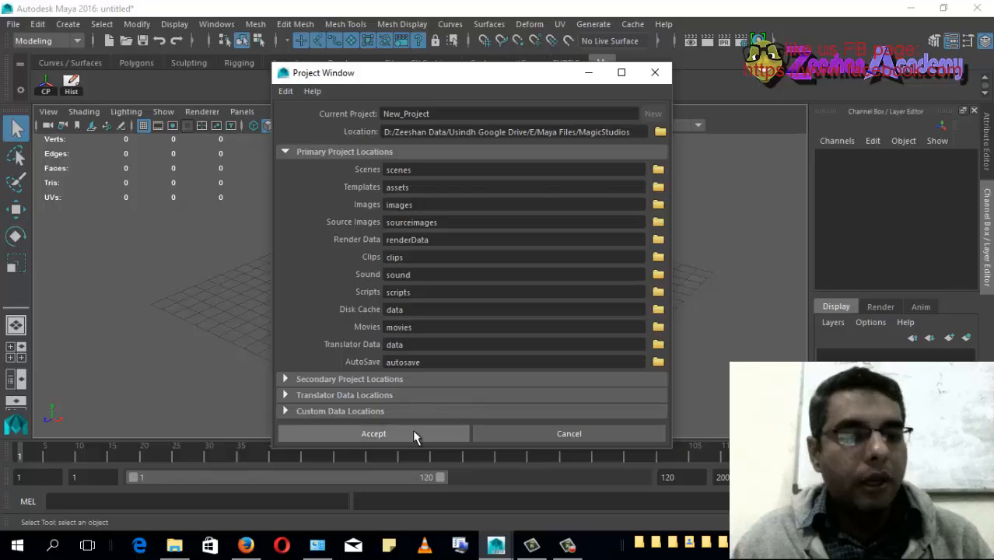
{"action": "left_click", "coordinate": [514, 435]}
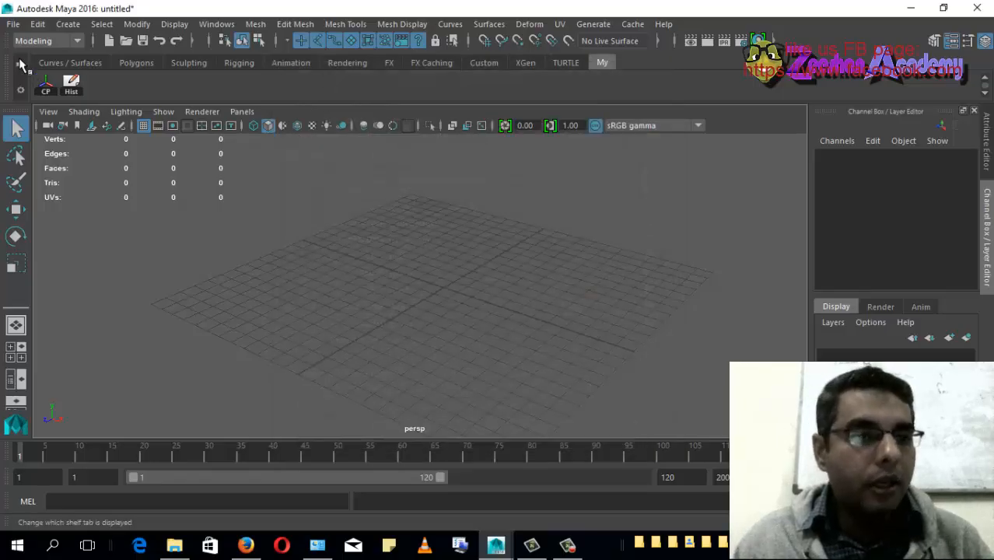
View the MagicStudios folder in the Set Project dialog and close it without choosing a project.
{"action": "left_click", "coordinate": [16, 26]}
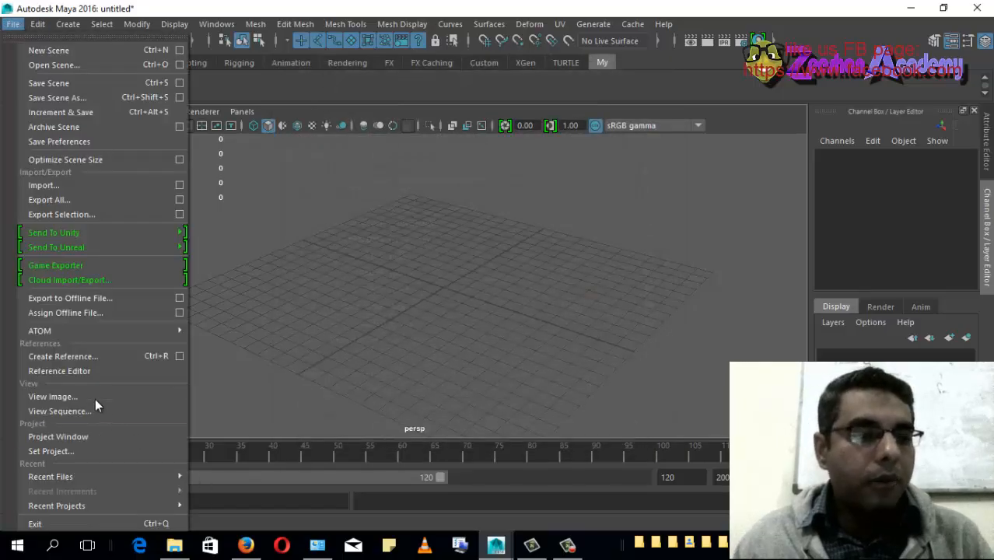
{"action": "left_click", "coordinate": [124, 454]}
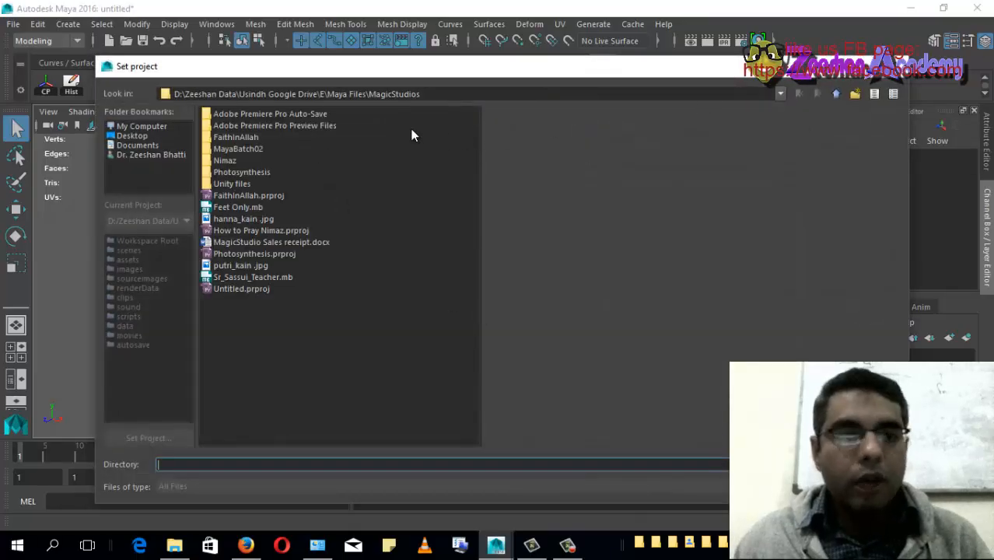
{"action": "left_click", "coordinate": [897, 68]}
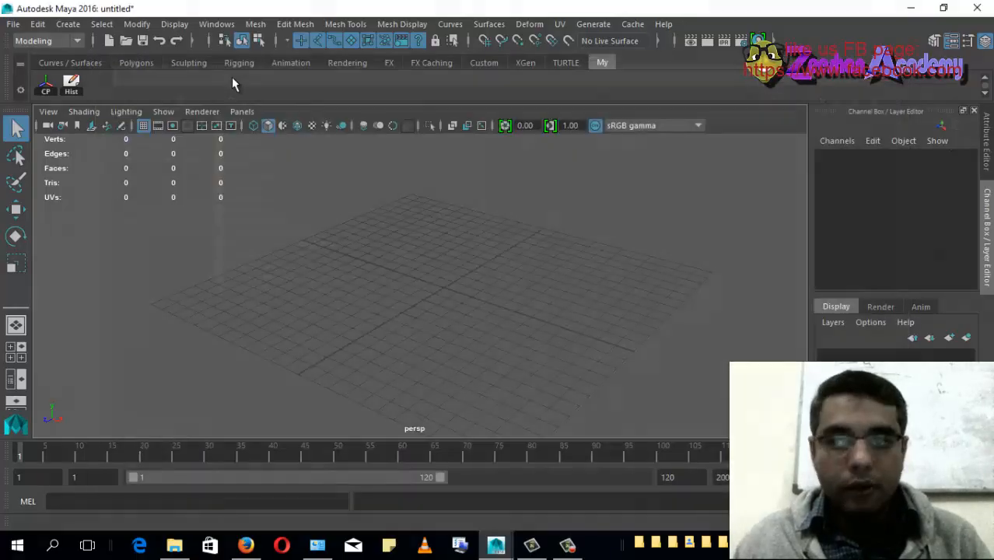
Inspect the scene chooser's path and go up from scenes to view the subfolders of the MayaBatch02 project.
{"action": "left_click", "coordinate": [126, 40]}
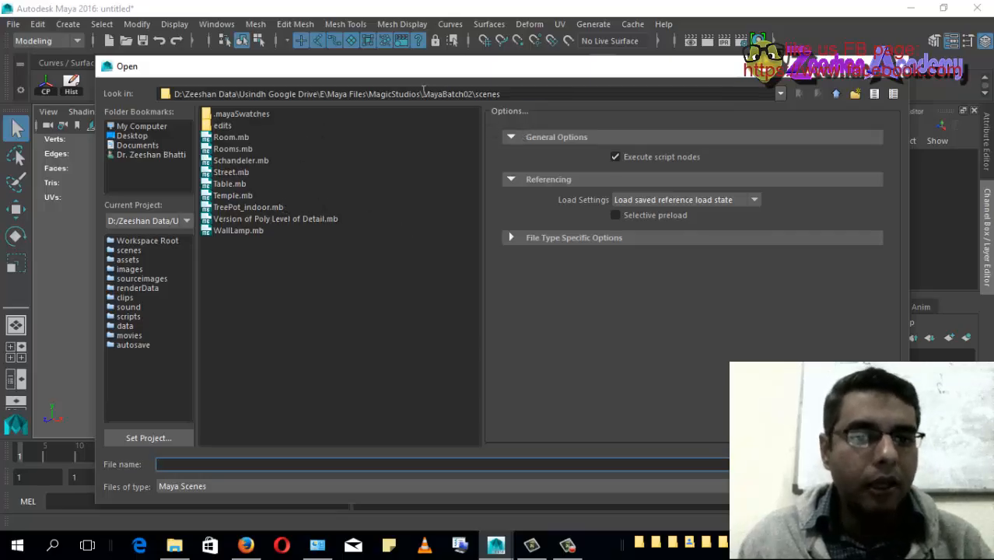
{"action": "left_click", "coordinate": [425, 93]}
{"action": "left_click_drag", "start_coordinate": [427, 94], "coordinate": [469, 95]}
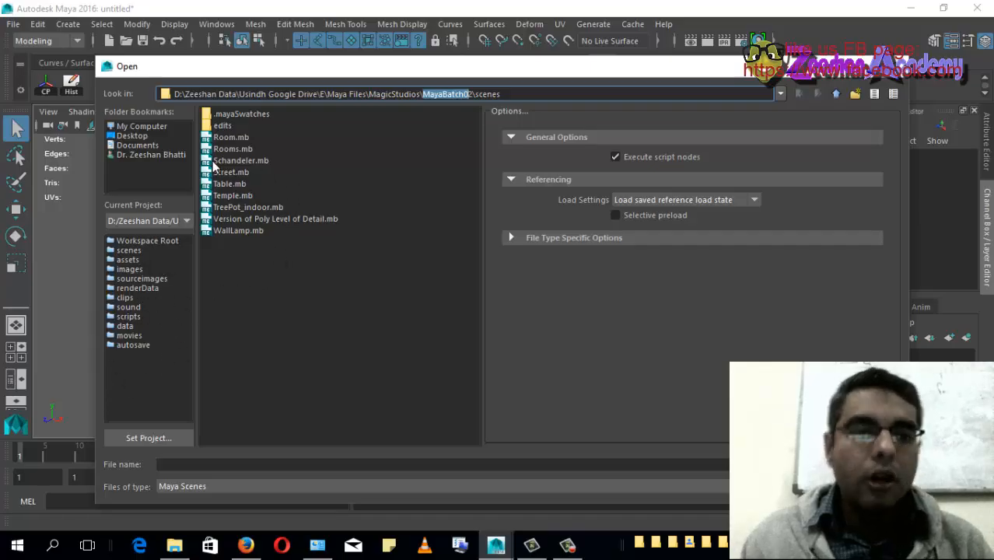
{"action": "left_click", "coordinate": [836, 94]}
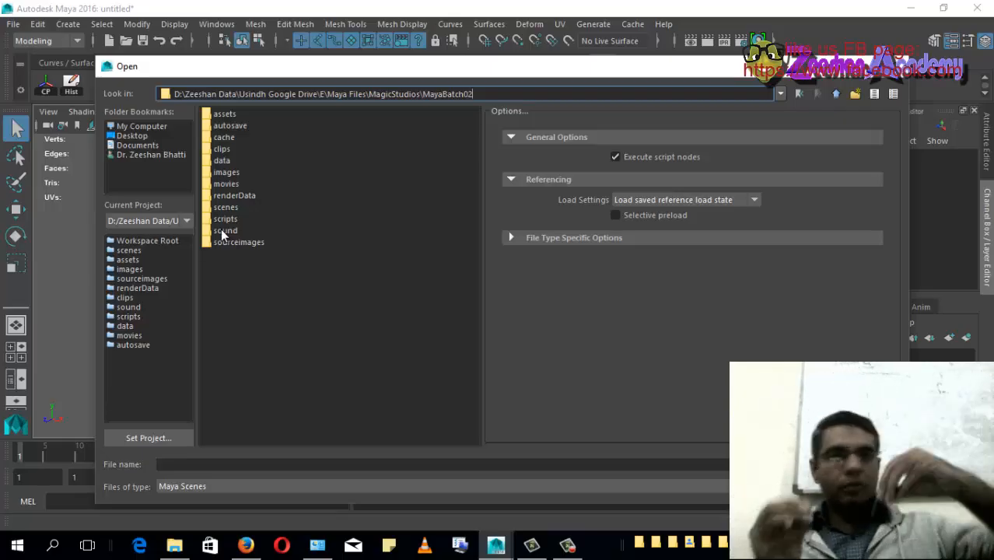
{"action": "left_click", "coordinate": [240, 232]}
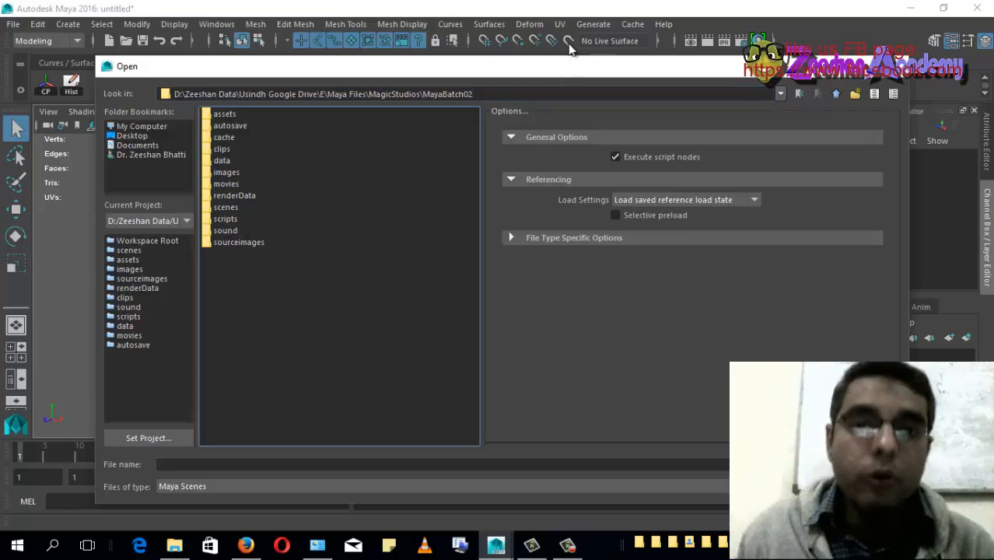
{"action": "left_click_drag", "start_coordinate": [574, 66], "coordinate": [556, 86]}
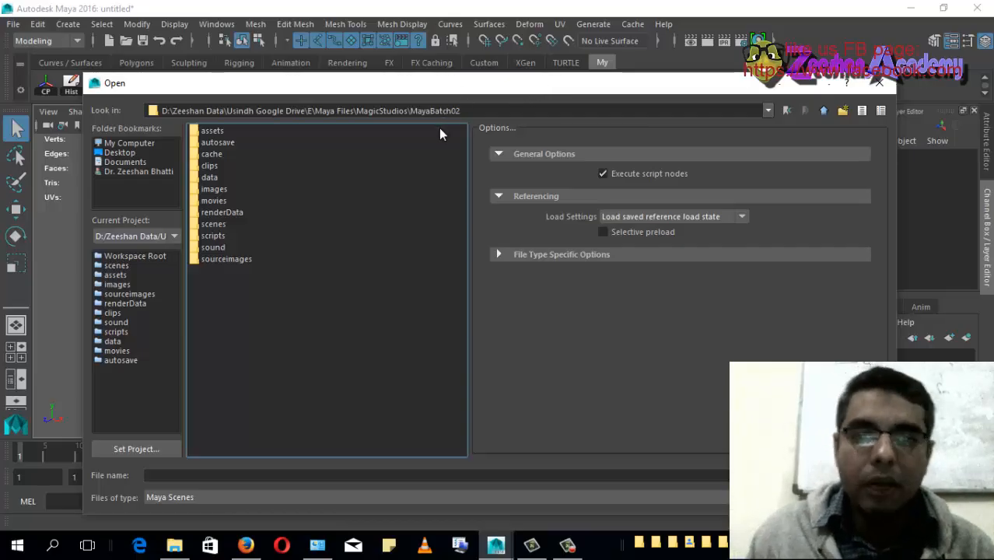
{"action": "left_click_drag", "start_coordinate": [412, 110], "coordinate": [463, 112]}
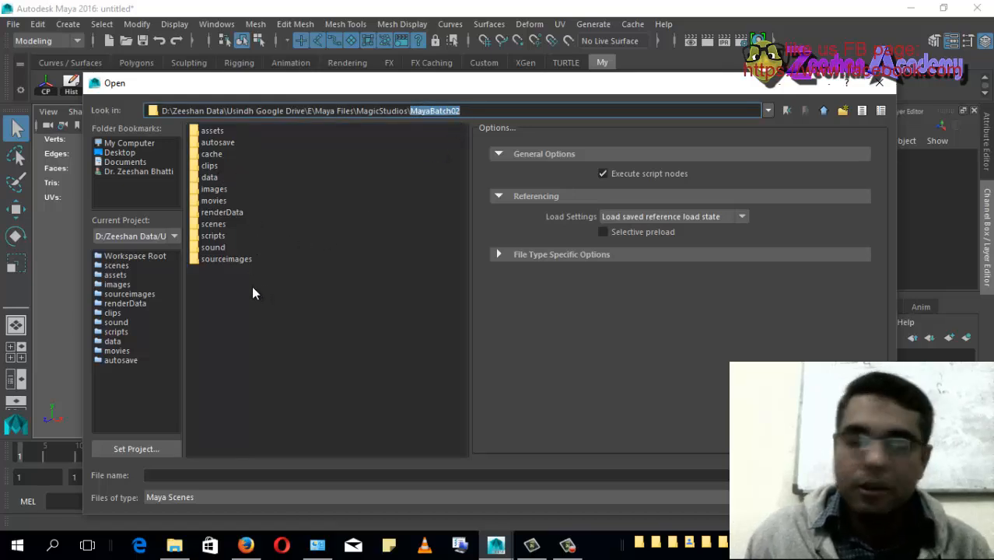
Look through the project's scenes, images and sourceimages folders, and close the file chooser.
{"action": "left_click", "coordinate": [121, 267]}
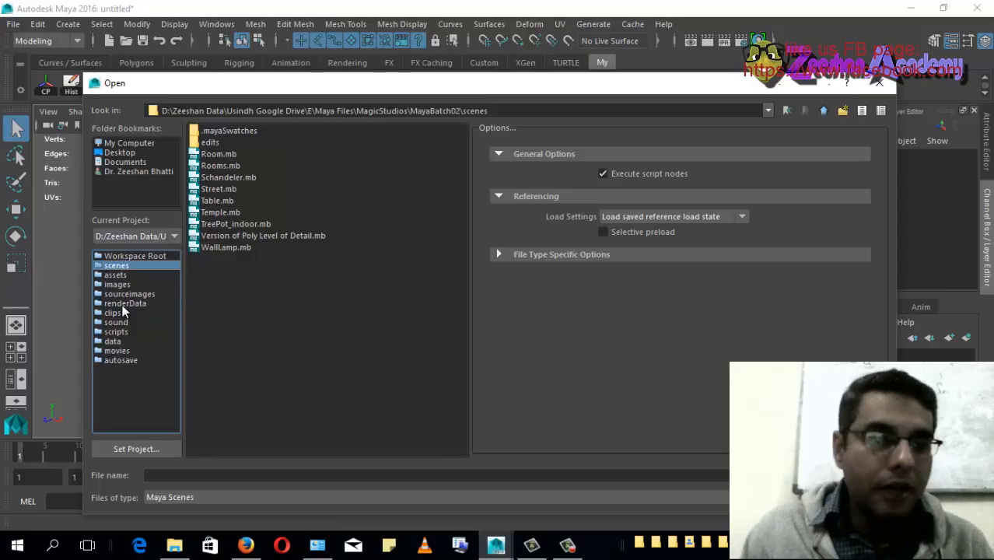
{"action": "left_click", "coordinate": [118, 285]}
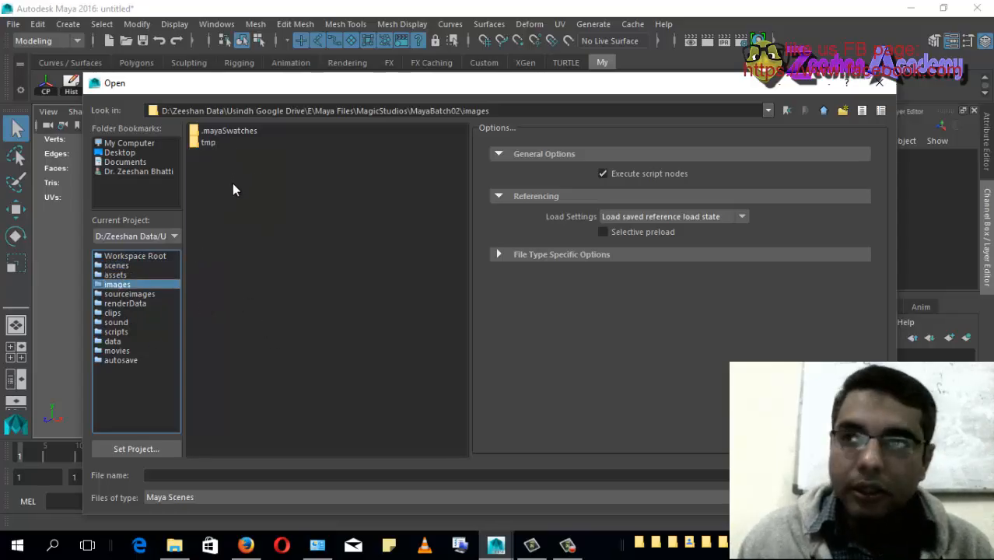
{"action": "left_click", "coordinate": [156, 294]}
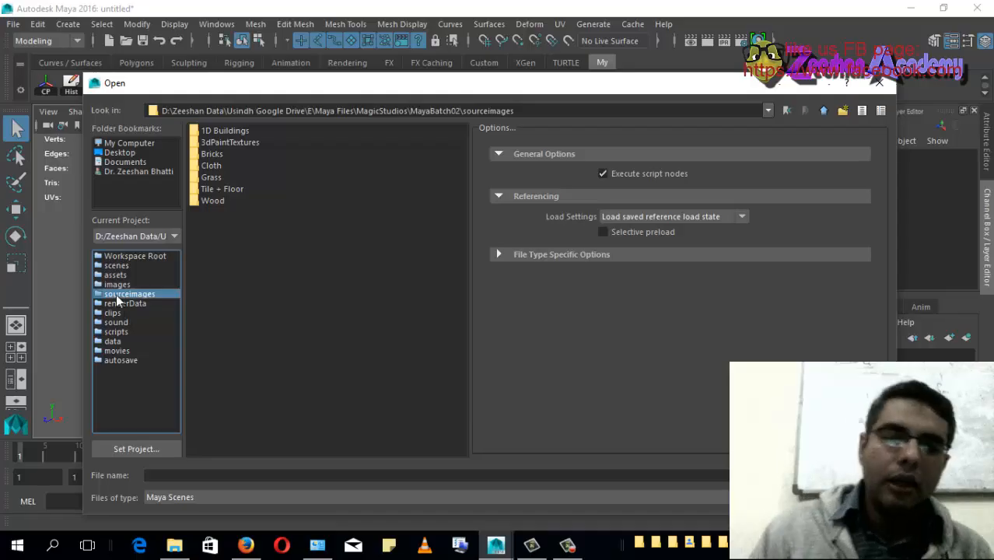
{"action": "left_click", "coordinate": [879, 83]}
Look at the scene files in the MayaBatch02 scenes folder, with Table.mb selected, and leave the file chooser.
{"action": "left_click", "coordinate": [126, 41]}
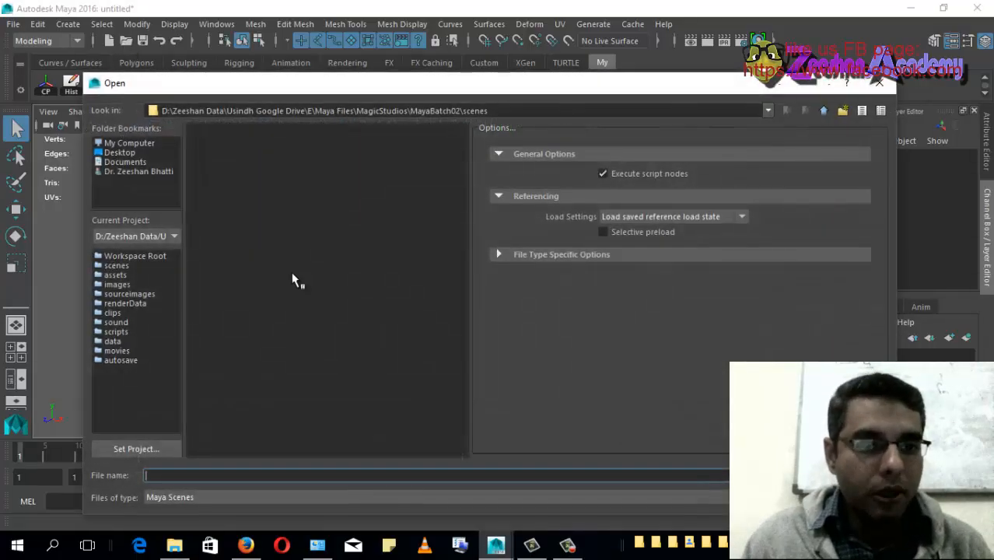
{"action": "left_click", "coordinate": [218, 201]}
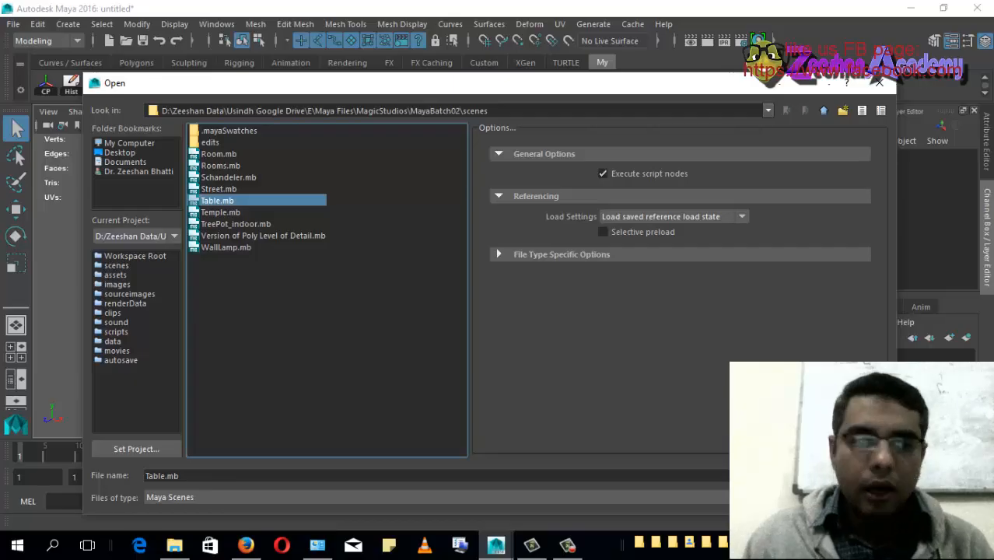
{"action": "key", "text": "Return"}
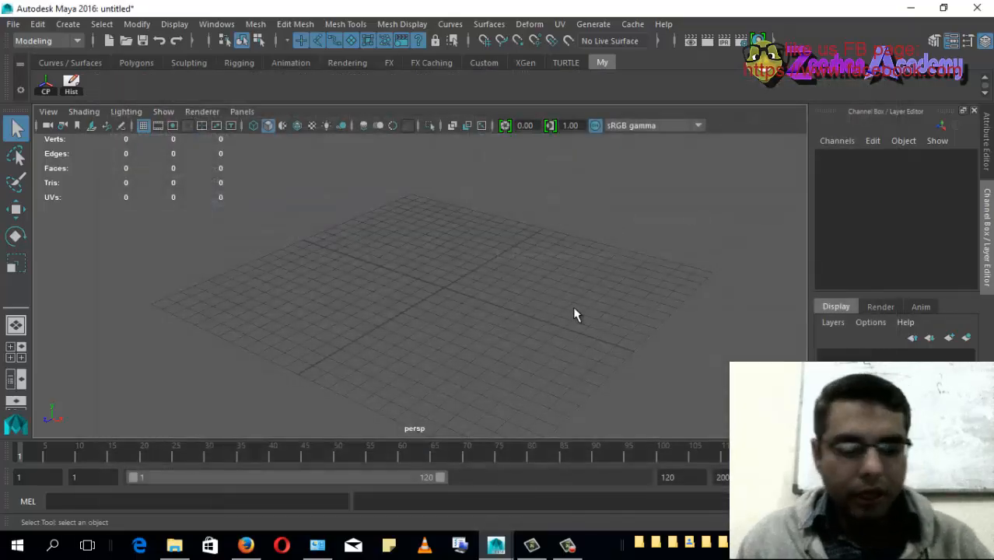
{"action": "left_click_drag", "start_coordinate": [575, 313], "coordinate": [502, 349], "text": "alt"}
{"action": "right_click_drag", "start_coordinate": [502, 349], "coordinate": [589, 379], "text": "alt"}
{"action": "middle_click_drag", "start_coordinate": [589, 379], "coordinate": [500, 306], "text": "alt"}
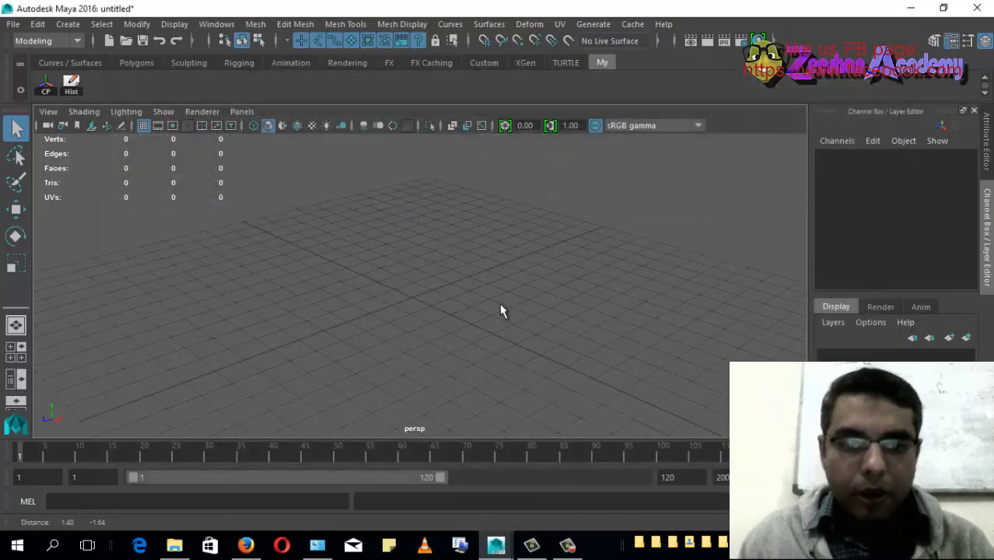
Look through the mesh editing commands and display the Modeling Toolkit.
{"action": "left_click", "coordinate": [287, 24]}
{"action": "mouse_move", "coordinate": [346, 24]}
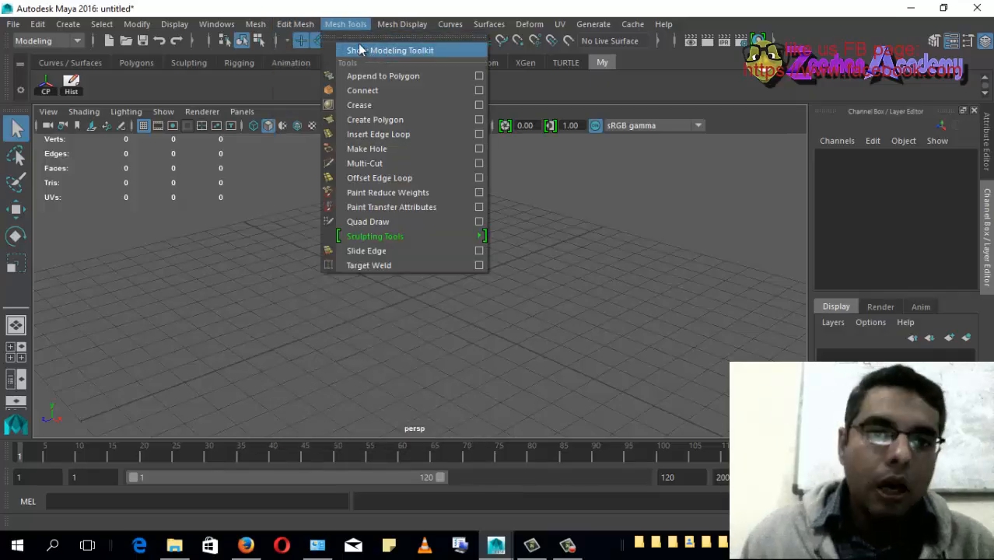
{"action": "left_click", "coordinate": [342, 24]}
{"action": "left_click", "coordinate": [345, 25]}
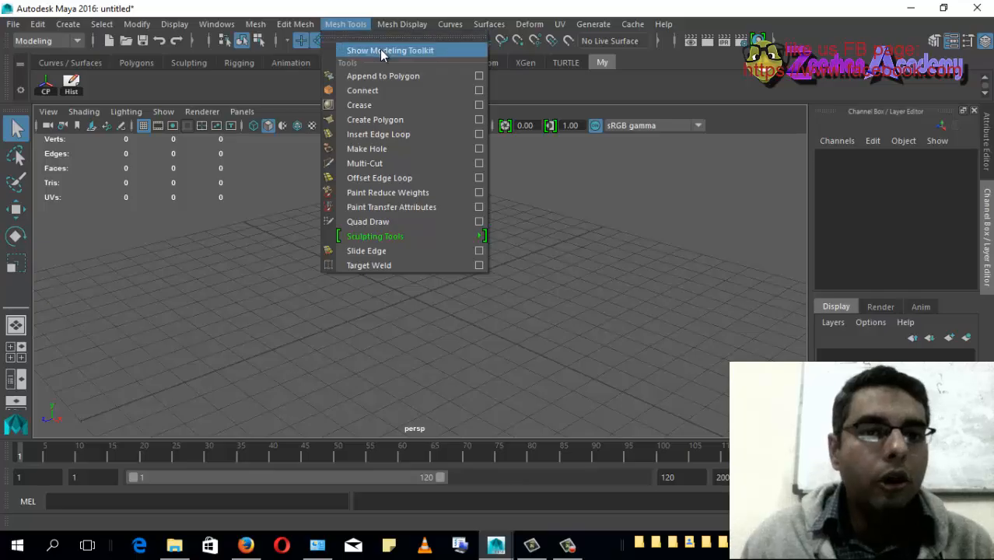
{"action": "left_click", "coordinate": [420, 51]}
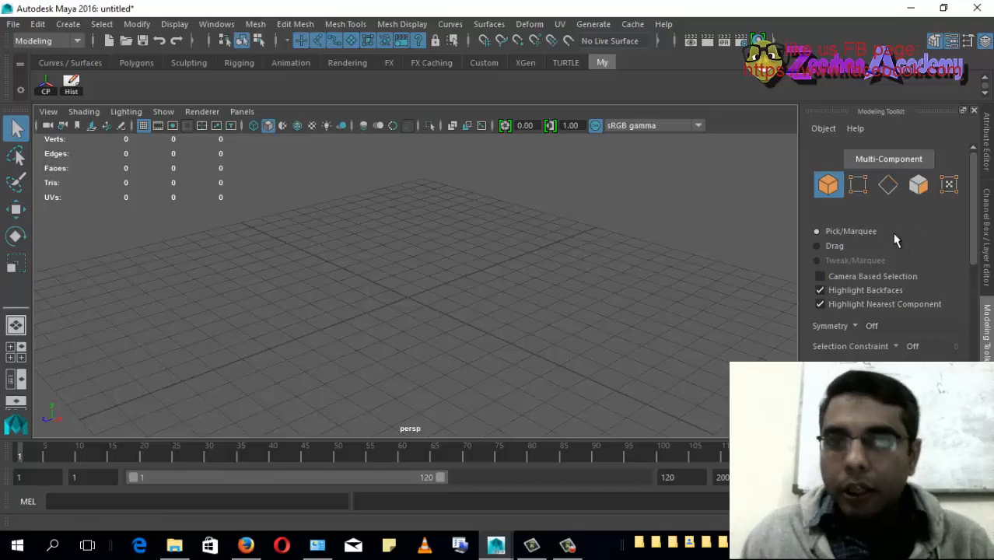
Examine the Mesh, Components and Tools sections of the Modeling Toolkit and compare them with the mesh commands.
{"action": "left_click_drag", "start_coordinate": [974, 191], "coordinate": [976, 299]}
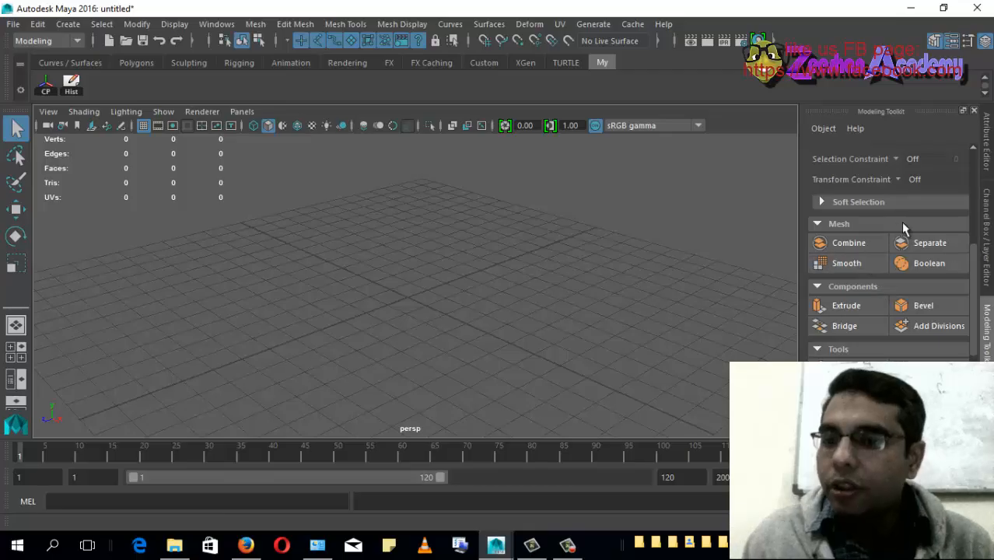
{"action": "left_click", "coordinate": [296, 24]}
{"action": "left_click", "coordinate": [363, 24]}
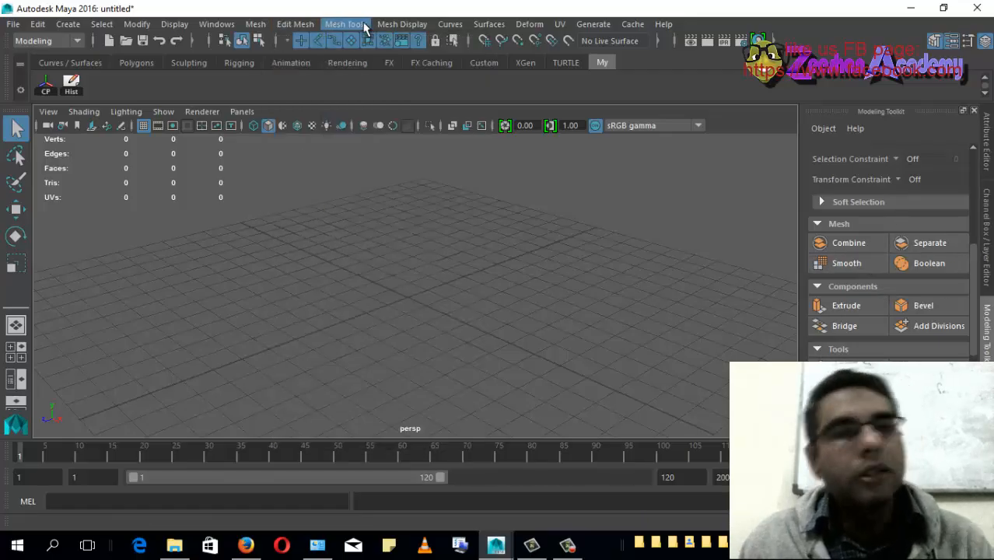
{"action": "left_click", "coordinate": [417, 25]}
{"action": "left_click", "coordinate": [417, 25]}
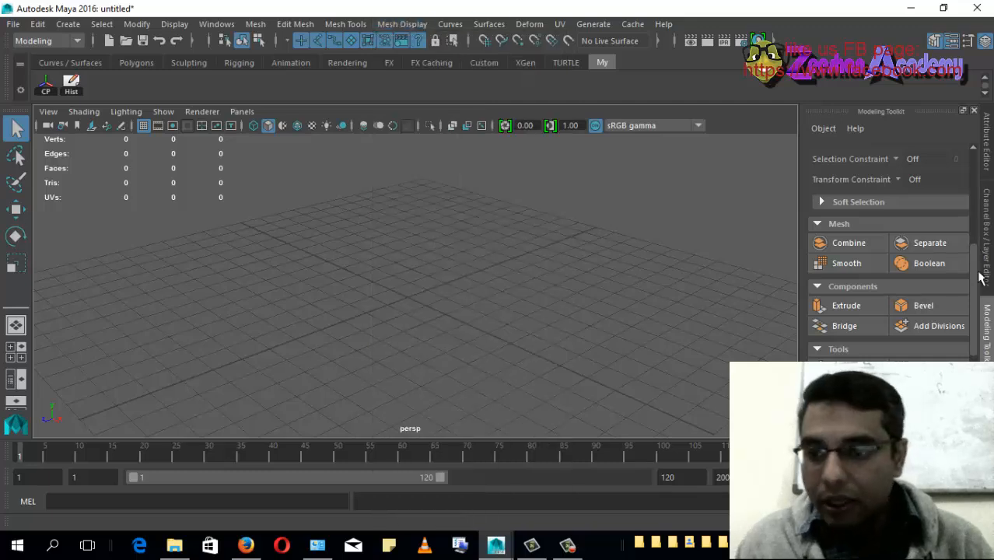
{"action": "scroll", "coordinate": [980, 278], "scroll_direction": "down", "scroll_amount": 2}
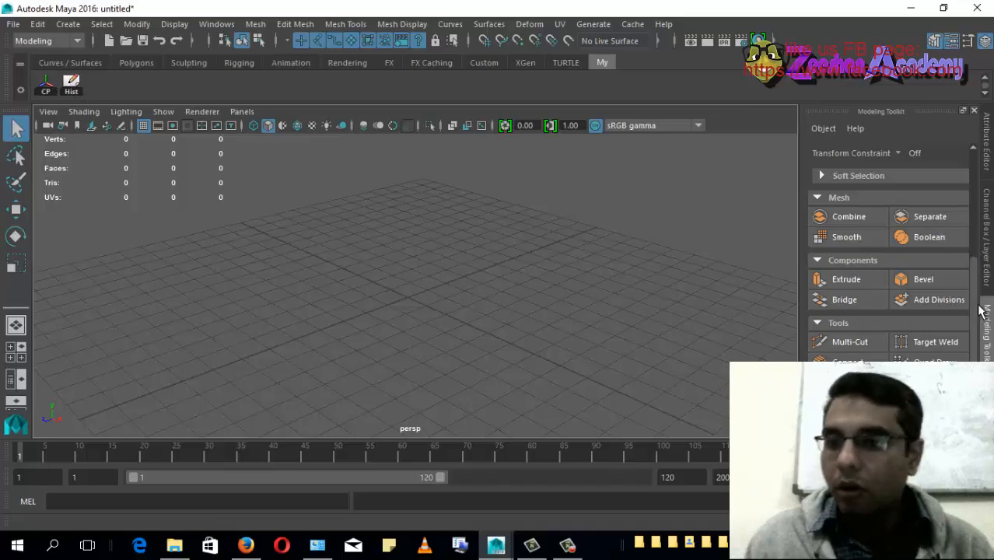
{"action": "mouse_move", "coordinate": [973, 276]}
{"action": "left_mouse_down"}
{"action": "mouse_move", "coordinate": [973, 250]}
{"action": "mouse_move", "coordinate": [972, 294]}
{"action": "left_mouse_up"}
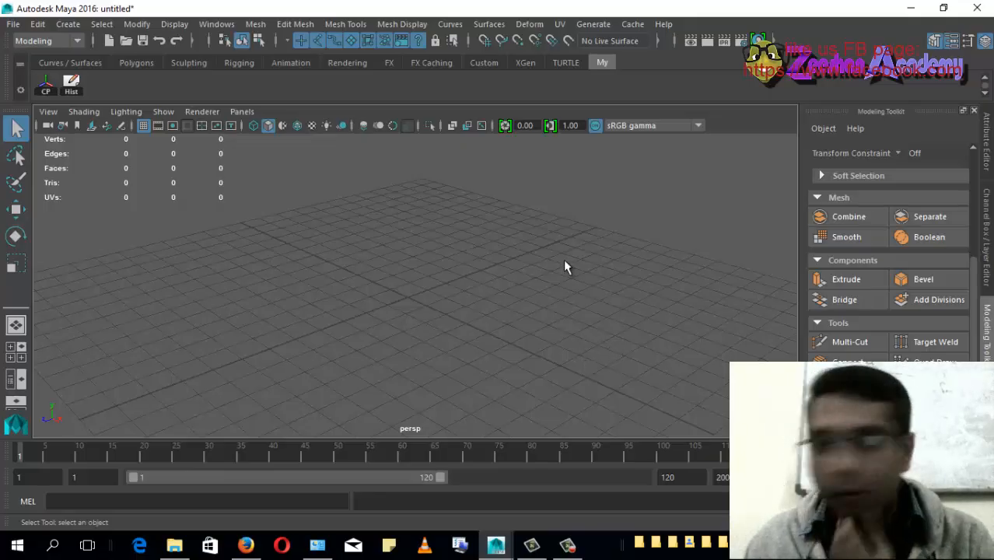
Open the Room.mb scene from the MayaBatch02 scenes folder, discarding the untitled scene's changes, and look over the furnished room.
{"action": "left_click_drag", "start_coordinate": [515, 381], "coordinate": [477, 376], "text": "alt"}
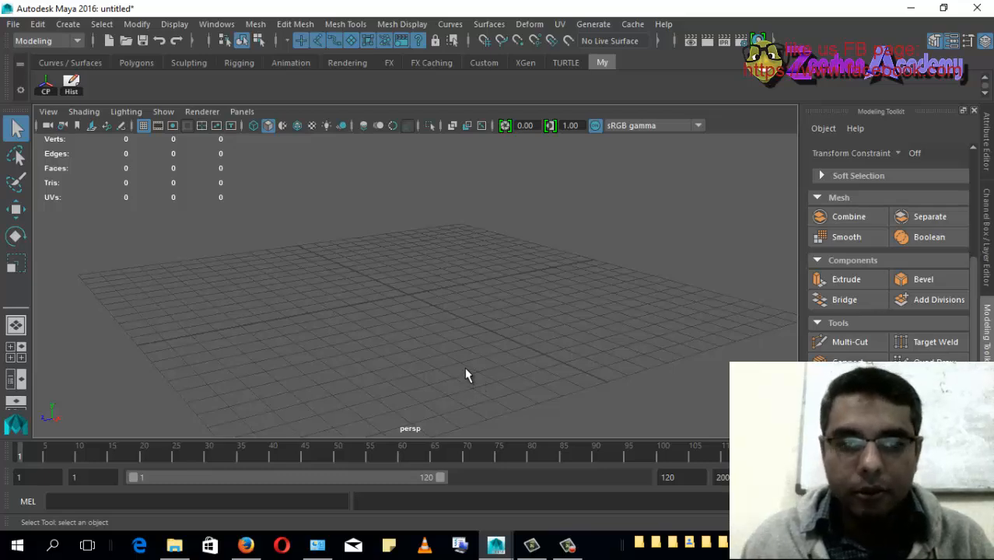
{"action": "left_click", "coordinate": [125, 41]}
{"action": "left_click", "coordinate": [224, 156]}
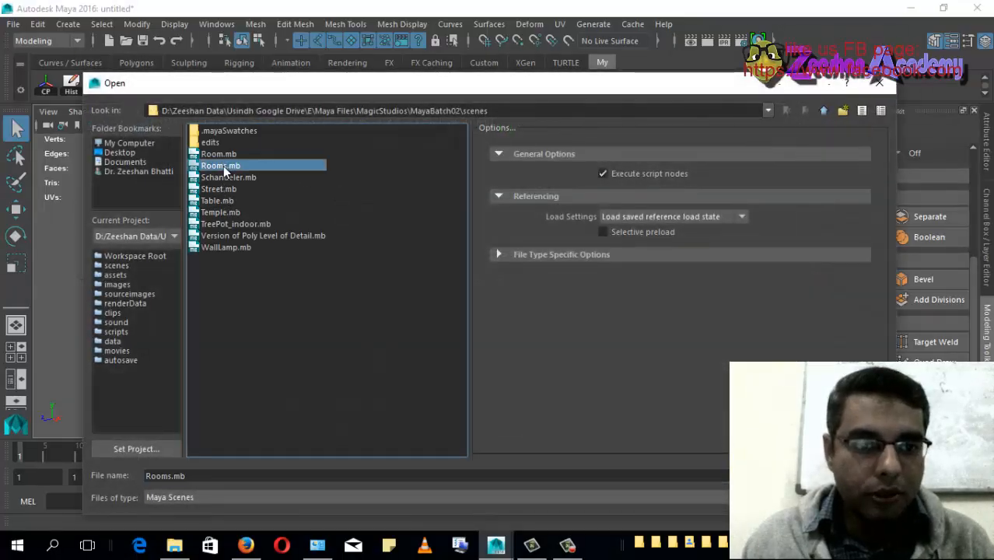
{"action": "double_click", "coordinate": [226, 158]}
{"action": "left_click", "coordinate": [497, 276]}
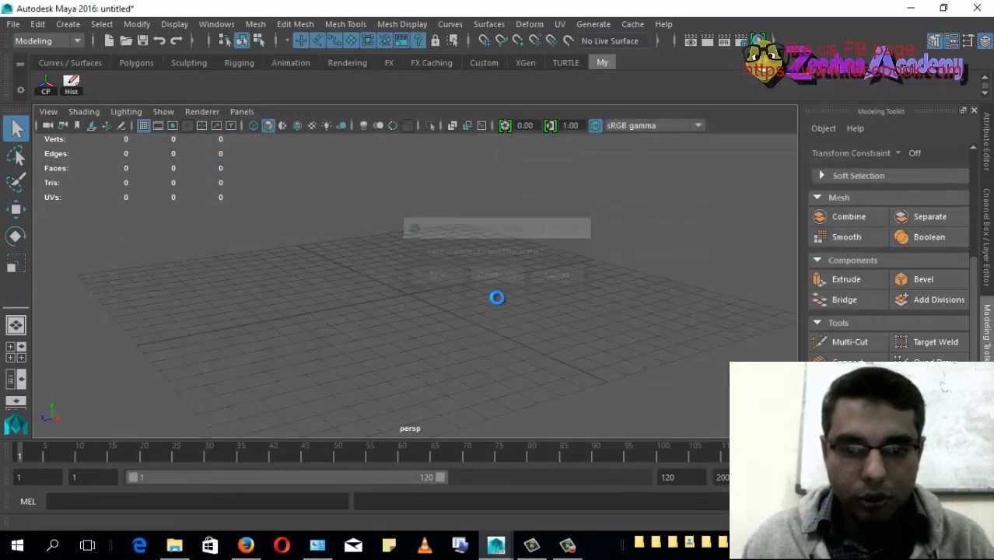
{"action": "left_click", "coordinate": [481, 280]}
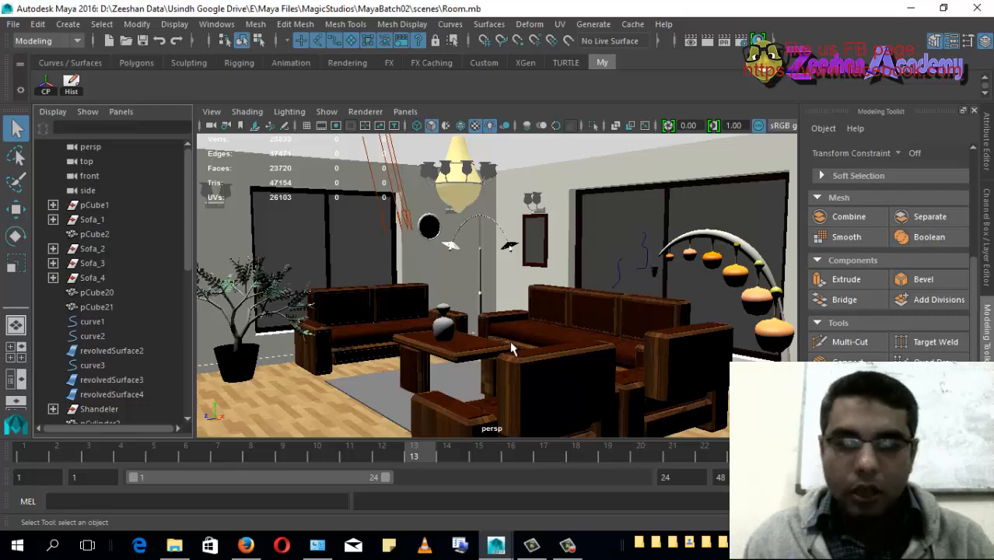
{"action": "mouse_move", "coordinate": [521, 339]}
{"action": "left_mouse_down", "text": "alt"}
{"action": "mouse_move", "coordinate": [497, 330]}
{"action": "mouse_move", "coordinate": [484, 305]}
{"action": "mouse_move", "coordinate": [507, 327]}
{"action": "left_mouse_up", "text": "alt"}
{"action": "middle_click_drag", "start_coordinate": [508, 324], "coordinate": [543, 305], "text": "alt"}
{"action": "left_click_drag", "start_coordinate": [543, 305], "coordinate": [531, 291], "text": "alt"}
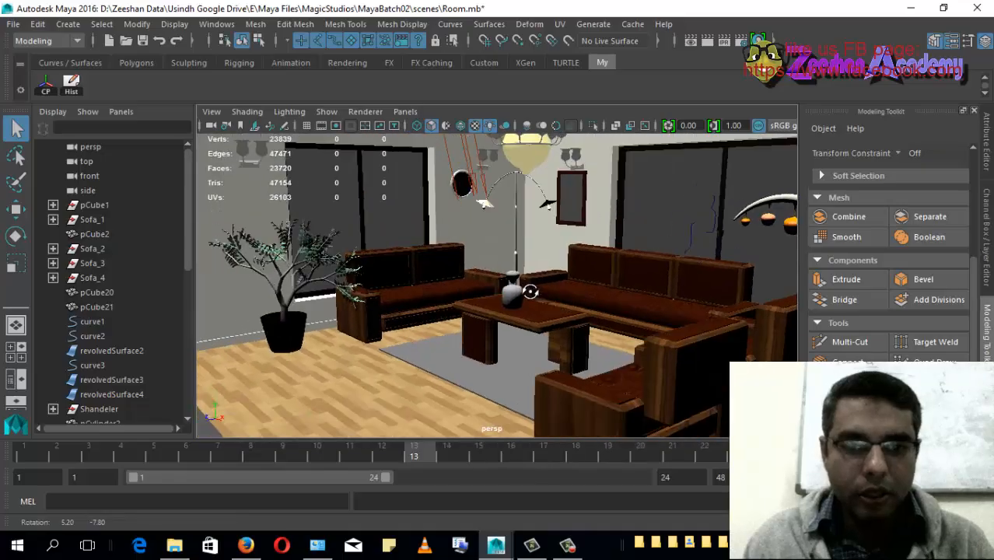
Look through the other scene files, including Street.mb, Table.mb, Temple.mb and WallLamp.mb, and close the file chooser without opening any.
{"action": "left_click", "coordinate": [125, 42]}
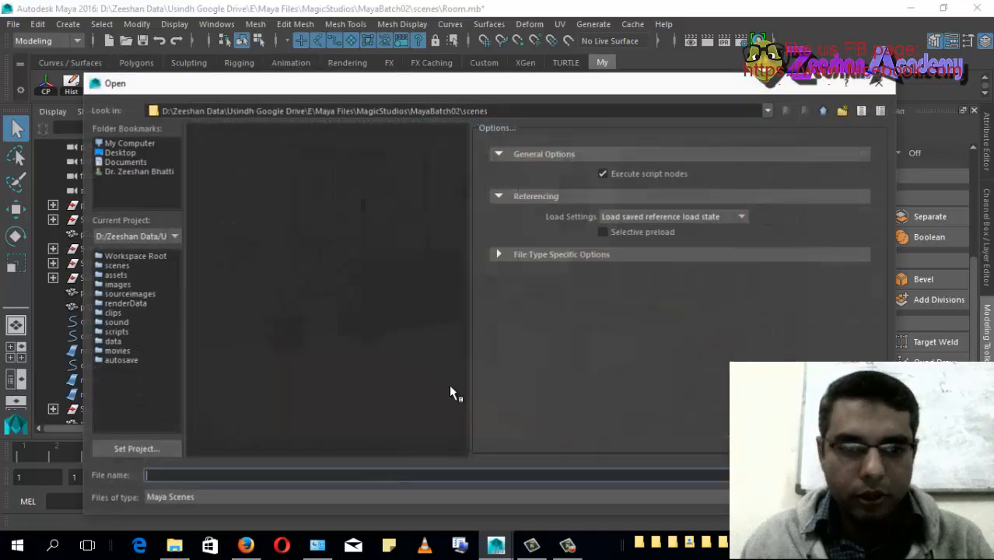
{"action": "left_click", "coordinate": [224, 189]}
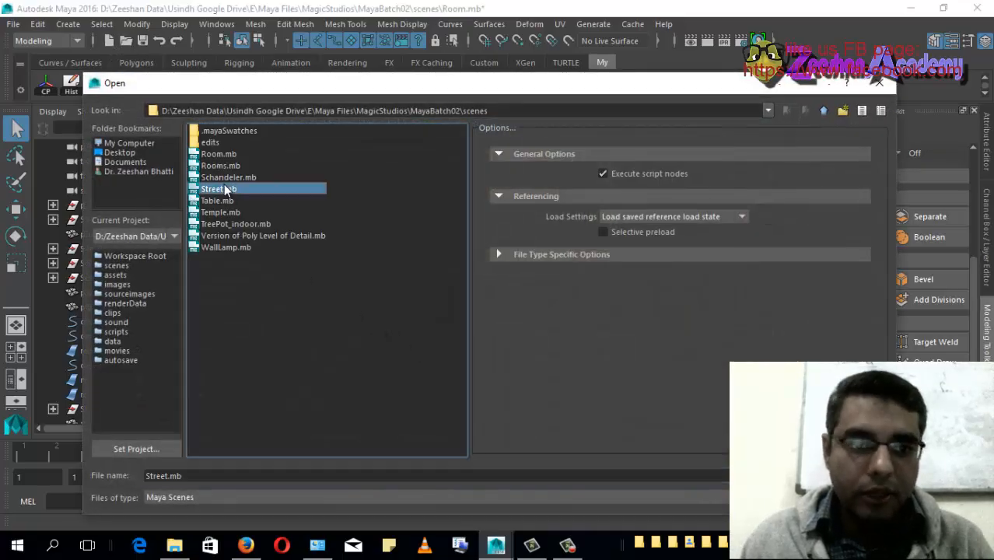
{"action": "left_click", "coordinate": [221, 200]}
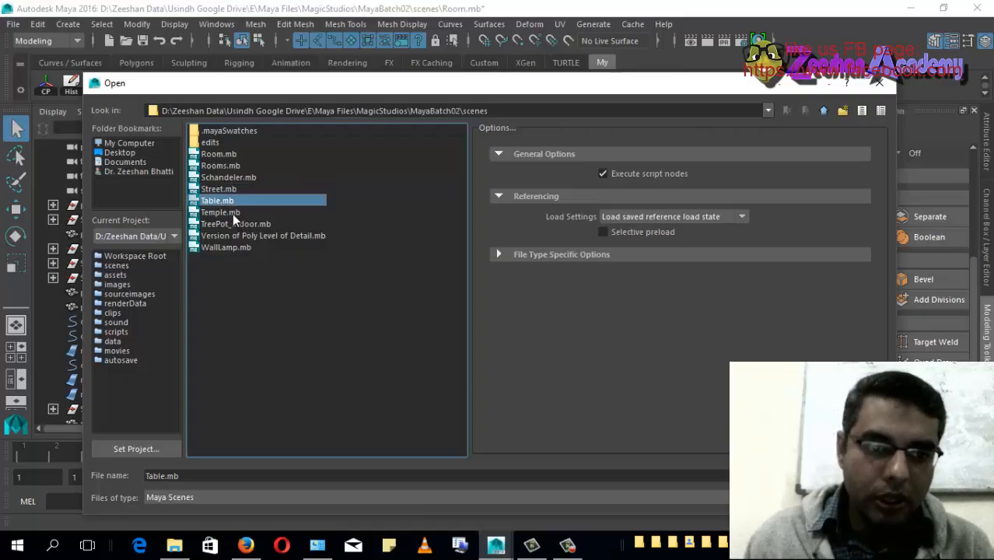
{"action": "left_click", "coordinate": [222, 213]}
{"action": "left_click", "coordinate": [248, 249]}
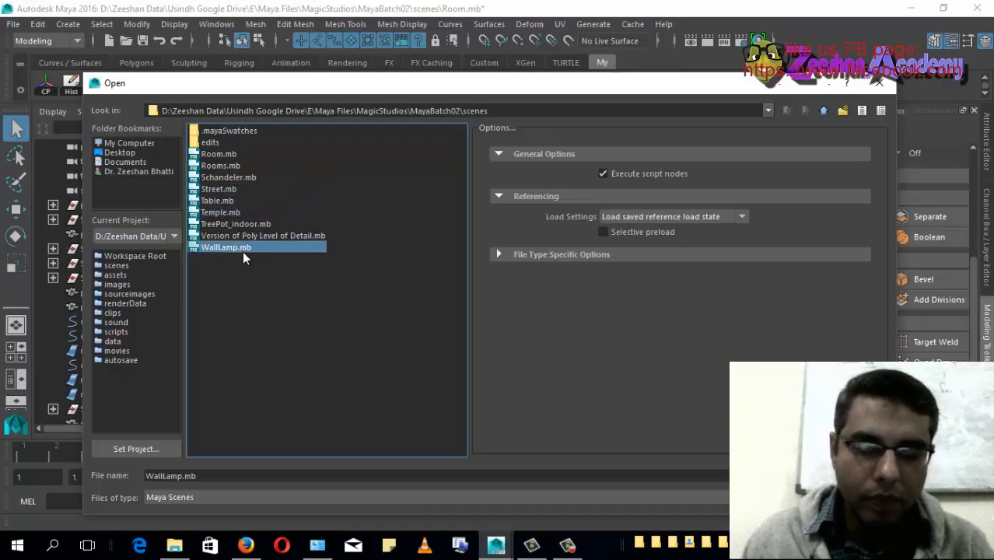
{"action": "left_click_drag", "start_coordinate": [819, 94], "coordinate": [796, 93]}
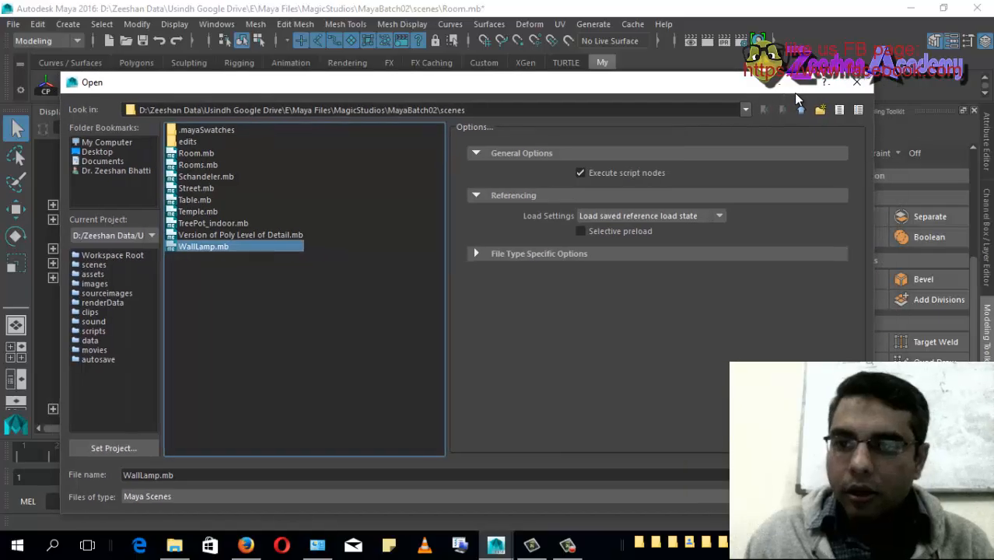
{"action": "left_click", "coordinate": [857, 88]}
Start a new empty scene without saving Room.mb, and turn on the grid in the perspective view.
{"action": "left_click", "coordinate": [110, 42]}
{"action": "left_click", "coordinate": [510, 287]}
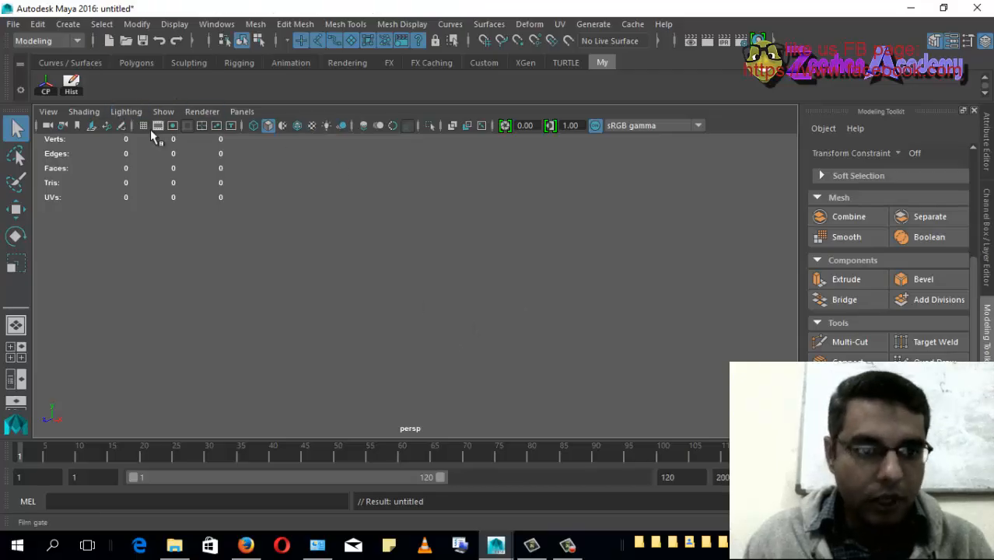
{"action": "left_click", "coordinate": [144, 126]}
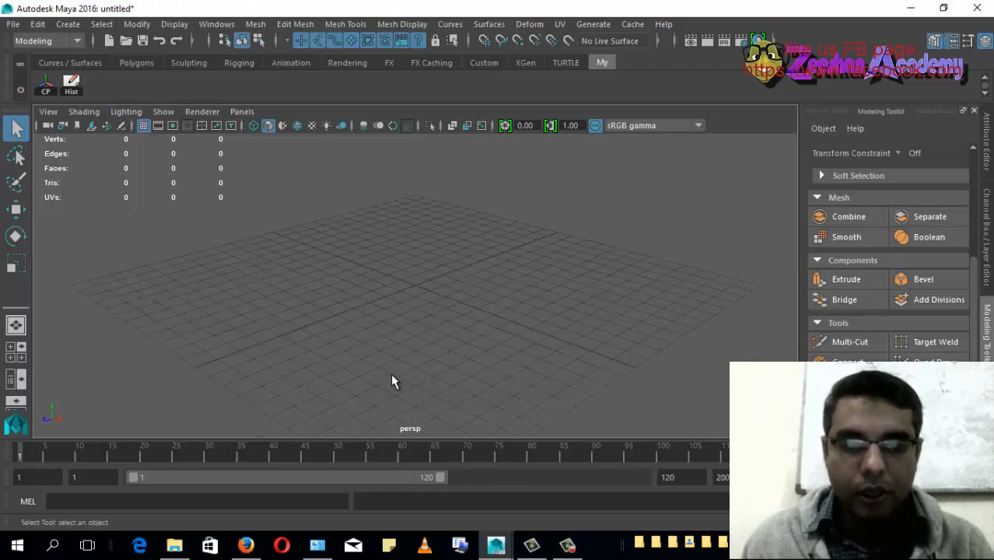
{"action": "right_click_drag", "start_coordinate": [386, 379], "coordinate": [496, 379], "text": "alt"}
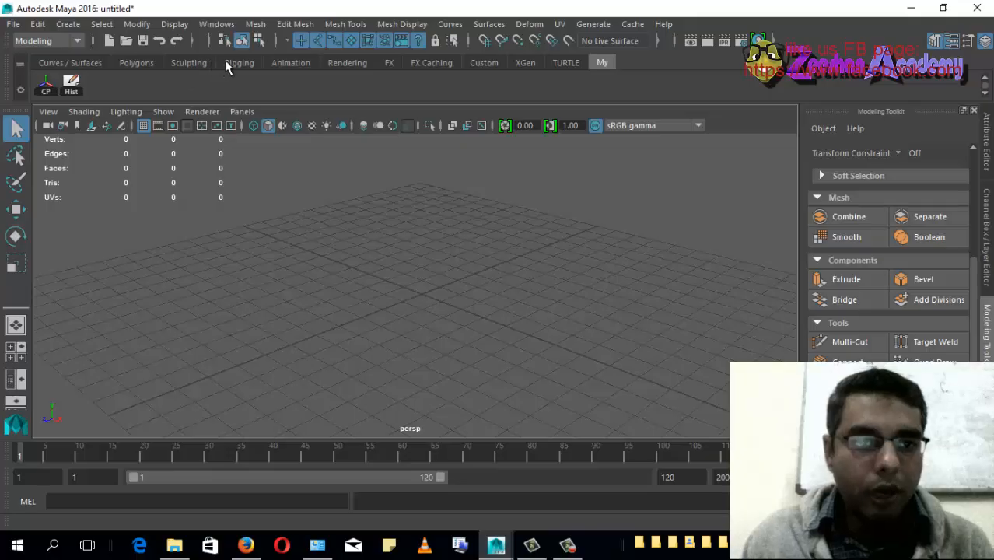
Create a polygon cube at the centre of the grid and activate the Move tool on it.
{"action": "left_click", "coordinate": [137, 63]}
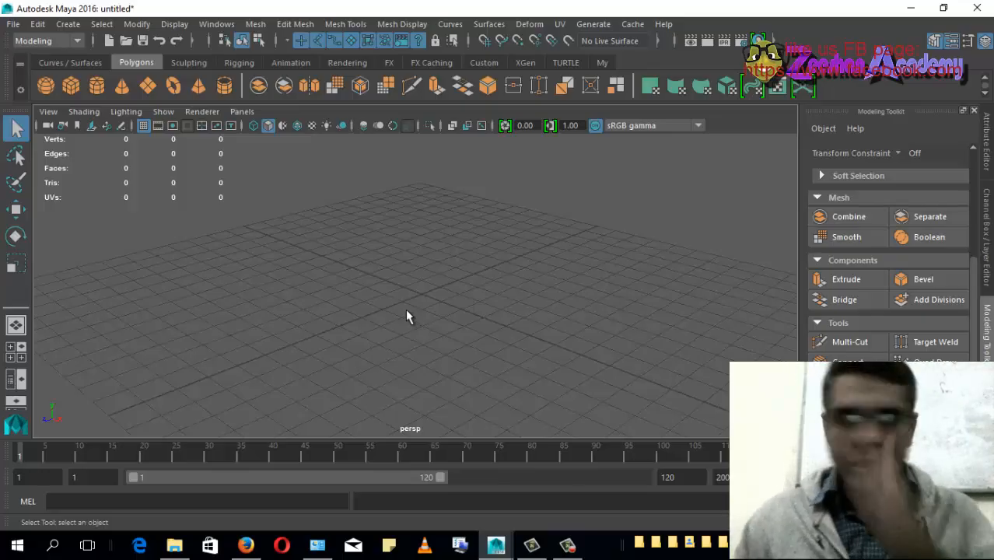
{"action": "right_click_drag", "start_coordinate": [469, 313], "coordinate": [334, 323], "text": "shift"}
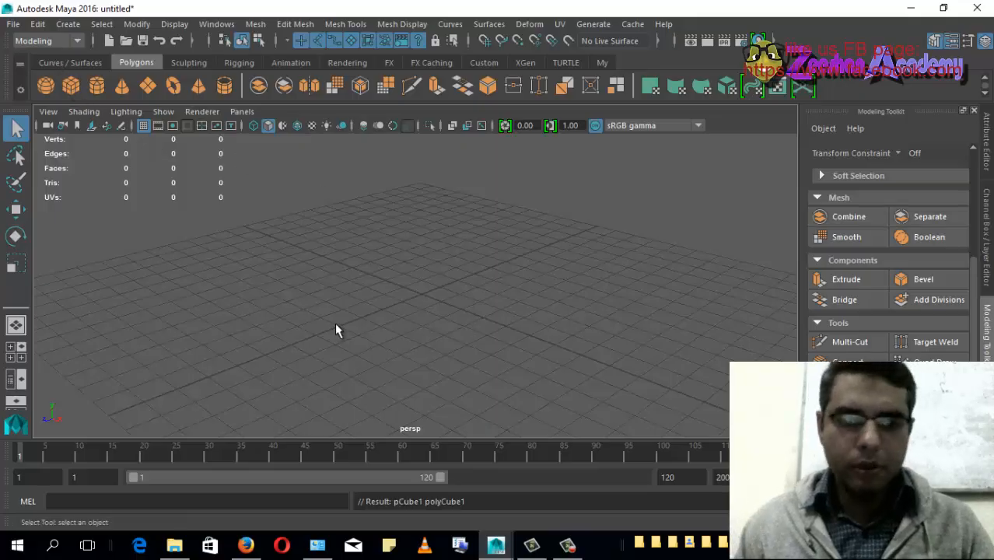
{"action": "left_click_drag", "start_coordinate": [538, 250], "coordinate": [508, 309], "text": "alt"}
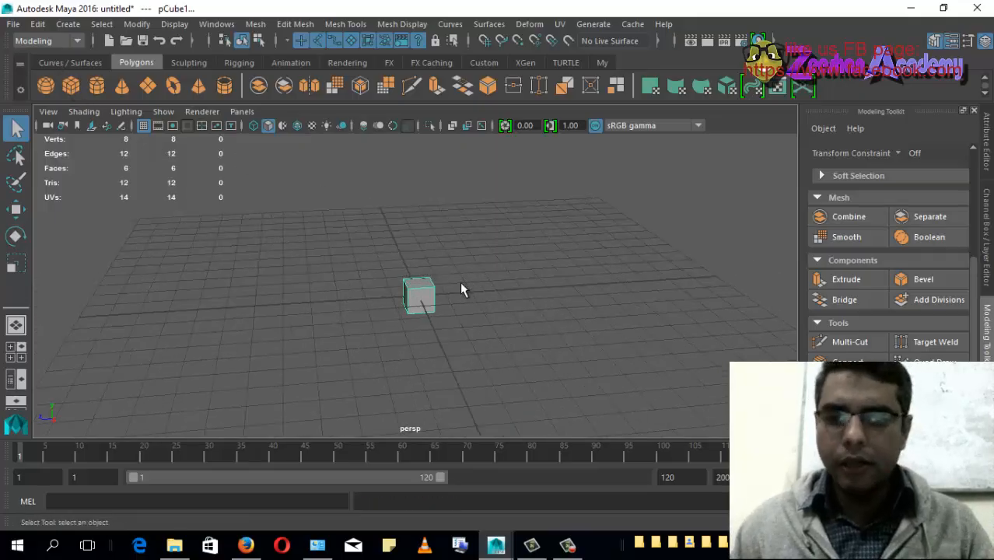
{"action": "key", "text": "w"}
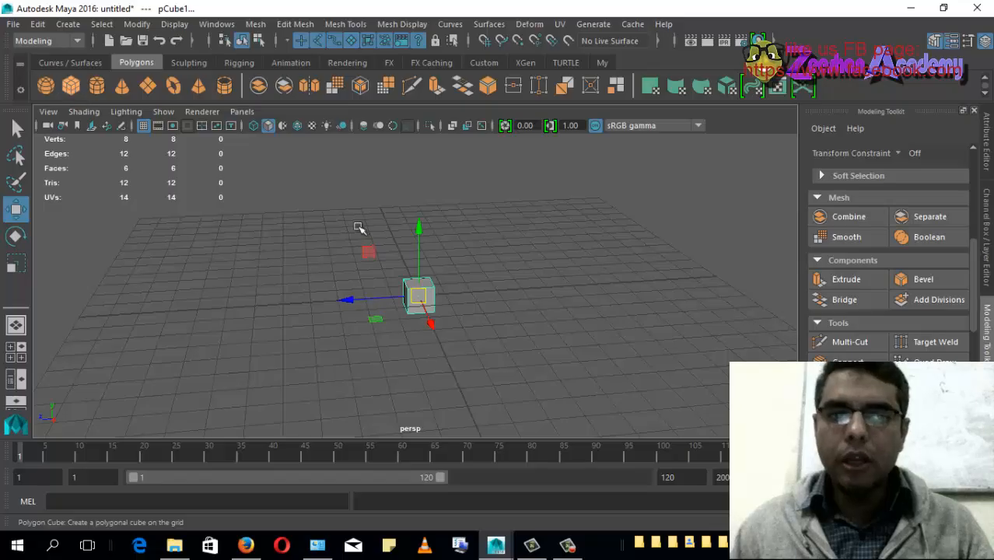
{"action": "left_click_drag", "start_coordinate": [423, 272], "coordinate": [459, 301], "text": "alt"}
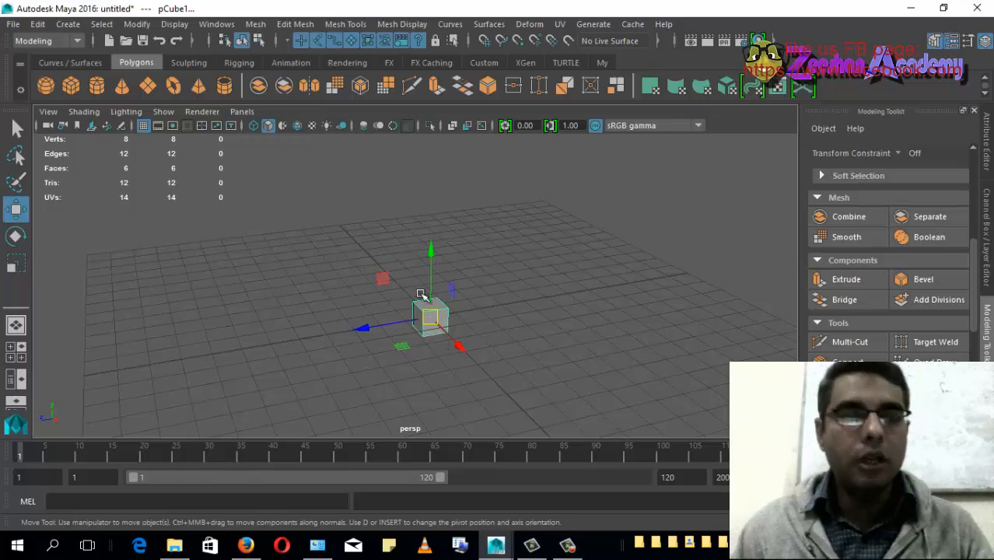
Compare the available polygon and NURBS primitive types without creating another object.
{"action": "left_click", "coordinate": [67, 27]}
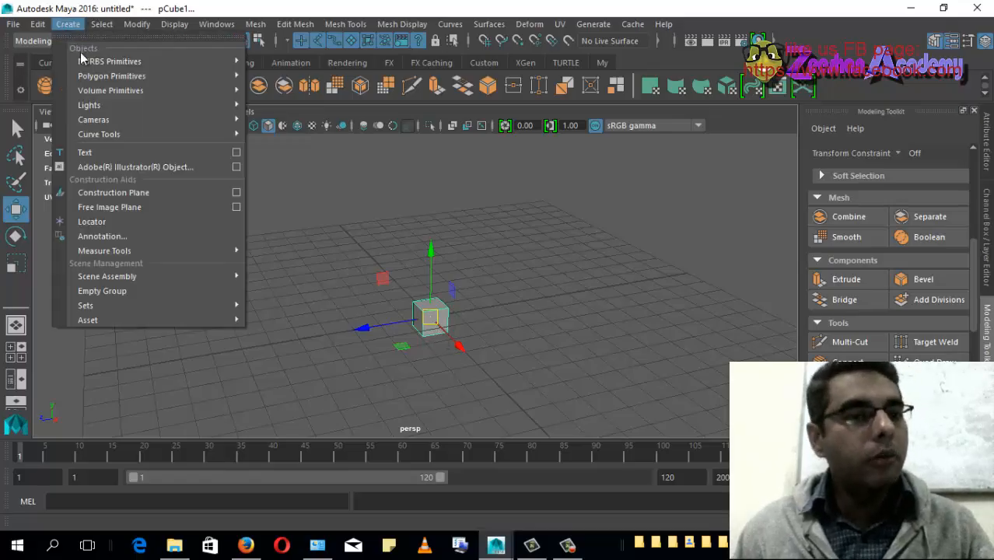
{"action": "mouse_move", "coordinate": [146, 76]}
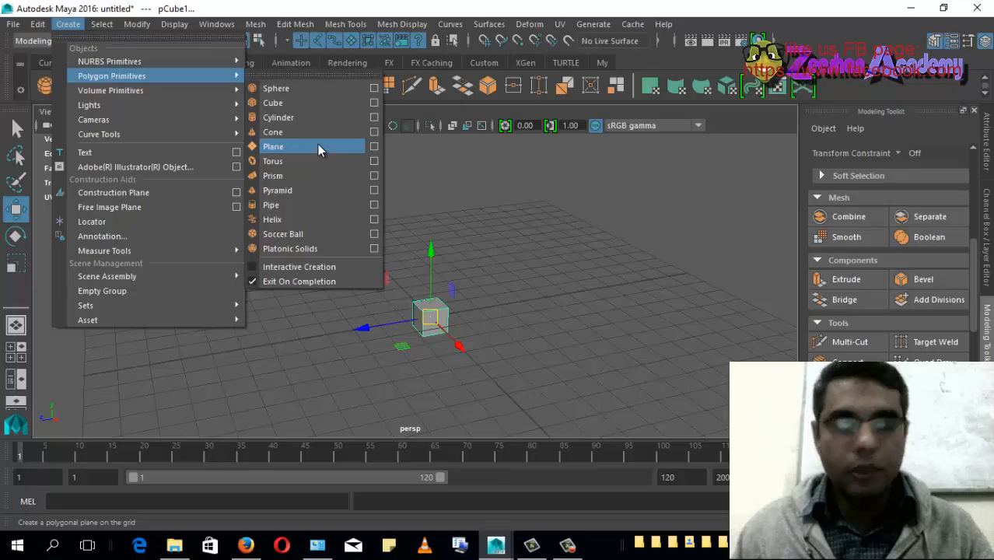
{"action": "mouse_move", "coordinate": [187, 59]}
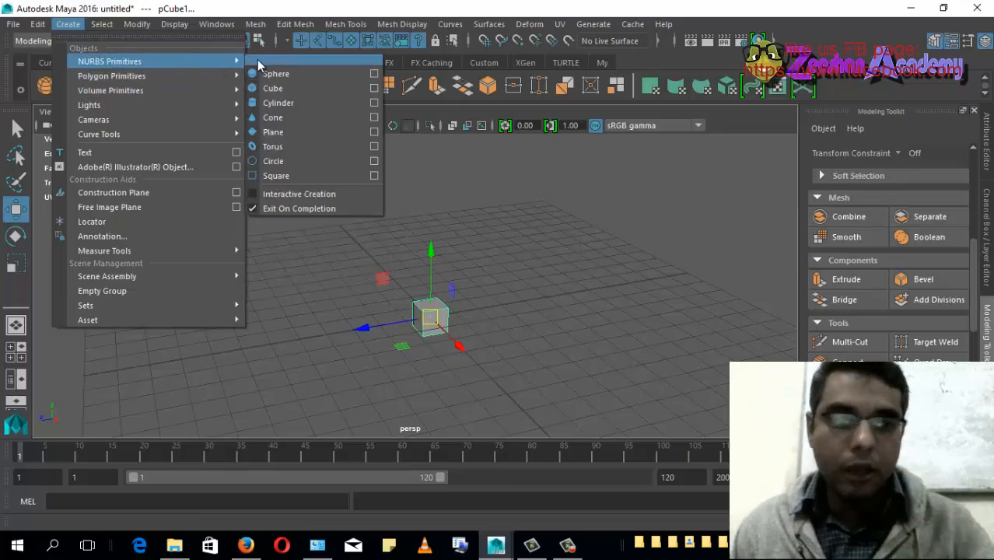
{"action": "mouse_move", "coordinate": [182, 91]}
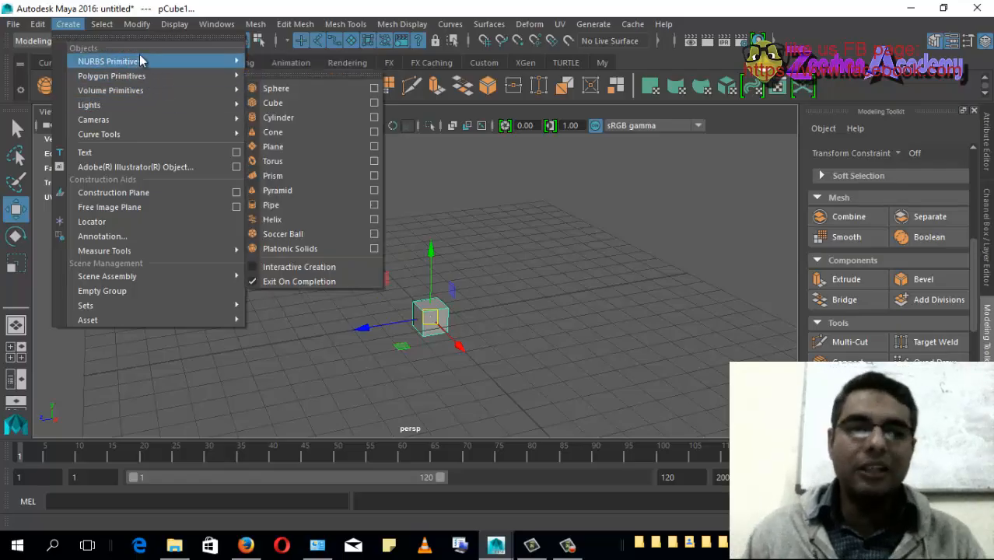
{"action": "left_click", "coordinate": [114, 46]}
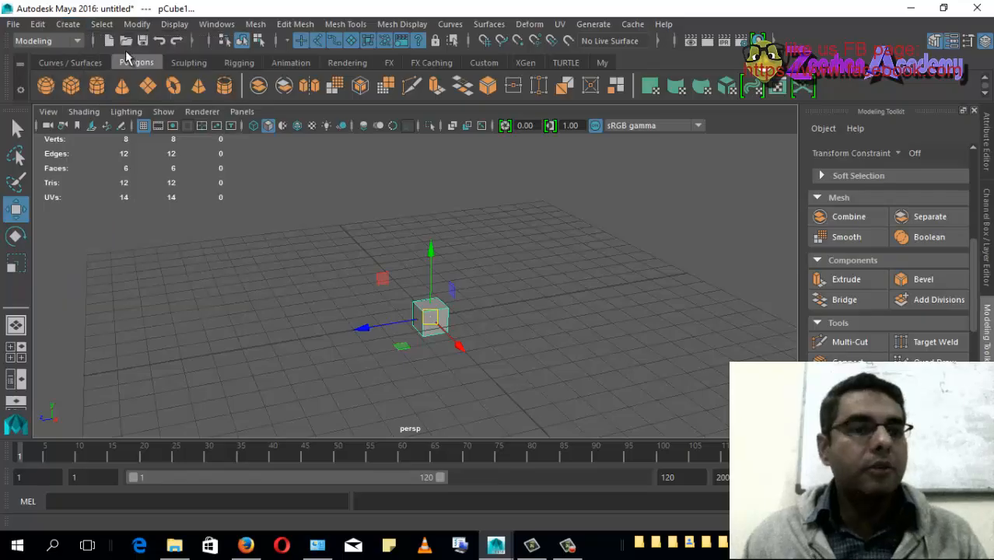
Look over the polygon primitive types again and undo the last operations on the cube.
{"action": "left_click", "coordinate": [69, 25]}
{"action": "mouse_move", "coordinate": [155, 79]}
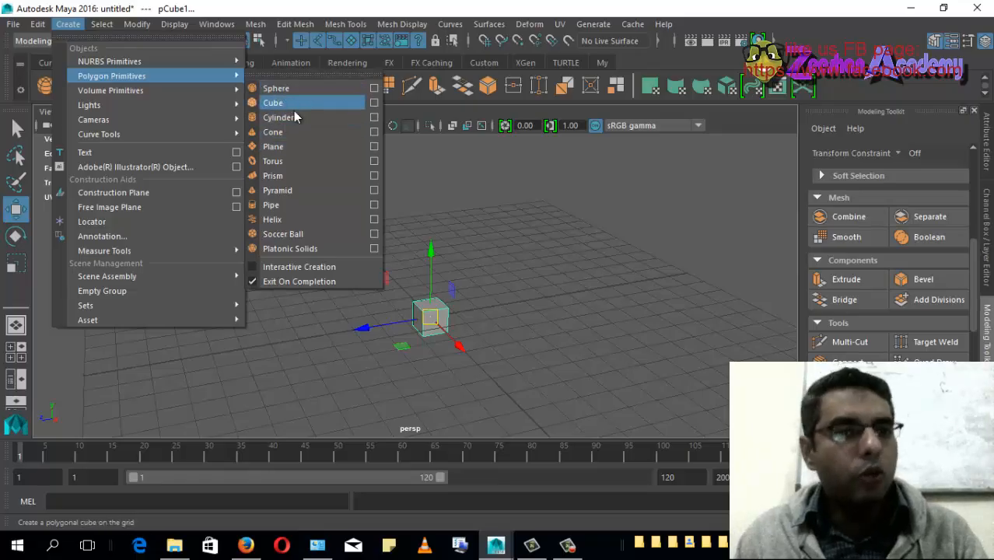
{"action": "left_click_drag", "start_coordinate": [422, 370], "coordinate": [505, 378], "text": "alt"}
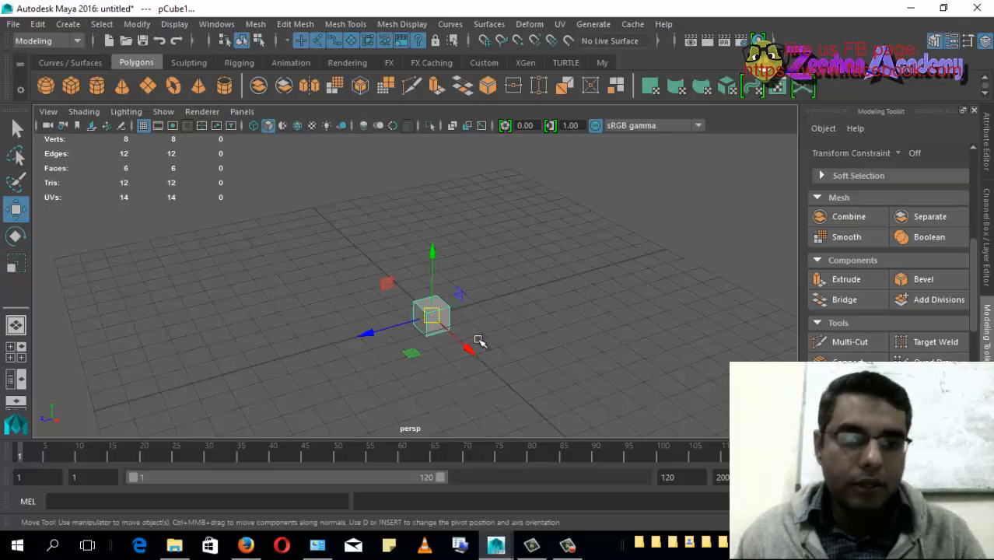
{"action": "key", "text": "ctrl+z"}
{"action": "key", "text": "ctrl+z"}
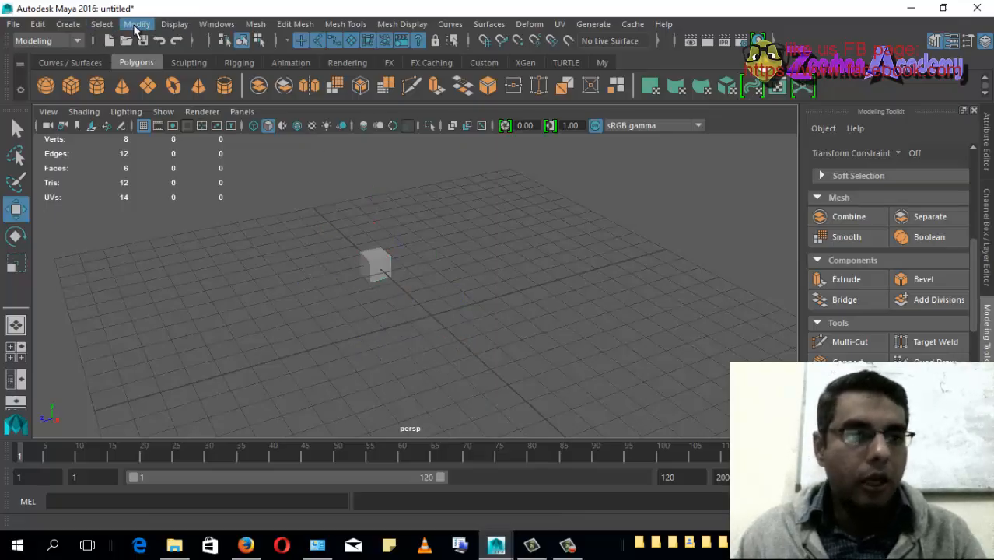
Turn on interactive creation for polygon primitives and draw a cube about 6.8 wide, 4.6 high and 8 deep beside the small one.
{"action": "left_click", "coordinate": [67, 24]}
{"action": "mouse_move", "coordinate": [111, 75]}
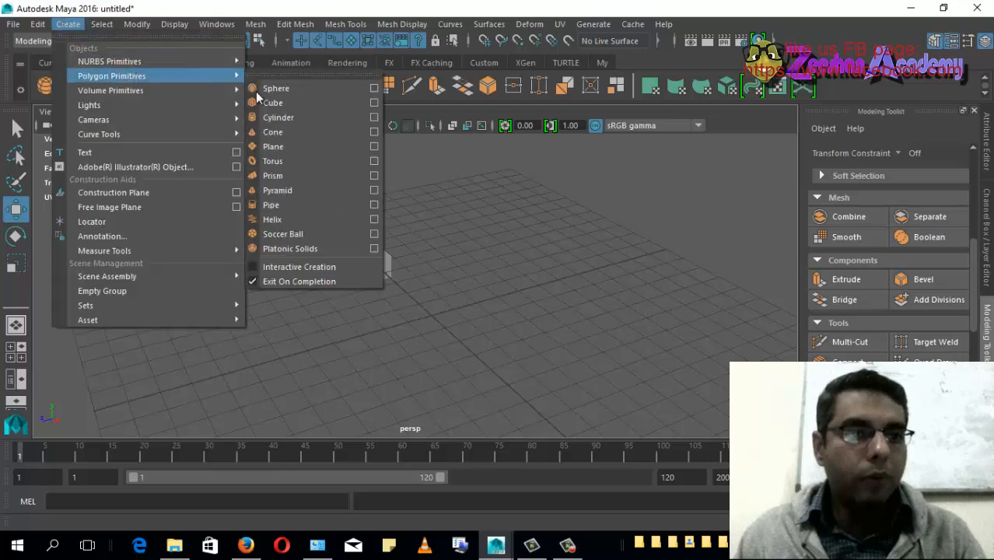
{"action": "left_click", "coordinate": [298, 269]}
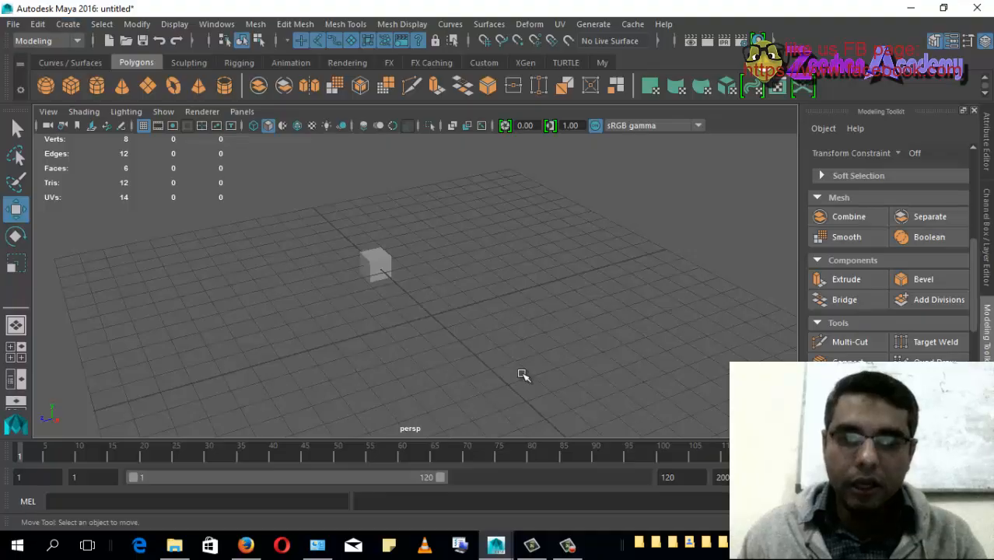
{"action": "left_click", "coordinate": [70, 87]}
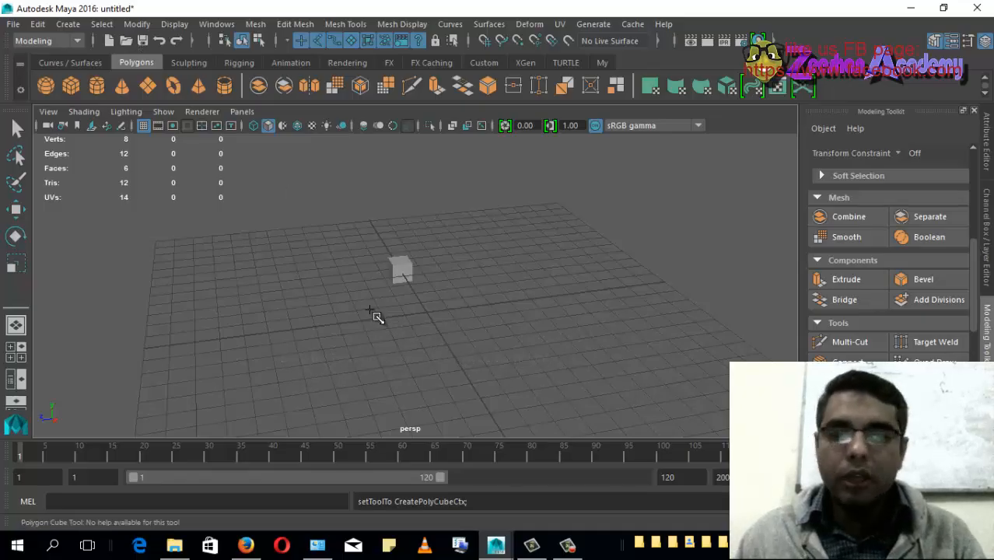
{"action": "left_click_drag", "start_coordinate": [372, 309], "coordinate": [608, 361]}
{"action": "left_click_drag", "start_coordinate": [606, 360], "coordinate": [598, 236]}
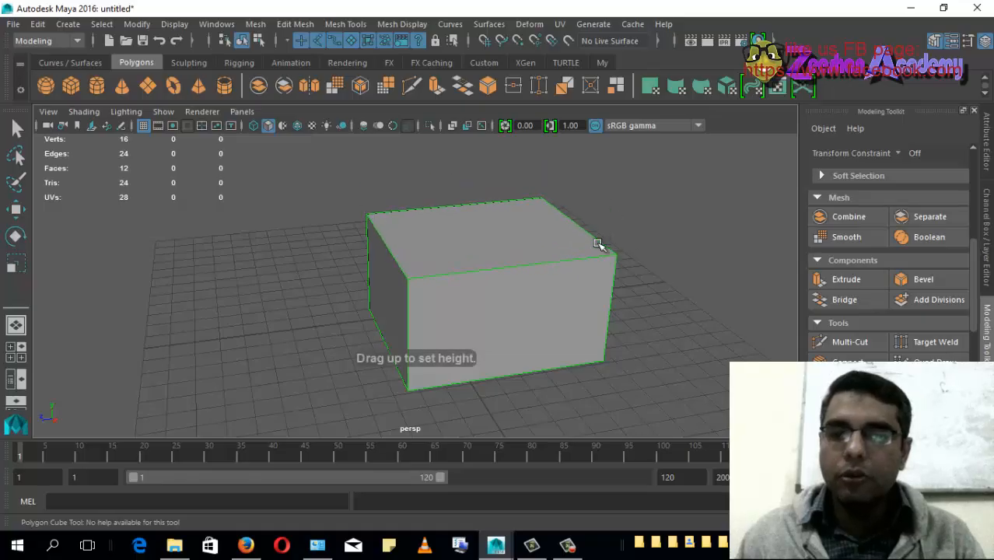
{"action": "key", "text": "w"}
Select the small and large cubes in turn to compare the default cube with the interactively drawn one.
{"action": "left_click_drag", "start_coordinate": [408, 314], "coordinate": [335, 290], "text": "alt"}
{"action": "left_click", "coordinate": [324, 304]}
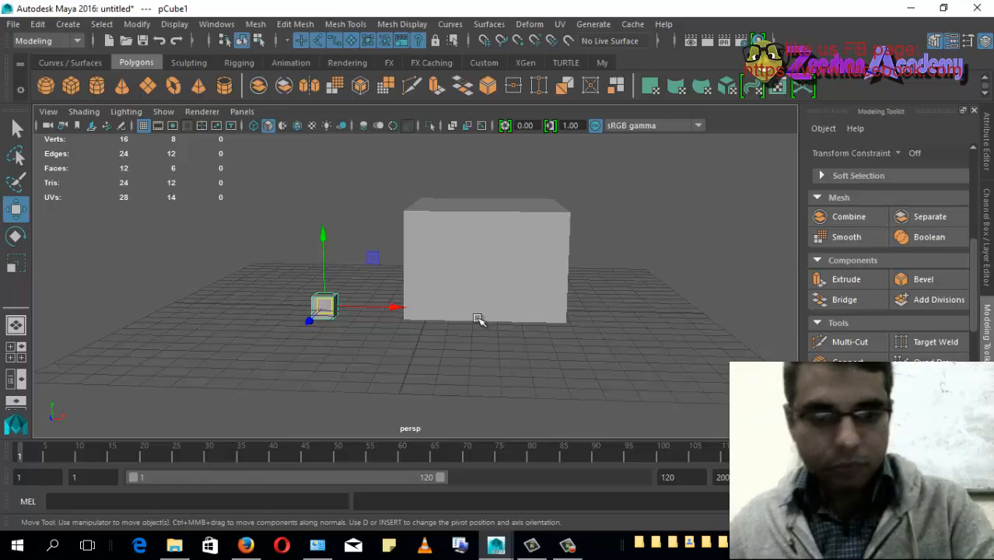
{"action": "left_click", "coordinate": [513, 265]}
{"action": "left_click", "coordinate": [325, 308]}
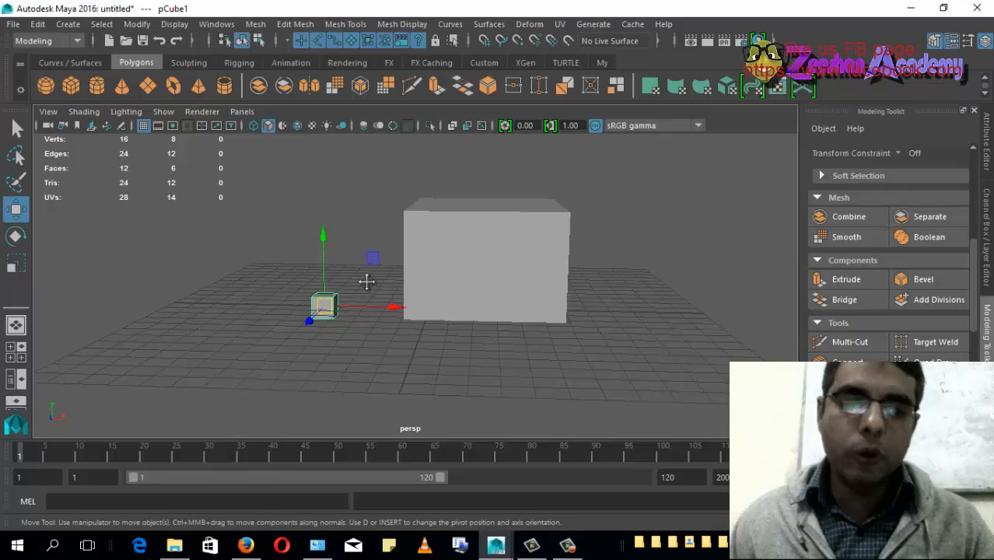
{"action": "left_click_drag", "start_coordinate": [366, 278], "coordinate": [370, 296], "text": "alt"}
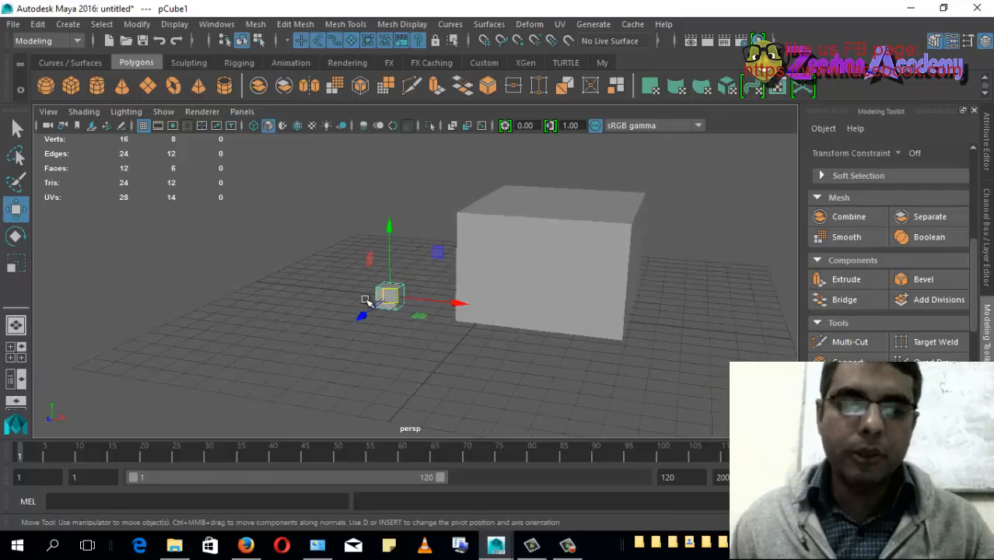
Turn off interactive creation for polygon primitives.
{"action": "left_click", "coordinate": [67, 24]}
{"action": "mouse_move", "coordinate": [145, 77]}
{"action": "left_click", "coordinate": [355, 271]}
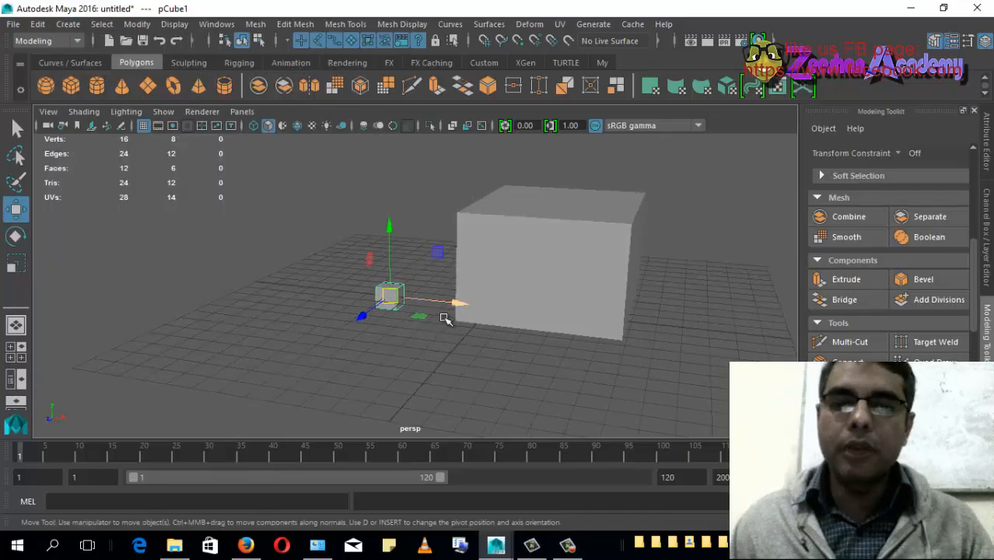
Examine the small cube's creation parameters for width, height and depth.
{"action": "left_click_drag", "start_coordinate": [448, 319], "coordinate": [392, 301], "text": "alt"}
{"action": "left_click", "coordinate": [986, 210]}
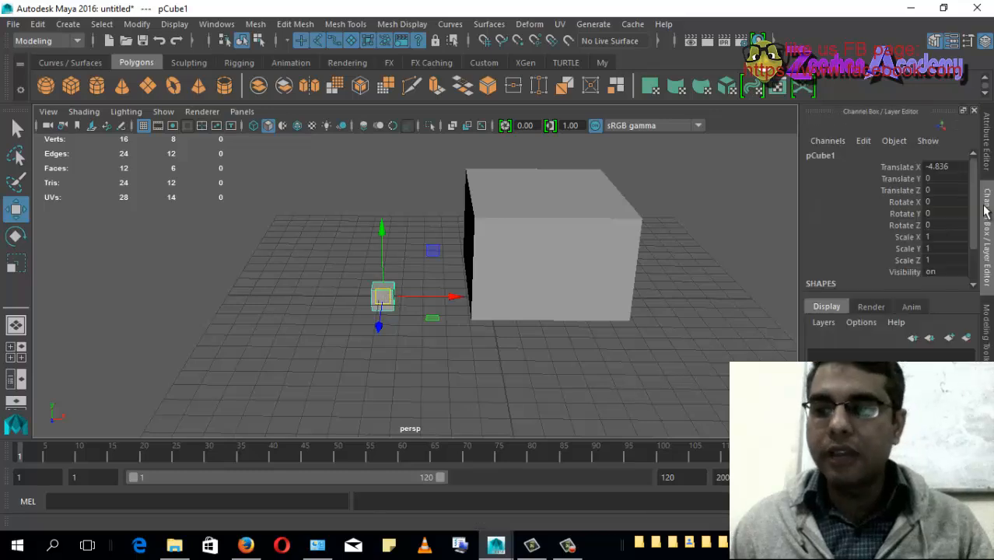
{"action": "scroll", "coordinate": [957, 257], "scroll_direction": "down", "scroll_amount": 2}
{"action": "left_click", "coordinate": [855, 273]}
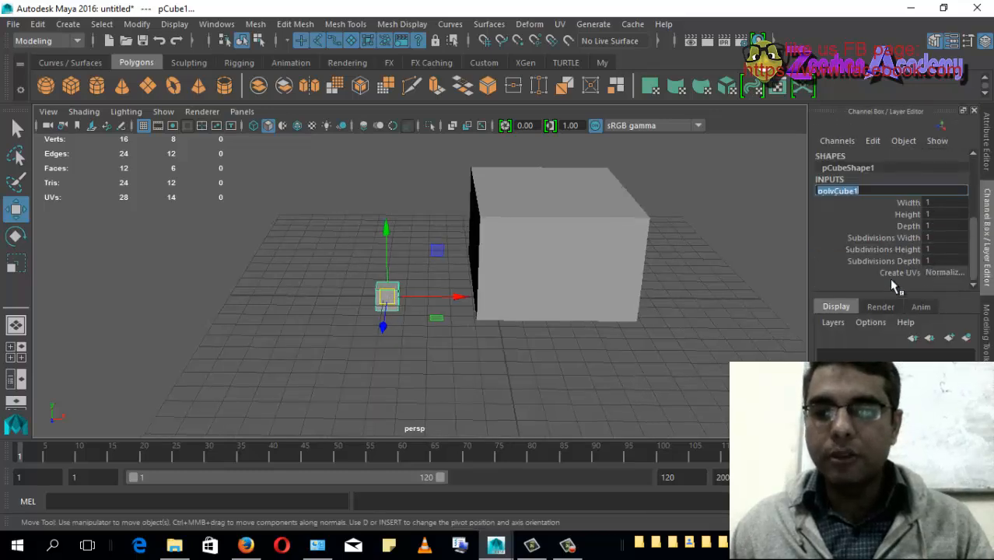
{"action": "left_click_drag", "start_coordinate": [937, 202], "coordinate": [942, 226]}
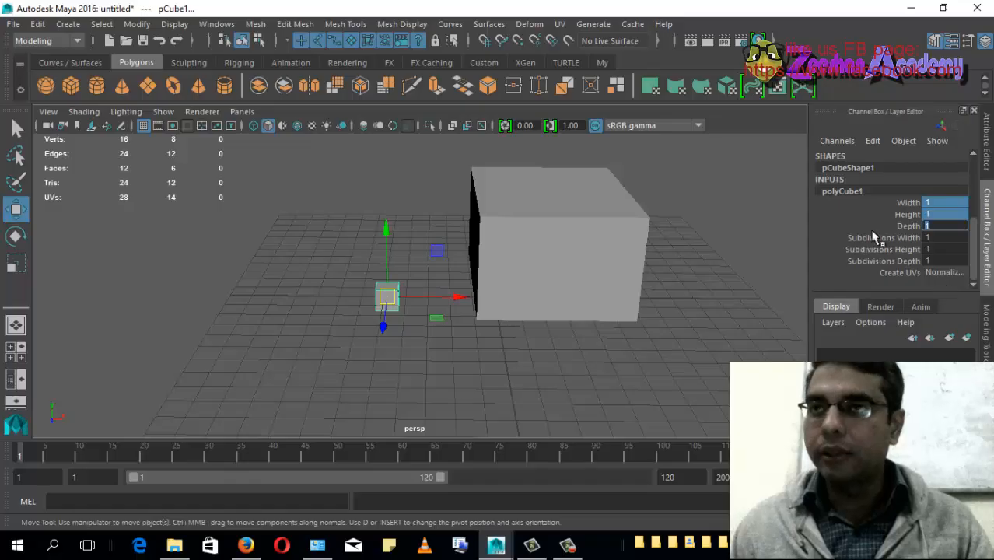
Select the large cube and examine its creation width, height and depth for comparison with the small one.
{"action": "left_click", "coordinate": [610, 255]}
{"action": "left_click_drag", "start_coordinate": [661, 285], "coordinate": [525, 272], "text": "alt"}
{"action": "scroll", "coordinate": [954, 233], "scroll_direction": "down", "scroll_amount": 2}
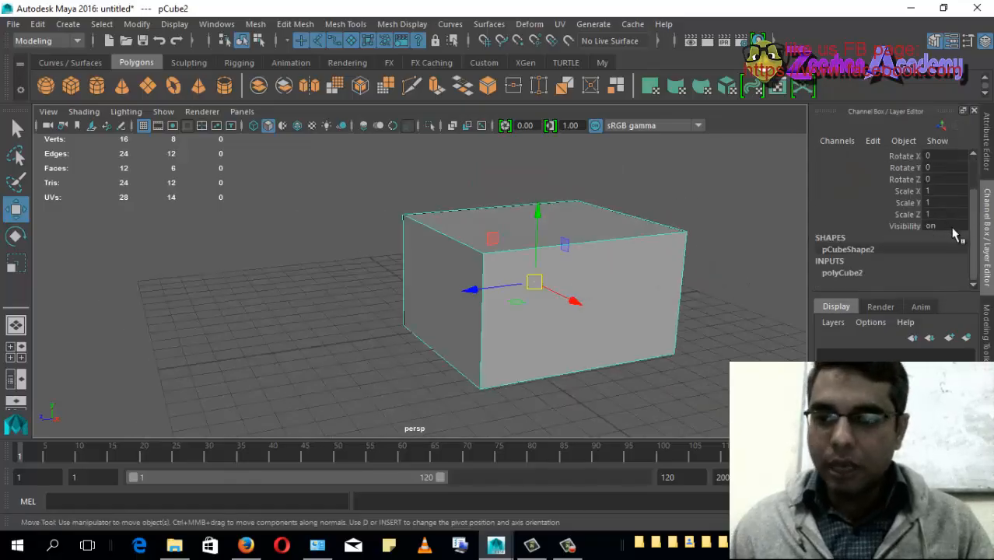
{"action": "left_click", "coordinate": [872, 275]}
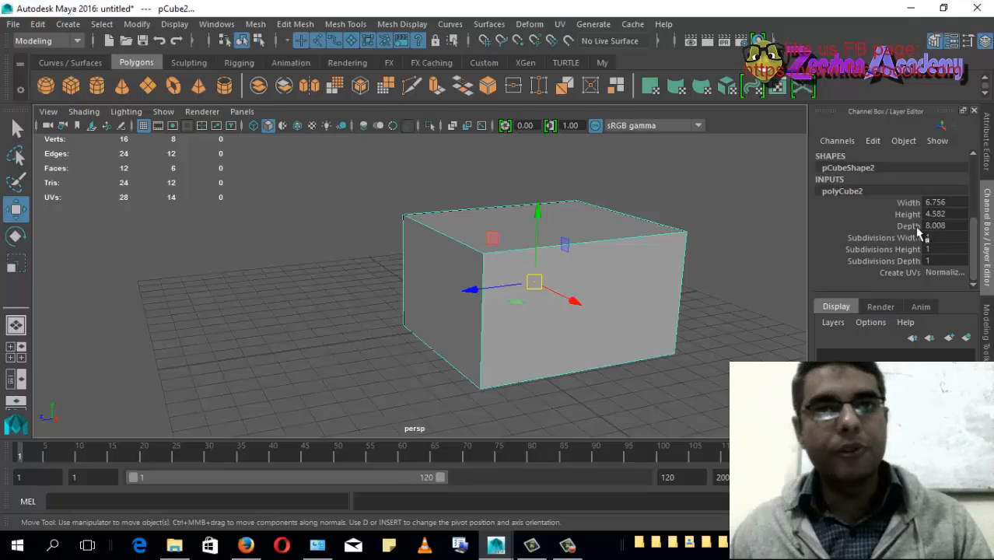
{"action": "left_click_drag", "start_coordinate": [469, 299], "coordinate": [627, 319], "text": "alt"}
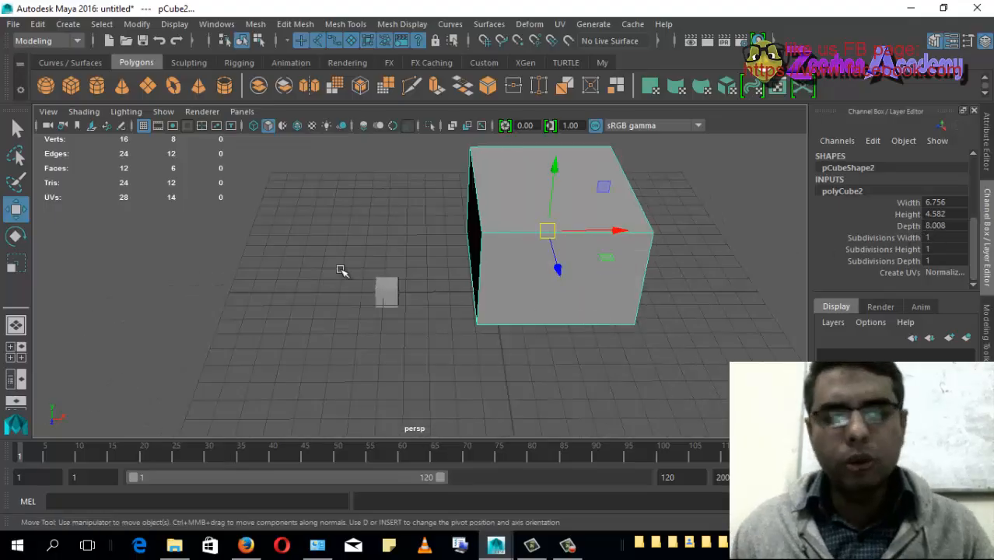
Select both cubes and delete them from the scene.
{"action": "left_click_drag", "start_coordinate": [319, 263], "coordinate": [472, 340]}
{"action": "left_click", "coordinate": [378, 286]}
{"action": "left_click_drag", "start_coordinate": [375, 234], "coordinate": [614, 303]}
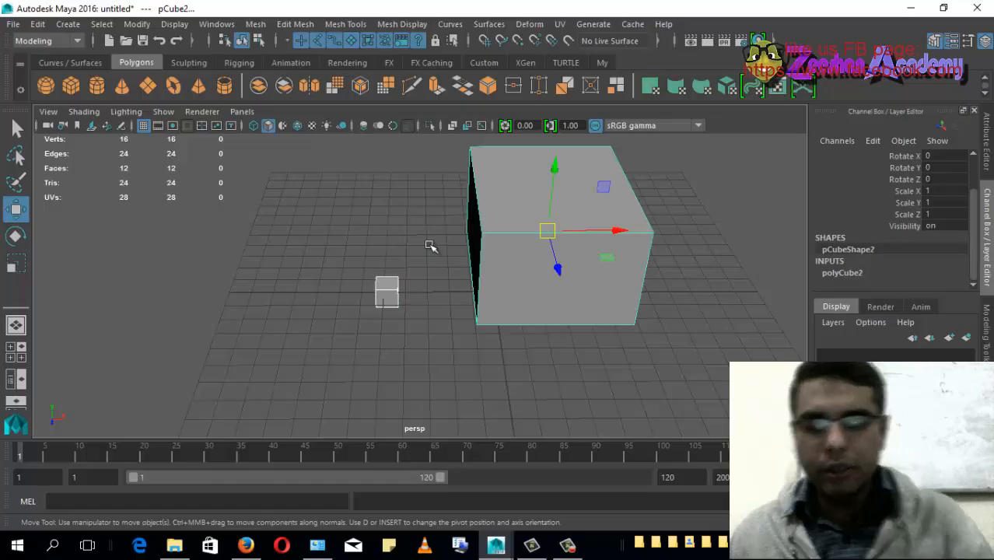
{"action": "key", "text": "Delete"}
Turn interactive creation back on for polygon primitives.
{"action": "left_click", "coordinate": [68, 24]}
{"action": "mouse_move", "coordinate": [116, 76]}
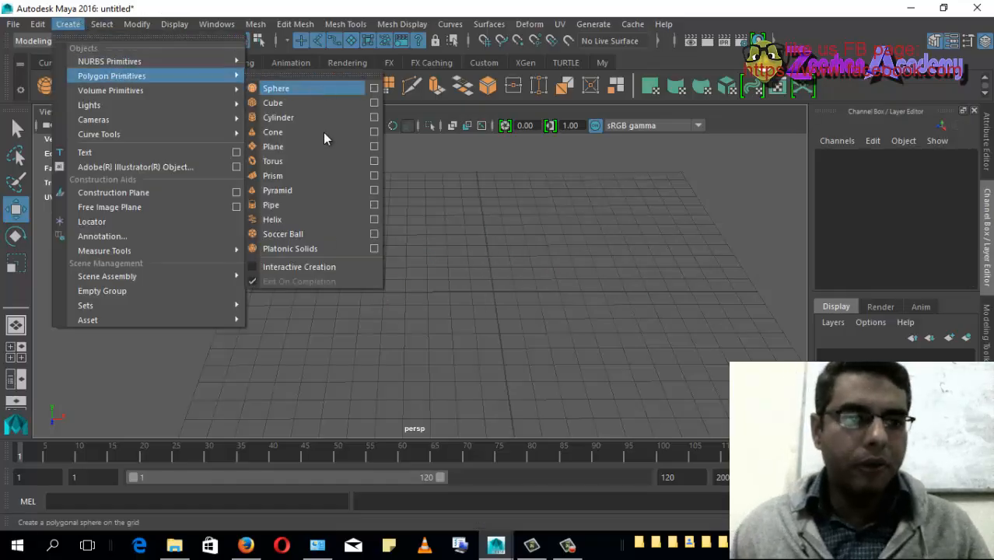
{"action": "left_click", "coordinate": [305, 269]}
Draw a large box-shaped polygon cube centred at about X -17, Y 11.4, Z -1.8, and activate the Move tool on it.
{"action": "left_click", "coordinate": [60, 25]}
{"action": "mouse_move", "coordinate": [132, 76]}
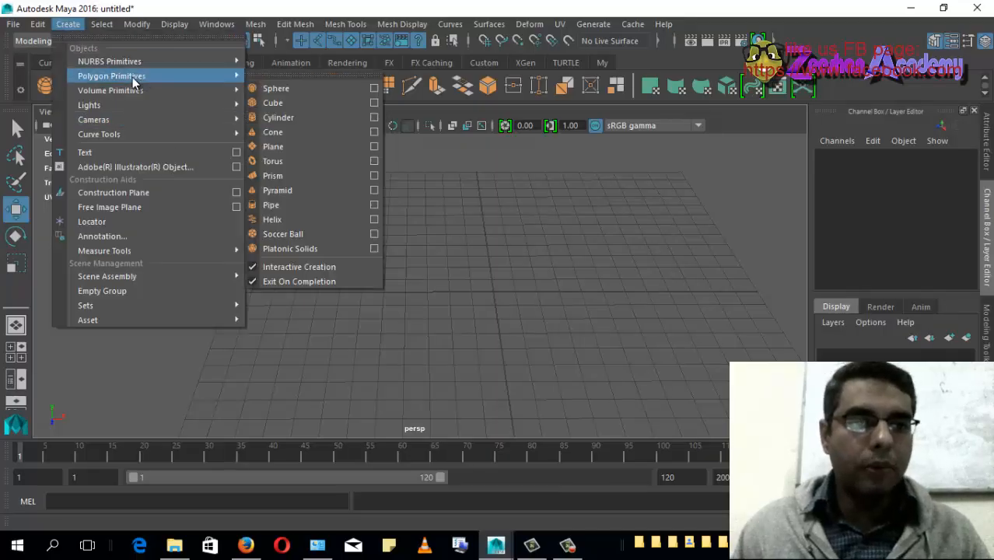
{"action": "left_click", "coordinate": [280, 103]}
{"action": "left_click_drag", "start_coordinate": [453, 343], "coordinate": [354, 261], "text": "alt"}
{"action": "left_click_drag", "start_coordinate": [485, 326], "coordinate": [502, 409], "text": "alt"}
{"action": "right_click_drag", "start_coordinate": [503, 408], "coordinate": [379, 344], "text": "alt"}
{"action": "left_click_drag", "start_coordinate": [262, 246], "coordinate": [749, 81]}
{"action": "key", "text": "w"}
{"action": "right_click_drag", "start_coordinate": [591, 303], "coordinate": [431, 369], "text": "alt"}
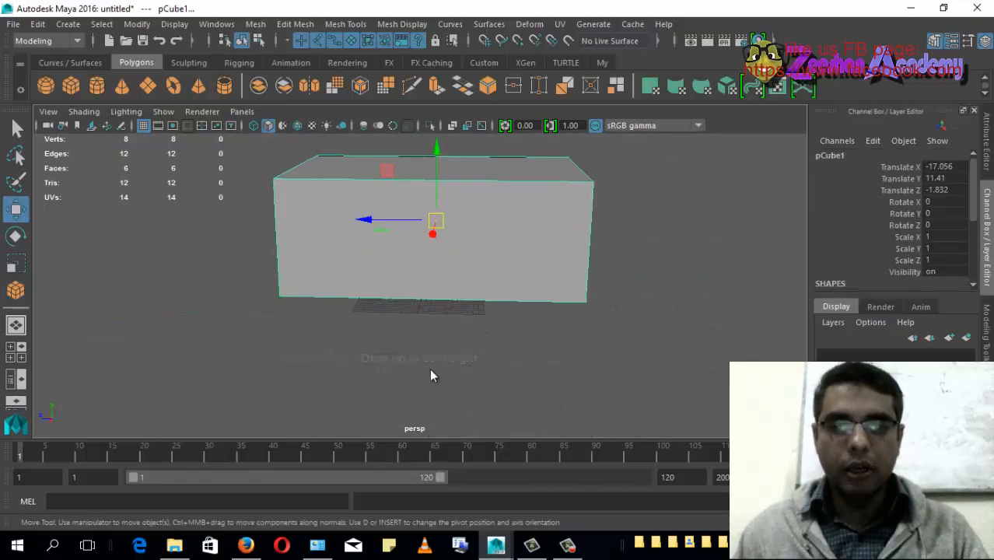
{"action": "middle_click_drag", "start_coordinate": [430, 282], "coordinate": [437, 308], "text": "alt"}
{"action": "left_click_drag", "start_coordinate": [366, 305], "coordinate": [477, 338], "text": "alt"}
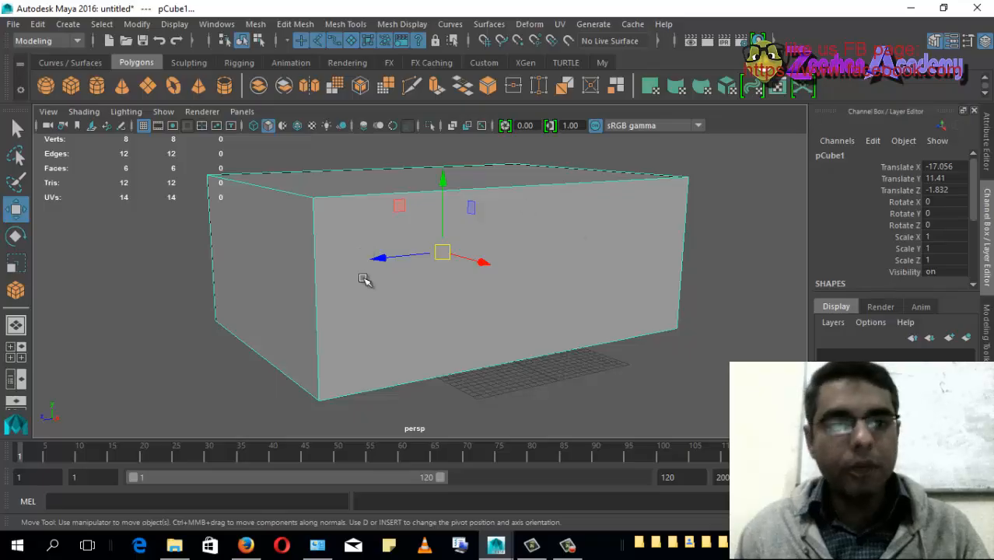
Look through the Modeling Toolkit's selection options, mesh, component and tool commands, and move settings.
{"action": "left_click", "coordinate": [986, 330]}
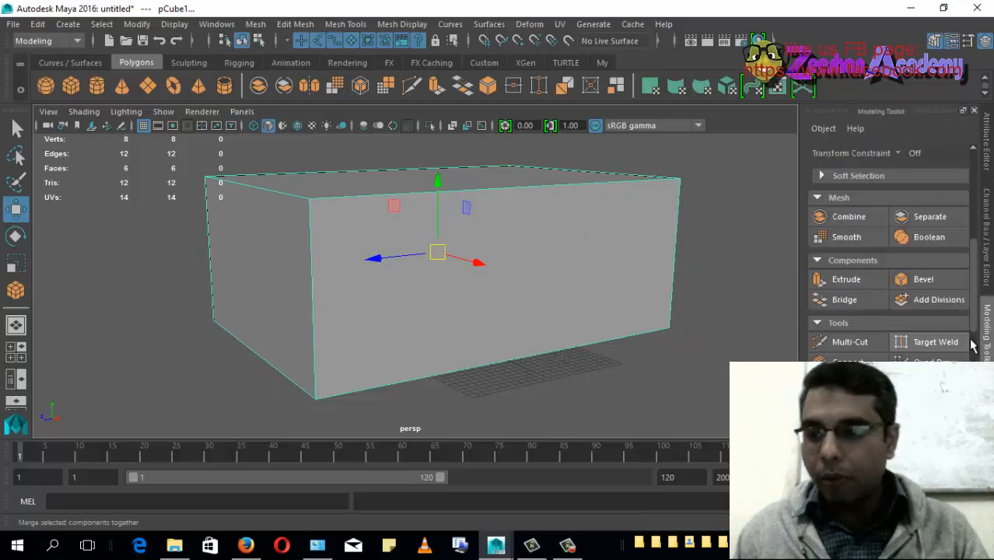
{"action": "left_click_drag", "start_coordinate": [545, 351], "coordinate": [339, 294], "text": "alt"}
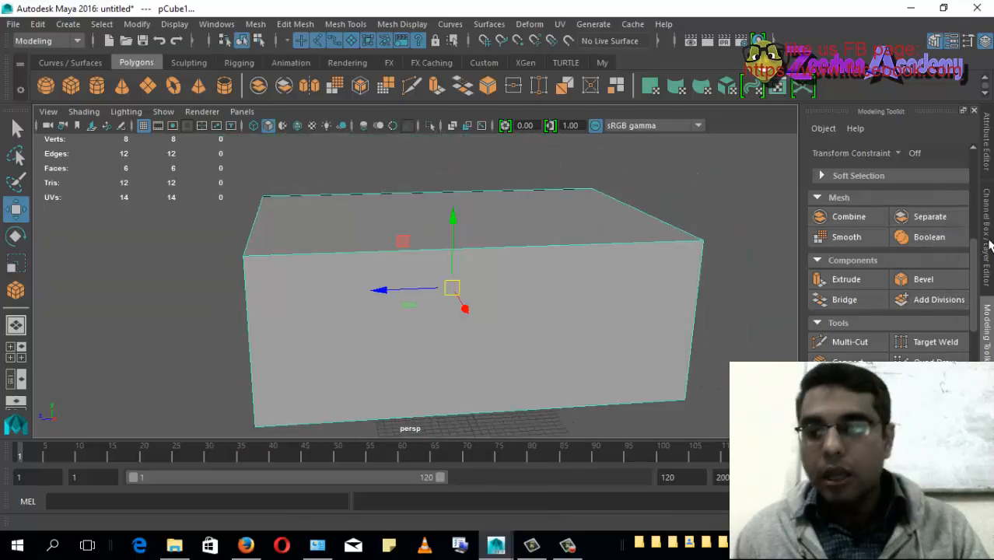
{"action": "scroll", "coordinate": [976, 286], "scroll_direction": "down", "scroll_amount": 1}
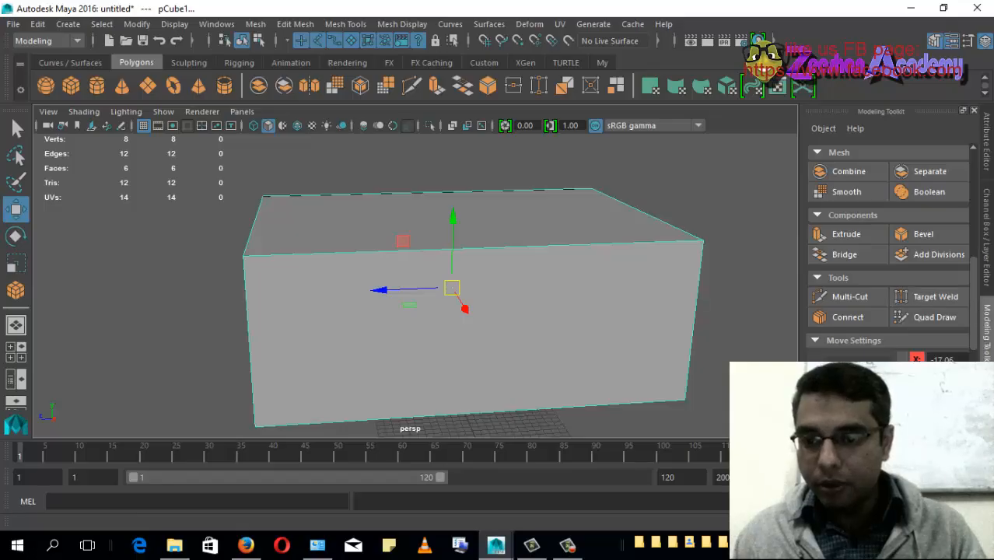
{"action": "scroll", "coordinate": [980, 356], "scroll_direction": "down", "scroll_amount": 2}
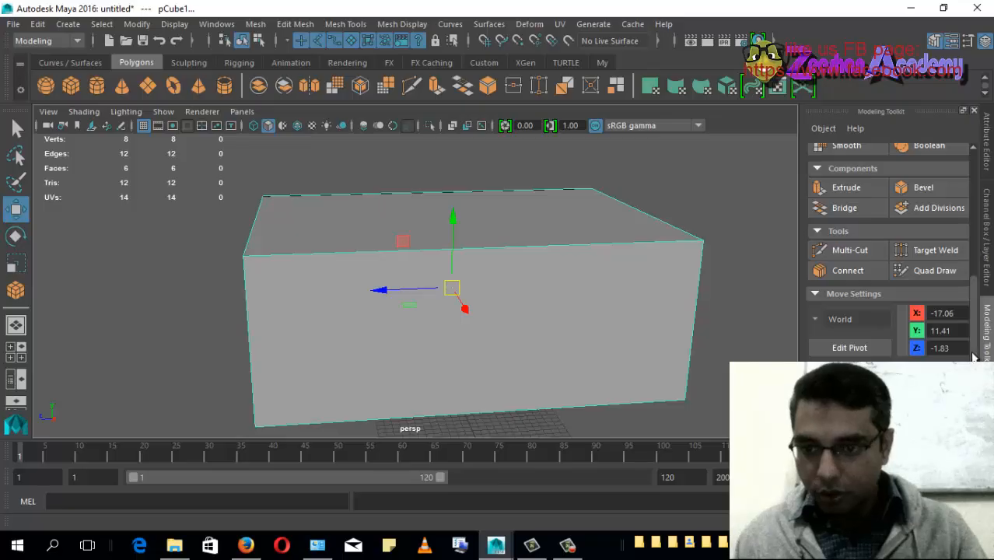
{"action": "scroll", "coordinate": [972, 331], "scroll_direction": "up", "scroll_amount": 3}
{"action": "scroll", "coordinate": [974, 325], "scroll_direction": "up", "scroll_amount": 4}
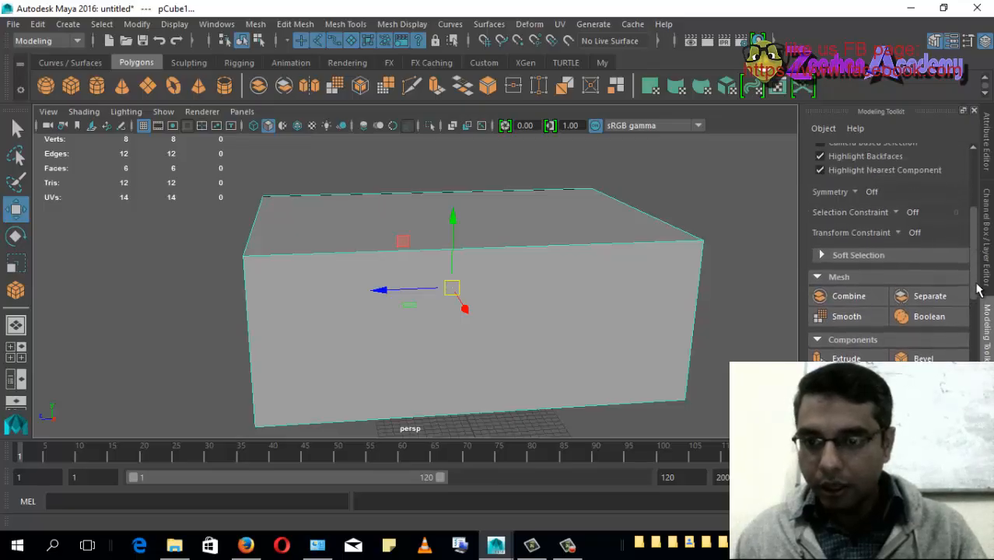
{"action": "scroll", "coordinate": [984, 301], "scroll_direction": "down", "scroll_amount": 5}
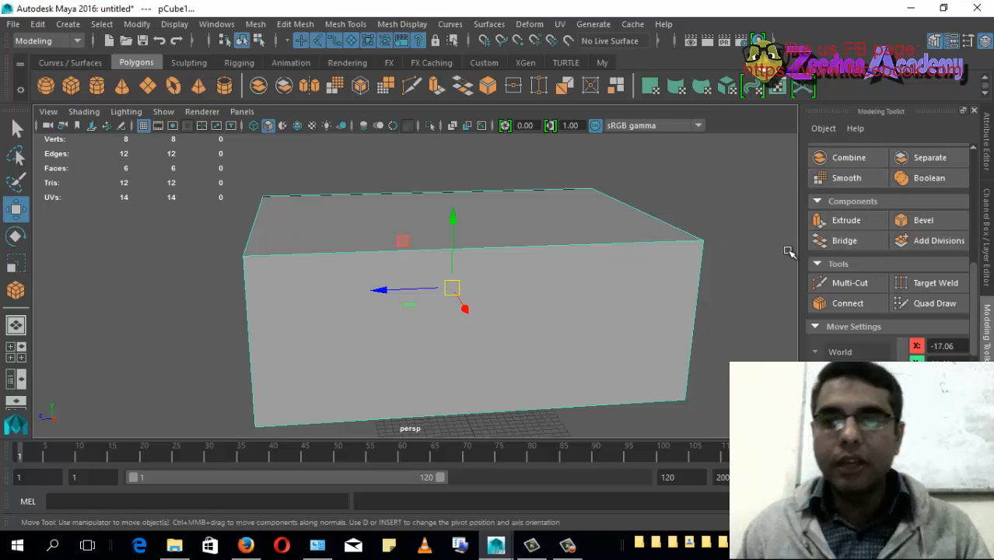
Add the Insert Edge Loop tool as a shortcut on the custom My shelf.
{"action": "left_click", "coordinate": [346, 24]}
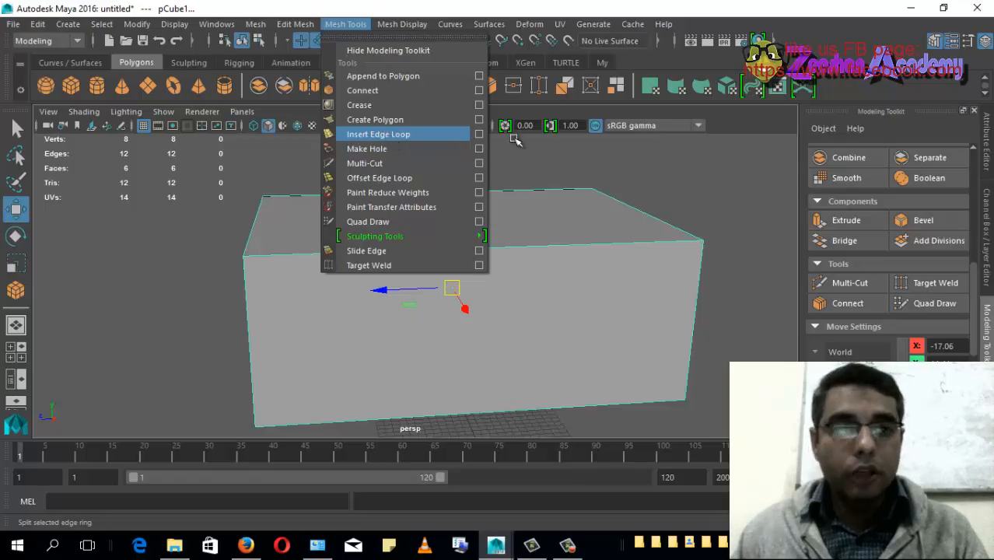
{"action": "left_click", "coordinate": [599, 63]}
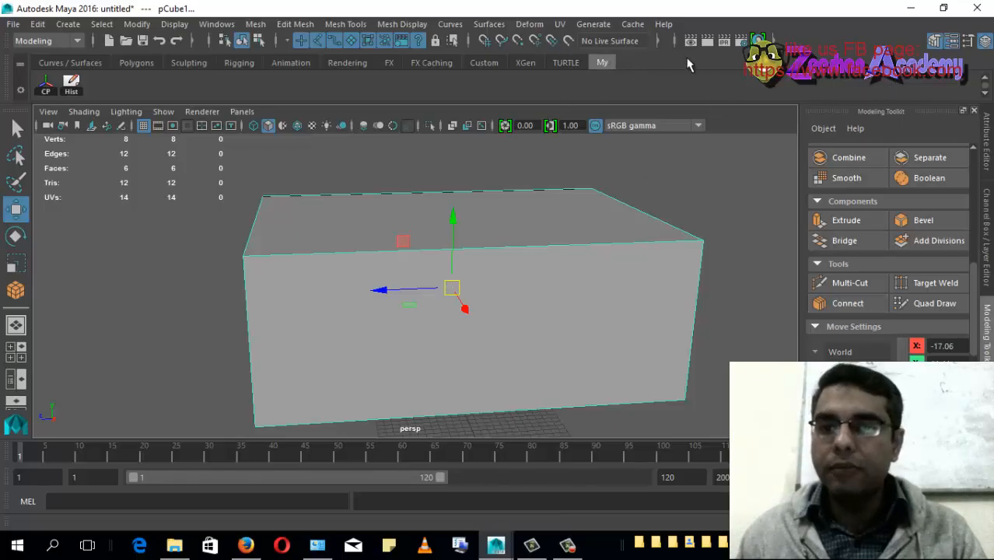
{"action": "left_click", "coordinate": [342, 26]}
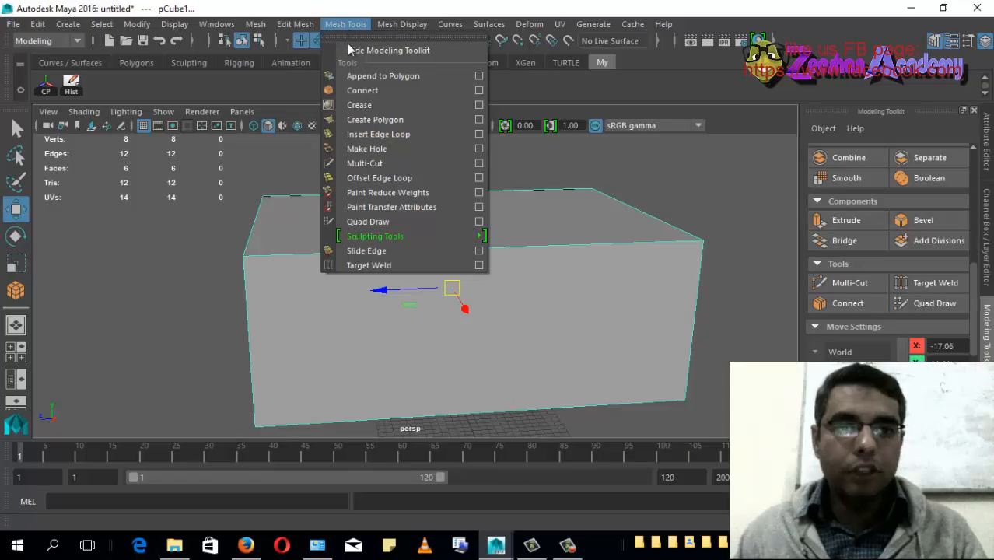
{"action": "left_click", "coordinate": [387, 132], "text": "ctrl+shift"}
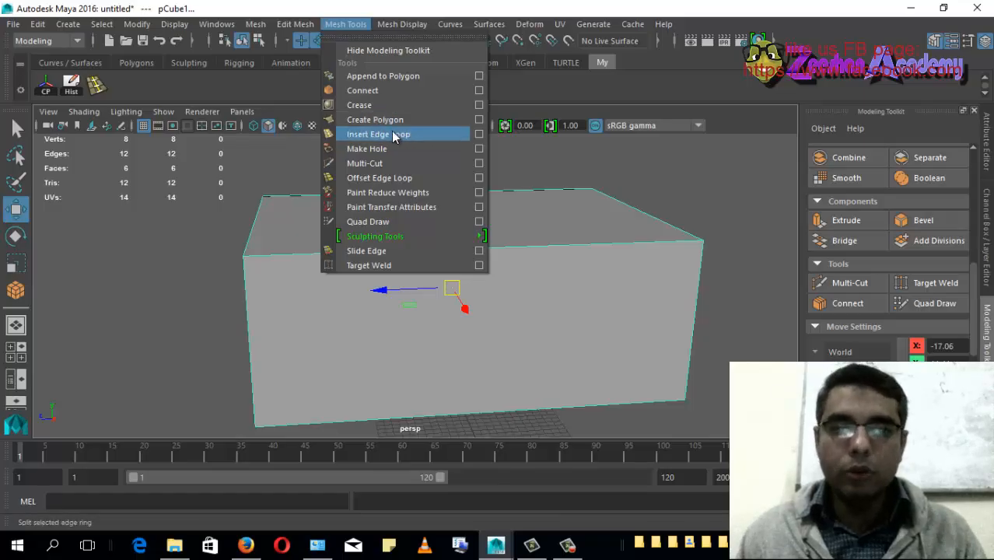
{"action": "left_click", "coordinate": [114, 88]}
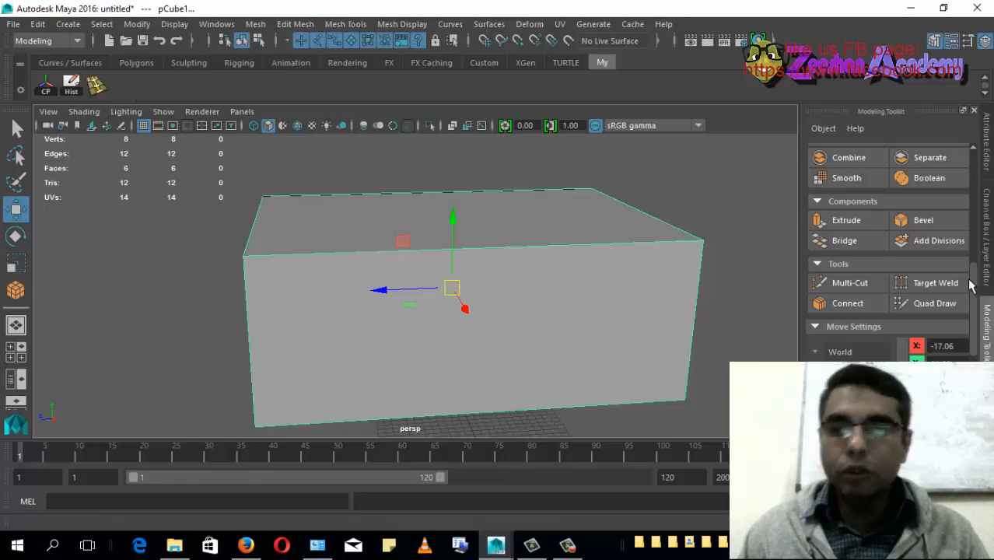
Remove the Insert Edge Loop shortcut from the custom My shelf.
{"action": "scroll", "coordinate": [979, 296], "scroll_direction": "down", "scroll_amount": 1}
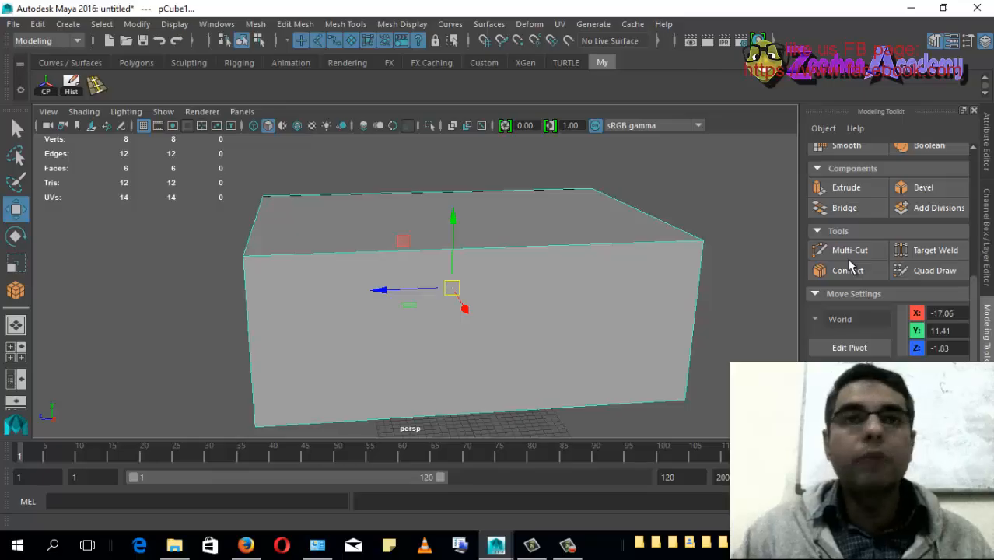
{"action": "left_click", "coordinate": [287, 25]}
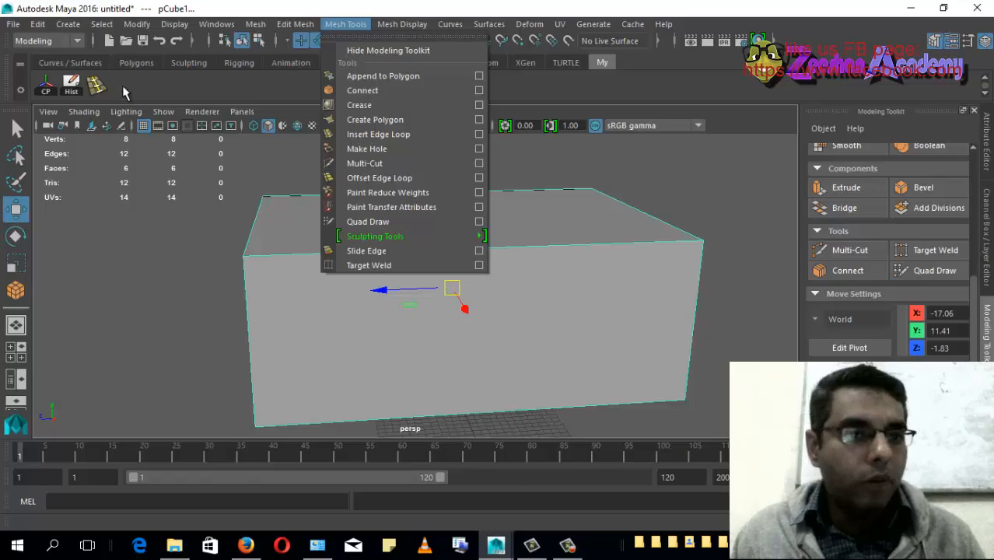
{"action": "left_click", "coordinate": [791, 79]}
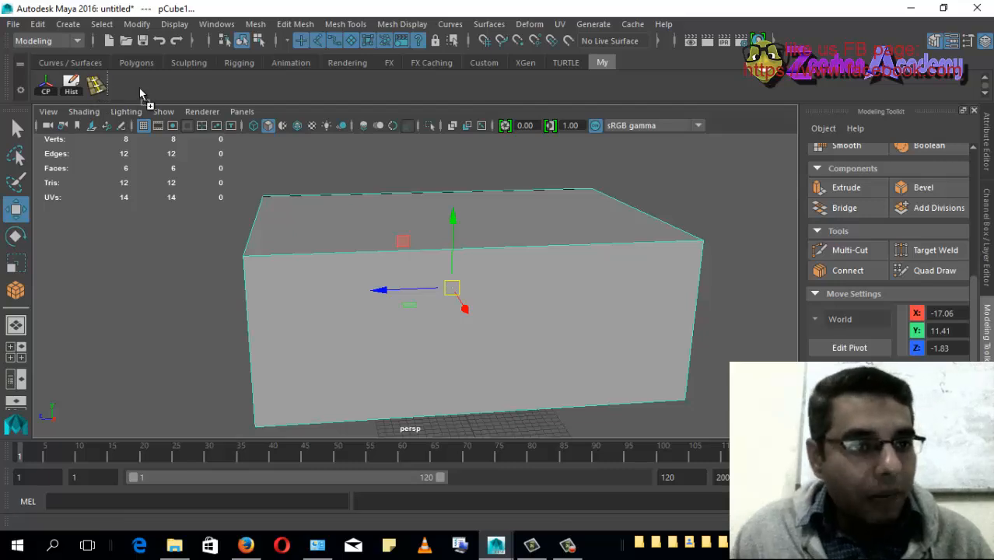
{"action": "middle_click_drag", "start_coordinate": [140, 92], "coordinate": [841, 233]}
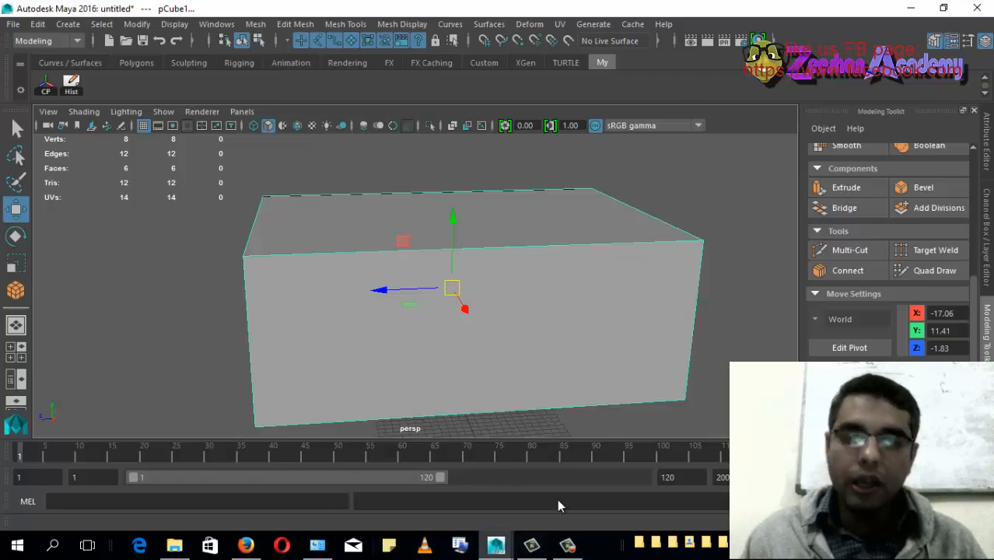
Hide the Time Slider and the Range Slider from the interface.
{"action": "right_click", "coordinate": [7, 456]}
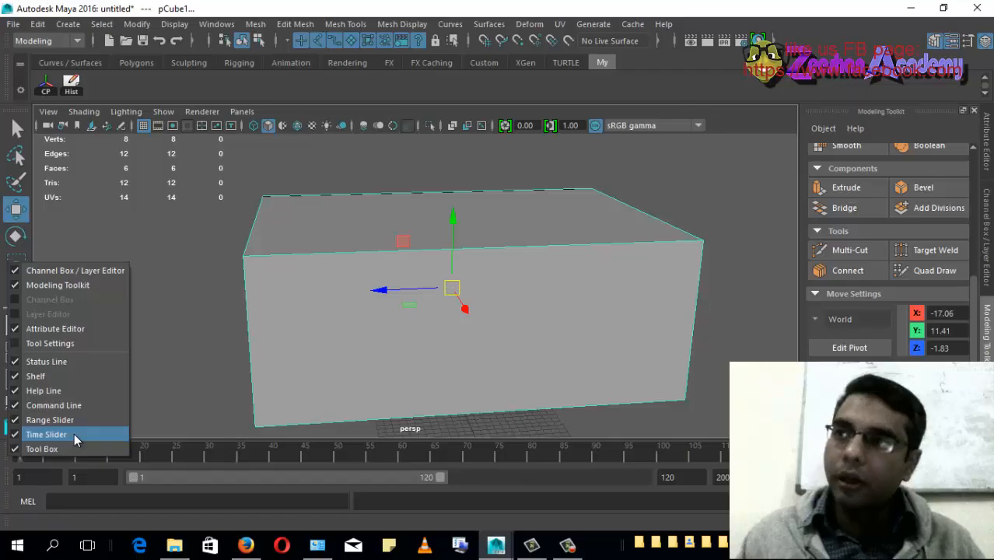
{"action": "left_click", "coordinate": [74, 438]}
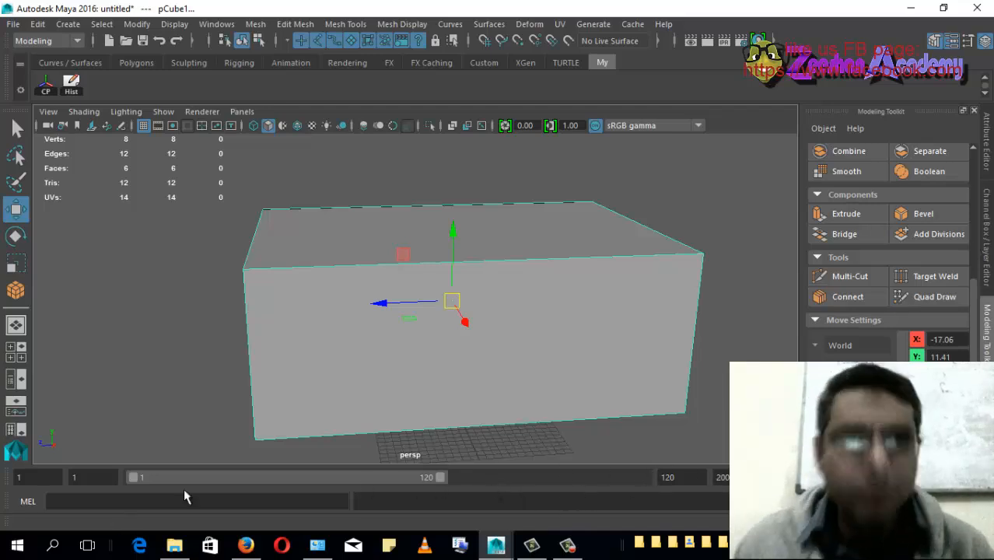
{"action": "right_click", "coordinate": [7, 477]}
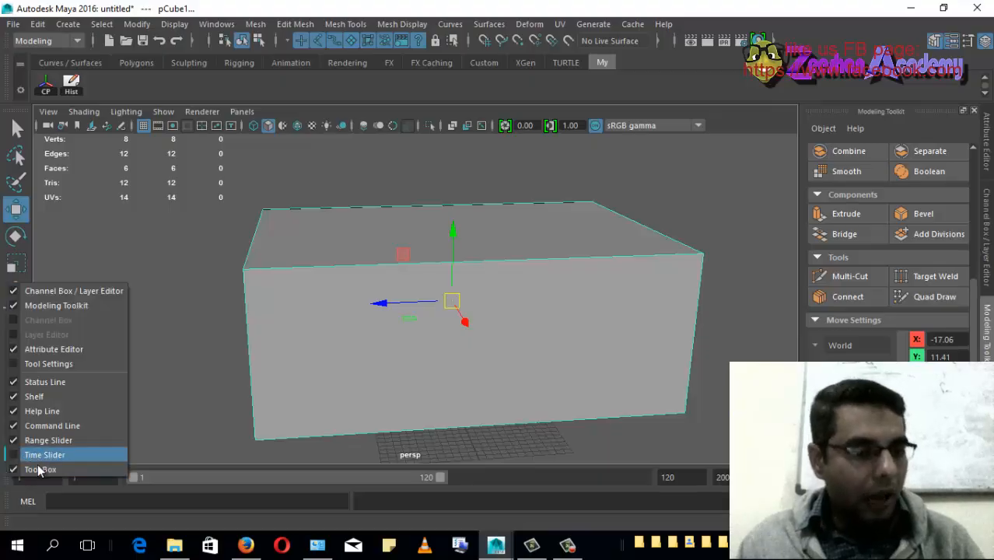
{"action": "left_click", "coordinate": [45, 443]}
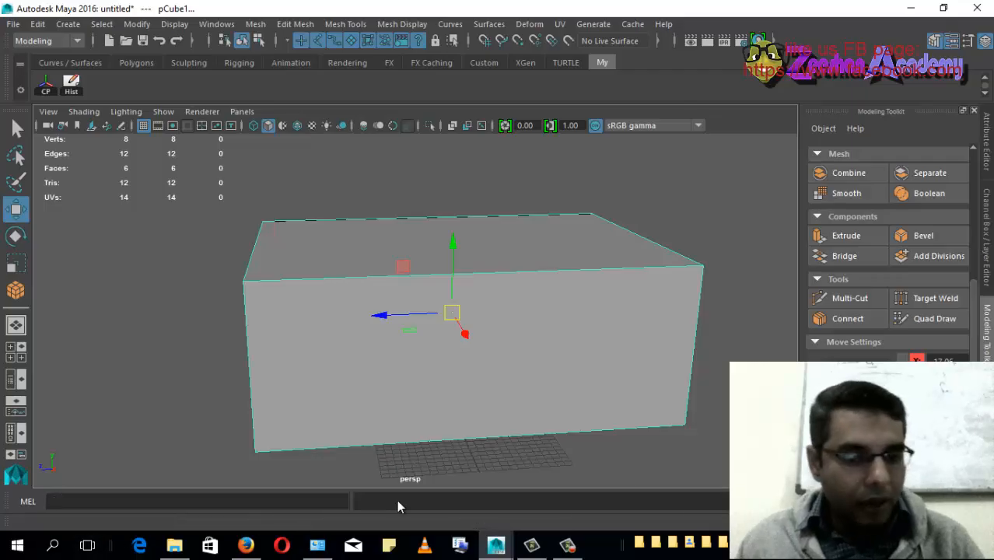
Widen the MEL command entry field slightly and hide the Command Line to enlarge the perspective view.
{"action": "left_click_drag", "start_coordinate": [355, 502], "coordinate": [377, 503]}
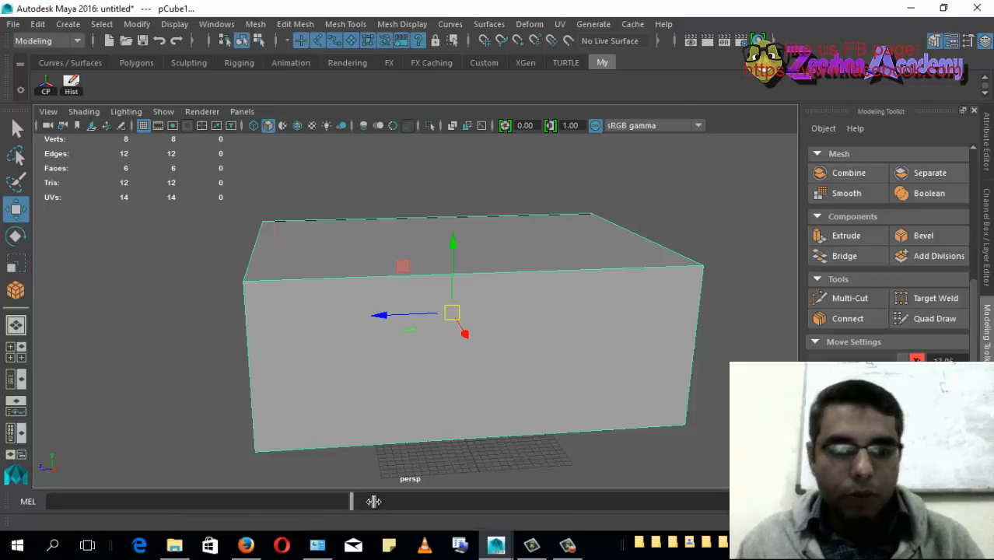
{"action": "left_click_drag", "start_coordinate": [375, 252], "coordinate": [400, 368]}
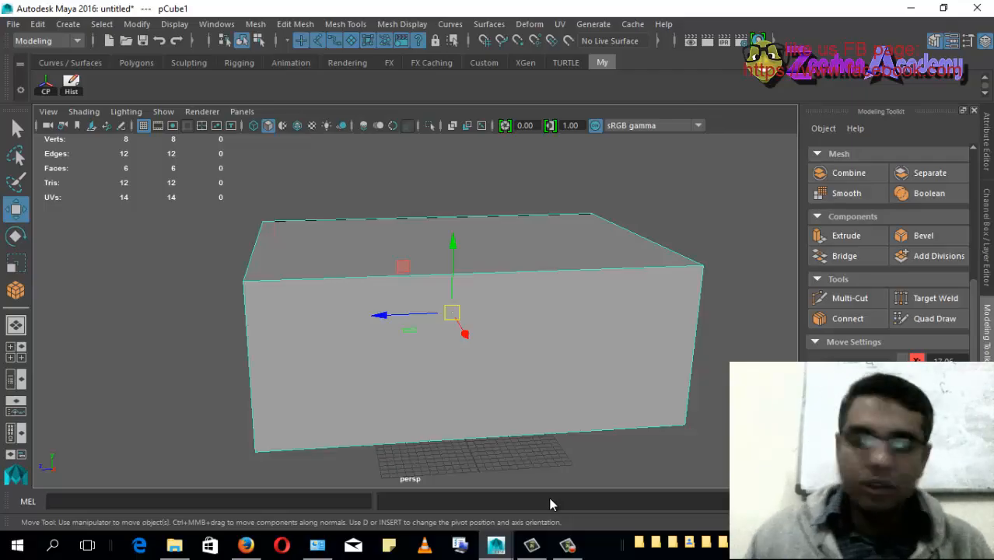
{"action": "right_click", "coordinate": [6, 501]}
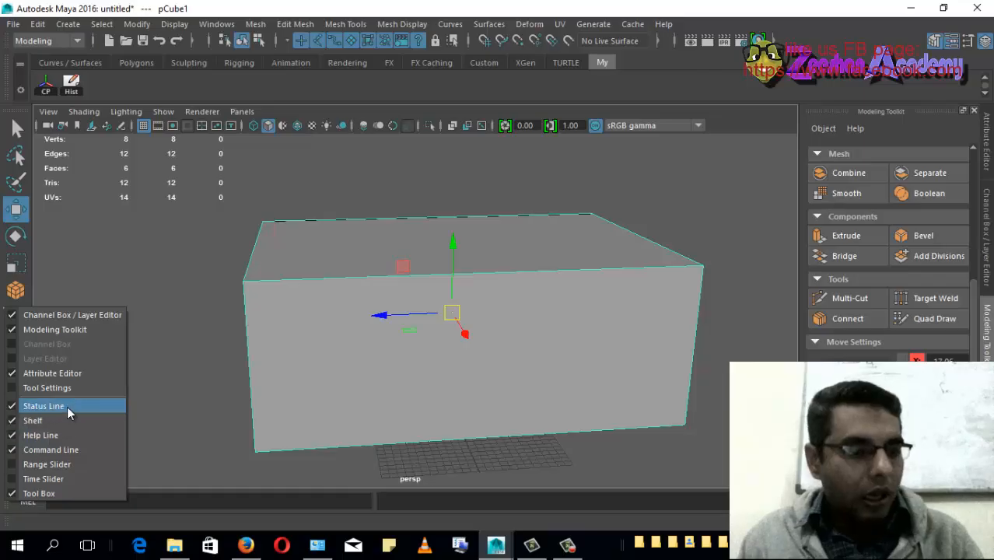
{"action": "left_click", "coordinate": [75, 450]}
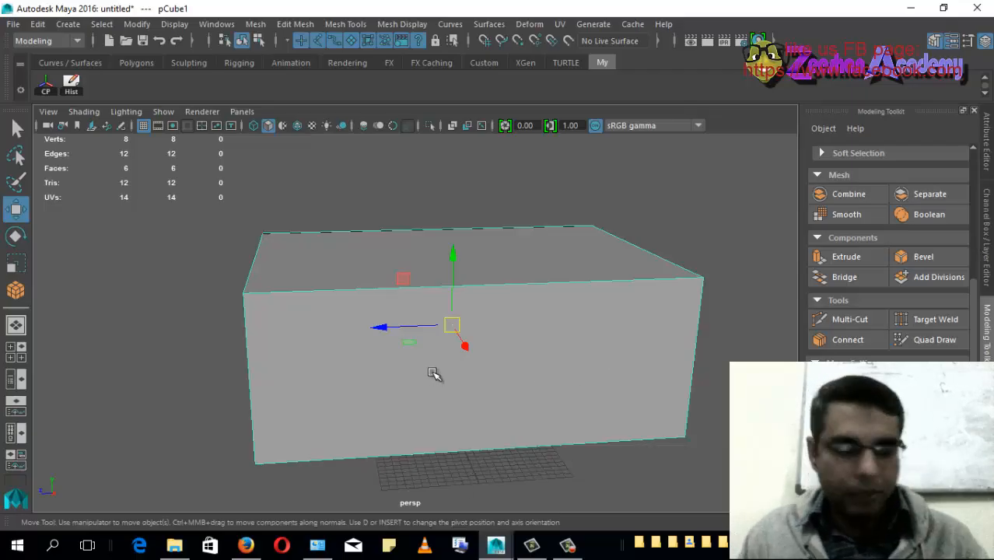
Insert four edge loops running lengthwise over the box's top and down its short ends.
{"action": "left_click_drag", "start_coordinate": [435, 372], "coordinate": [498, 362], "text": "alt"}
{"action": "left_click_drag", "start_coordinate": [511, 418], "coordinate": [362, 323], "text": "alt"}
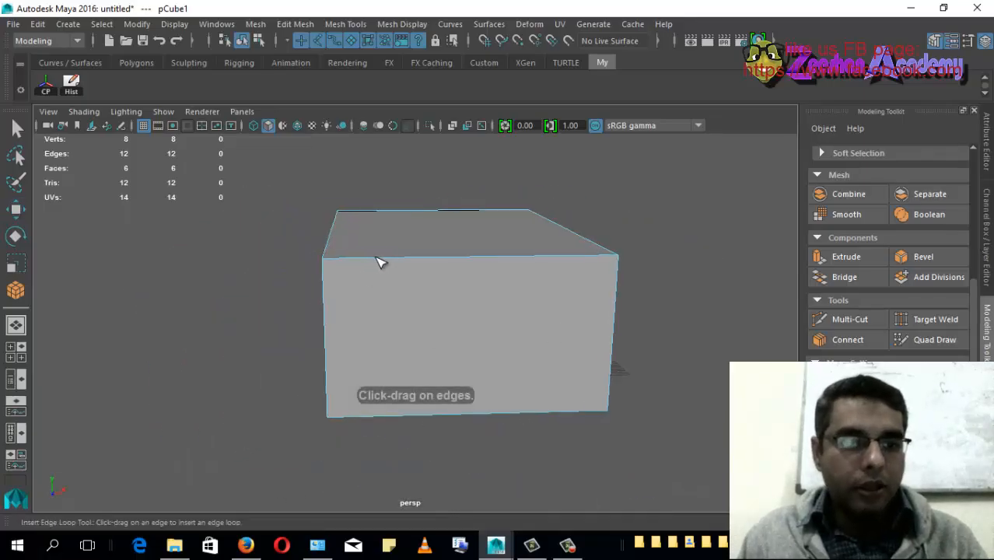
{"action": "left_click", "coordinate": [397, 266]}
{"action": "left_click_drag", "start_coordinate": [459, 282], "coordinate": [423, 314], "text": "alt"}
{"action": "left_click_drag", "start_coordinate": [371, 249], "coordinate": [378, 394], "text": "alt"}
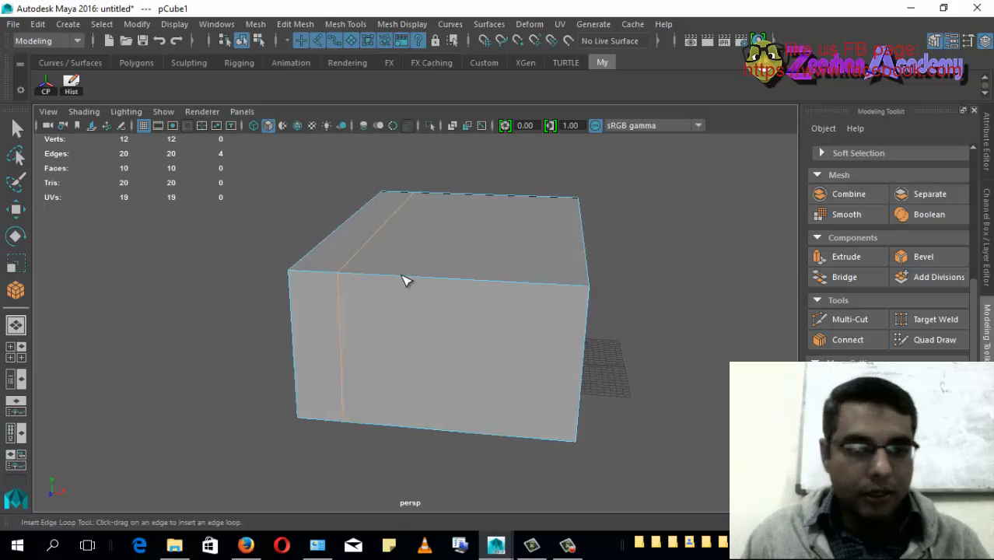
{"action": "left_click_drag", "start_coordinate": [620, 326], "coordinate": [602, 325], "text": "alt"}
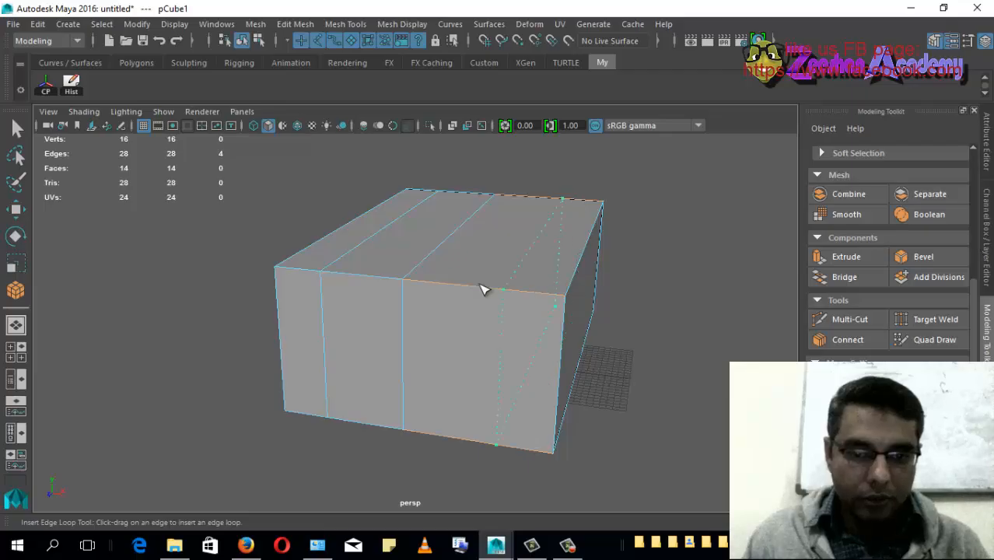
{"action": "left_click", "coordinate": [537, 293]}
{"action": "left_click_drag", "start_coordinate": [630, 334], "coordinate": [478, 351], "text": "alt"}
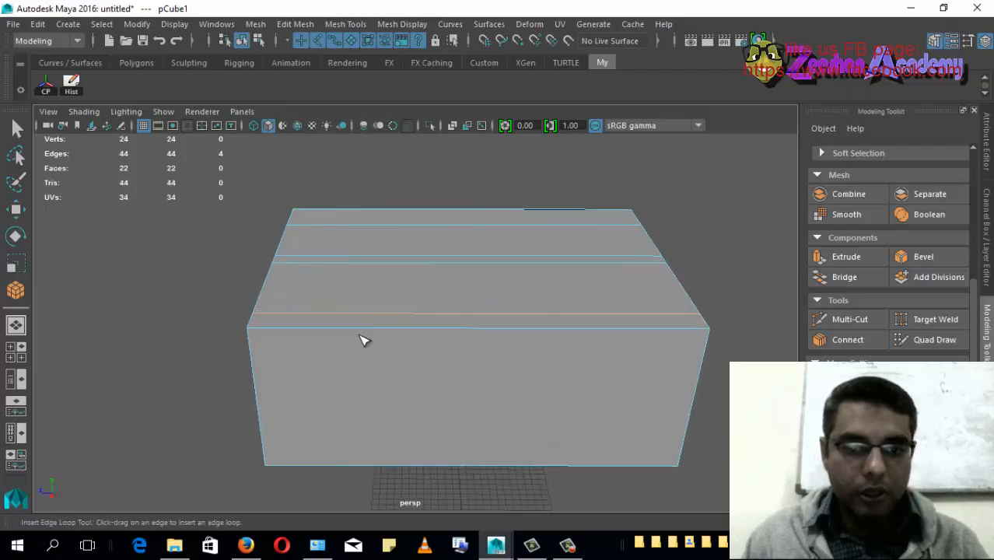
Insert two edge loops crosswise over the box and two horizontal loops around its sides, and return to the Select tool.
{"action": "left_click_drag", "start_coordinate": [364, 340], "coordinate": [321, 329]}
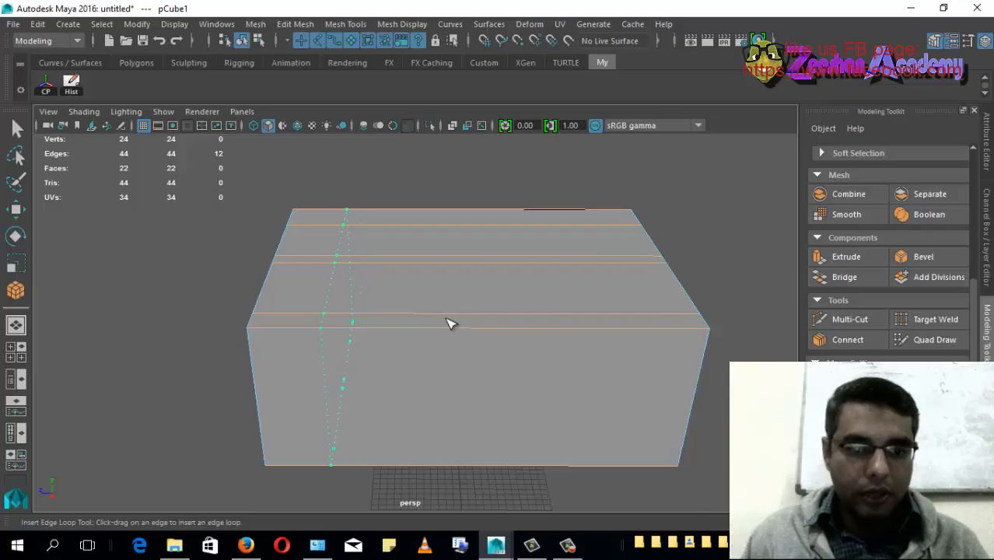
{"action": "left_click", "coordinate": [470, 327]}
{"action": "left_click_drag", "start_coordinate": [466, 328], "coordinate": [263, 301], "text": "alt"}
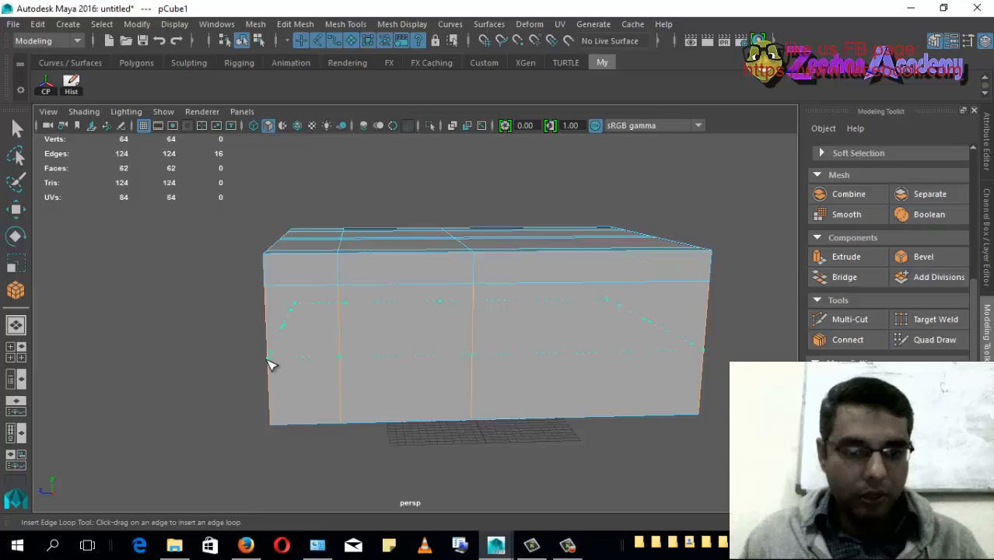
{"action": "key", "text": "Return"}
{"action": "left_click_drag", "start_coordinate": [419, 364], "coordinate": [498, 347], "text": "alt"}
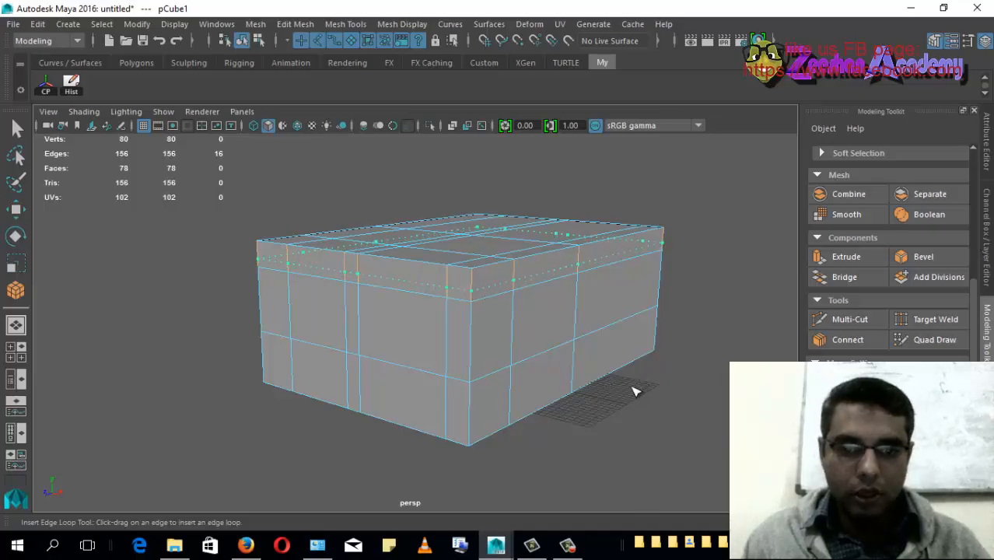
{"action": "left_click_drag", "start_coordinate": [542, 382], "coordinate": [424, 348], "text": "alt"}
{"action": "key", "text": "q"}
Switch to face selection and select the two stacked middle and lower faces in the second column of the short end.
{"action": "left_click_drag", "start_coordinate": [500, 311], "coordinate": [467, 319], "text": "alt"}
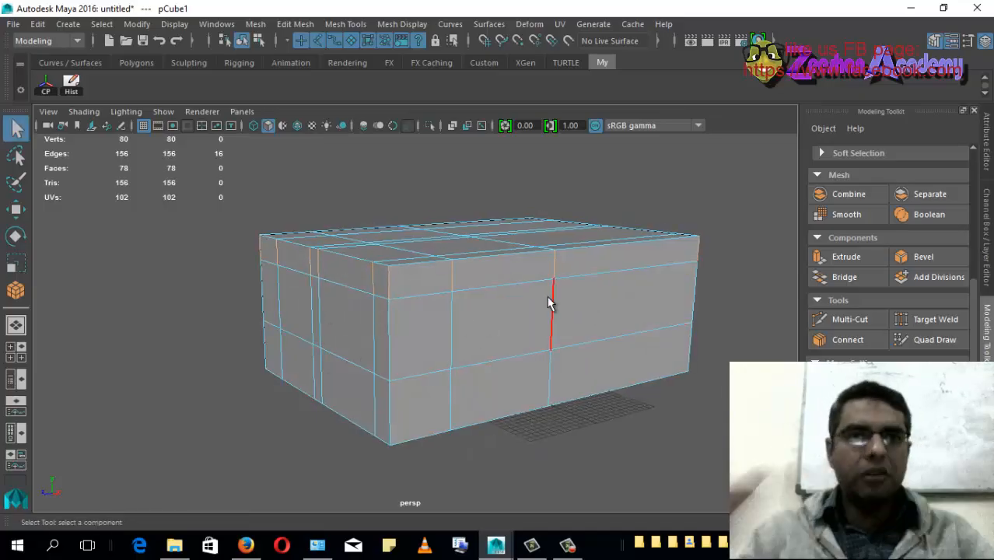
{"action": "left_click_drag", "start_coordinate": [317, 299], "coordinate": [328, 329], "text": "alt"}
{"action": "scroll", "coordinate": [329, 329], "scroll_direction": "up", "scroll_amount": 1}
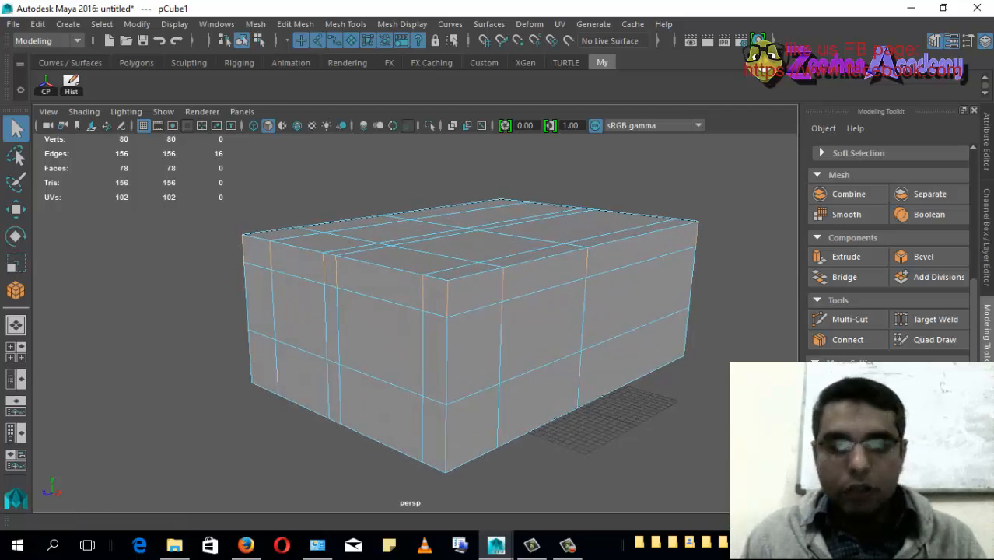
{"action": "left_click_drag", "start_coordinate": [483, 369], "coordinate": [333, 315], "text": "alt"}
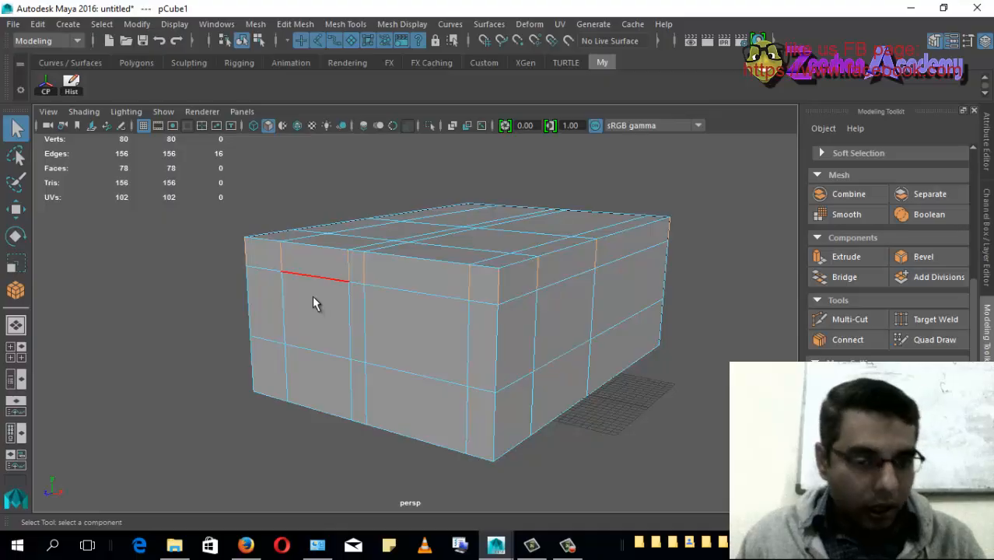
{"action": "right_click_drag", "start_coordinate": [324, 240], "coordinate": [322, 165]}
{"action": "left_click", "coordinate": [319, 319]}
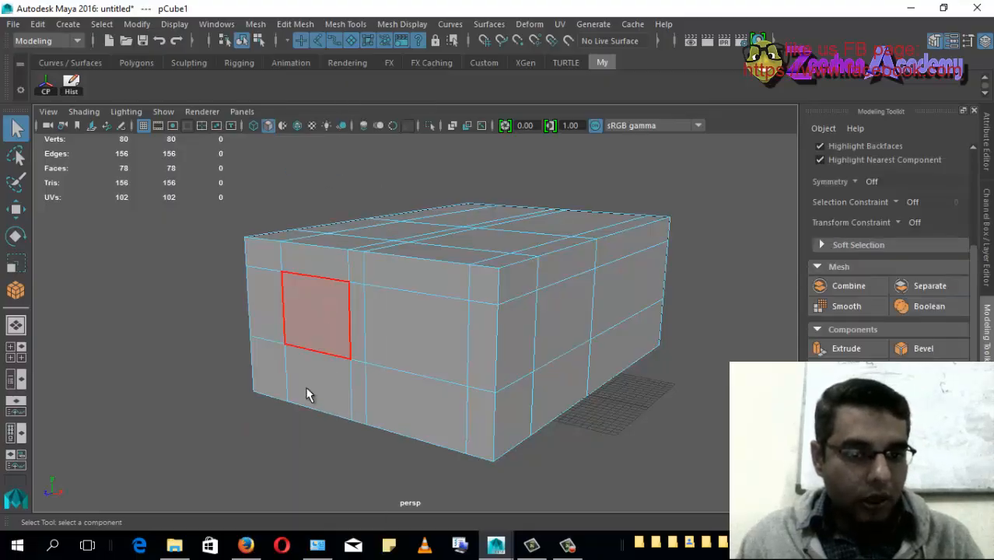
{"action": "left_click", "coordinate": [309, 395], "text": "shift"}
{"action": "left_click_drag", "start_coordinate": [556, 362], "coordinate": [528, 361], "text": "alt"}
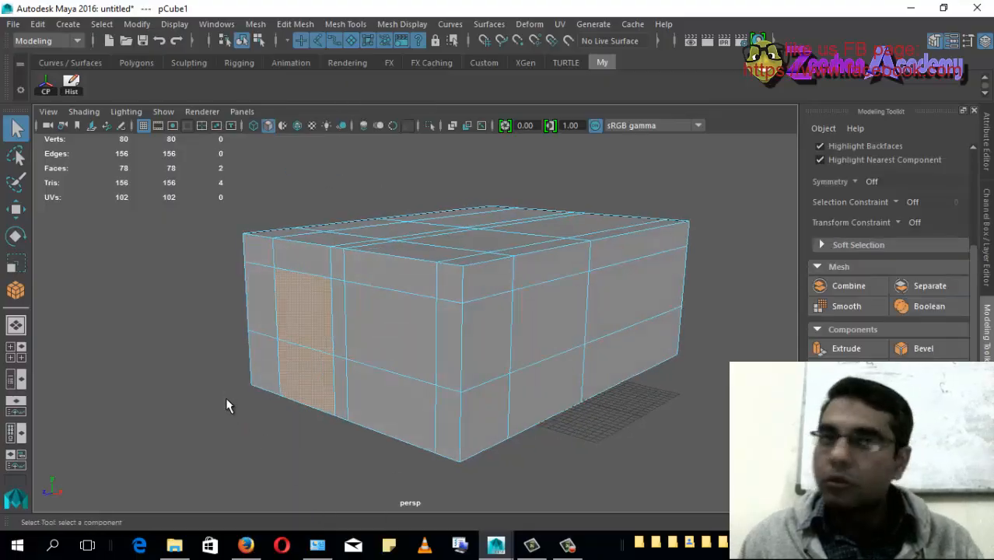
Change the face selection to one middle-row face on the short end and one on the adjoining long side.
{"action": "left_click", "coordinate": [306, 384], "text": "ctrl"}
{"action": "left_click_drag", "start_coordinate": [307, 384], "coordinate": [542, 327], "text": "alt"}
{"action": "left_click", "coordinate": [548, 343], "text": "shift"}
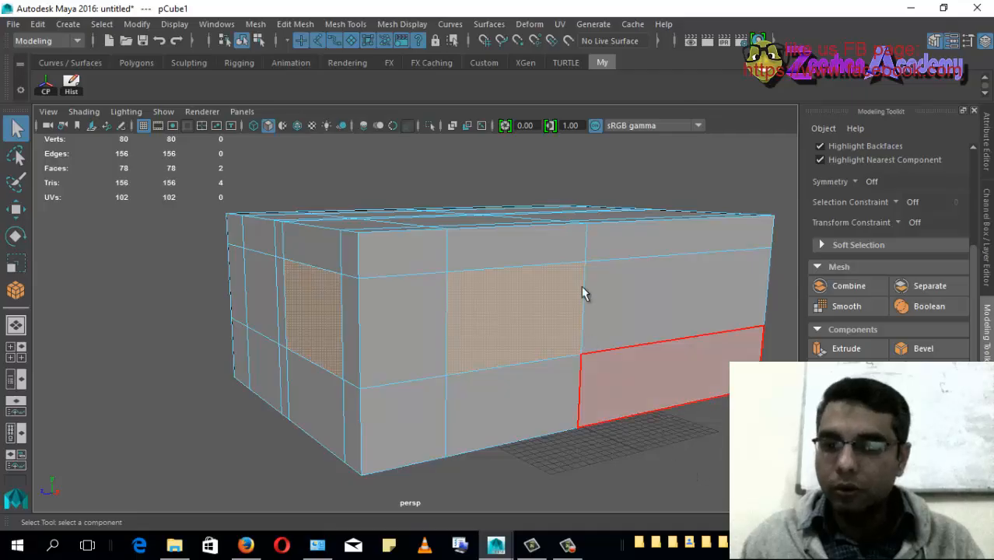
{"action": "left_click_drag", "start_coordinate": [599, 381], "coordinate": [488, 420], "text": "alt"}
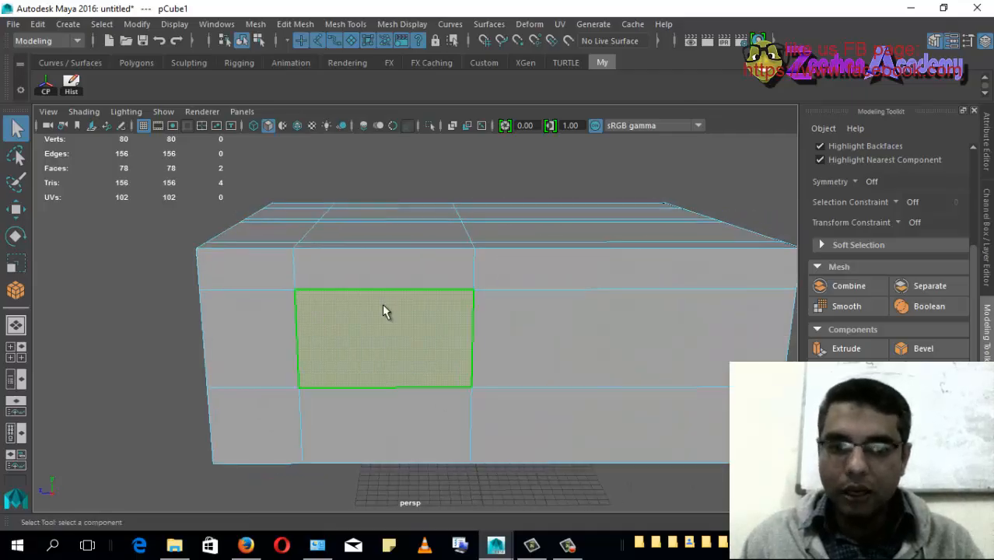
{"action": "mouse_move", "coordinate": [383, 349]}
{"action": "left_mouse_down", "text": "alt"}
{"action": "mouse_move", "coordinate": [349, 351]}
{"action": "mouse_move", "coordinate": [375, 351]}
{"action": "left_mouse_up", "text": "alt"}
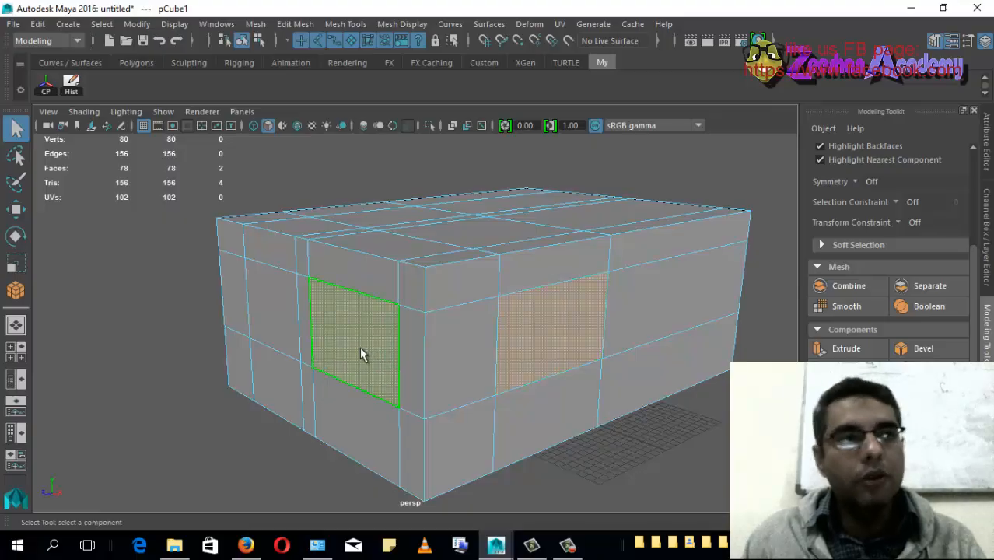
{"action": "left_click_drag", "start_coordinate": [289, 318], "coordinate": [424, 351], "text": "alt"}
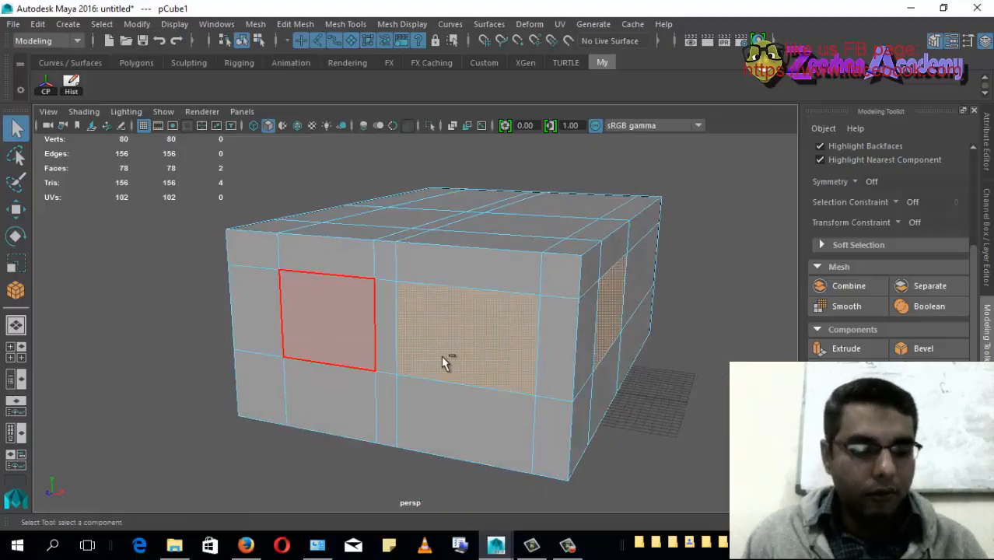
Undo the face selections and all edge loop insertions to restore the plain box.
{"action": "left_click", "coordinate": [443, 362]}
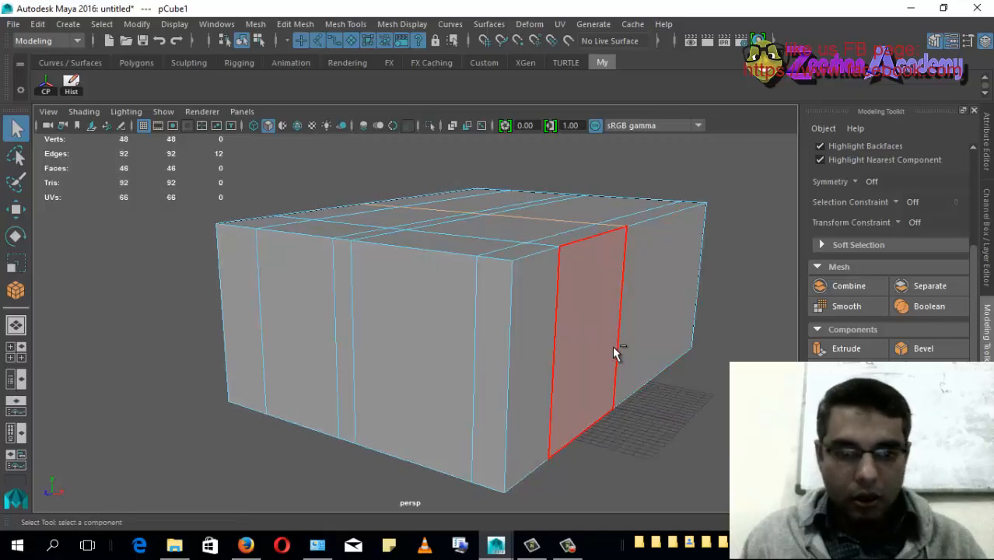
{"action": "key", "text": "ctrl+Delete"}
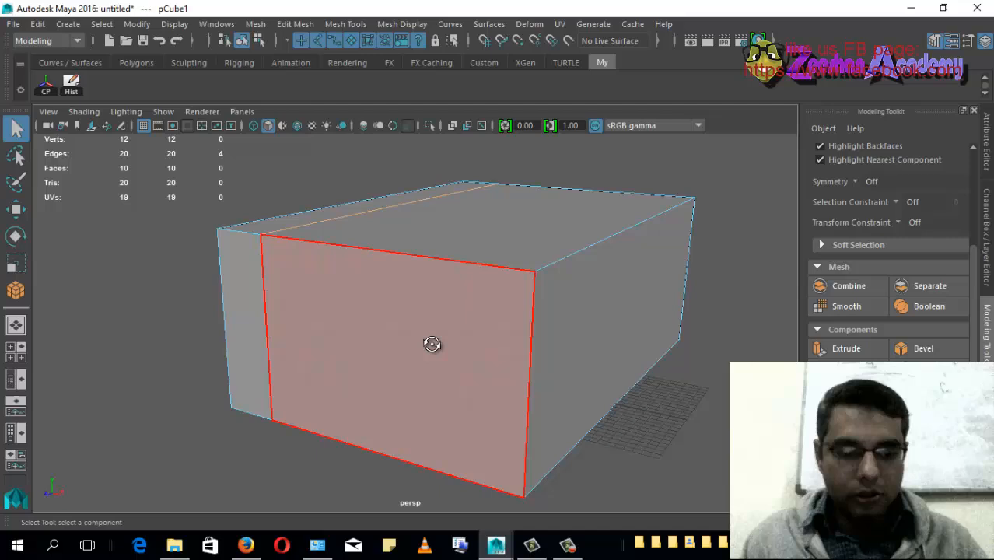
{"action": "left_click_drag", "start_coordinate": [432, 343], "coordinate": [483, 366], "text": "alt"}
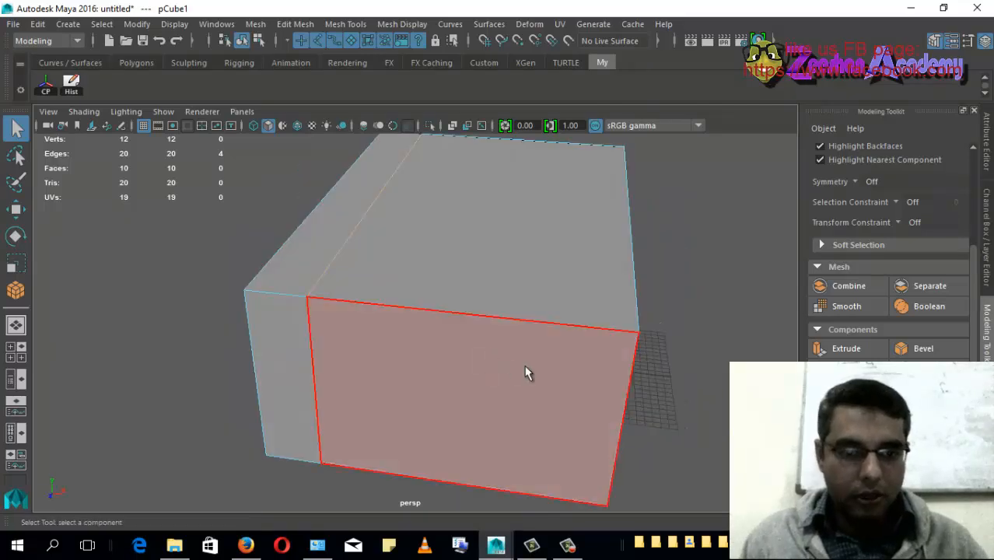
{"action": "key", "text": "ctrl+Delete"}
{"action": "left_click_drag", "start_coordinate": [494, 328], "coordinate": [471, 316], "text": "alt"}
Return to object mode and select the whole box.
{"action": "right_click_drag", "start_coordinate": [559, 222], "coordinate": [634, 106]}
{"action": "left_click_drag", "start_coordinate": [561, 246], "coordinate": [521, 325]}
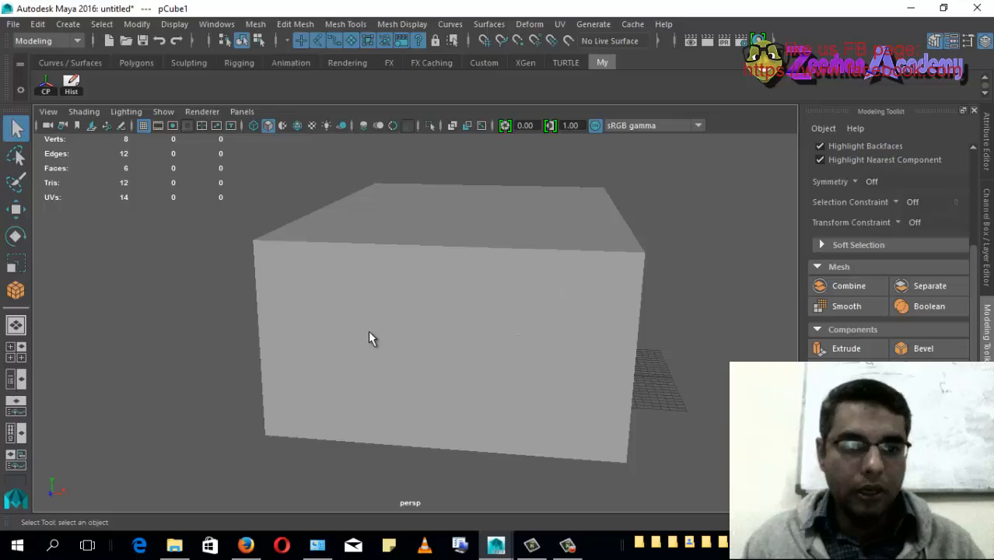
{"action": "mouse_move", "coordinate": [247, 215]}
{"action": "left_mouse_down"}
{"action": "mouse_move", "coordinate": [366, 323]}
{"action": "mouse_move", "coordinate": [376, 347]}
{"action": "left_mouse_up"}
{"action": "left_click", "coordinate": [465, 303]}
Insert two vertical edge loops on the box's short end, one near the left corner and one left of centre.
{"action": "left_click_drag", "start_coordinate": [464, 304], "coordinate": [393, 325], "text": "alt"}
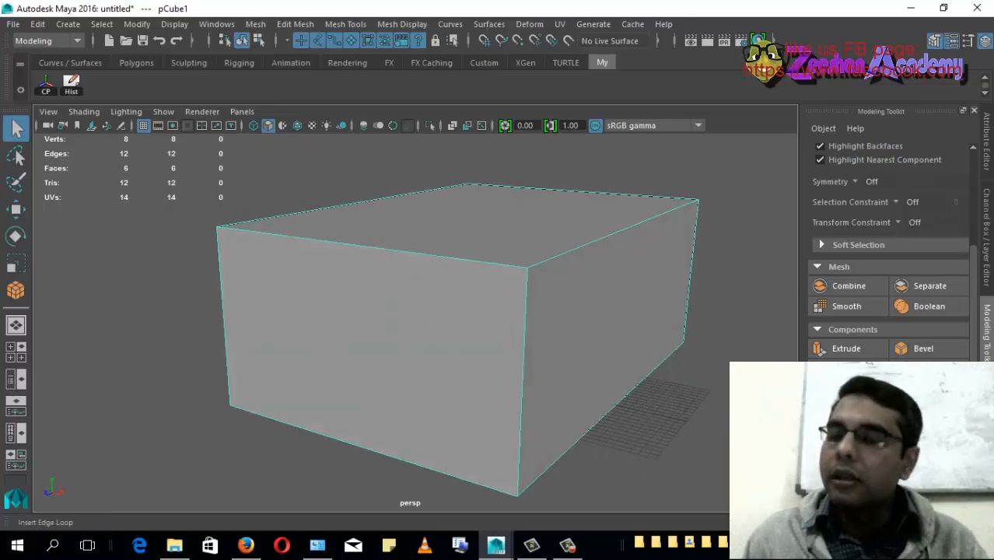
{"action": "left_click", "coordinate": [826, 477]}
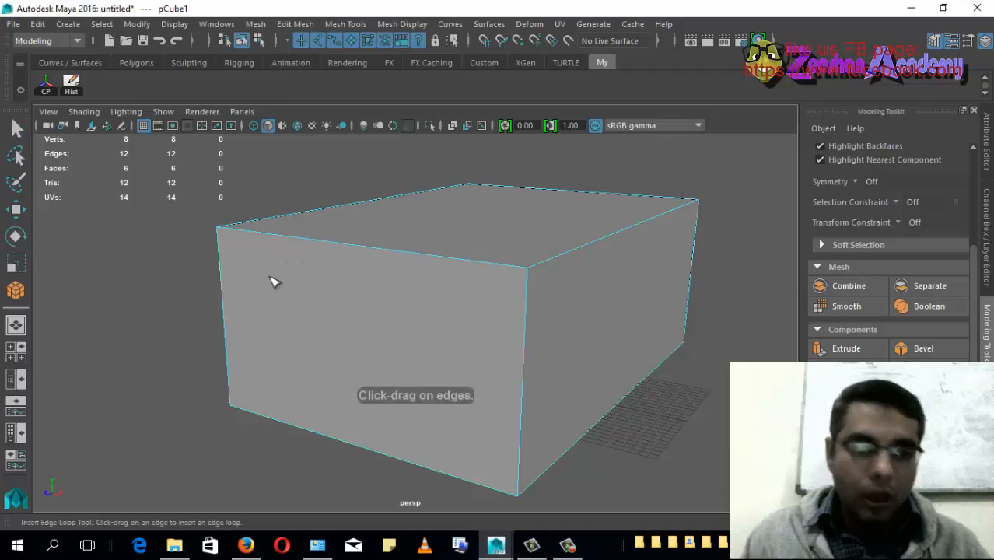
{"action": "left_click_drag", "start_coordinate": [249, 299], "coordinate": [312, 249], "text": "alt"}
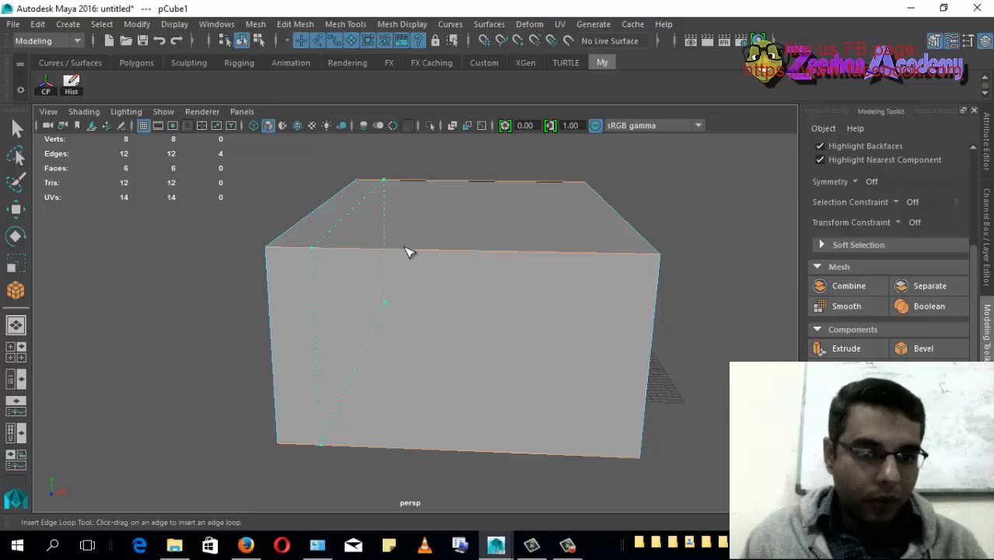
{"action": "left_click_drag", "start_coordinate": [409, 249], "coordinate": [413, 248]}
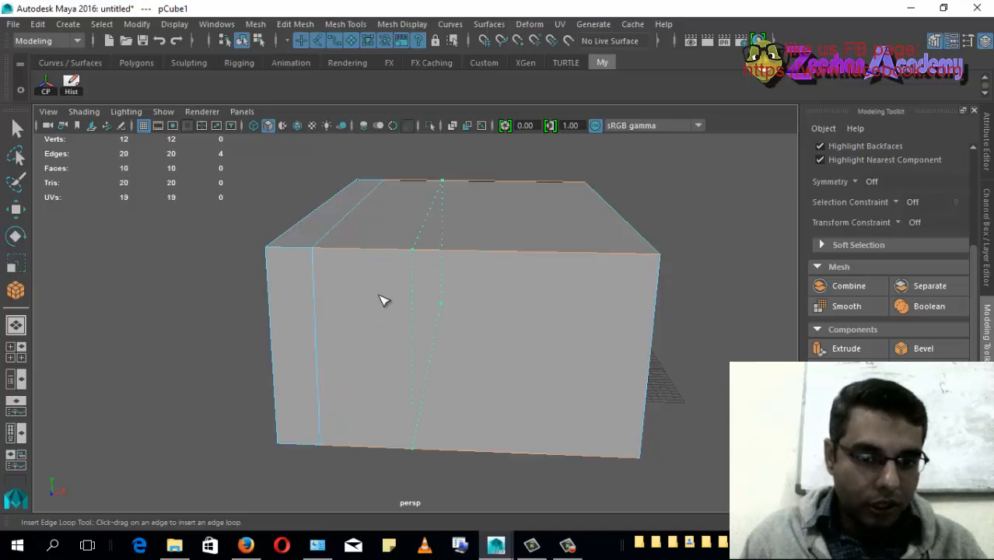
{"action": "left_click_drag", "start_coordinate": [379, 296], "coordinate": [414, 247], "text": "alt"}
{"action": "left_click_drag", "start_coordinate": [424, 401], "coordinate": [388, 399], "text": "alt"}
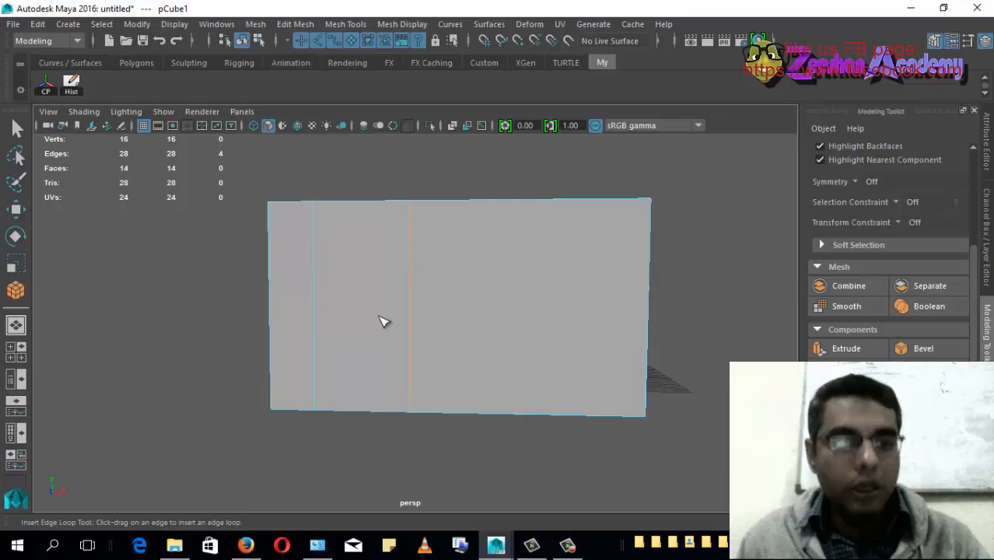
Insert two horizontal edge loops around the box, one near the top and one in the lower part.
{"action": "left_click_drag", "start_coordinate": [384, 322], "coordinate": [437, 286], "text": "alt"}
{"action": "left_click_drag", "start_coordinate": [638, 322], "coordinate": [413, 333], "text": "alt"}
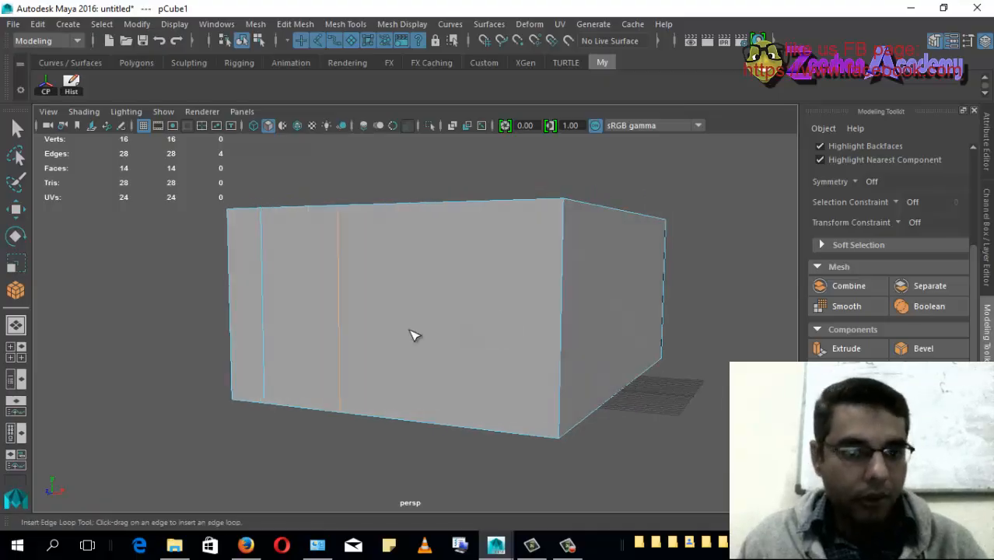
{"action": "left_click_drag", "start_coordinate": [232, 253], "coordinate": [231, 248]}
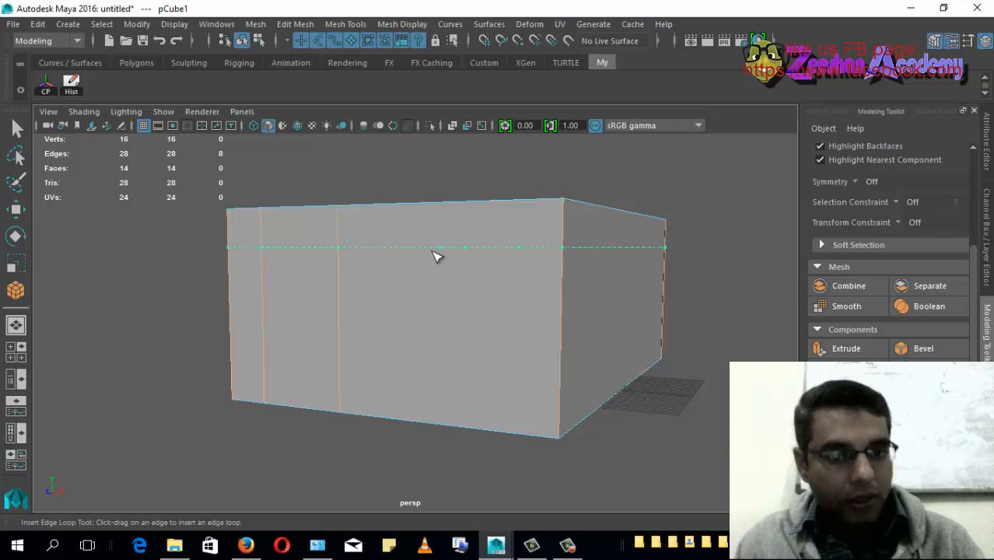
{"action": "left_click", "coordinate": [327, 246]}
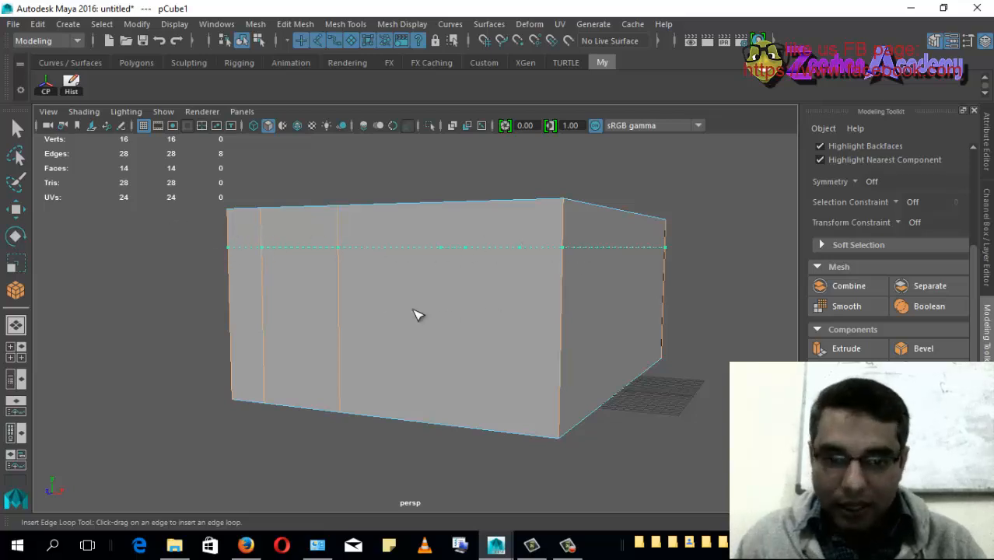
{"action": "left_click_drag", "start_coordinate": [417, 313], "coordinate": [373, 309], "text": "alt"}
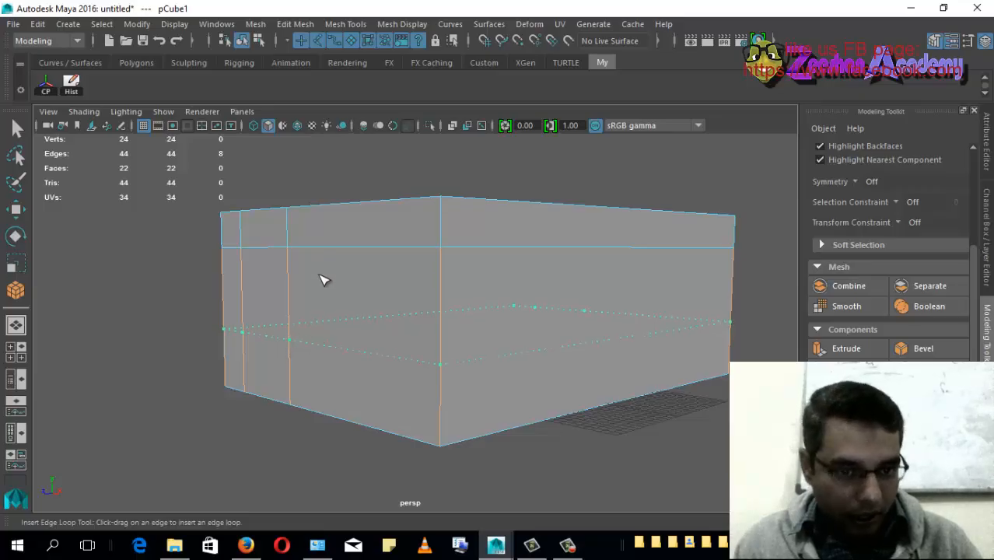
{"action": "left_click", "coordinate": [330, 349]}
{"action": "left_click_drag", "start_coordinate": [330, 348], "coordinate": [367, 375], "text": "alt"}
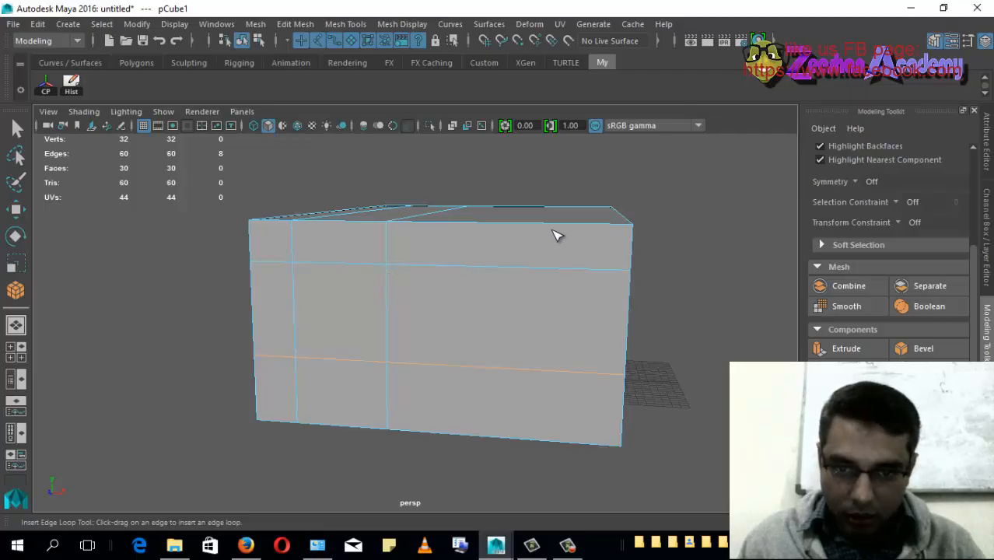
Insert two more vertical edge loops on the short end, one near its middle and one towards the right corner.
{"action": "left_click", "coordinate": [426, 257]}
{"action": "left_click_drag", "start_coordinate": [426, 257], "coordinate": [459, 310], "text": "alt"}
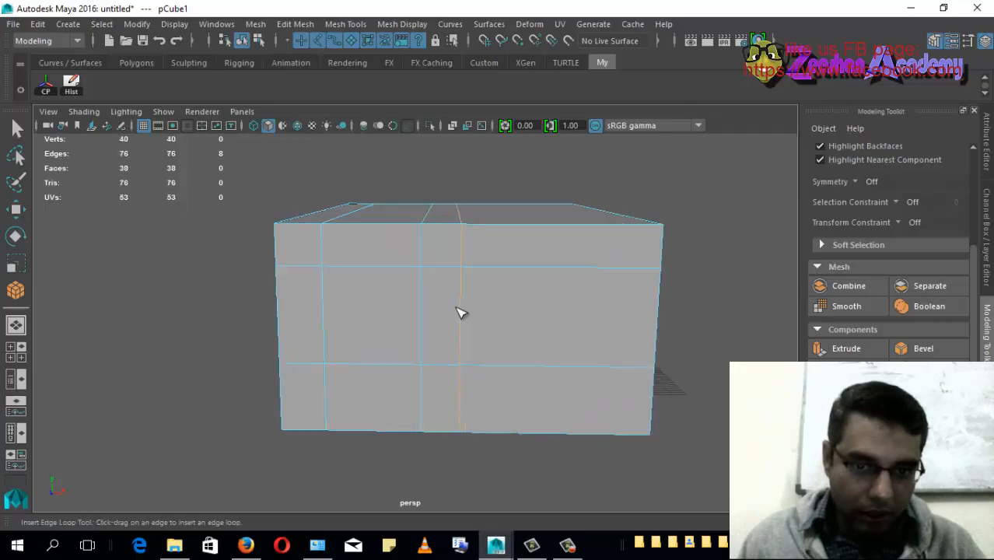
{"action": "left_click", "coordinate": [592, 223]}
{"action": "left_click_drag", "start_coordinate": [580, 278], "coordinate": [480, 281], "text": "alt"}
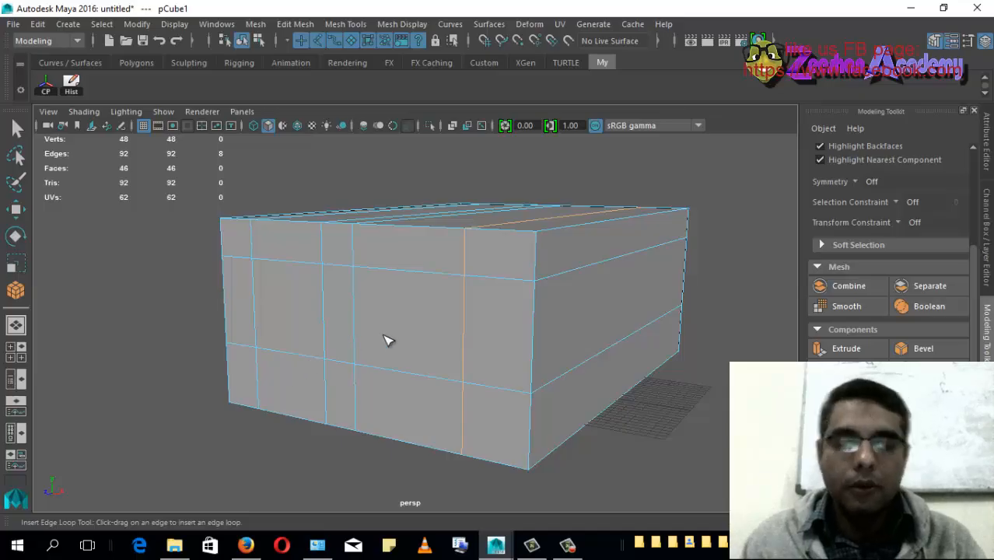
Insert four vertical edge loops along the long side, one near each end and two spaced between them.
{"action": "mouse_move", "coordinate": [511, 340]}
{"action": "left_mouse_down", "text": "alt"}
{"action": "mouse_move", "coordinate": [552, 340]}
{"action": "mouse_move", "coordinate": [510, 348]}
{"action": "left_mouse_up", "text": "alt"}
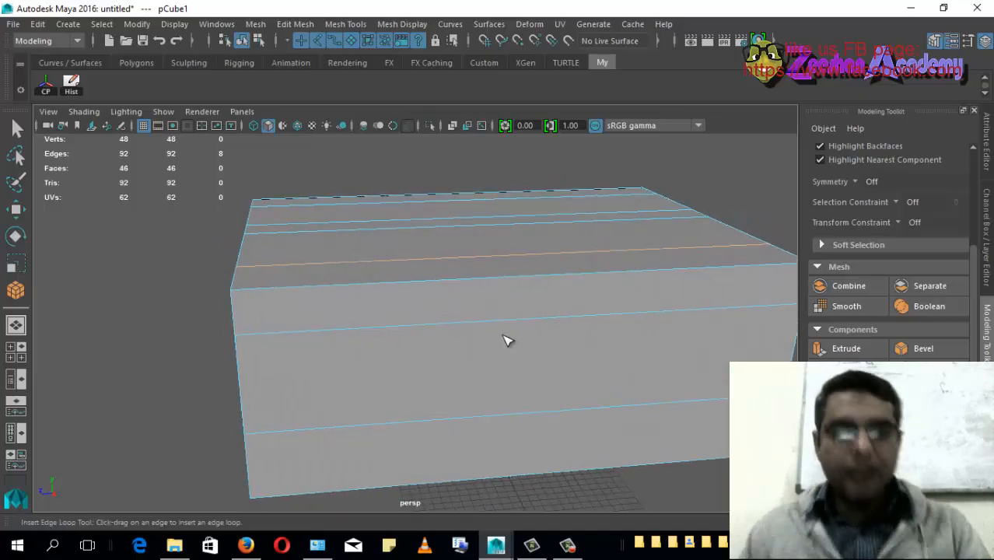
{"action": "scroll", "coordinate": [513, 336], "scroll_direction": "down", "scroll_amount": 2}
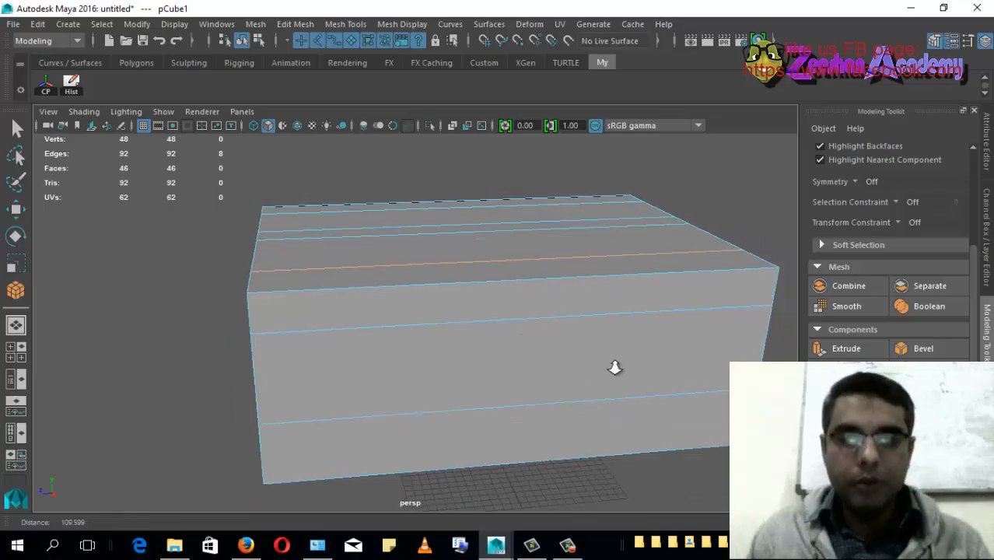
{"action": "left_click", "coordinate": [342, 298]}
{"action": "left_click_drag", "start_coordinate": [492, 326], "coordinate": [442, 369], "text": "alt"}
{"action": "left_click", "coordinate": [459, 226]}
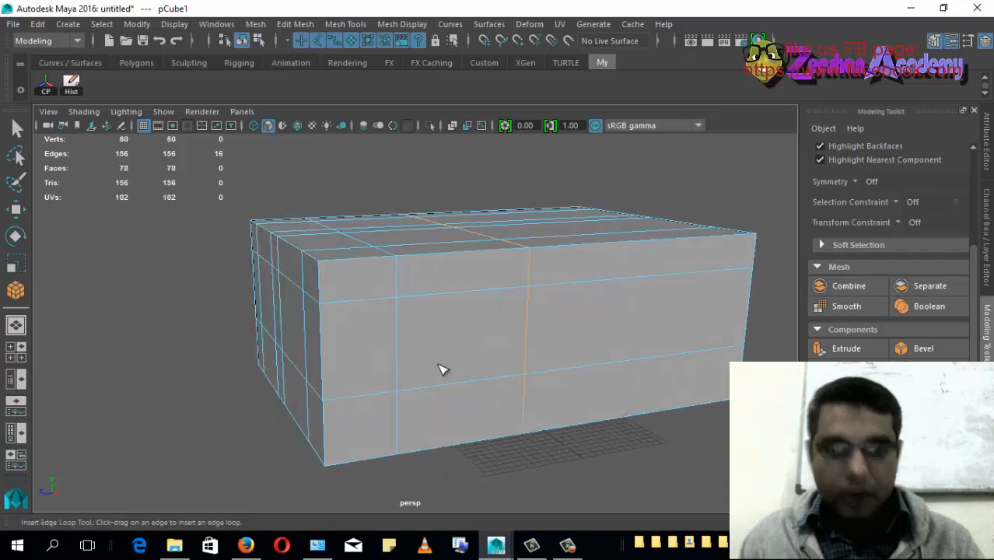
{"action": "left_click_drag", "start_coordinate": [557, 417], "coordinate": [501, 336], "text": "alt"}
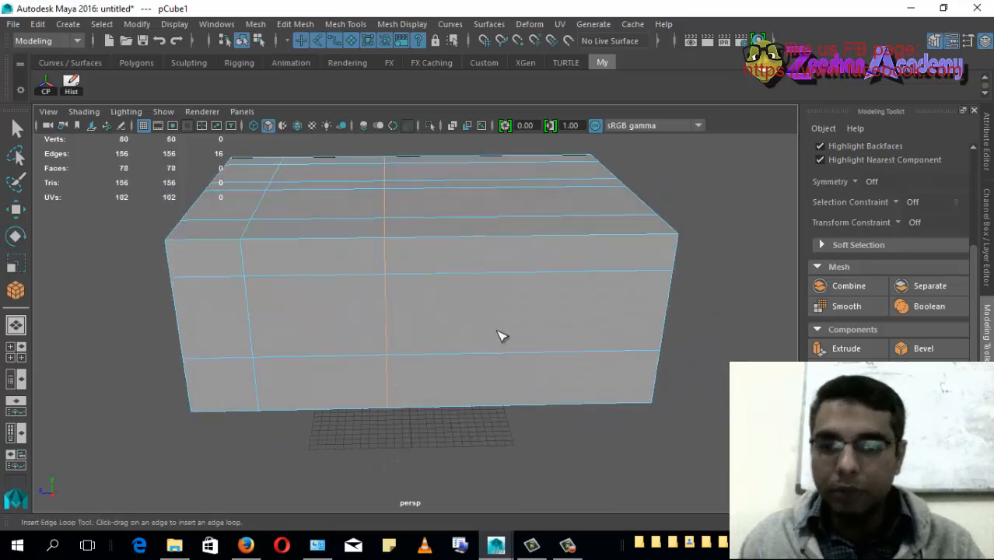
{"action": "left_click", "coordinate": [576, 240]}
{"action": "left_click_drag", "start_coordinate": [588, 245], "coordinate": [619, 269], "text": "alt"}
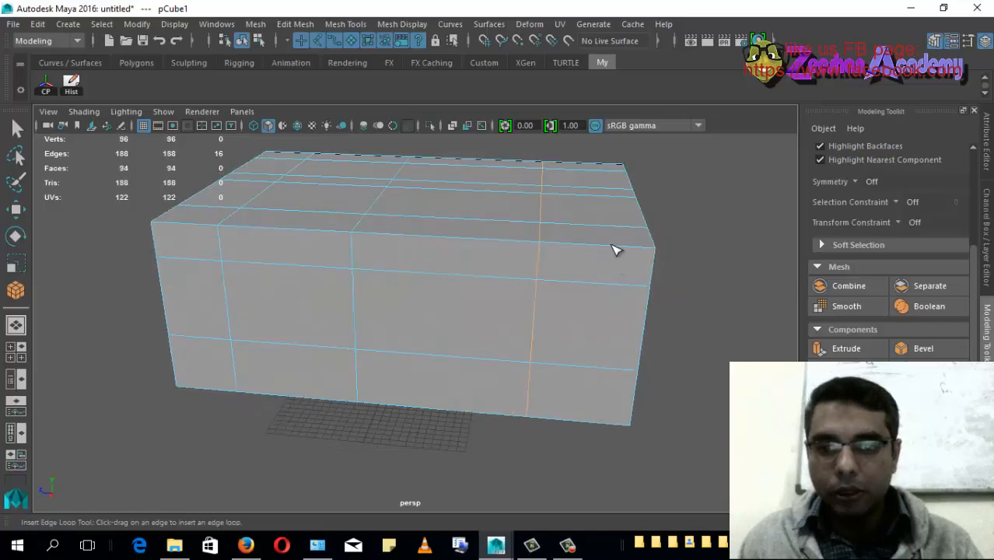
{"action": "left_click", "coordinate": [611, 248]}
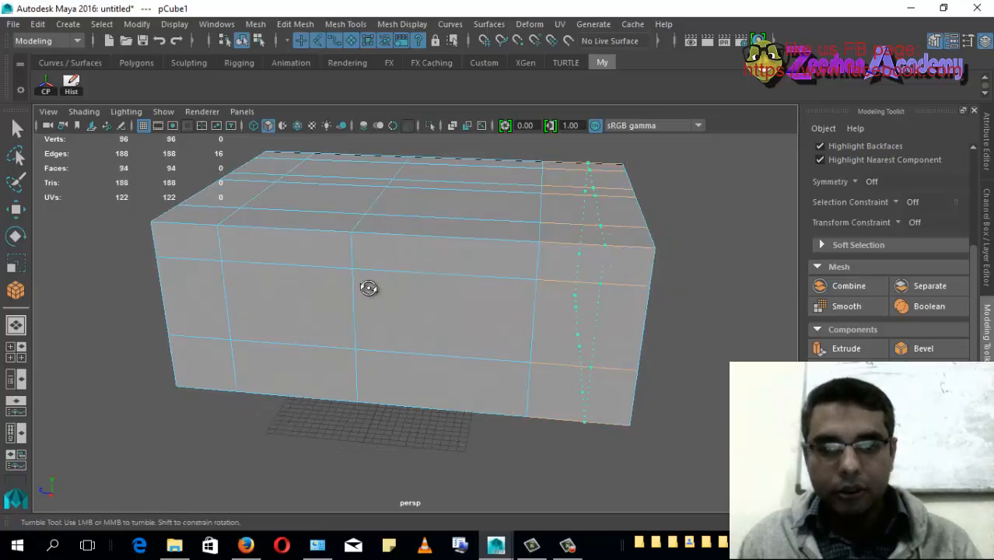
{"action": "left_click_drag", "start_coordinate": [370, 289], "coordinate": [387, 304], "text": "alt"}
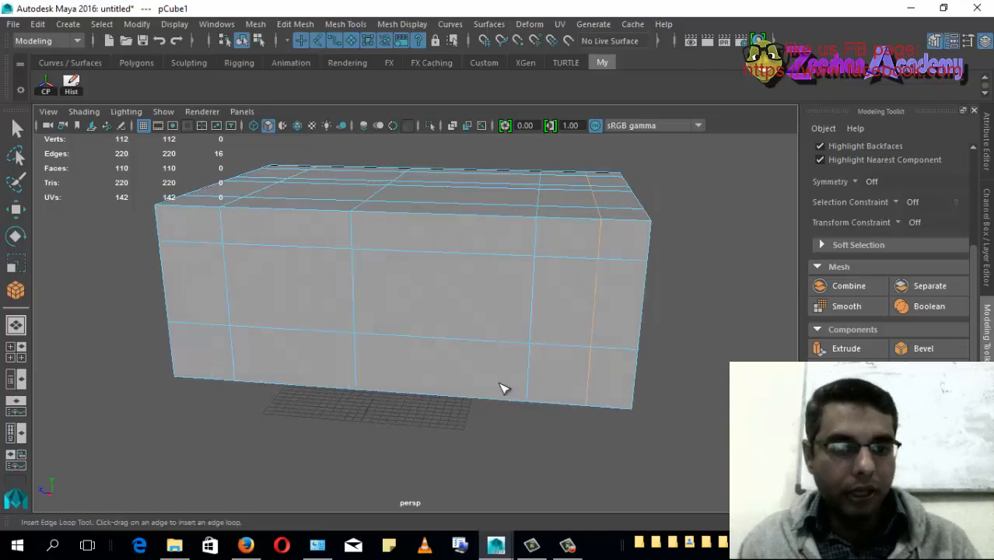
Extrude the stacked middle and lower faces in the short end's second column inward as a door recess, with Local Translate Z about -0.839.
{"action": "key", "text": "q"}
{"action": "left_click_drag", "start_coordinate": [572, 318], "coordinate": [318, 313], "text": "alt"}
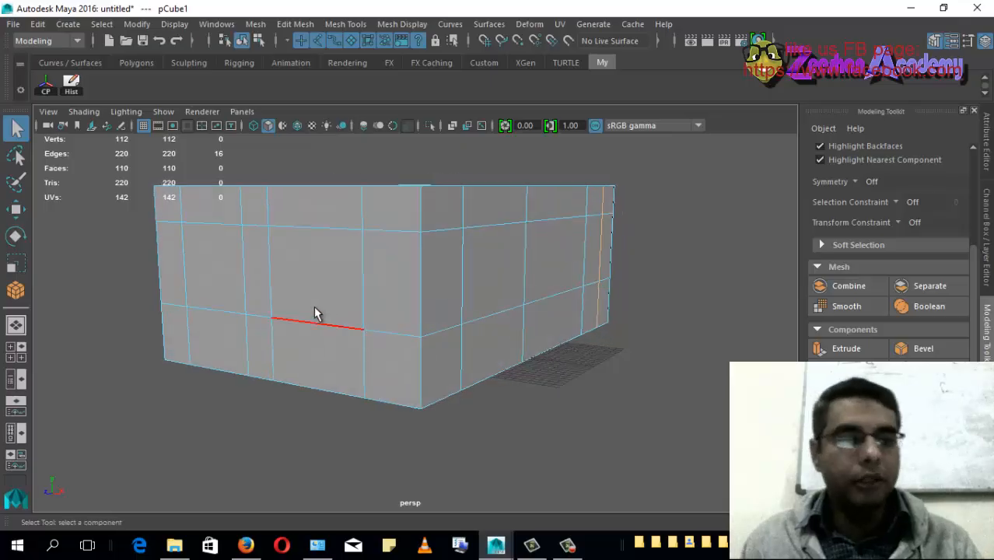
{"action": "right_click_drag", "start_coordinate": [317, 313], "coordinate": [339, 165]}
{"action": "left_click", "coordinate": [210, 289]}
{"action": "left_click_drag", "start_coordinate": [211, 289], "coordinate": [231, 360], "text": "alt"}
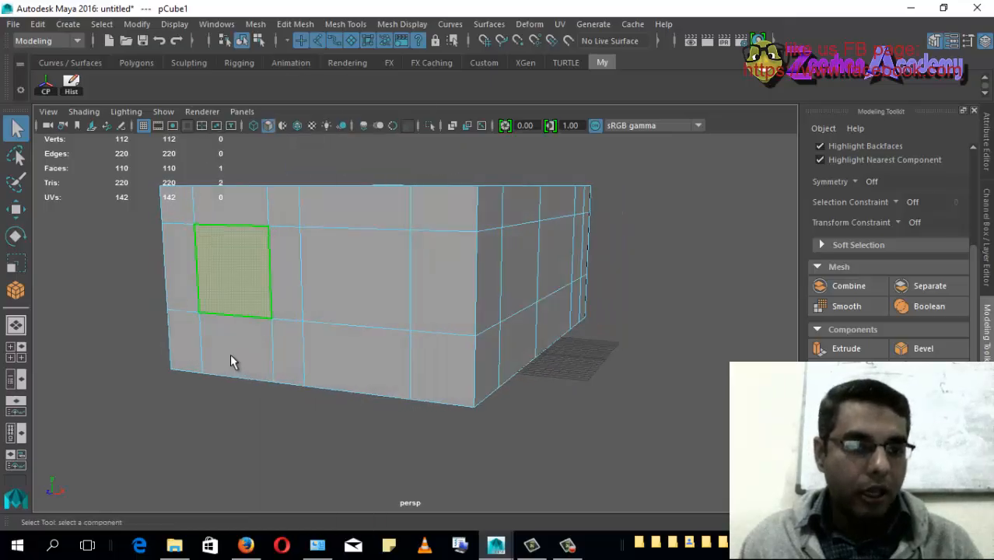
{"action": "left_click", "coordinate": [252, 350], "text": "shift"}
{"action": "left_click_drag", "start_coordinate": [323, 344], "coordinate": [380, 395], "text": "alt"}
{"action": "middle_click_drag", "start_coordinate": [381, 395], "coordinate": [442, 384], "text": "alt"}
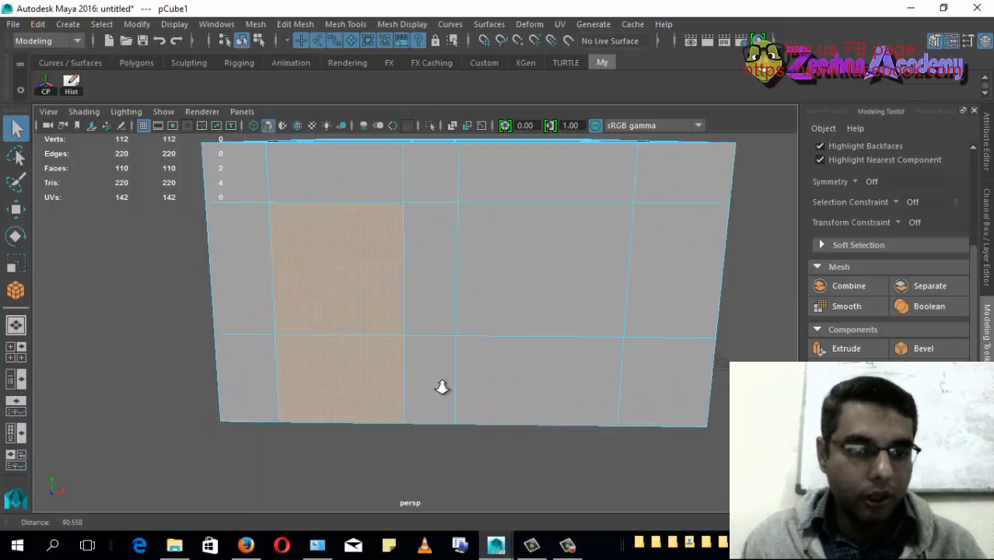
{"action": "right_click_drag", "start_coordinate": [442, 384], "coordinate": [460, 387], "text": "alt"}
{"action": "left_click_drag", "start_coordinate": [461, 387], "coordinate": [463, 340], "text": "alt"}
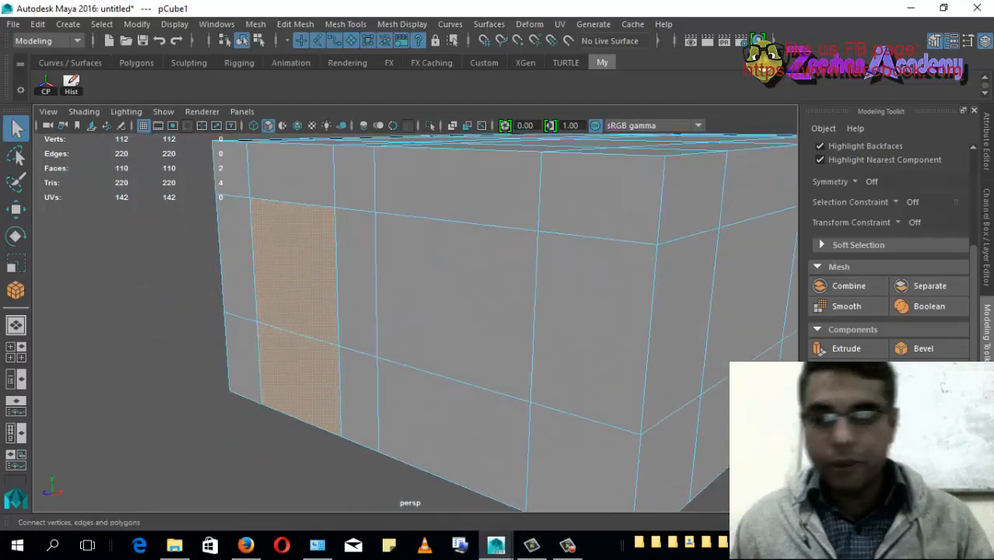
{"action": "left_click", "coordinate": [849, 349]}
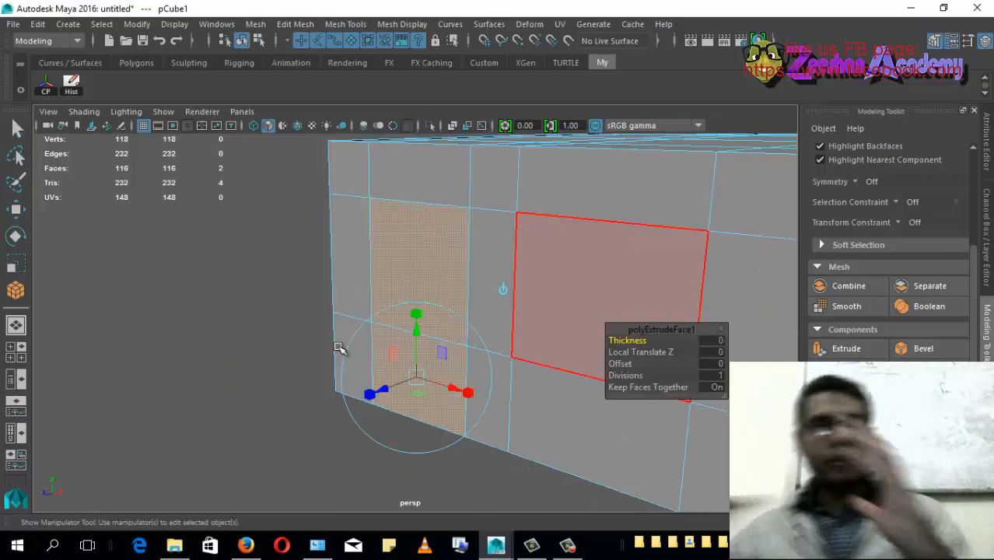
{"action": "left_click_drag", "start_coordinate": [378, 395], "coordinate": [353, 416]}
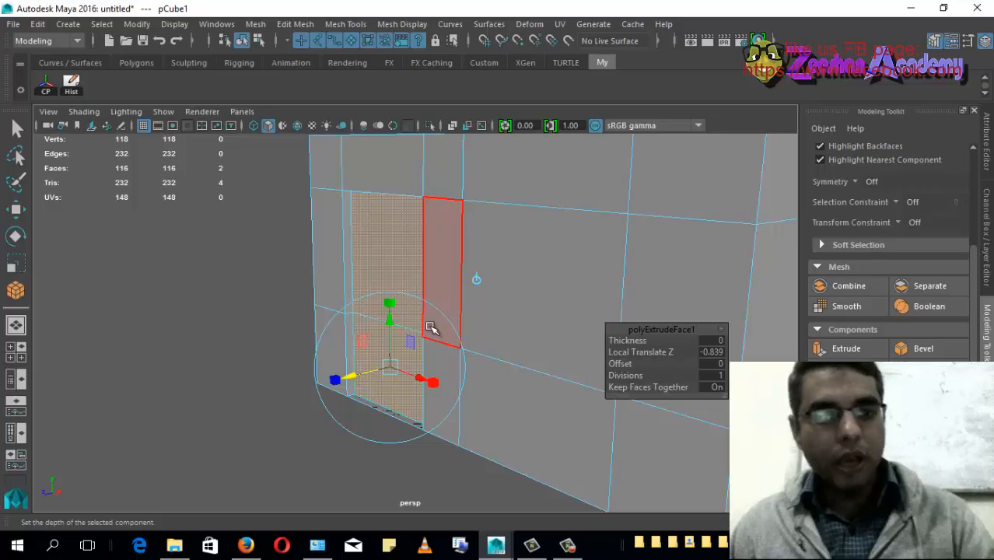
{"action": "left_click_drag", "start_coordinate": [433, 328], "coordinate": [506, 280], "text": "alt"}
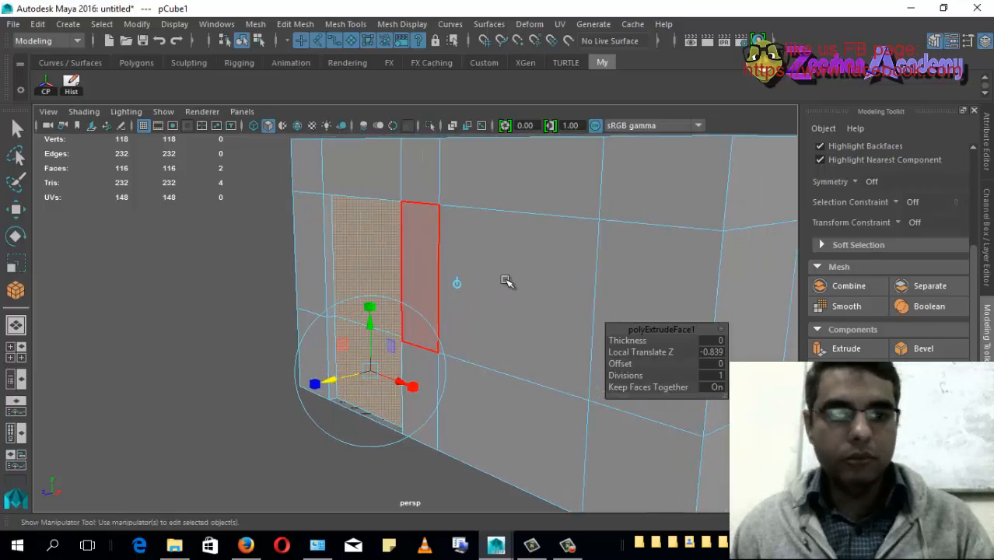
Extrude the wide middle-row face in the short end's fourth column inward as a window recess, with Local Translate Z about -0.83.
{"action": "left_click", "coordinate": [462, 342]}
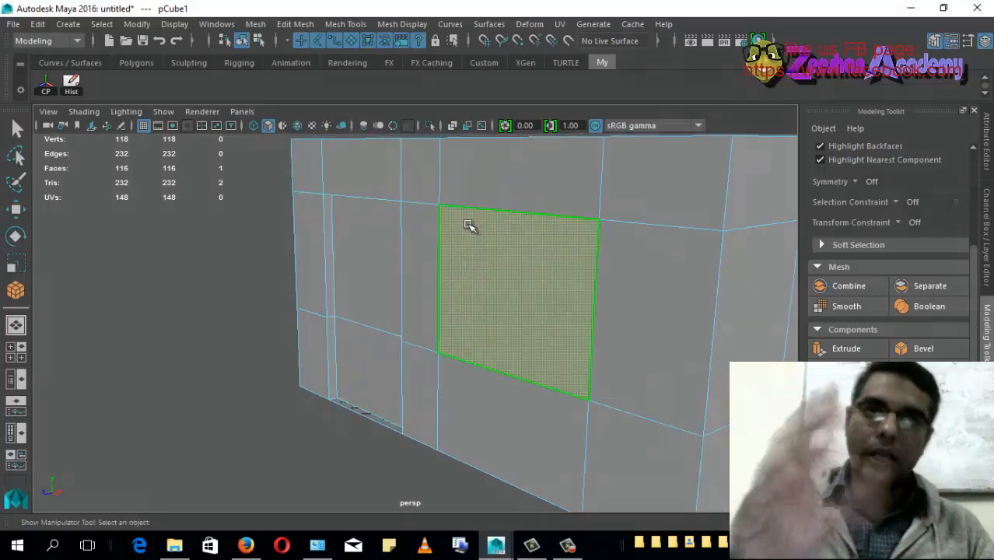
{"action": "left_click_drag", "start_coordinate": [568, 228], "coordinate": [332, 251], "text": "alt"}
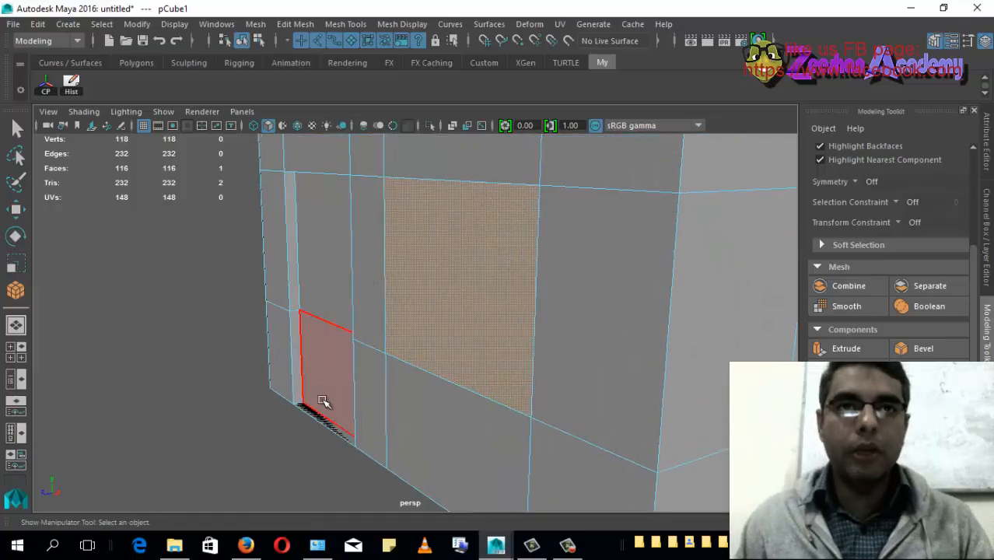
{"action": "left_click_drag", "start_coordinate": [406, 392], "coordinate": [476, 371], "text": "alt"}
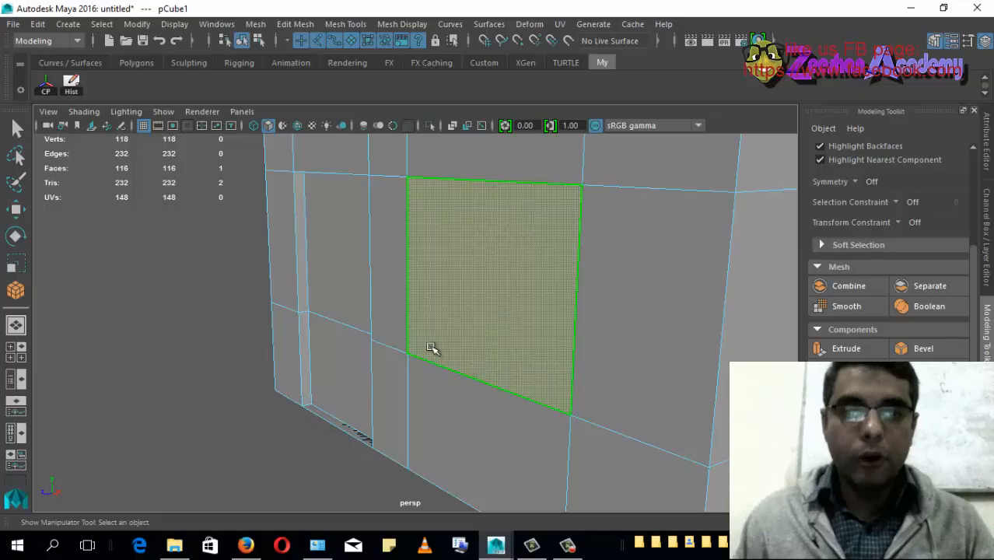
{"action": "right_click_drag", "start_coordinate": [432, 347], "coordinate": [479, 362], "text": "alt"}
{"action": "left_click_drag", "start_coordinate": [479, 362], "coordinate": [477, 367], "text": "alt"}
{"action": "left_click", "coordinate": [847, 349]}
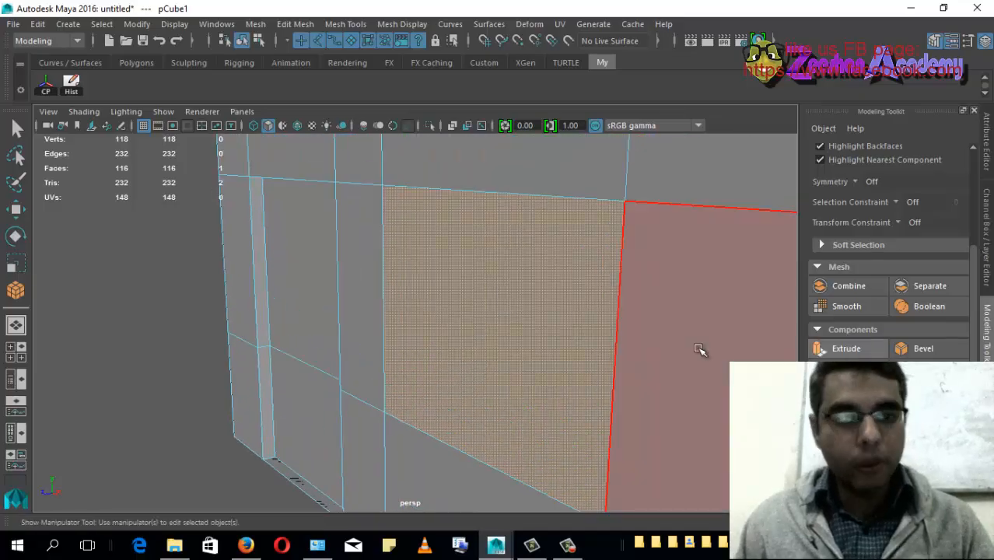
{"action": "left_click_drag", "start_coordinate": [539, 336], "coordinate": [442, 289], "text": "alt"}
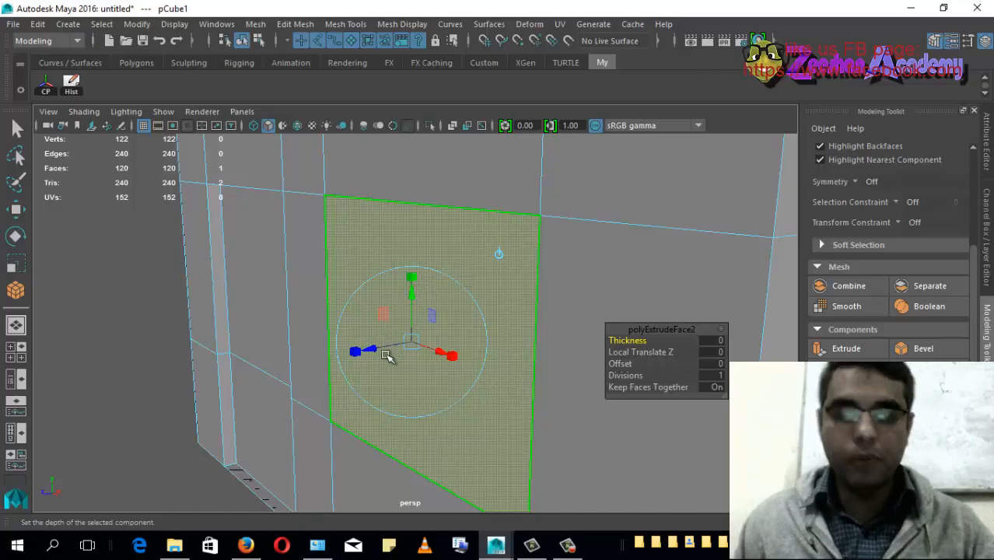
{"action": "left_click_drag", "start_coordinate": [376, 352], "coordinate": [397, 370]}
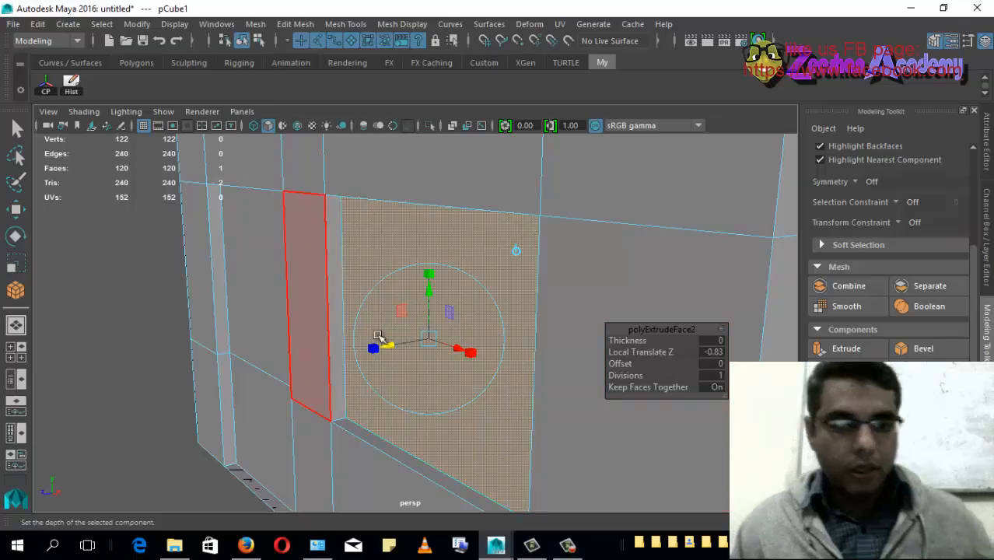
Extrude the middle-row face in the long side's second column inward, with Local Translate Z about -1.093.
{"action": "right_click_drag", "start_coordinate": [547, 333], "coordinate": [472, 319], "text": "alt"}
{"action": "left_click_drag", "start_coordinate": [471, 320], "coordinate": [375, 350], "text": "alt"}
{"action": "left_click", "coordinate": [490, 333]}
{"action": "right_click_drag", "start_coordinate": [375, 351], "coordinate": [473, 344], "text": "alt"}
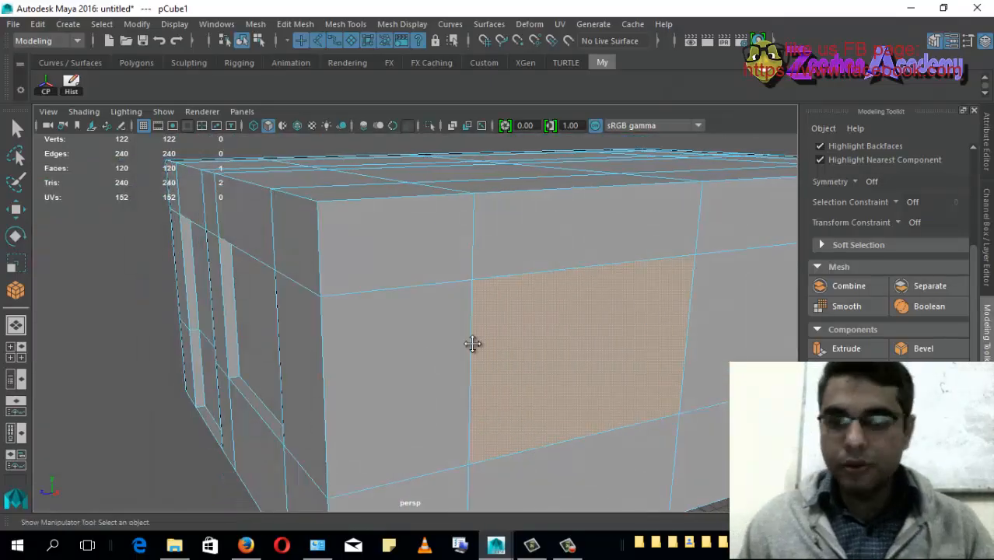
{"action": "left_click_drag", "start_coordinate": [473, 344], "coordinate": [632, 362], "text": "alt"}
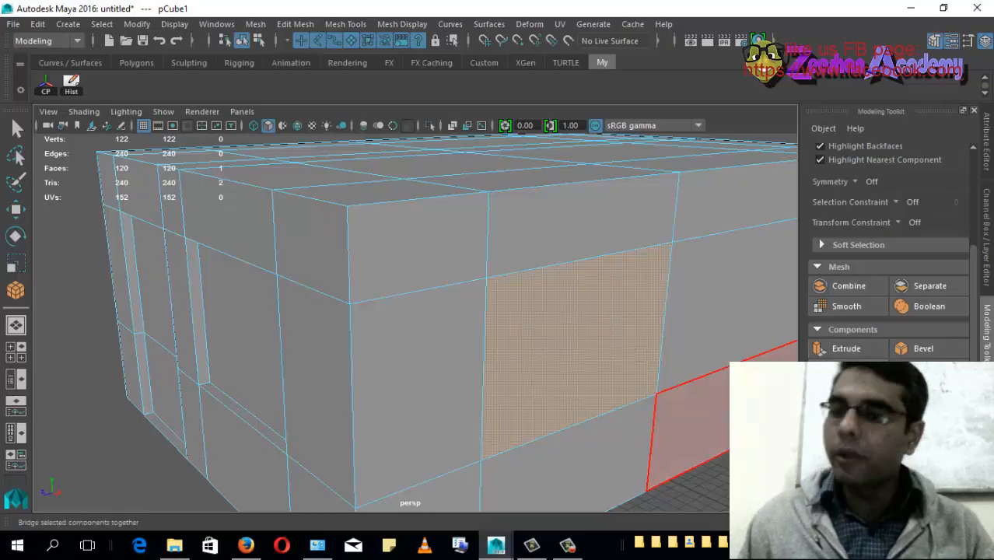
{"action": "left_click", "coordinate": [846, 349]}
{"action": "left_click_drag", "start_coordinate": [514, 357], "coordinate": [450, 357], "text": "alt"}
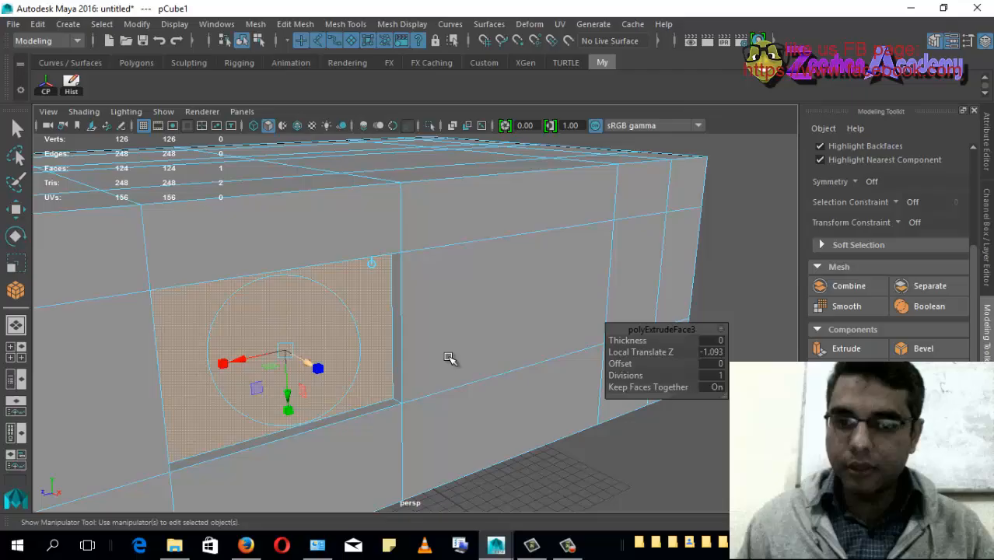
Extrude the stacked middle and lower faces in the long side's narrow column near its far end inward, with Local Translate Z about -0.622.
{"action": "left_click", "coordinate": [677, 263]}
{"action": "left_click_drag", "start_coordinate": [631, 266], "coordinate": [548, 329], "text": "alt"}
{"action": "left_click", "coordinate": [567, 366], "text": "shift"}
{"action": "left_click_drag", "start_coordinate": [567, 366], "coordinate": [590, 363], "text": "alt"}
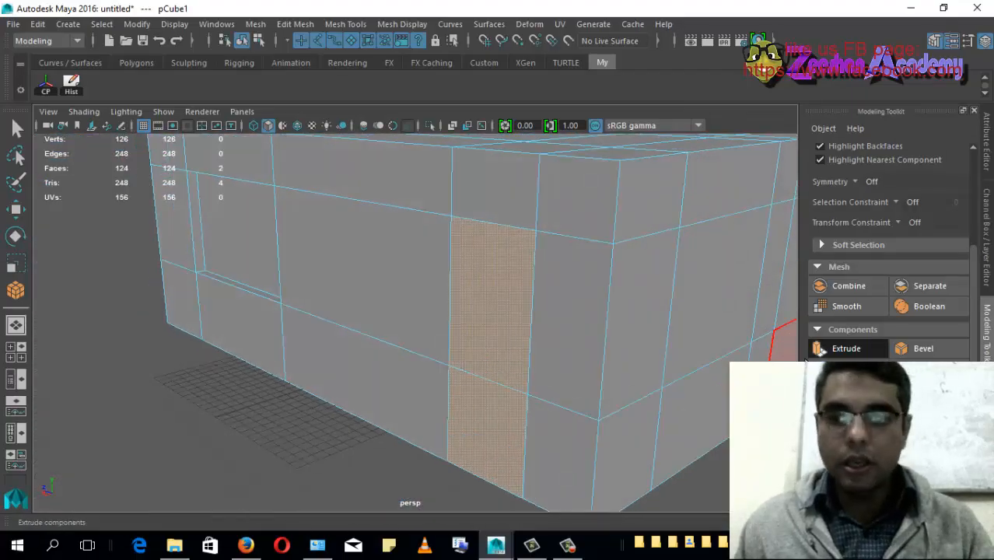
{"action": "left_click", "coordinate": [809, 354]}
{"action": "left_click_drag", "start_coordinate": [455, 446], "coordinate": [467, 447]}
{"action": "left_click_drag", "start_coordinate": [466, 446], "coordinate": [372, 373], "text": "alt"}
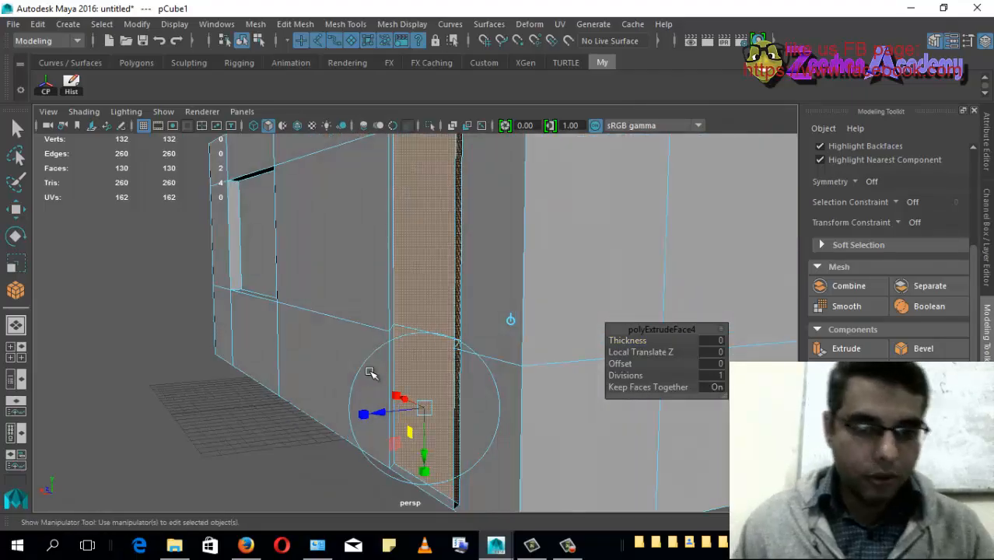
{"action": "left_click_drag", "start_coordinate": [390, 431], "coordinate": [404, 342]}
{"action": "right_click_drag", "start_coordinate": [396, 125], "coordinate": [538, 228]}
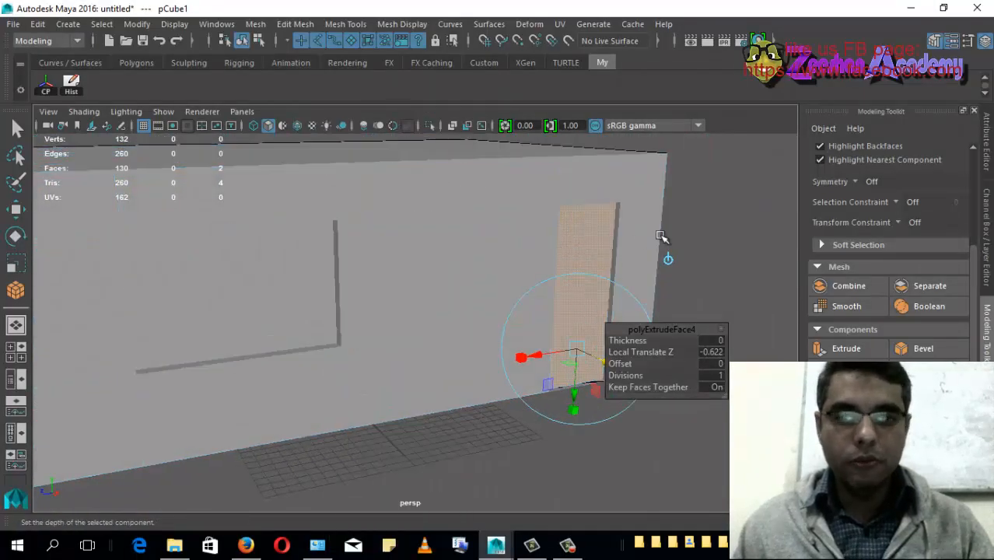
{"action": "left_click", "coordinate": [699, 226]}
Inspect the building's door and window recesses and its roof edge layout from several angles.
{"action": "scroll", "coordinate": [250, 260], "scroll_direction": "down", "scroll_amount": 6}
{"action": "left_click_drag", "start_coordinate": [269, 259], "coordinate": [197, 291], "text": "alt"}
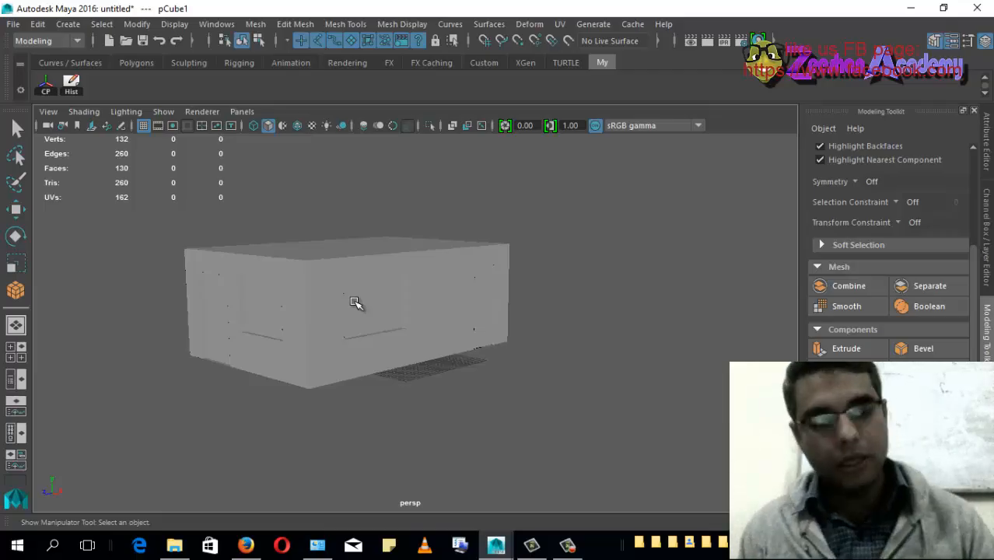
{"action": "right_click_drag", "start_coordinate": [358, 295], "coordinate": [427, 337], "text": "alt"}
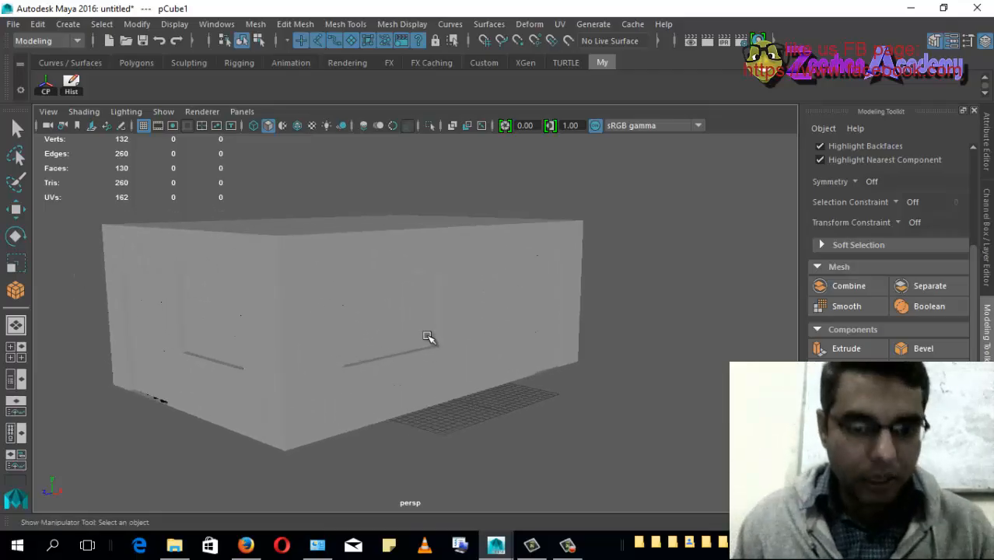
{"action": "left_click", "coordinate": [316, 343]}
{"action": "right_click_drag", "start_coordinate": [290, 344], "coordinate": [284, 181]}
{"action": "left_click", "coordinate": [294, 335]}
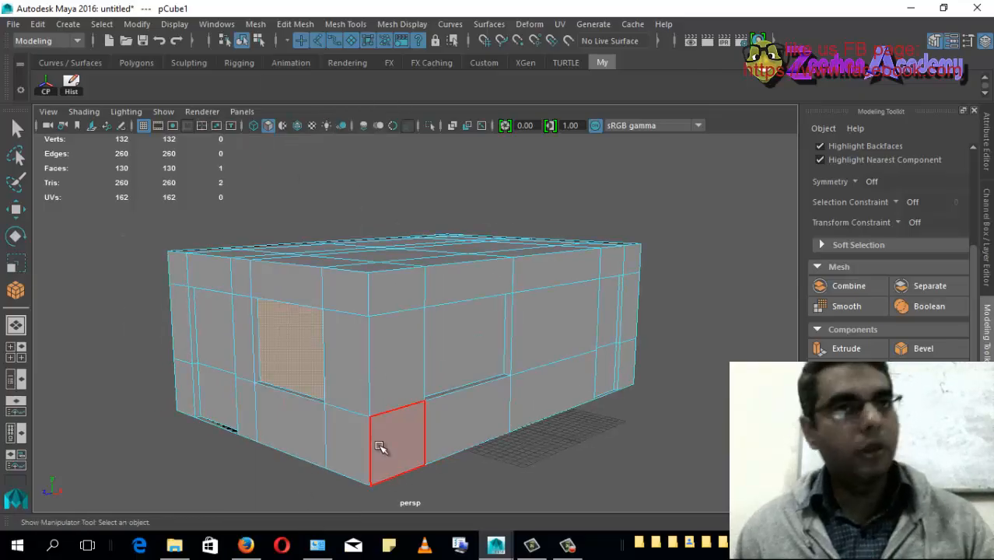
{"action": "left_click_drag", "start_coordinate": [438, 351], "coordinate": [362, 333], "text": "alt"}
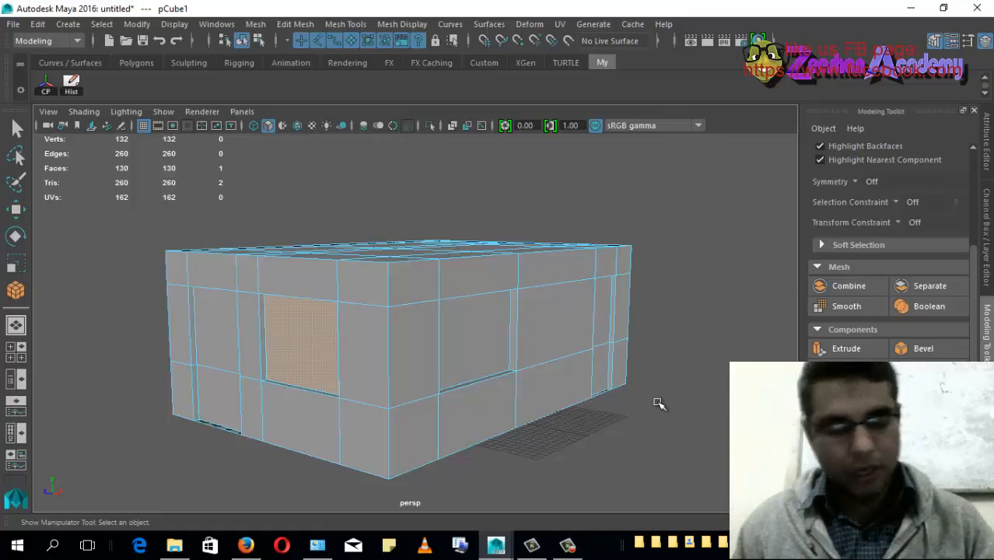
{"action": "left_click_drag", "start_coordinate": [658, 404], "coordinate": [459, 358], "text": "alt"}
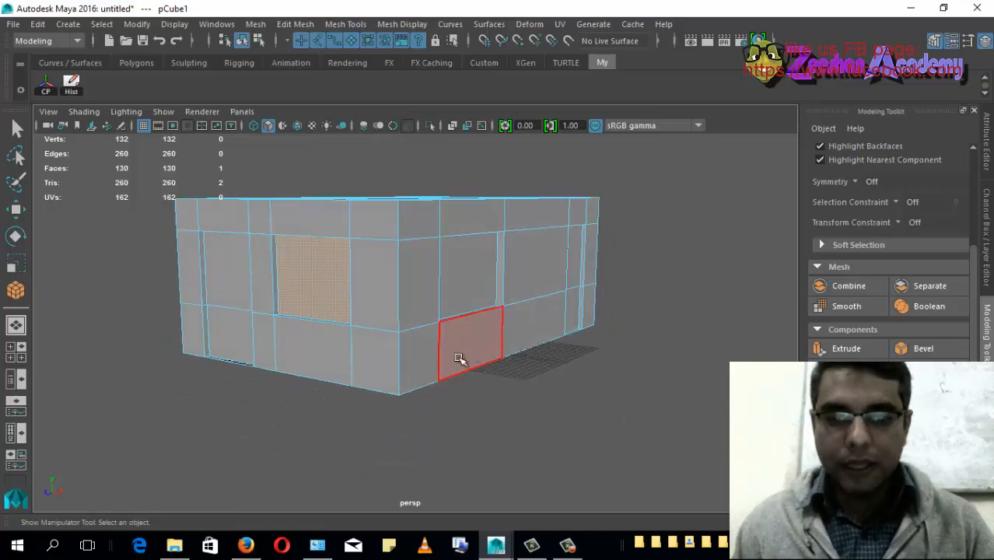
{"action": "left_click_drag", "start_coordinate": [362, 281], "coordinate": [434, 330], "text": "alt"}
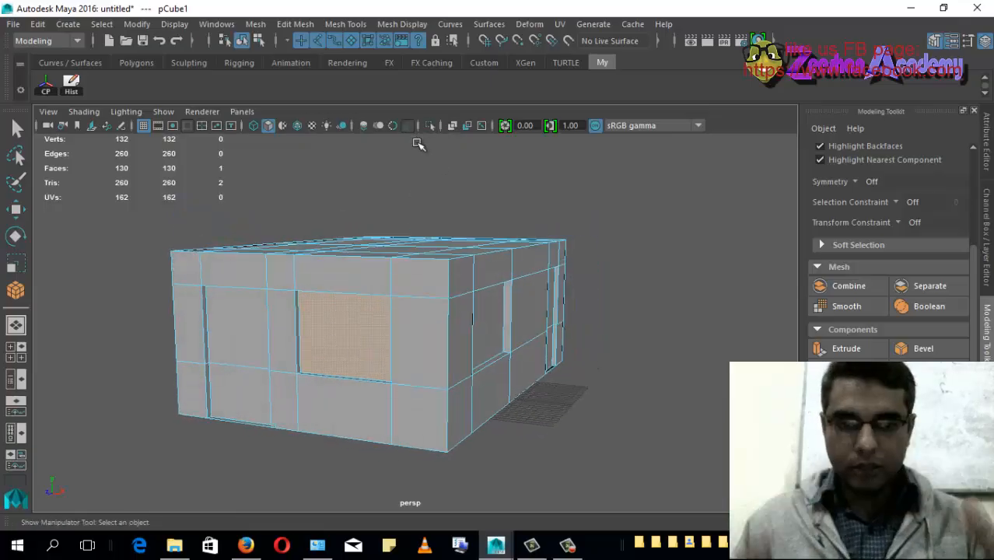
{"action": "left_click_drag", "start_coordinate": [492, 222], "coordinate": [417, 289], "text": "alt"}
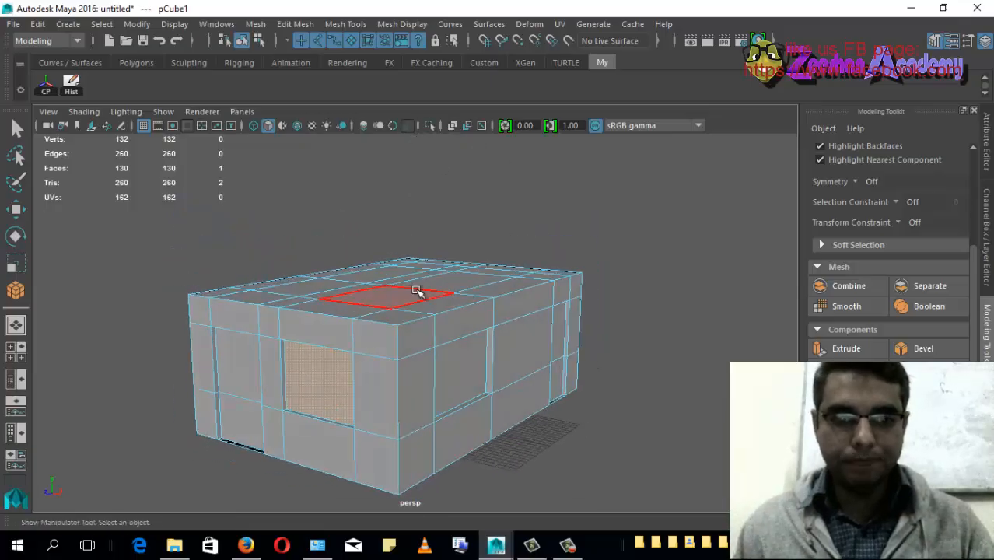
{"action": "left_click_drag", "start_coordinate": [352, 295], "coordinate": [311, 328], "text": "alt"}
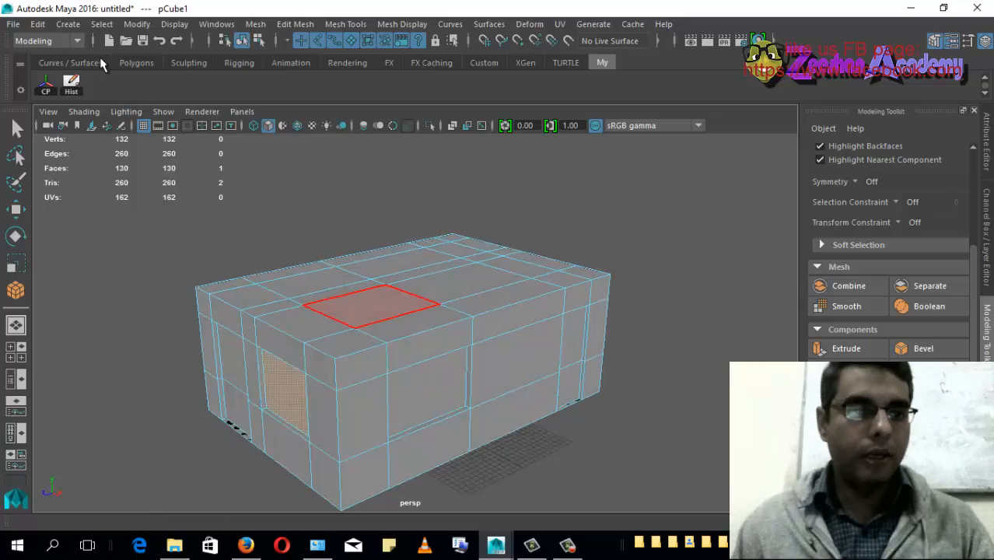
Draw a second polygon cube beside the building, about 29.3 wide and 57.4 deep.
{"action": "left_click", "coordinate": [129, 66]}
{"action": "scroll", "coordinate": [435, 288], "scroll_direction": "down", "scroll_amount": 2}
{"action": "left_click_drag", "start_coordinate": [429, 277], "coordinate": [319, 342], "text": "alt"}
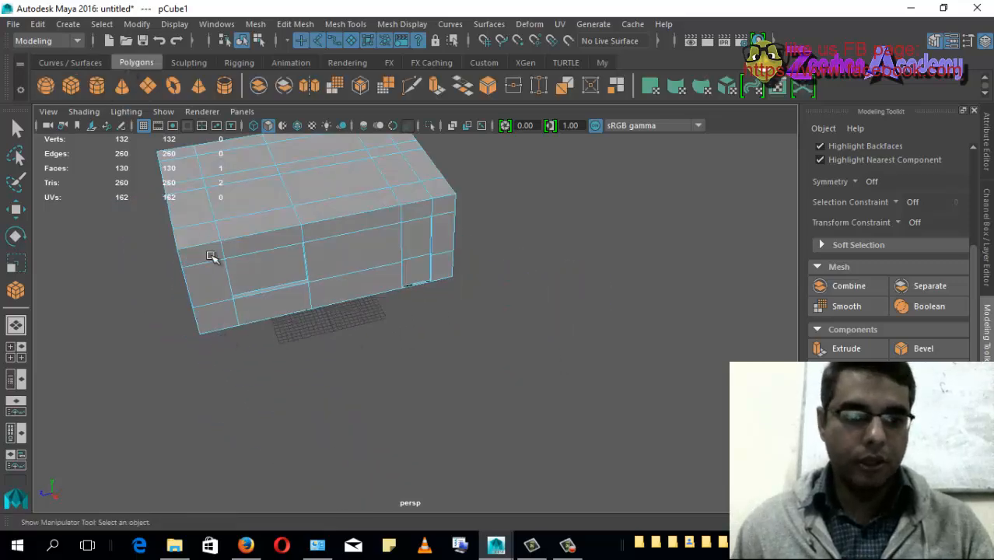
{"action": "left_click", "coordinate": [71, 84]}
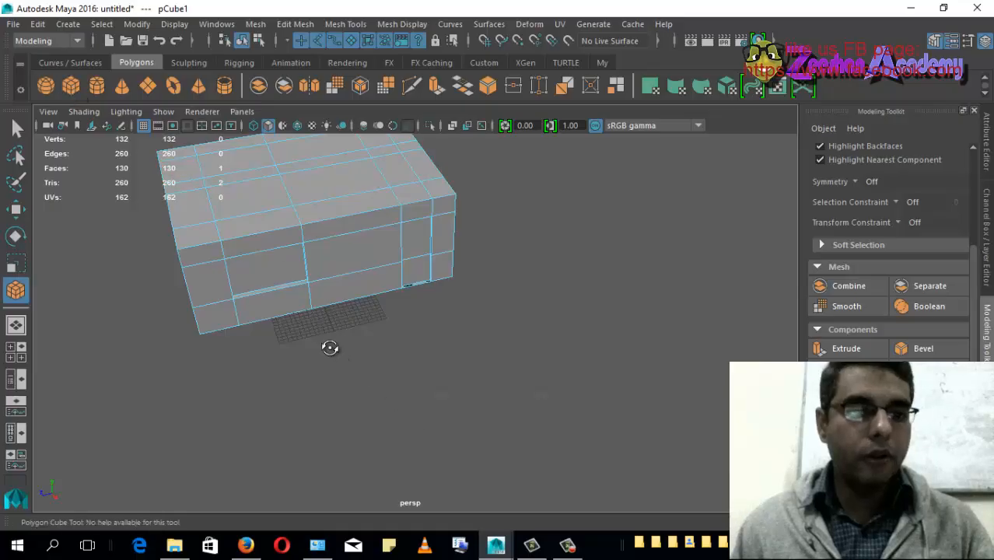
{"action": "left_click_drag", "start_coordinate": [329, 348], "coordinate": [489, 305], "text": "alt"}
Raise the second box above the building's roof level and shift it sideways, to about Translate X 22.286 and Translate Y 29.779.
{"action": "key", "text": "w"}
{"action": "left_click_drag", "start_coordinate": [315, 397], "coordinate": [492, 299], "text": "alt"}
{"action": "middle_click_drag", "start_coordinate": [492, 300], "coordinate": [435, 378], "text": "alt"}
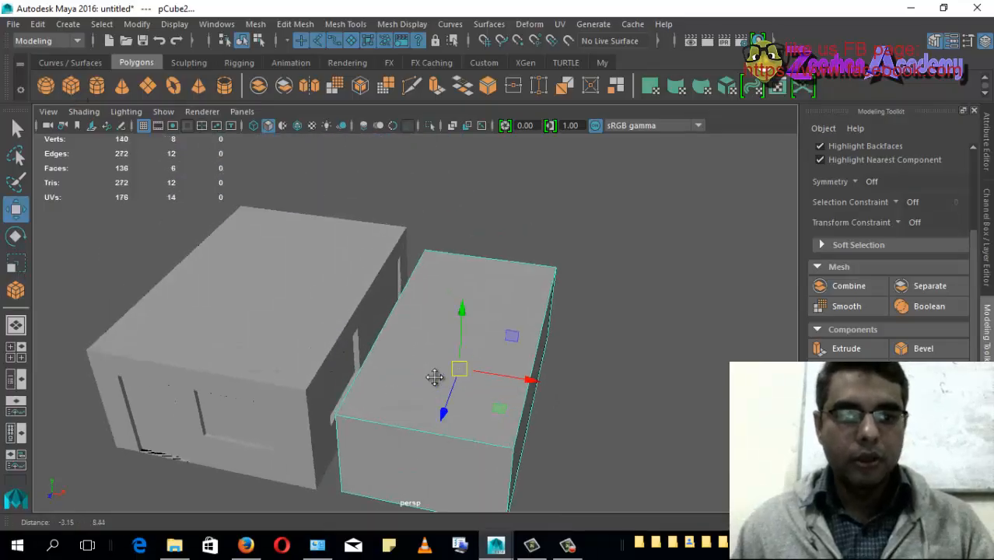
{"action": "left_click_drag", "start_coordinate": [435, 377], "coordinate": [477, 284], "text": "alt"}
{"action": "left_click_drag", "start_coordinate": [502, 233], "coordinate": [503, 138]}
{"action": "mouse_move", "coordinate": [566, 200]}
{"action": "left_mouse_down"}
{"action": "mouse_move", "coordinate": [517, 195]}
{"action": "mouse_move", "coordinate": [576, 198]}
{"action": "left_mouse_up"}
{"action": "middle_click_drag", "start_coordinate": [425, 241], "coordinate": [439, 288], "text": "alt"}
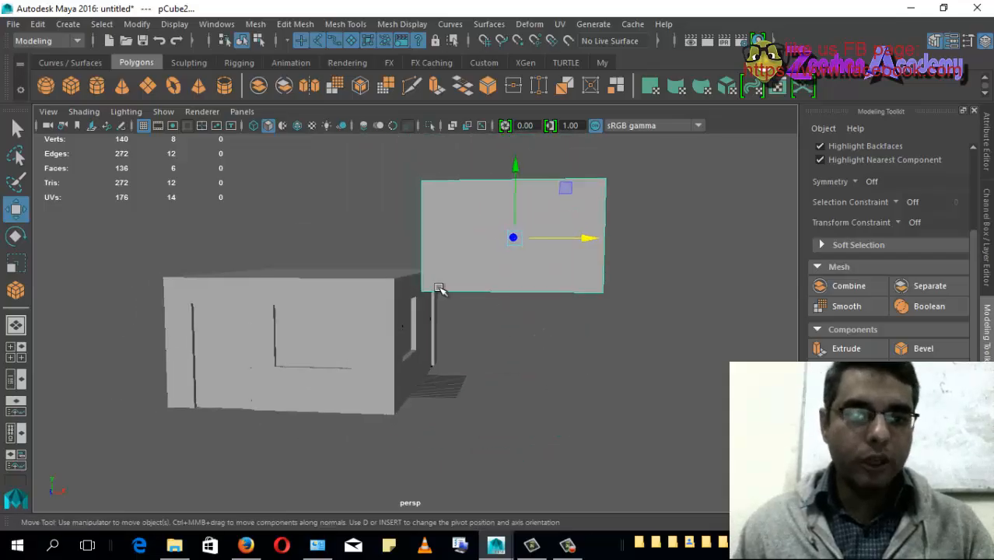
Review the building's attributes and the translate, rotate and scale channels of both boxes.
{"action": "left_click", "coordinate": [374, 280]}
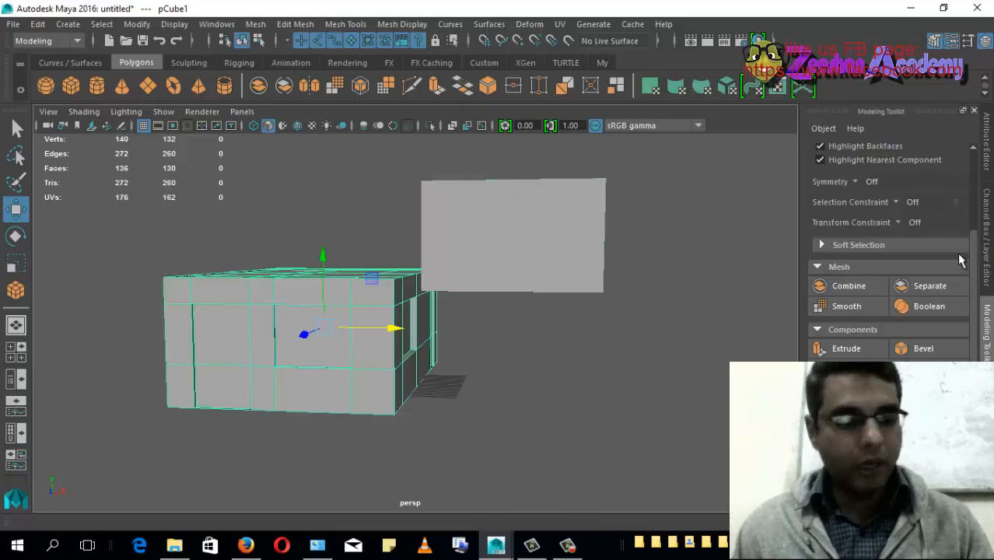
{"action": "key", "text": "ctrl+a"}
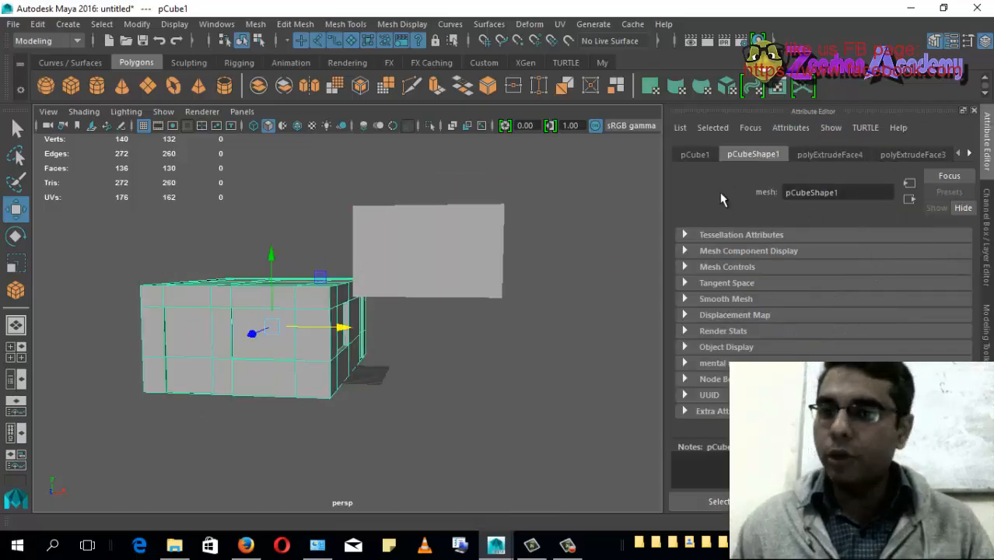
{"action": "key", "text": "ctrl+a"}
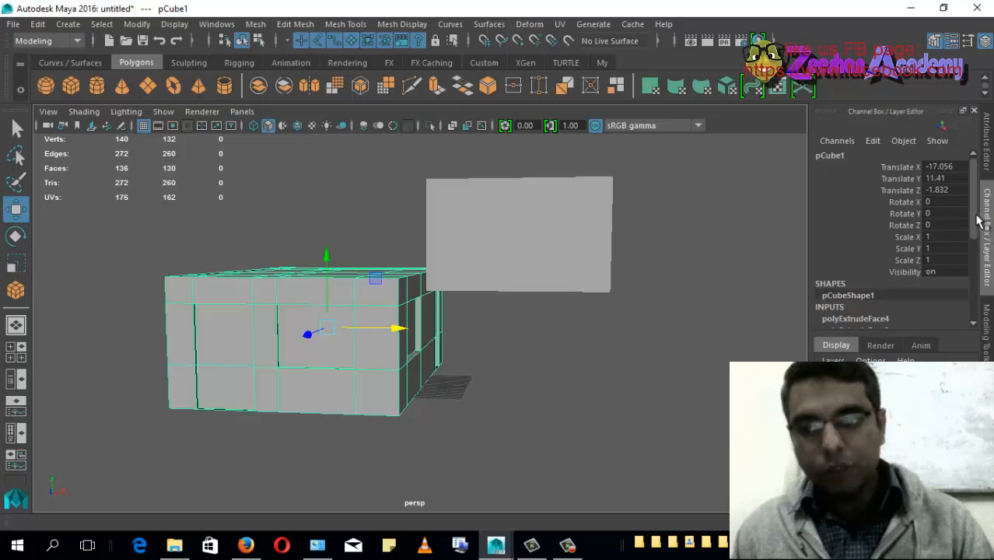
{"action": "left_click", "coordinate": [505, 237]}
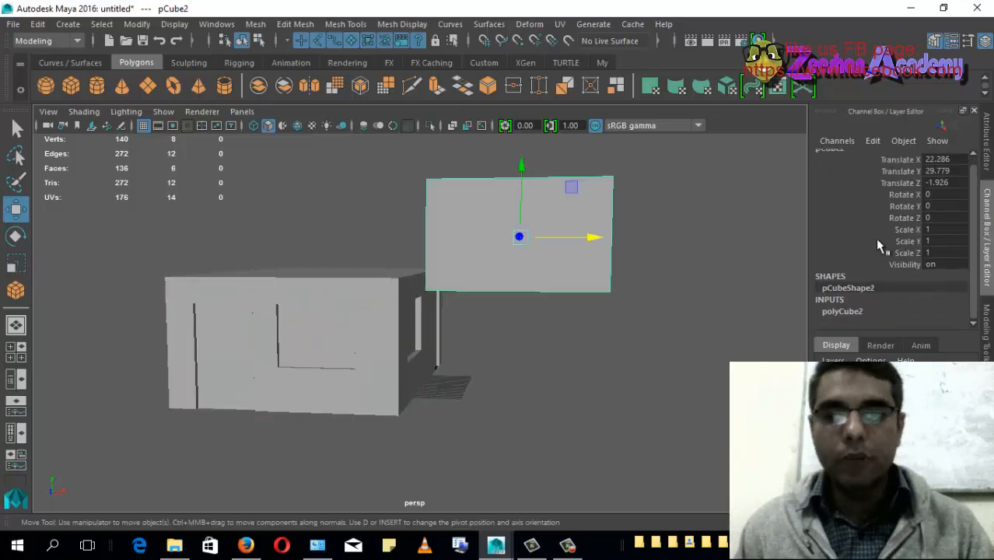
{"action": "left_click_drag", "start_coordinate": [900, 160], "coordinate": [905, 218]}
{"action": "left_click", "coordinate": [907, 194]}
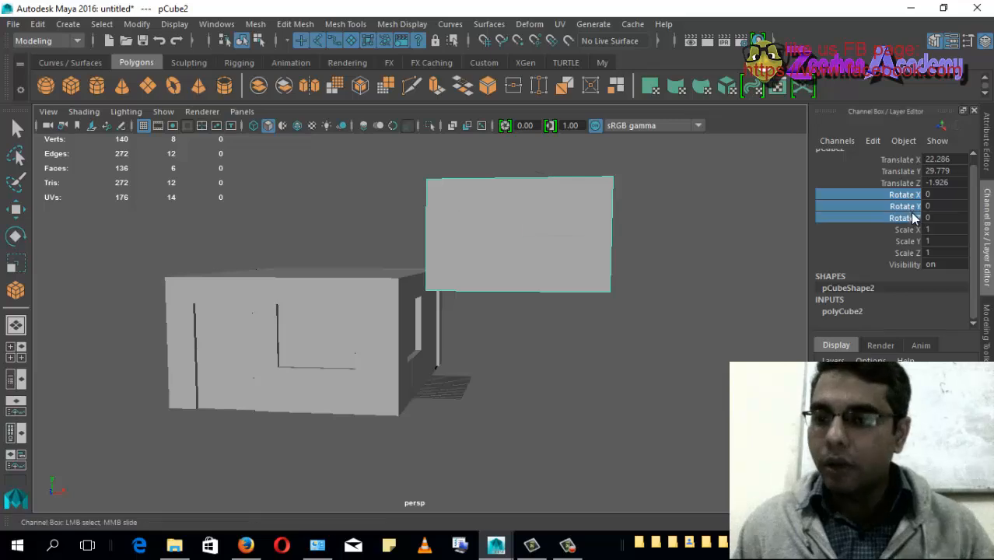
{"action": "left_click", "coordinate": [986, 222]}
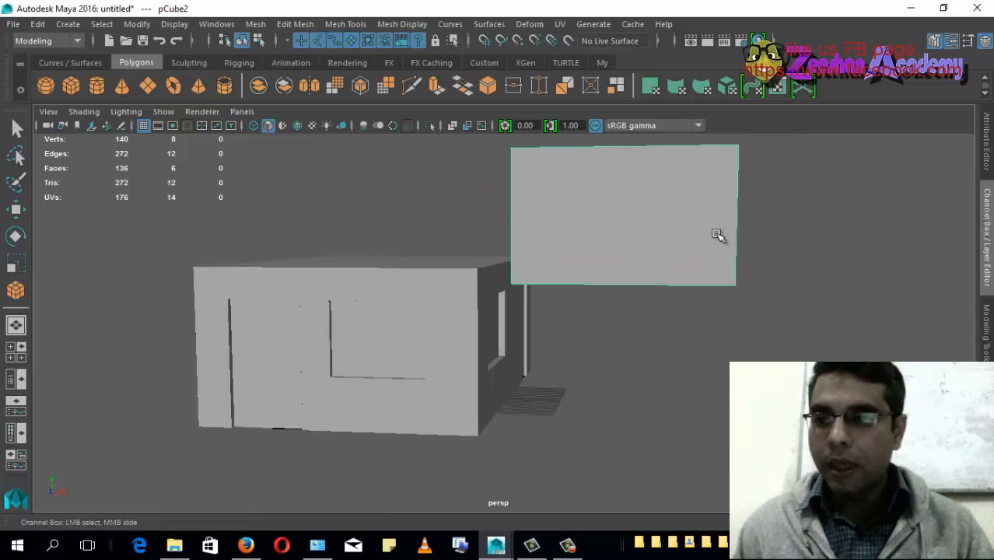
{"action": "left_click", "coordinate": [987, 229]}
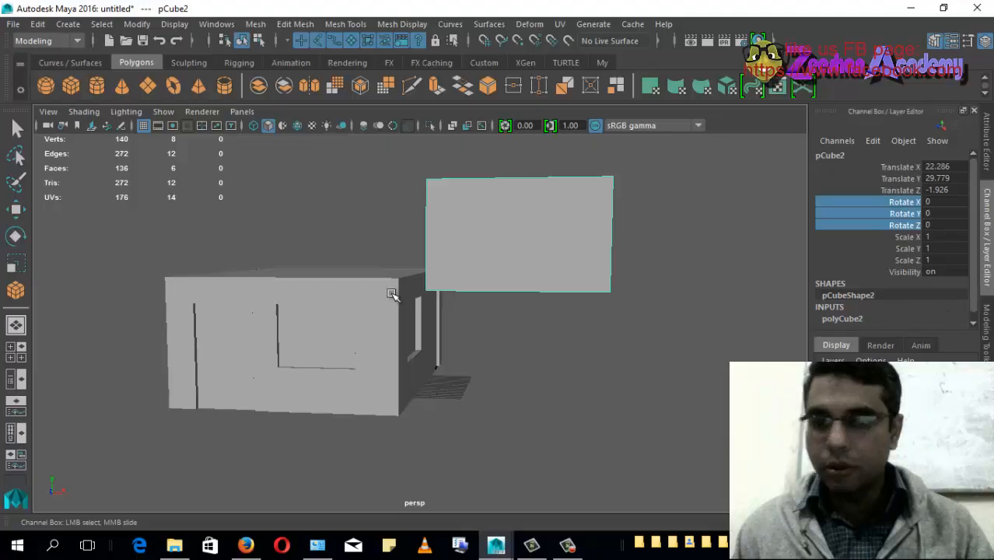
Check the width, height and depth in the building's polyCube1 creation settings.
{"action": "left_click", "coordinate": [392, 293]}
{"action": "left_click", "coordinate": [897, 318]}
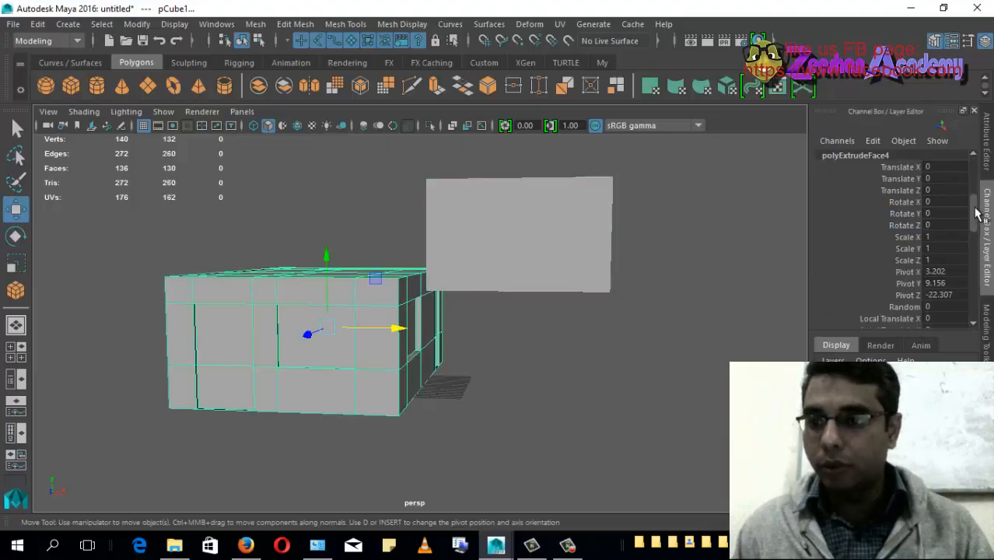
{"action": "left_click_drag", "start_coordinate": [978, 213], "coordinate": [977, 305]}
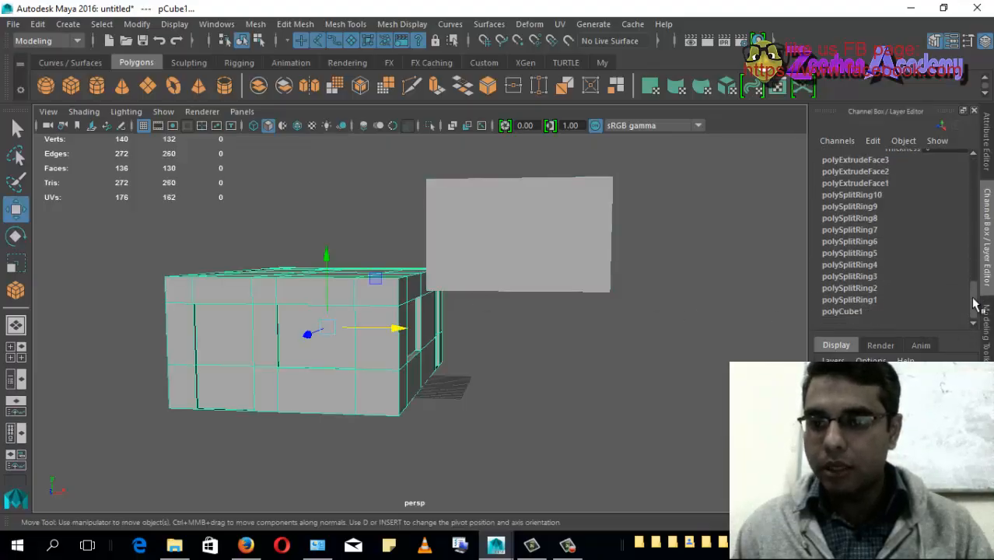
{"action": "left_click", "coordinate": [835, 312]}
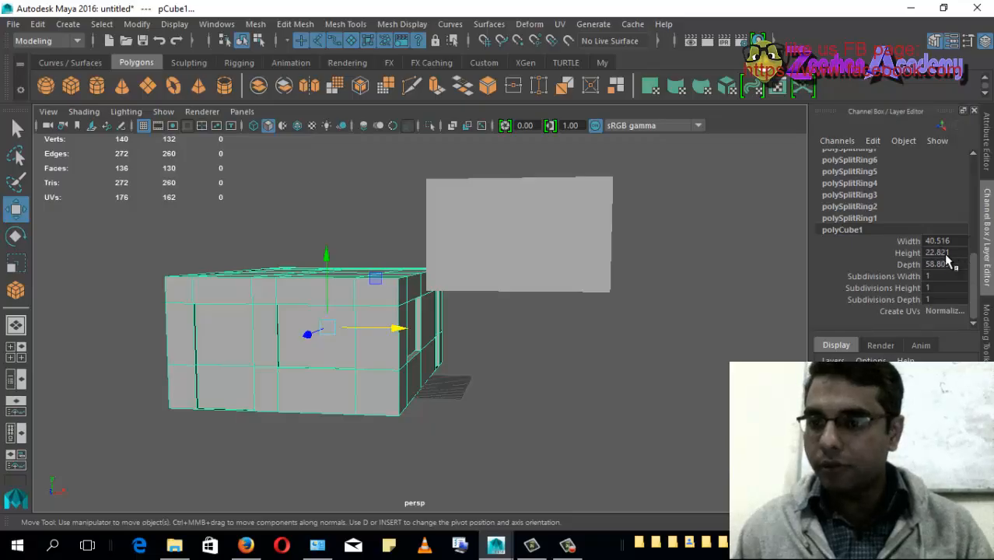
Set the second box's polyCube2 dimensions to width 40, height 22 and depth 58.
{"action": "left_click", "coordinate": [579, 240]}
{"action": "left_click", "coordinate": [859, 312]}
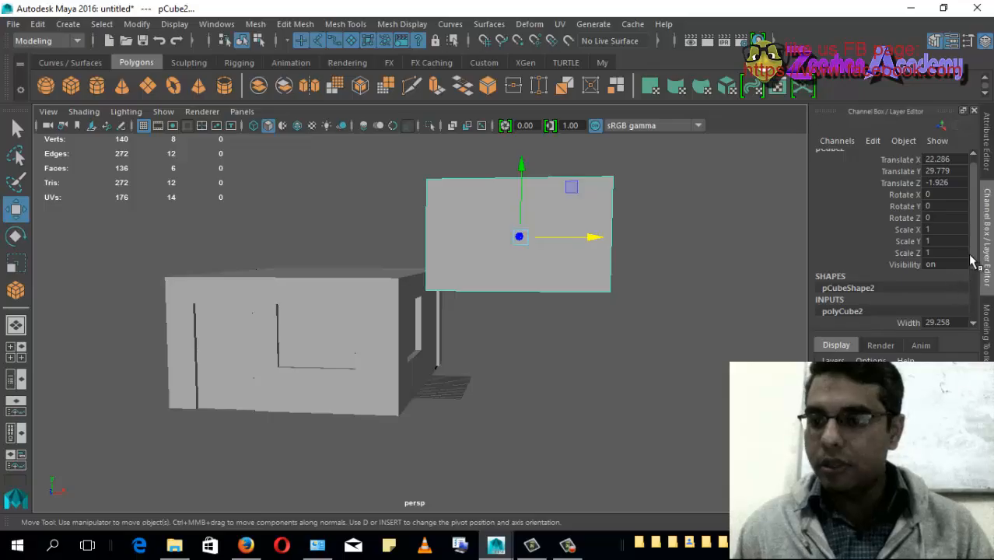
{"action": "scroll", "coordinate": [965, 280], "scroll_direction": "down", "scroll_amount": 2}
{"action": "left_click", "coordinate": [937, 264]}
{"action": "type", "text": "4"}
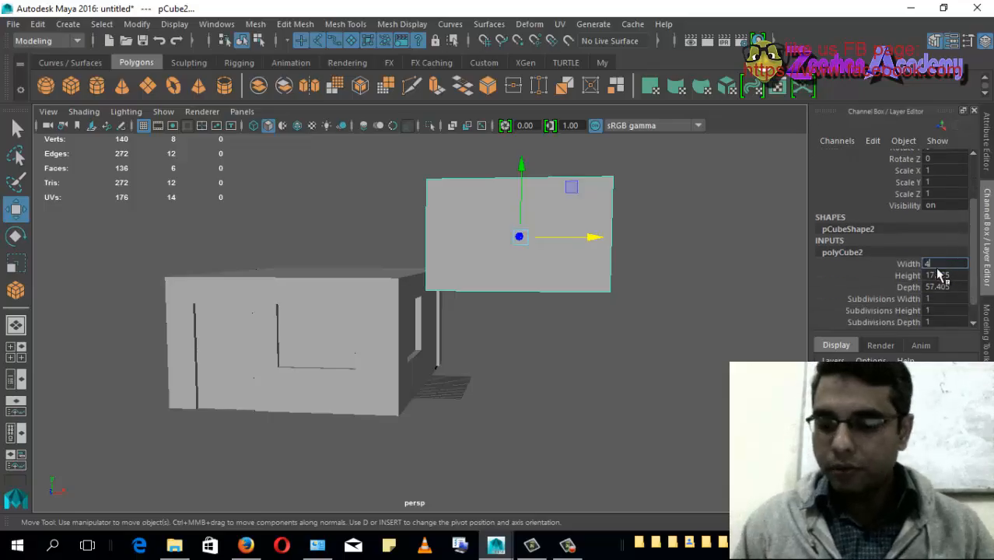
{"action": "type", "text": "0"}
{"action": "key", "text": "Tab"}
{"action": "type", "text": "22"}
{"action": "key", "text": "Tab"}
{"action": "type", "text": "5"}
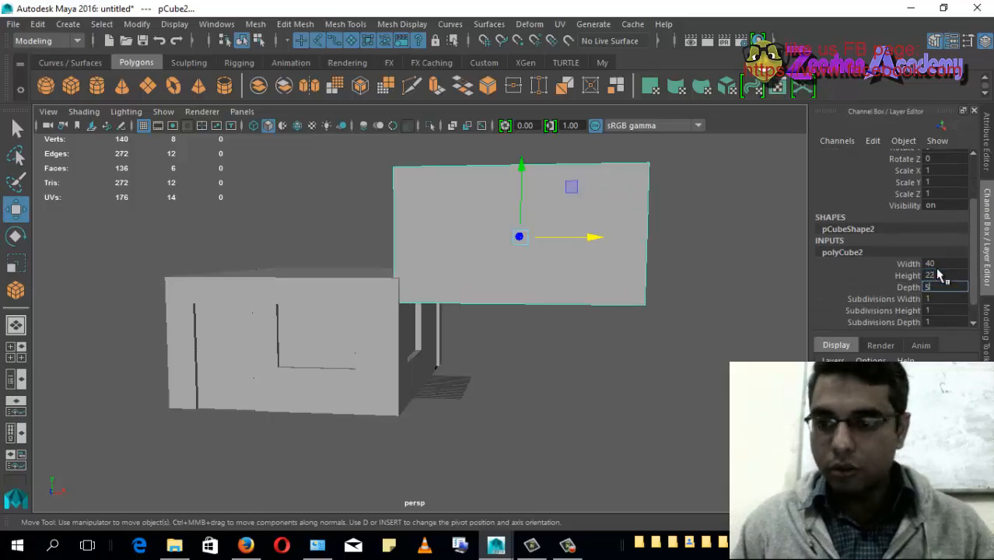
{"action": "type", "text": "8"}
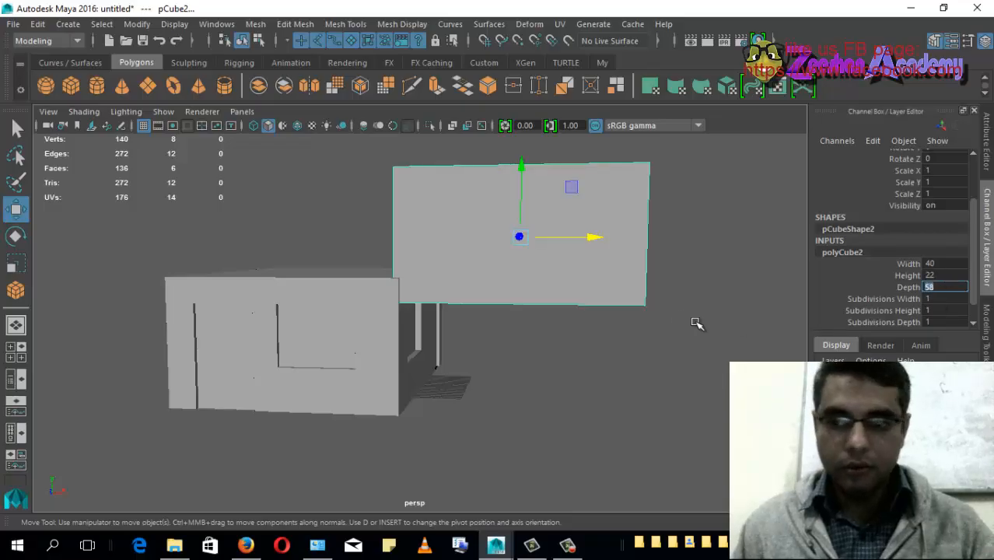
{"action": "key", "text": "Return"}
Move the second box along X to about -16.949 so it sits directly over the building.
{"action": "left_click_drag", "start_coordinate": [695, 322], "coordinate": [533, 348], "text": "alt"}
{"action": "left_click_drag", "start_coordinate": [535, 307], "coordinate": [424, 284]}
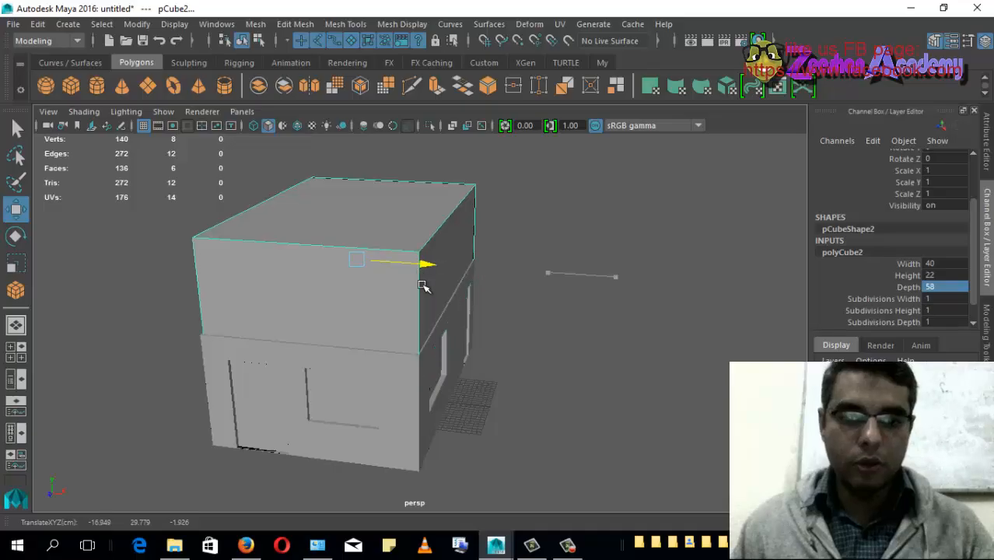
{"action": "middle_click_drag", "start_coordinate": [453, 353], "coordinate": [477, 355], "text": "alt"}
{"action": "left_click_drag", "start_coordinate": [477, 356], "coordinate": [396, 355], "text": "alt"}
{"action": "right_click_drag", "start_coordinate": [508, 355], "coordinate": [572, 359], "text": "alt"}
{"action": "left_click_drag", "start_coordinate": [424, 366], "coordinate": [490, 379], "text": "alt"}
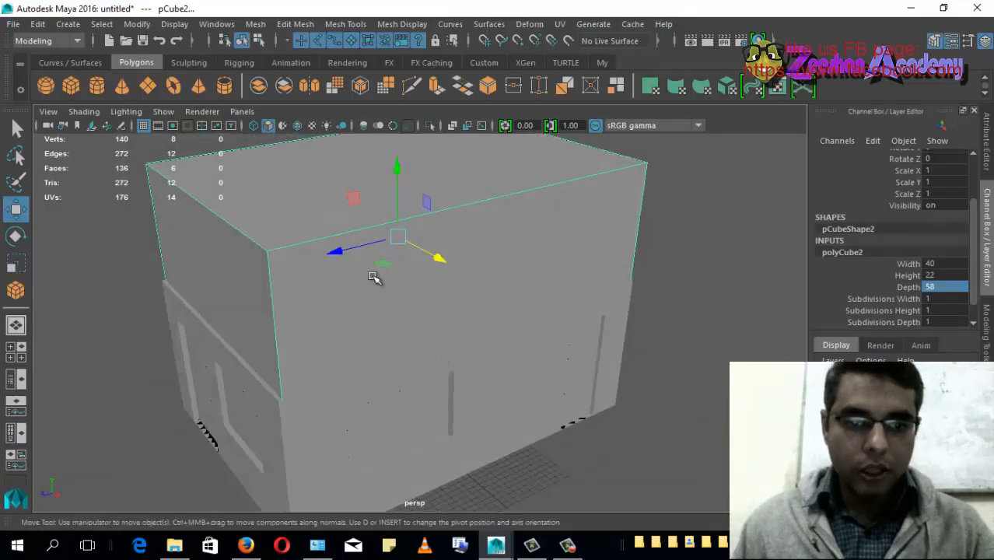
Scale the upper box to about 0.967, 0.647 and 0.979 in X, Y and Z, and rest it on the roof at Translate Y 29.348.
{"action": "key", "text": "r"}
{"action": "left_click_drag", "start_coordinate": [352, 272], "coordinate": [365, 278], "text": "alt"}
{"action": "left_click_drag", "start_coordinate": [468, 324], "coordinate": [433, 305], "text": "alt"}
{"action": "key", "text": "w"}
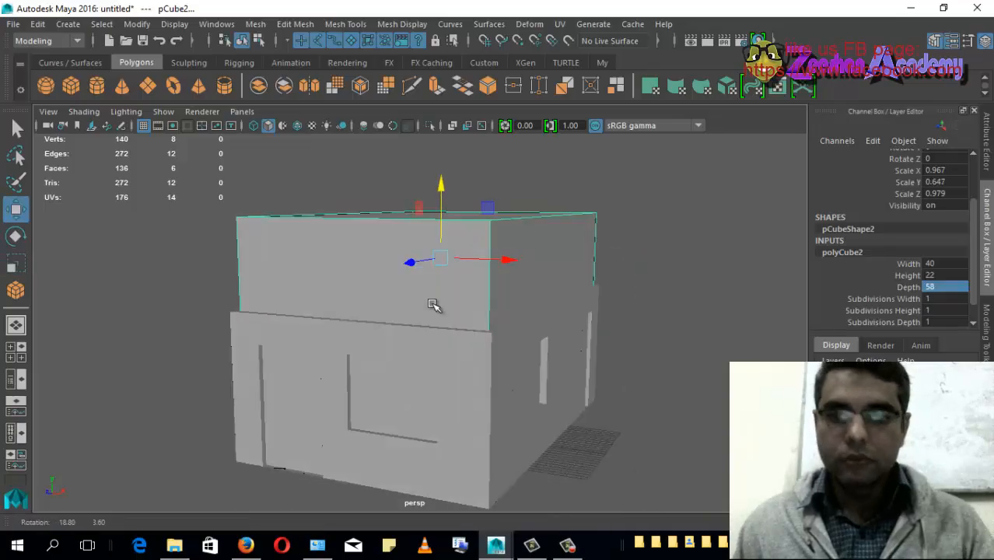
Delete the upper box to show that it is separate from the ground floor, and undo the deletion.
{"action": "left_click_drag", "start_coordinate": [611, 330], "coordinate": [568, 336], "text": "alt"}
{"action": "left_click", "coordinate": [557, 275]}
{"action": "left_click_drag", "start_coordinate": [516, 356], "coordinate": [546, 355], "text": "alt"}
{"action": "left_click_drag", "start_coordinate": [536, 258], "coordinate": [362, 241]}
{"action": "left_click_drag", "start_coordinate": [362, 241], "coordinate": [429, 352], "text": "alt"}
{"action": "key", "text": "Delete"}
{"action": "left_click", "coordinate": [401, 389]}
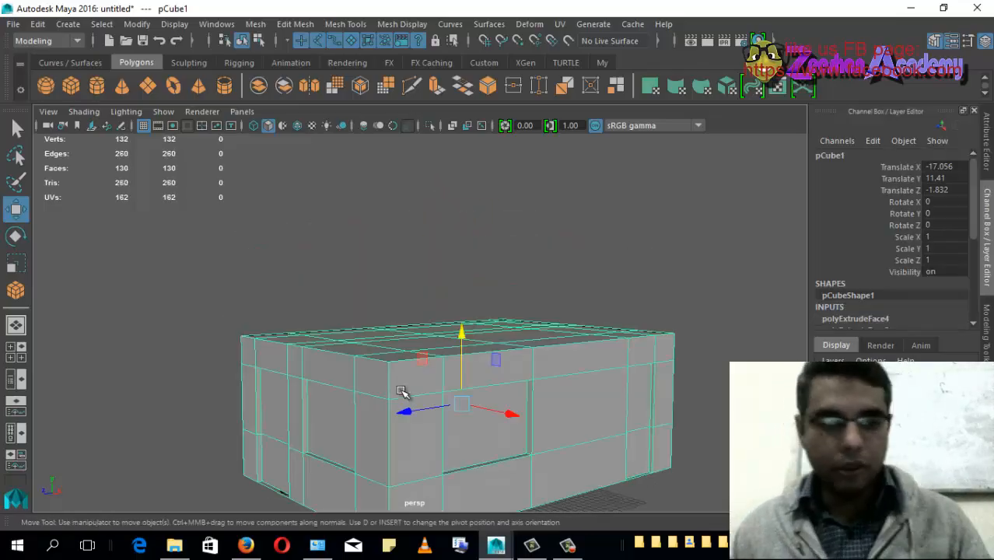
{"action": "key", "text": "ctrl+z"}
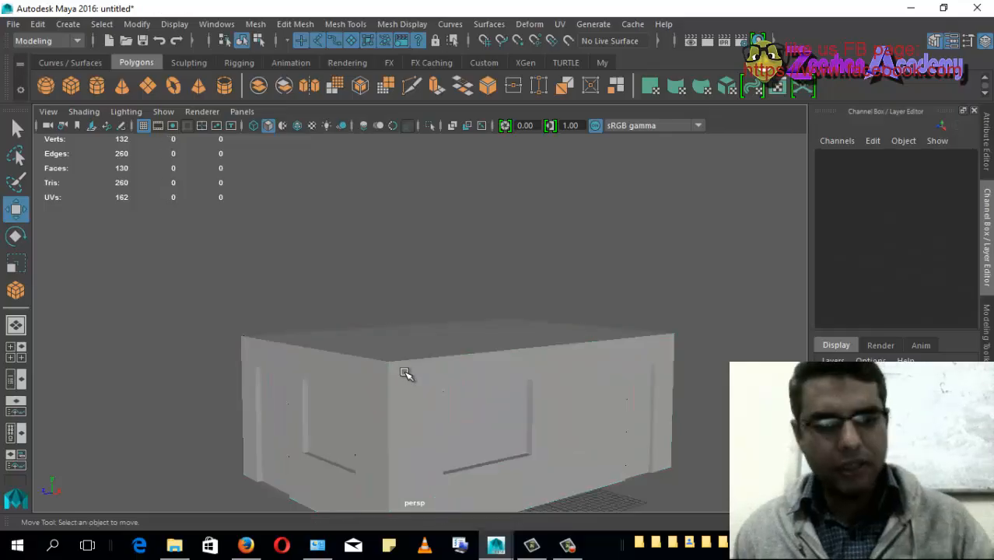
{"action": "key", "text": "ctrl+z"}
{"action": "left_click_drag", "start_coordinate": [371, 352], "coordinate": [370, 260], "text": "alt"}
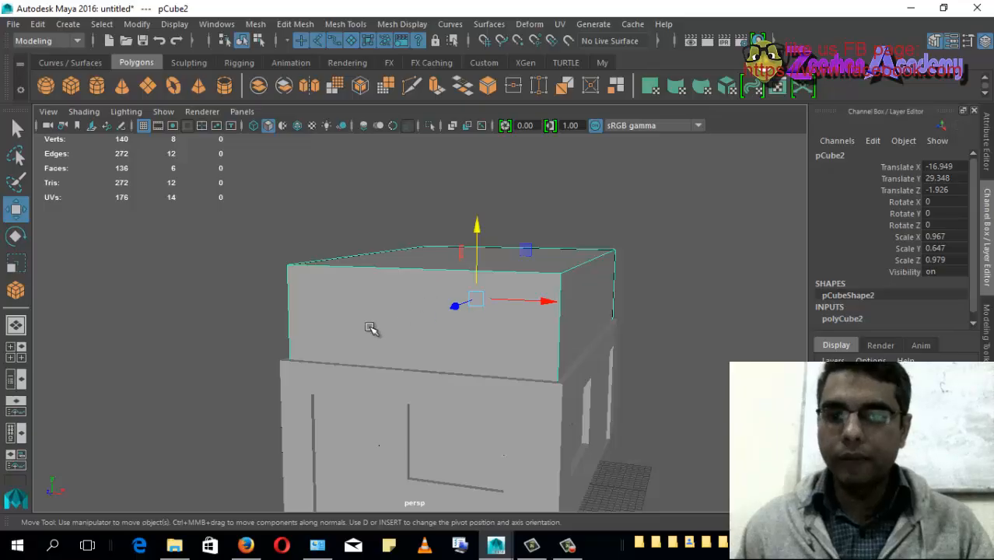
Insert four edge loops with the Insert Edge Loop tool to divide the upper box across its width.
{"action": "left_click_drag", "start_coordinate": [371, 328], "coordinate": [422, 324], "text": "alt"}
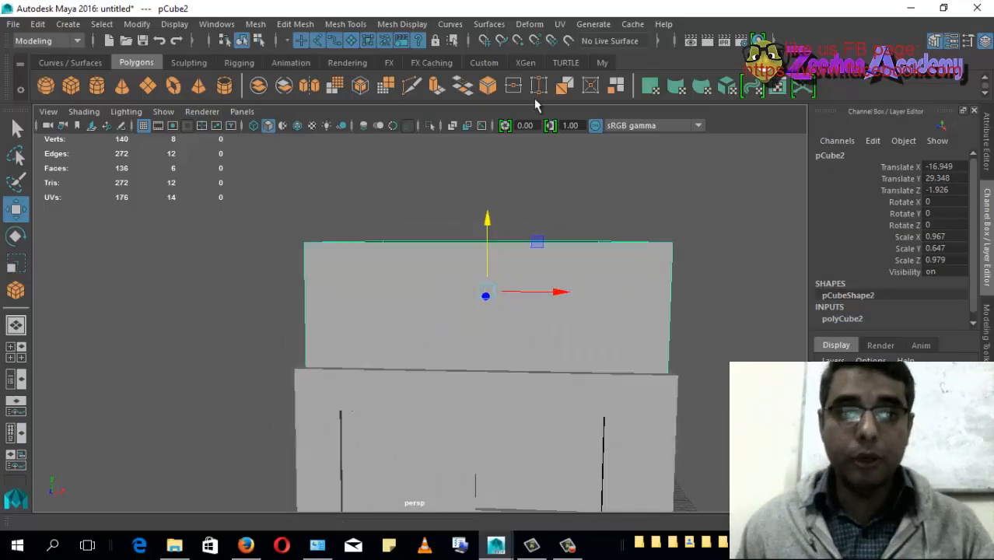
{"action": "left_click", "coordinate": [988, 334]}
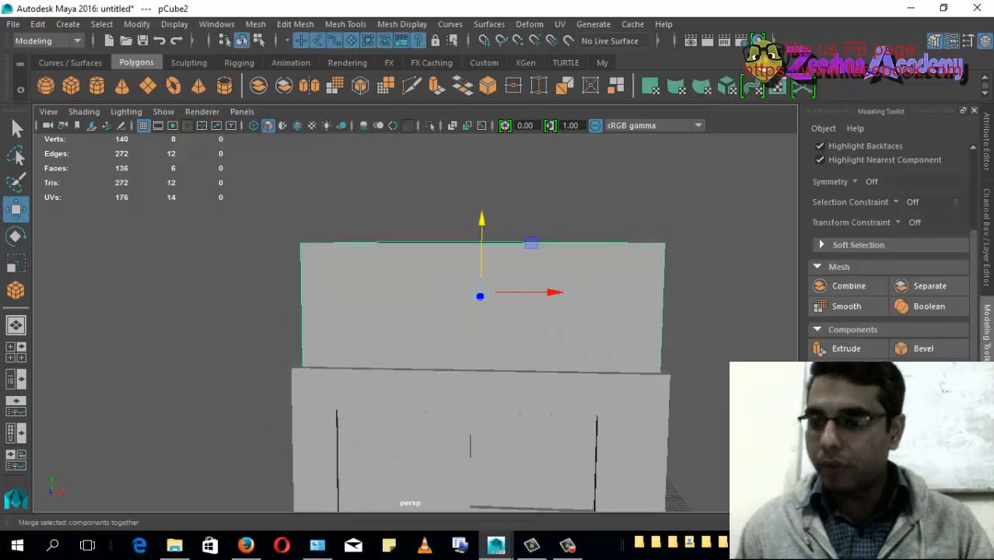
{"action": "scroll", "coordinate": [961, 343], "scroll_direction": "down", "scroll_amount": 5}
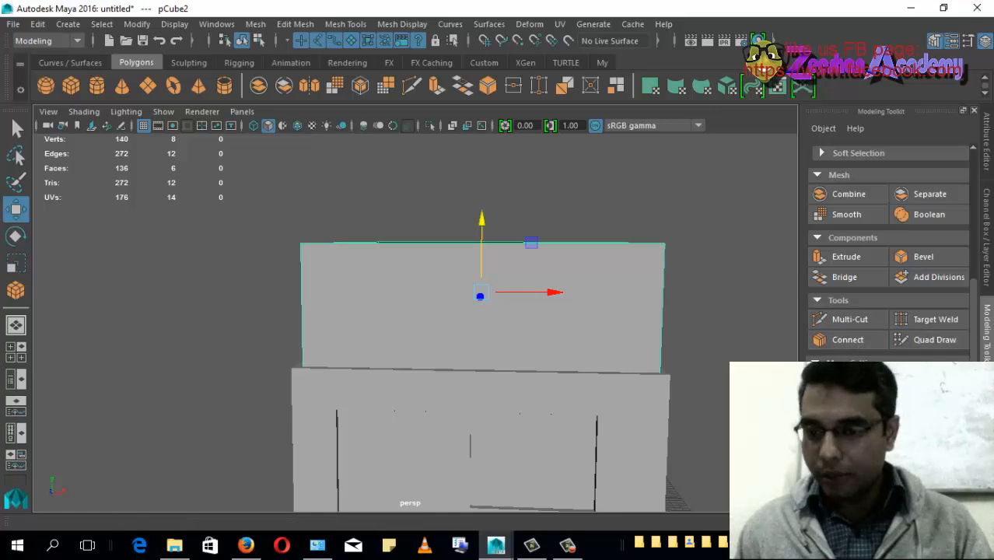
{"action": "left_click", "coordinate": [346, 24]}
{"action": "left_click", "coordinate": [354, 131]}
{"action": "left_click_drag", "start_coordinate": [347, 258], "coordinate": [364, 278], "text": "alt"}
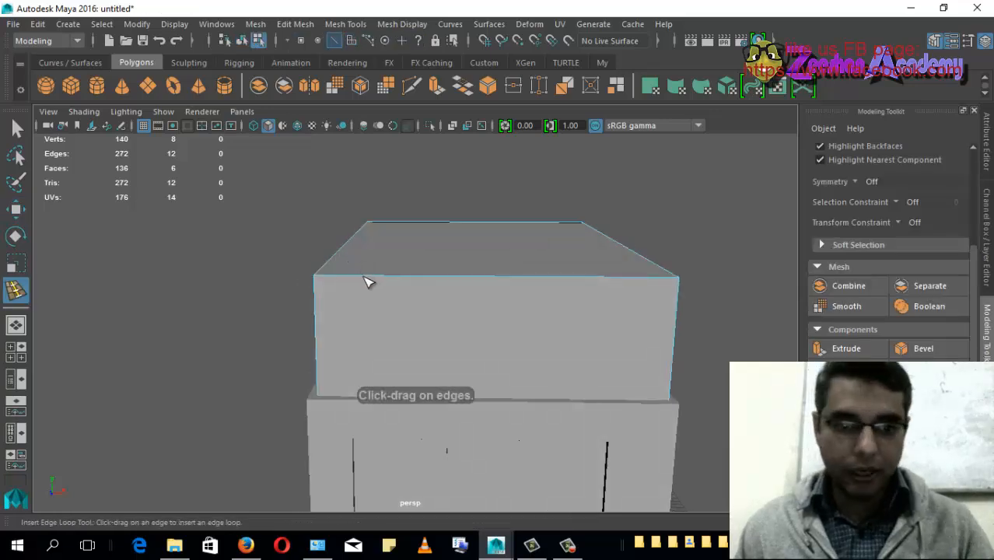
{"action": "left_click", "coordinate": [436, 290]}
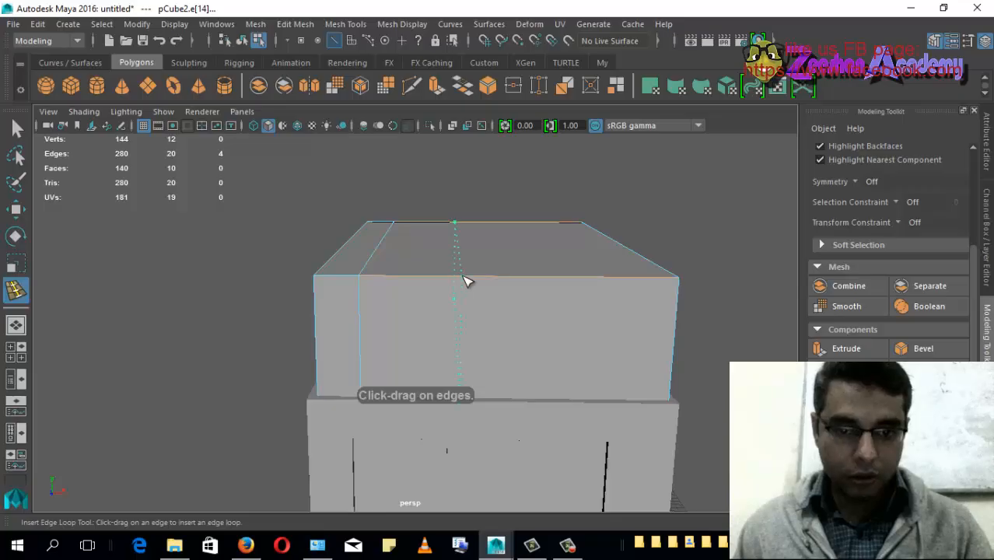
{"action": "left_click", "coordinate": [465, 281]}
{"action": "left_click_drag", "start_coordinate": [518, 295], "coordinate": [512, 262], "text": "alt"}
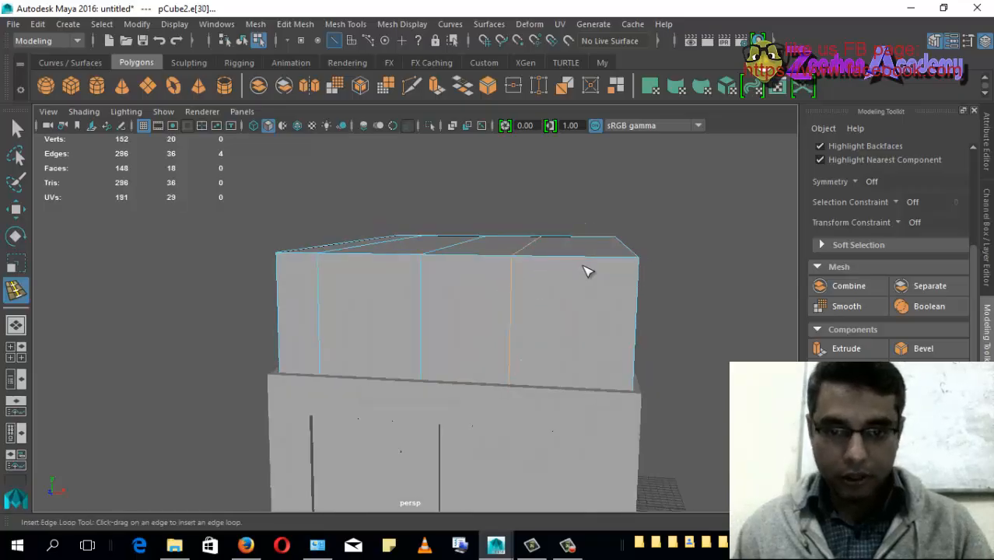
{"action": "left_click", "coordinate": [605, 262]}
Insert four more edge loops along the upper box's long side, crossing the first ones, and leave the tool.
{"action": "left_click_drag", "start_coordinate": [628, 284], "coordinate": [214, 288], "text": "alt"}
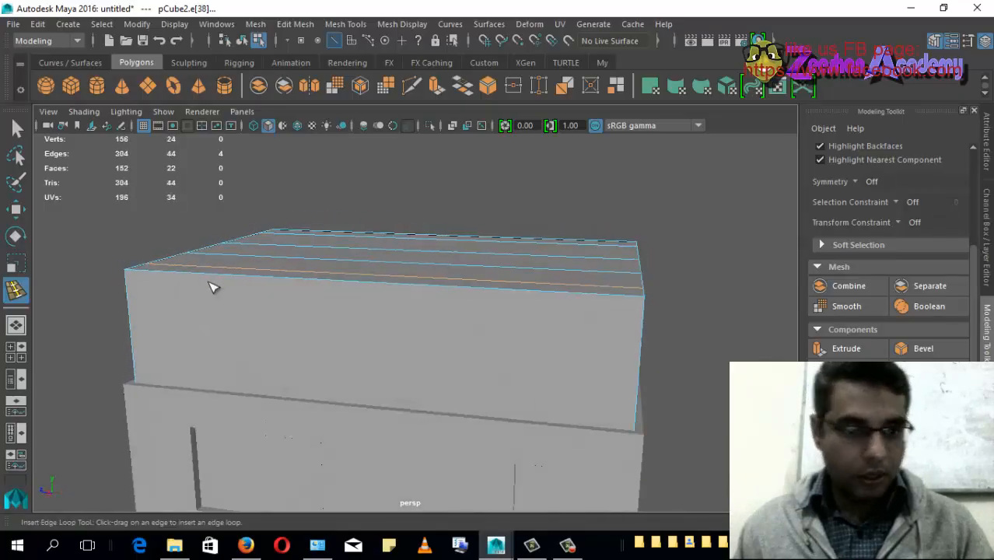
{"action": "left_click", "coordinate": [231, 280]}
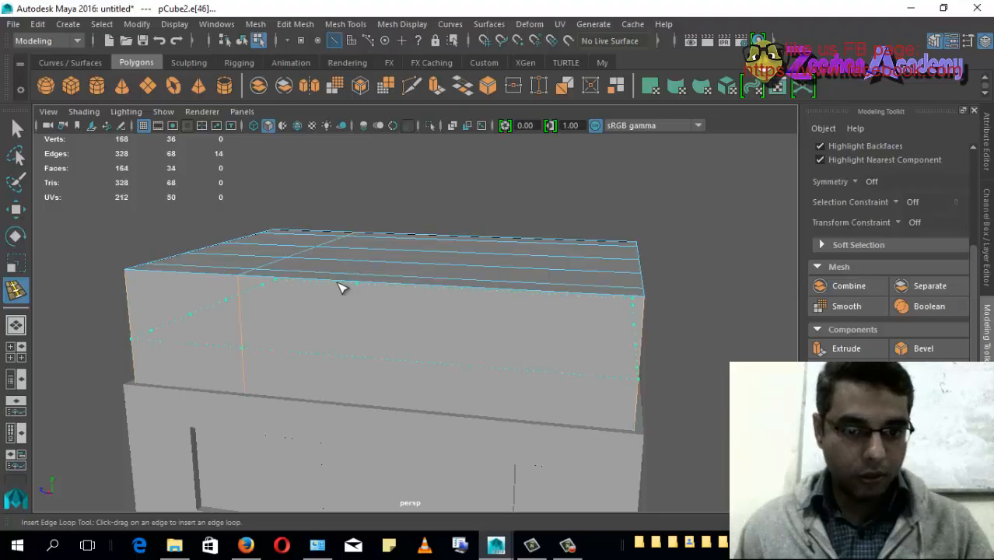
{"action": "left_click_drag", "start_coordinate": [318, 335], "coordinate": [384, 324], "text": "alt"}
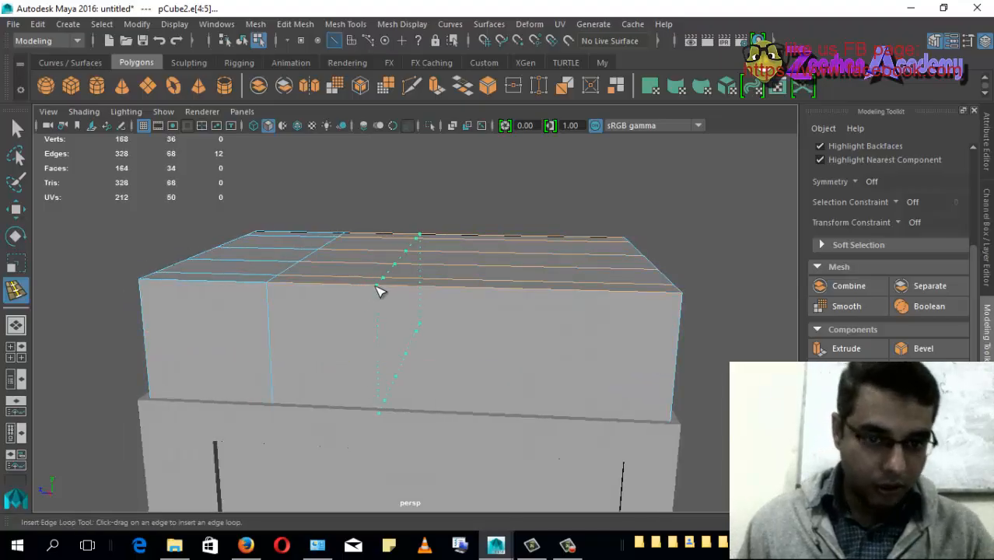
{"action": "left_click", "coordinate": [372, 291]}
{"action": "left_click", "coordinate": [529, 287]}
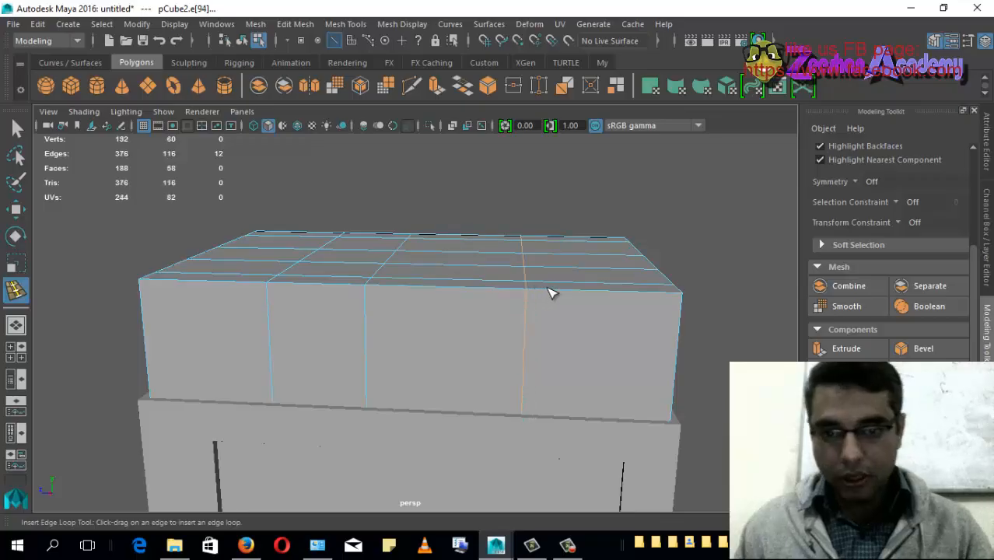
{"action": "left_click", "coordinate": [627, 296]}
{"action": "left_click_drag", "start_coordinate": [456, 327], "coordinate": [436, 348], "text": "alt"}
{"action": "key", "text": "q"}
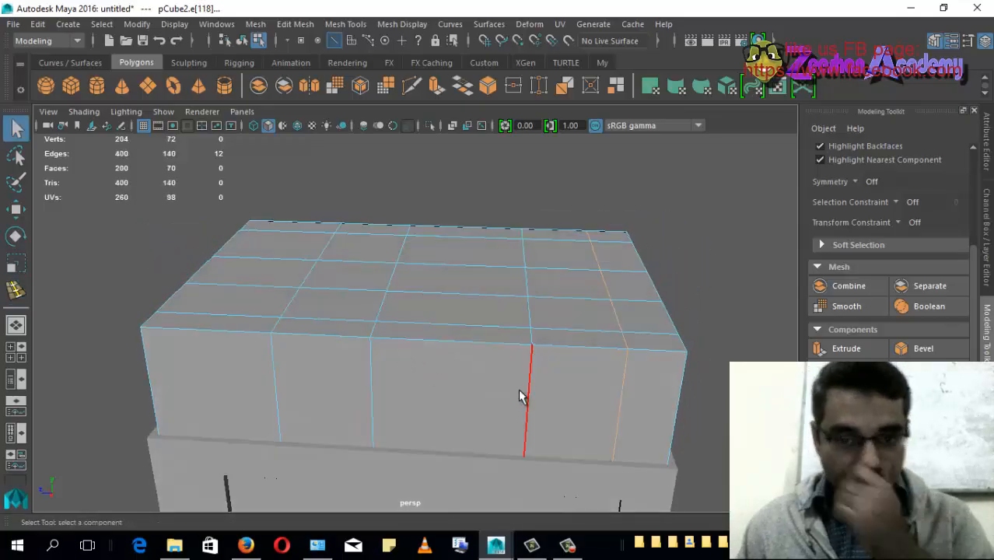
Undo all the edge loops inserted in the upper box.
{"action": "left_click_drag", "start_coordinate": [295, 355], "coordinate": [393, 332], "text": "alt"}
{"action": "key", "text": "ctrl+z"}
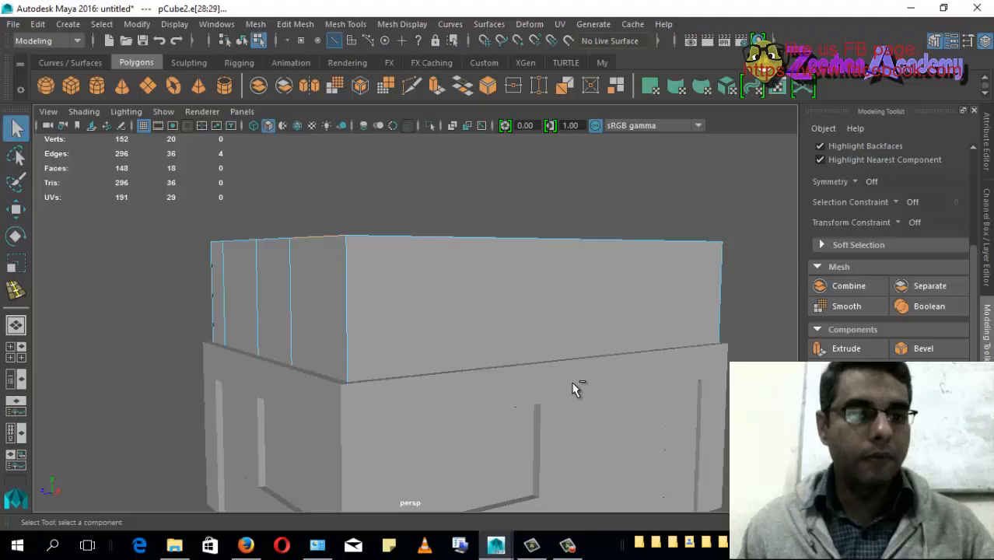
{"action": "key", "text": "ctrl+z"}
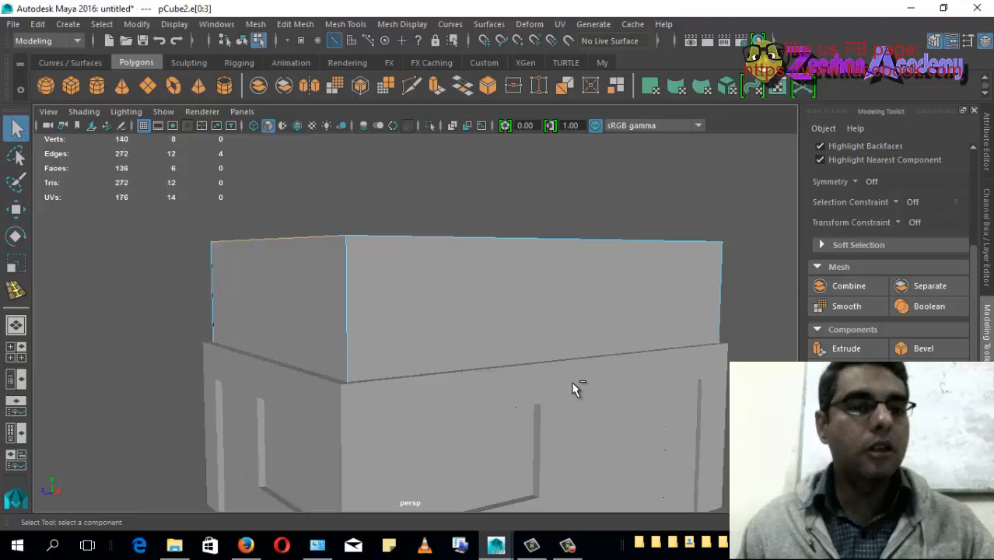
Return to object mode, select the upper box and set its polyCube2 Subdivisions Width to 5.
{"action": "left_click_drag", "start_coordinate": [310, 331], "coordinate": [359, 280], "text": "alt"}
{"action": "left_click_drag", "start_coordinate": [610, 438], "coordinate": [452, 346], "text": "alt"}
{"action": "right_click_drag", "start_coordinate": [442, 126], "coordinate": [511, 106]}
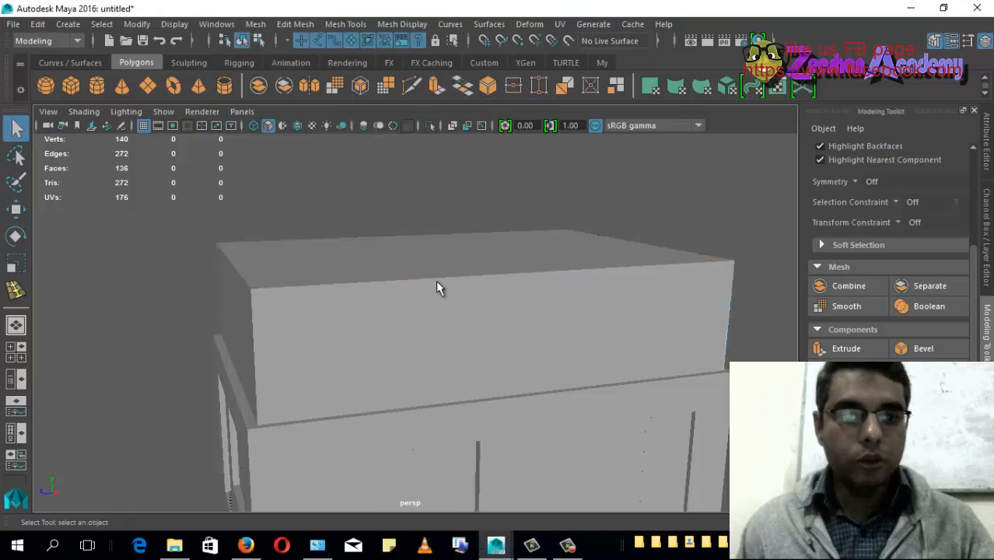
{"action": "left_click", "coordinate": [443, 336]}
{"action": "left_click_drag", "start_coordinate": [443, 336], "coordinate": [513, 327], "text": "alt"}
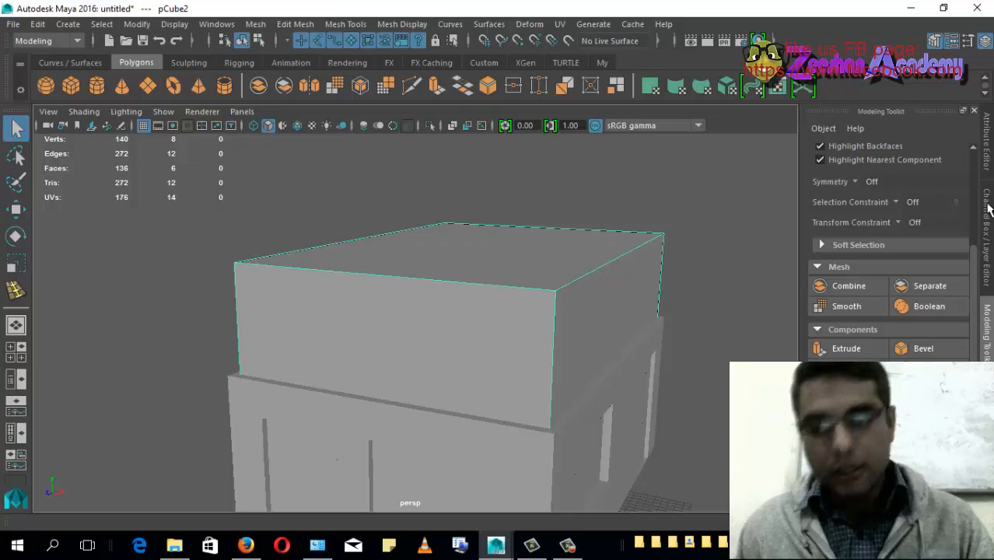
{"action": "left_click", "coordinate": [987, 211]}
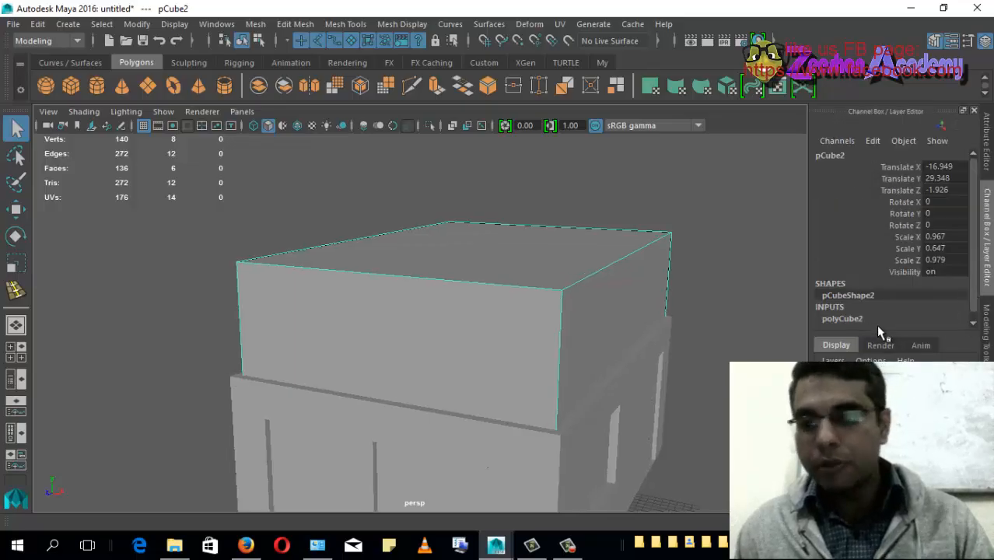
{"action": "left_click", "coordinate": [839, 319]}
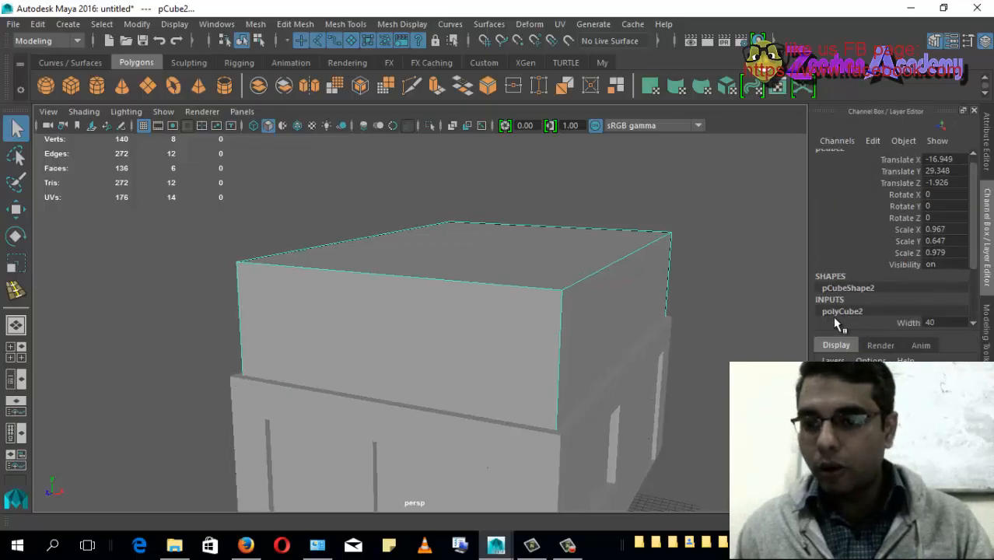
{"action": "left_click", "coordinate": [887, 276]}
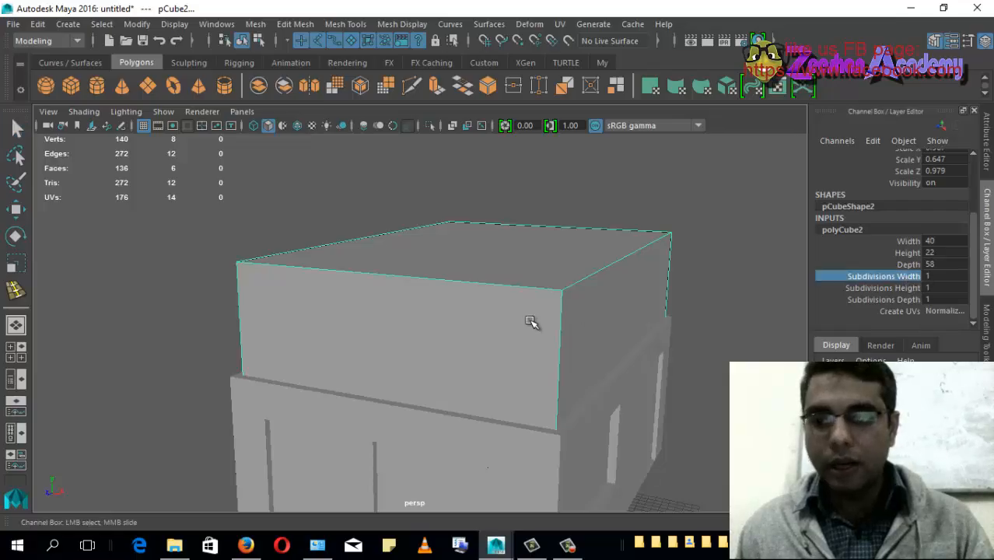
{"action": "middle_click_drag", "start_coordinate": [531, 324], "coordinate": [557, 326]}
{"action": "left_click_drag", "start_coordinate": [557, 326], "coordinate": [474, 357], "text": "alt"}
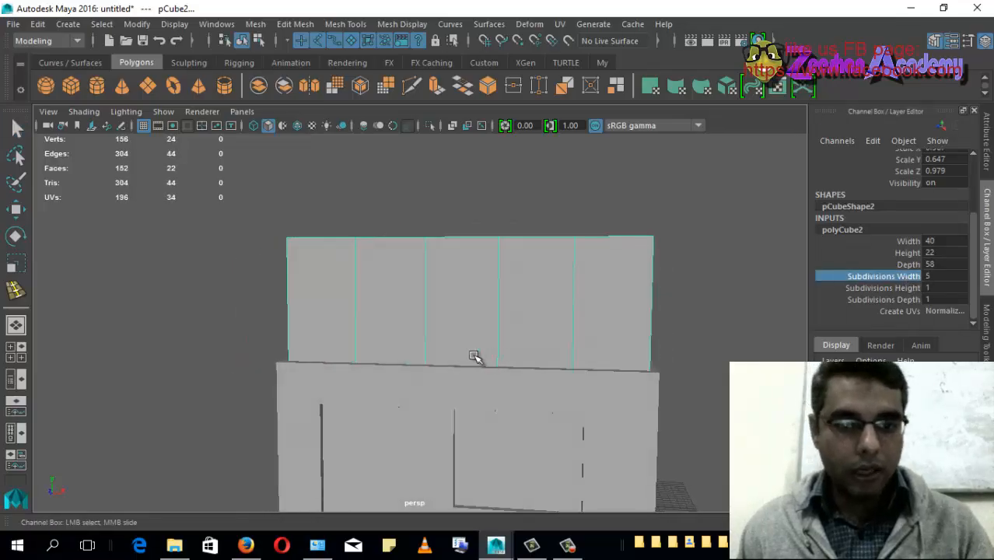
{"action": "left_click_drag", "start_coordinate": [551, 303], "coordinate": [456, 349], "text": "alt"}
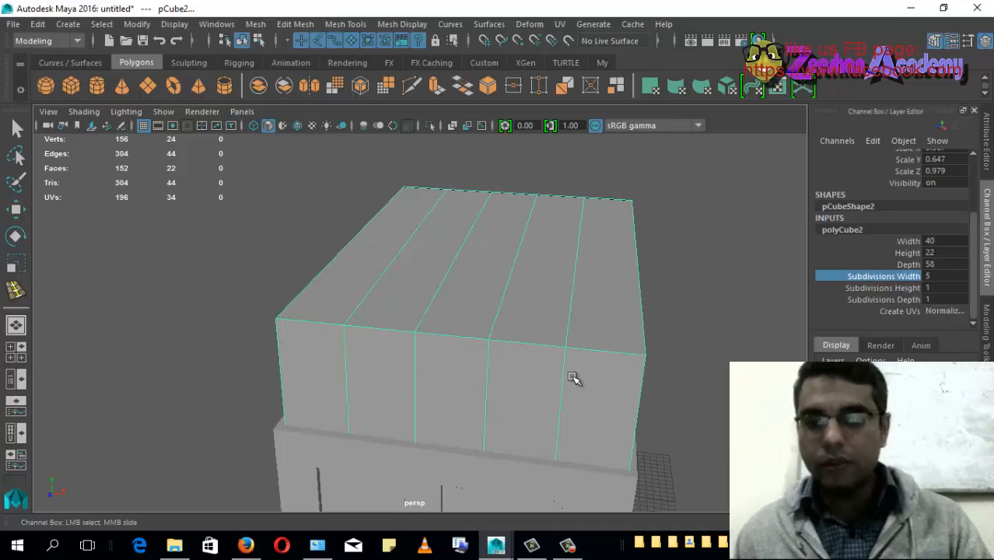
Set the upper box's Subdivisions Depth to 6 and Subdivisions Height to 3.
{"action": "left_click_drag", "start_coordinate": [565, 387], "coordinate": [818, 320], "text": "alt"}
{"action": "left_click", "coordinate": [914, 288]}
{"action": "left_click", "coordinate": [913, 300]}
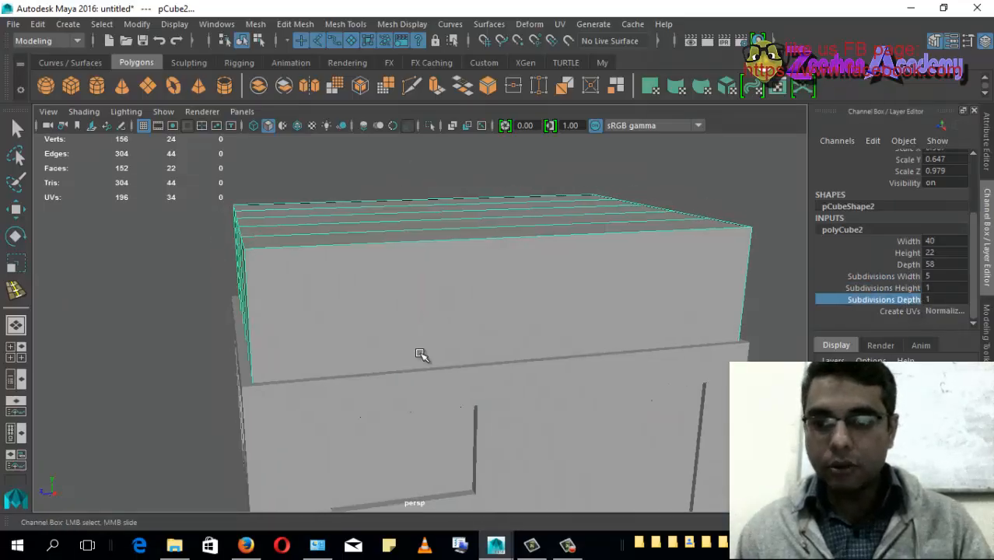
{"action": "middle_click_drag", "start_coordinate": [430, 352], "coordinate": [462, 355]}
{"action": "left_click_drag", "start_coordinate": [461, 354], "coordinate": [390, 354], "text": "alt"}
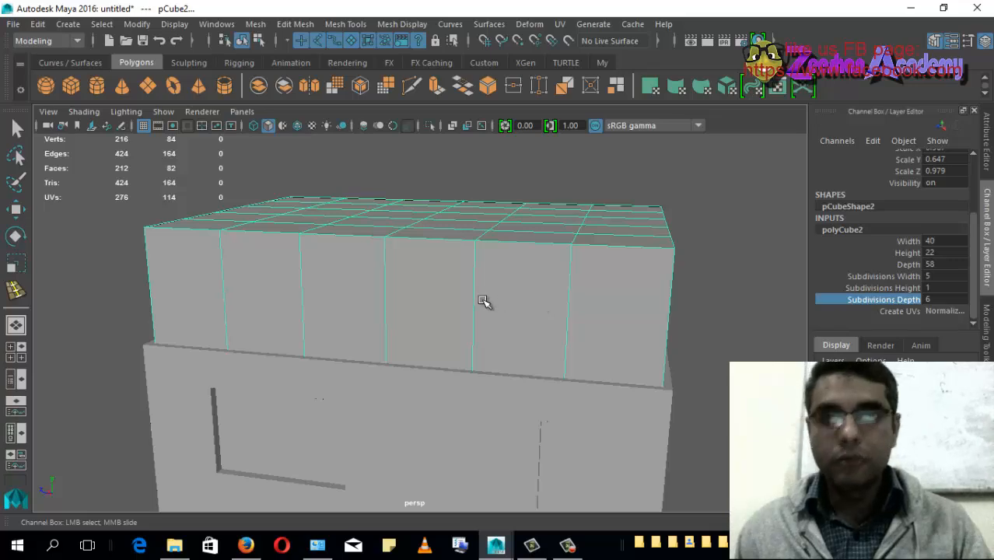
{"action": "left_click_drag", "start_coordinate": [482, 300], "coordinate": [565, 283], "text": "alt"}
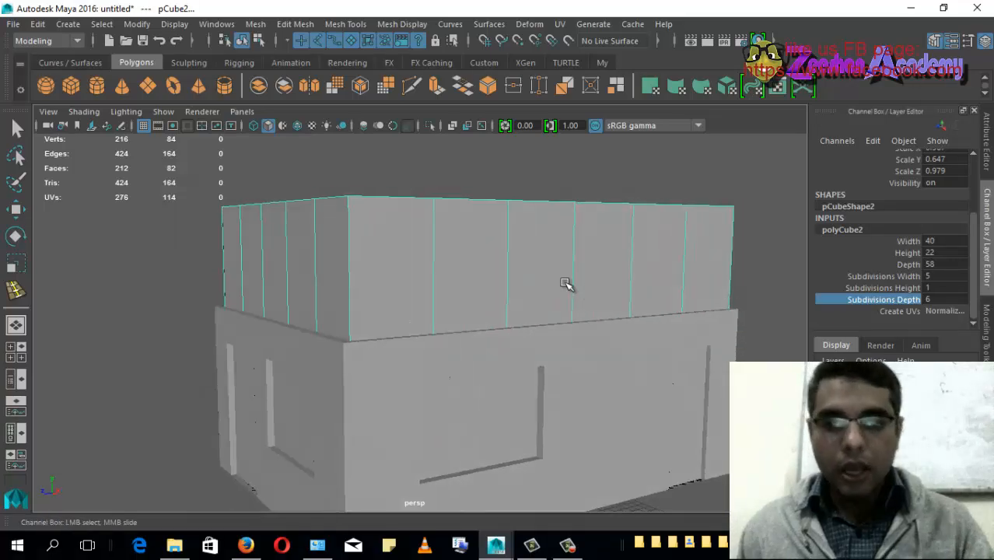
{"action": "left_click", "coordinate": [903, 287]}
{"action": "middle_click_drag", "start_coordinate": [472, 303], "coordinate": [488, 305]}
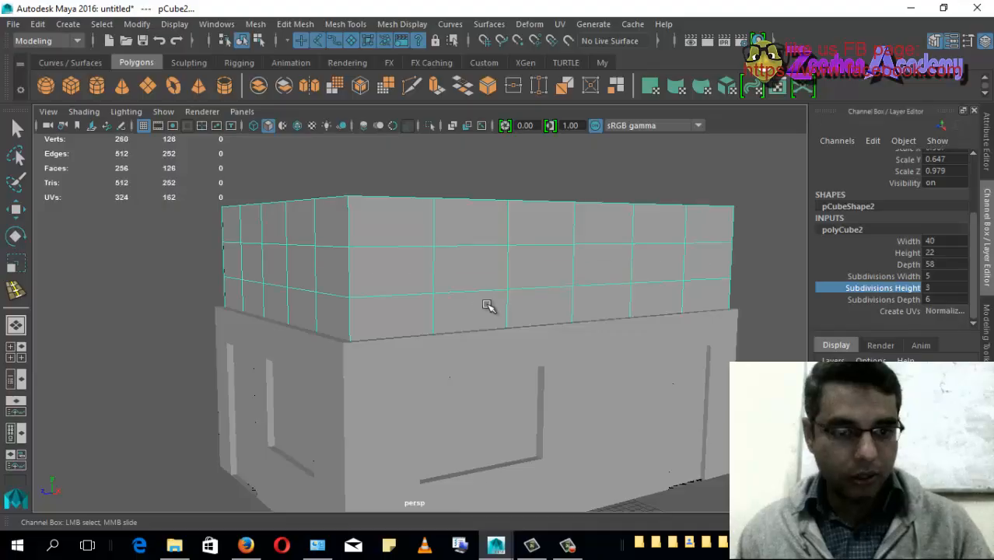
Switch the upper box to edge selection and pick a single edge and the whole loop of its upper horizontal division.
{"action": "left_click_drag", "start_coordinate": [421, 314], "coordinate": [278, 244], "text": "alt"}
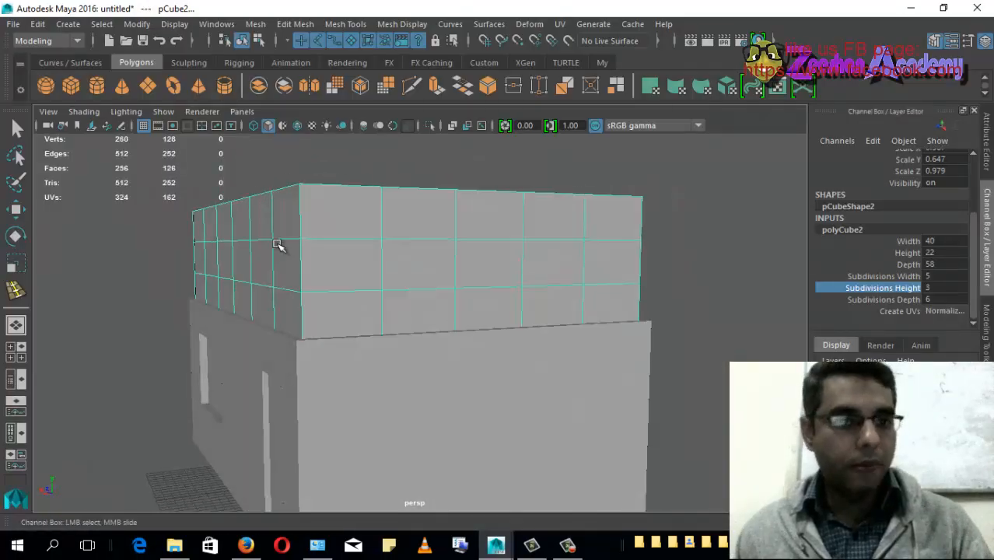
{"action": "right_click", "coordinate": [282, 147]}
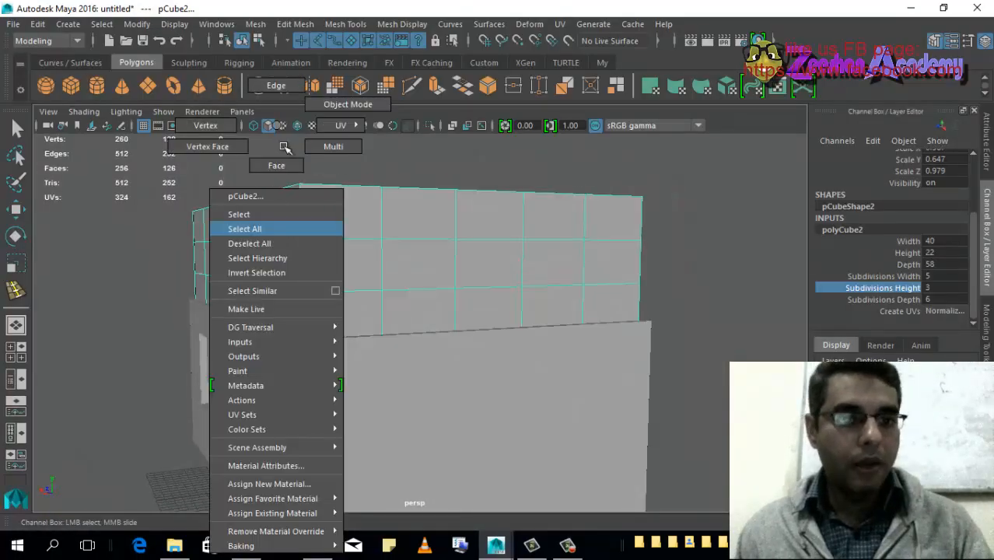
{"action": "left_click", "coordinate": [276, 86]}
{"action": "left_click", "coordinate": [289, 241]}
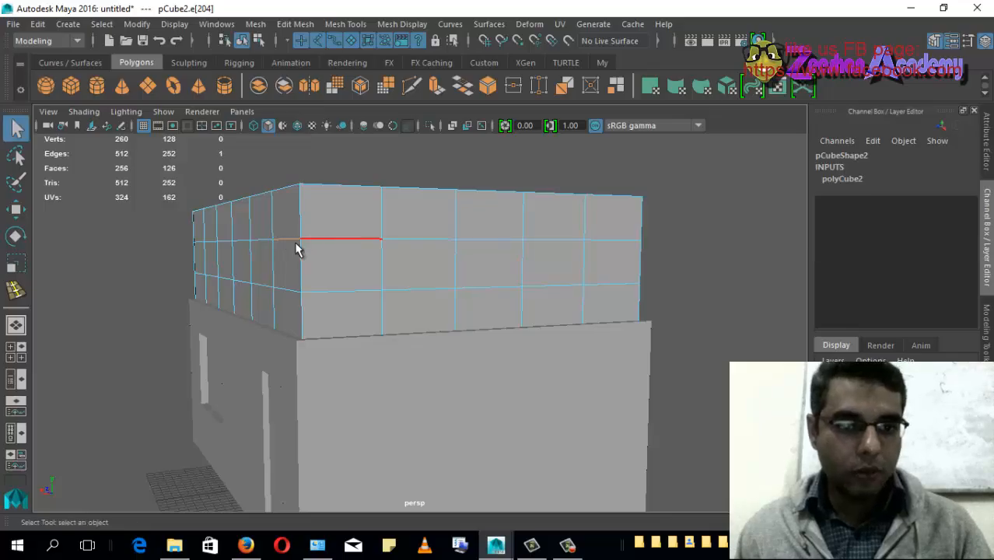
{"action": "left_click_drag", "start_coordinate": [218, 260], "coordinate": [410, 297], "text": "alt"}
{"action": "left_click_drag", "start_coordinate": [454, 264], "coordinate": [359, 282], "text": "alt"}
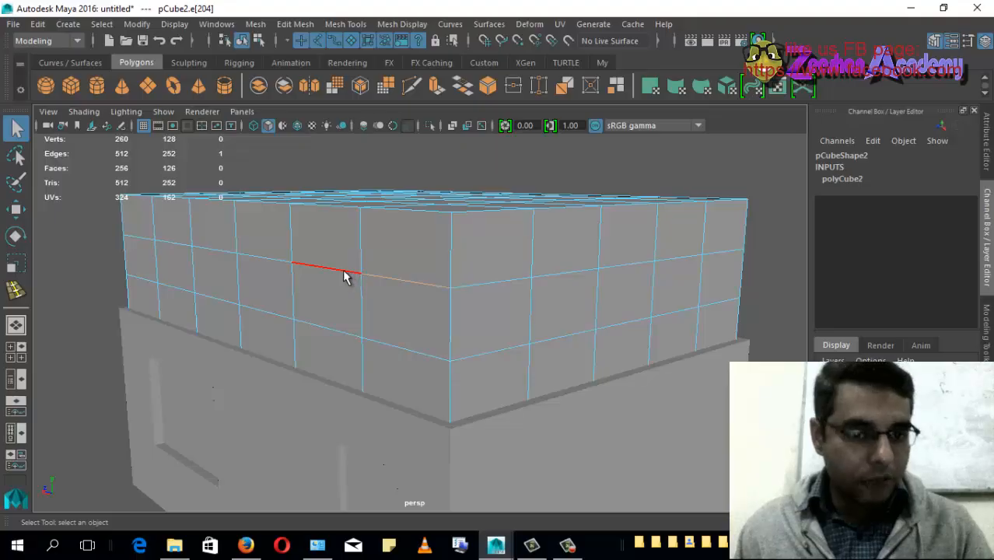
{"action": "double_click", "coordinate": [345, 272]}
{"action": "left_click_drag", "start_coordinate": [344, 340], "coordinate": [466, 342], "text": "alt"}
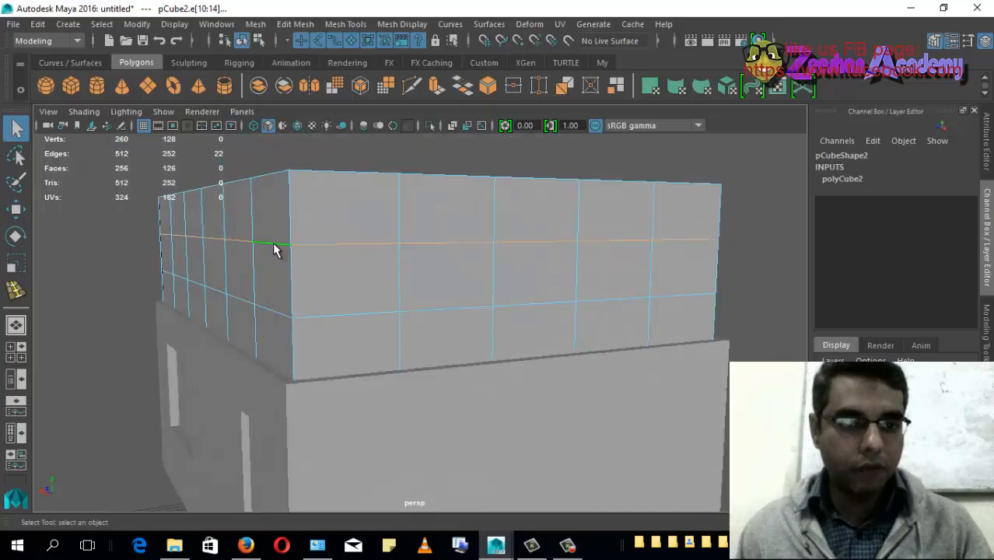
{"action": "left_click_drag", "start_coordinate": [204, 266], "coordinate": [544, 289], "text": "alt"}
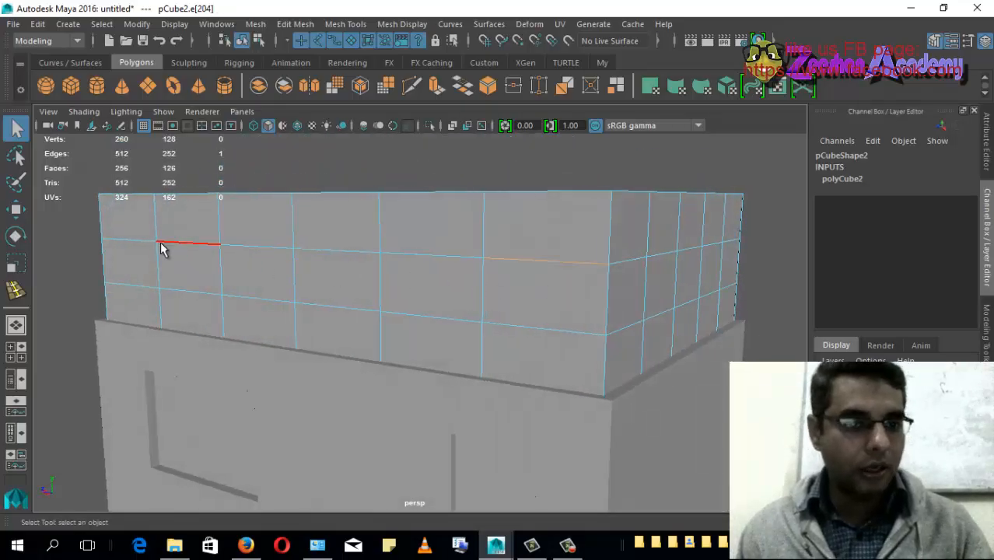
{"action": "mouse_move", "coordinate": [477, 304]}
{"action": "left_mouse_down", "text": "alt"}
{"action": "mouse_move", "coordinate": [506, 260]}
{"action": "mouse_move", "coordinate": [494, 296]}
{"action": "left_mouse_up", "text": "alt"}
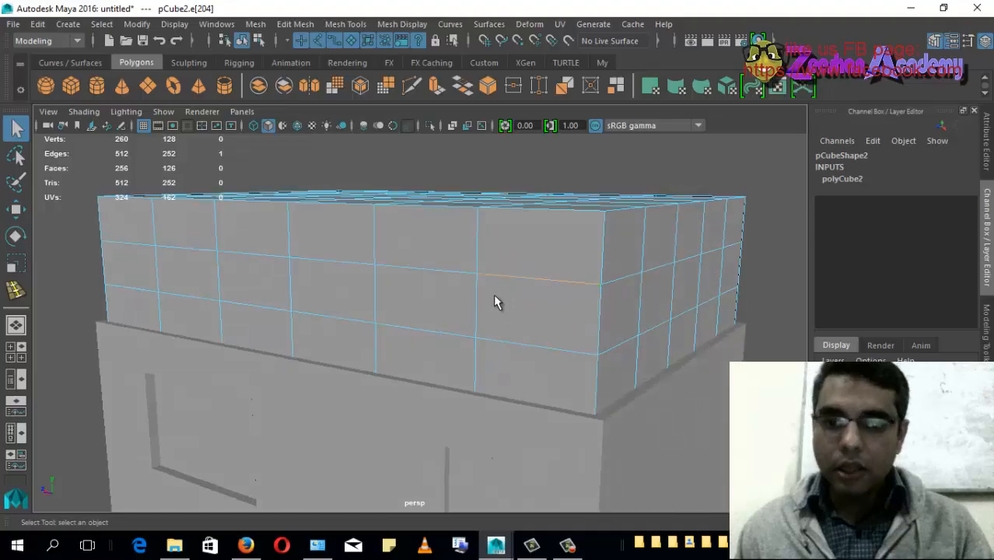
Select the entire upper horizontal edge loop around the upper box and move it slightly upward along Y.
{"action": "double_click", "coordinate": [429, 272]}
{"action": "left_click_drag", "start_coordinate": [330, 326], "coordinate": [373, 342], "text": "alt"}
{"action": "key", "text": "w"}
{"action": "left_click_drag", "start_coordinate": [431, 288], "coordinate": [489, 160], "text": "alt"}
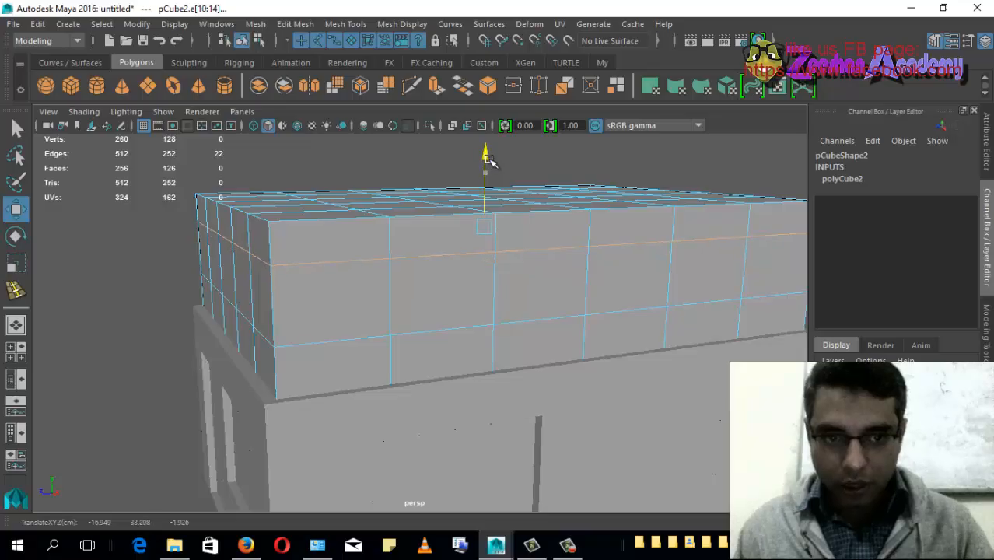
{"action": "left_click_drag", "start_coordinate": [442, 239], "coordinate": [369, 233], "text": "alt"}
{"action": "left_click_drag", "start_coordinate": [436, 260], "coordinate": [476, 298], "text": "alt"}
{"action": "scroll", "coordinate": [468, 297], "scroll_direction": "down", "scroll_amount": 2}
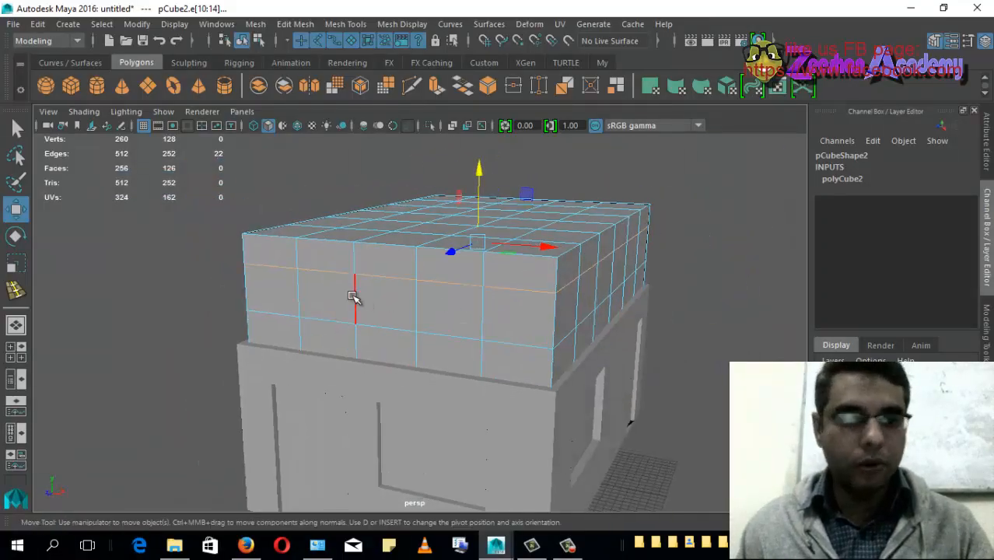
Switch the upper box to face selection and select spaced middle-row faces for windows on its short wall and the adjoining long wall.
{"action": "right_click_drag", "start_coordinate": [354, 294], "coordinate": [352, 169]}
{"action": "left_click", "coordinate": [302, 294]}
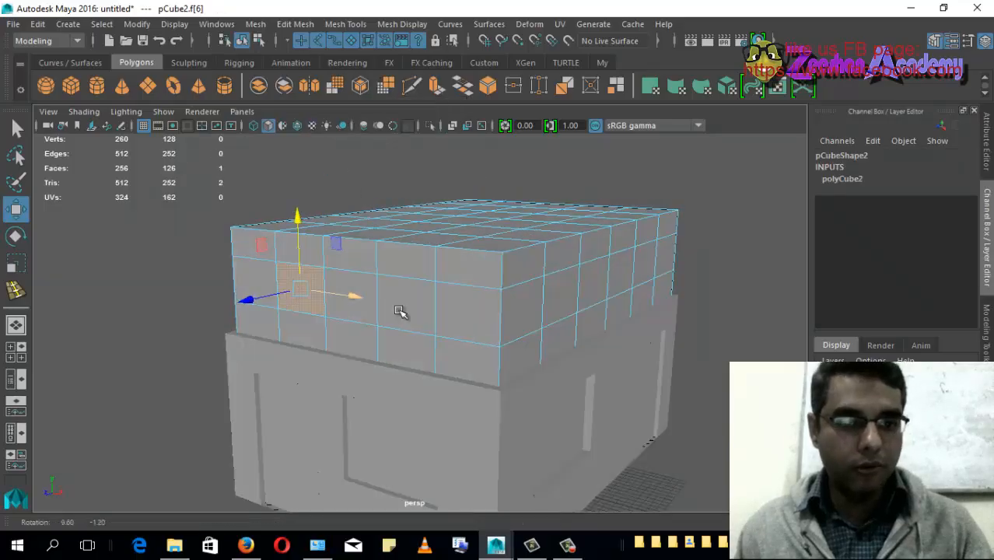
{"action": "left_click", "coordinate": [408, 315], "text": "shift"}
{"action": "left_click_drag", "start_coordinate": [572, 331], "coordinate": [525, 316], "text": "alt"}
{"action": "left_click", "coordinate": [504, 304], "text": "shift"}
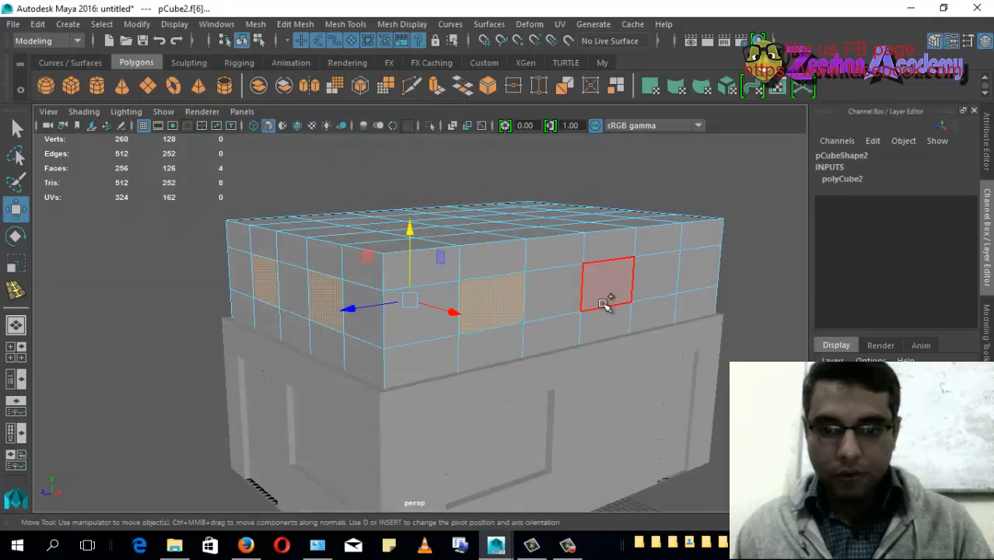
{"action": "left_click", "coordinate": [652, 289], "text": "shift"}
Add two spaced middle-row faces on the opposite long wall of the upper box to the window selection.
{"action": "left_click_drag", "start_coordinate": [333, 344], "coordinate": [499, 340], "text": "alt"}
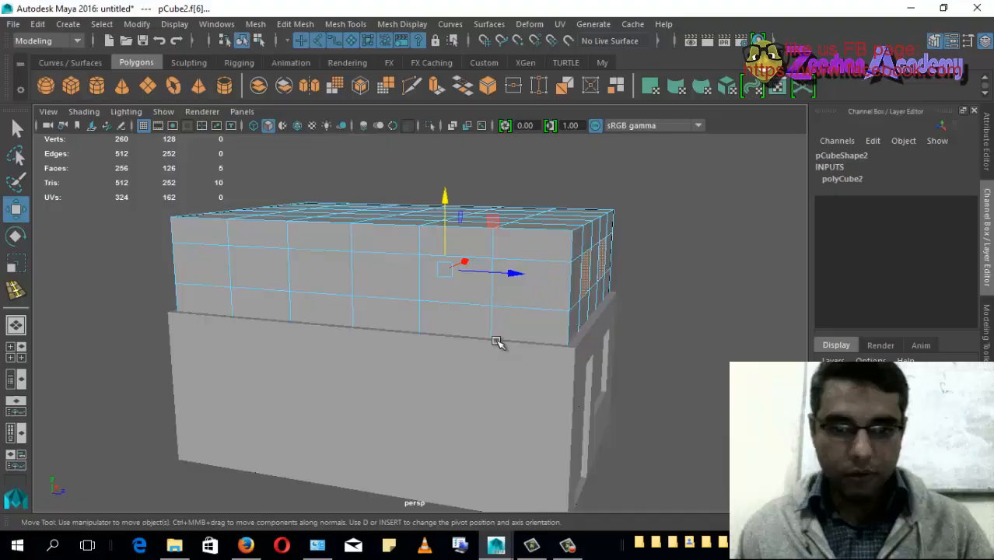
{"action": "left_click", "coordinate": [455, 284], "text": "shift"}
{"action": "left_click", "coordinate": [283, 281], "text": "shift"}
{"action": "left_click_drag", "start_coordinate": [614, 375], "coordinate": [493, 373], "text": "alt"}
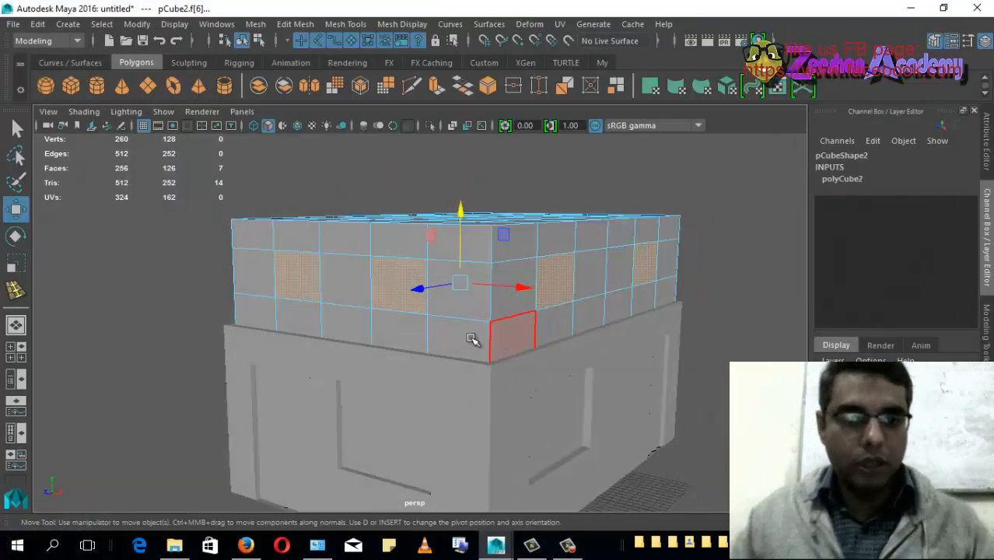
{"action": "left_click_drag", "start_coordinate": [487, 330], "coordinate": [498, 295], "text": "alt"}
Extrude the selected window faces of the upper box outward to a Local Translate Z of about 7.08.
{"action": "left_click", "coordinate": [986, 327]}
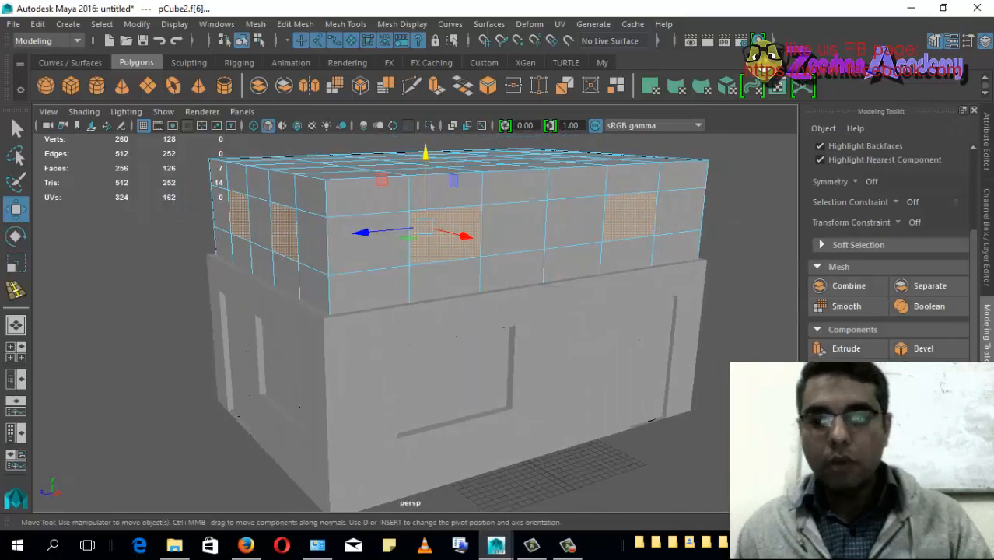
{"action": "left_click", "coordinate": [846, 348]}
{"action": "key", "text": "t"}
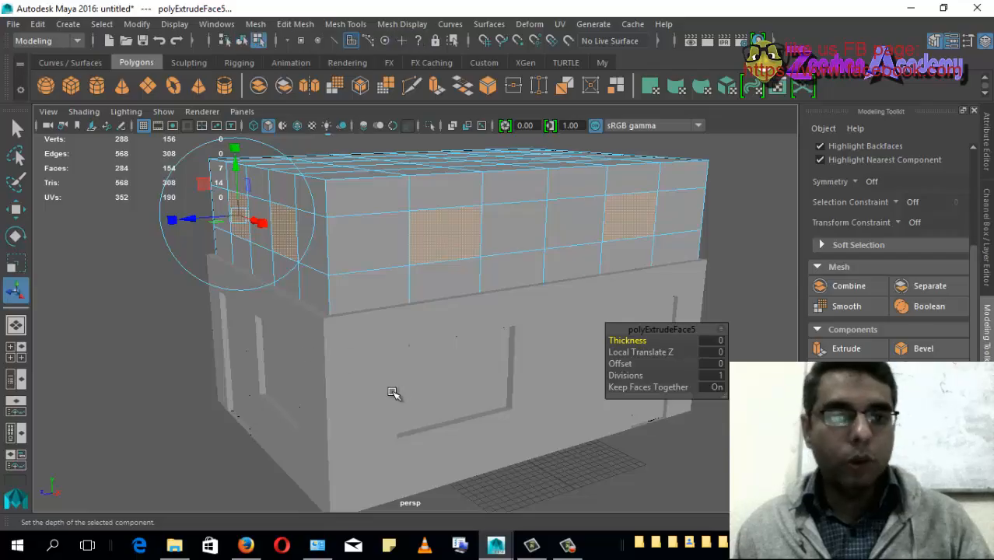
{"action": "mouse_move", "coordinate": [395, 396]}
{"action": "left_mouse_down", "text": "alt"}
{"action": "mouse_move", "coordinate": [413, 359]}
{"action": "mouse_move", "coordinate": [399, 382]}
{"action": "left_mouse_up", "text": "alt"}
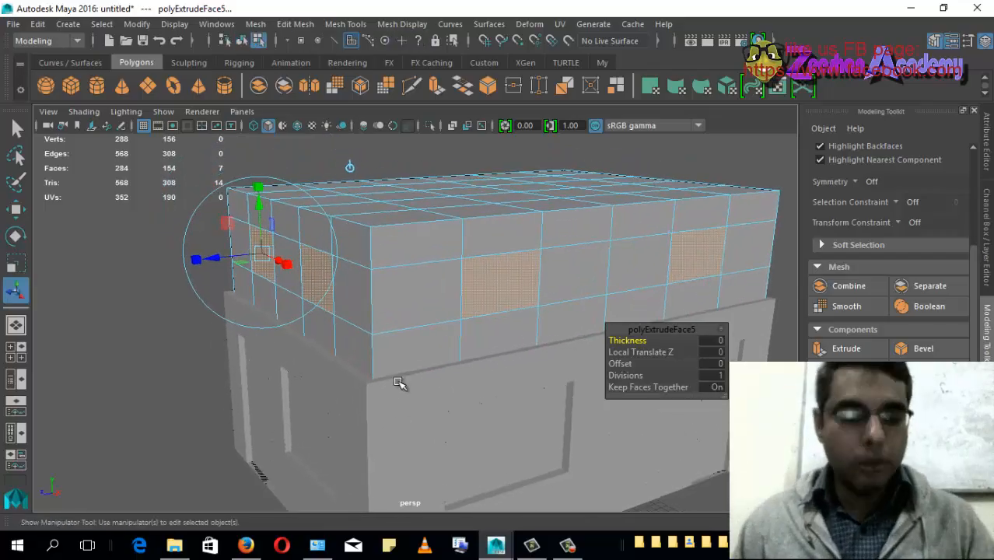
{"action": "left_click_drag", "start_coordinate": [286, 326], "coordinate": [387, 369], "text": "alt"}
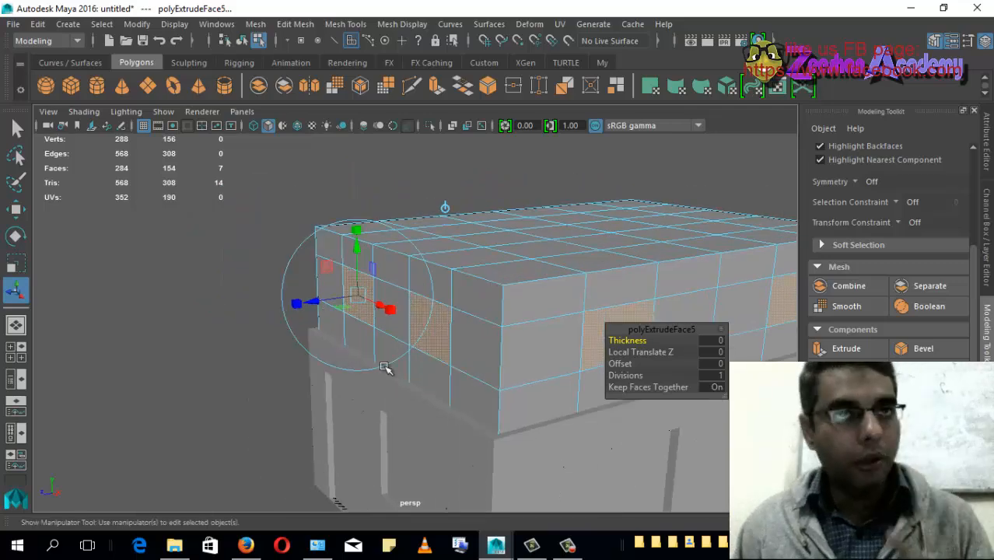
{"action": "mouse_move", "coordinate": [318, 304]}
{"action": "left_mouse_down"}
{"action": "mouse_move", "coordinate": [271, 310]}
{"action": "mouse_move", "coordinate": [308, 309]}
{"action": "left_mouse_up"}
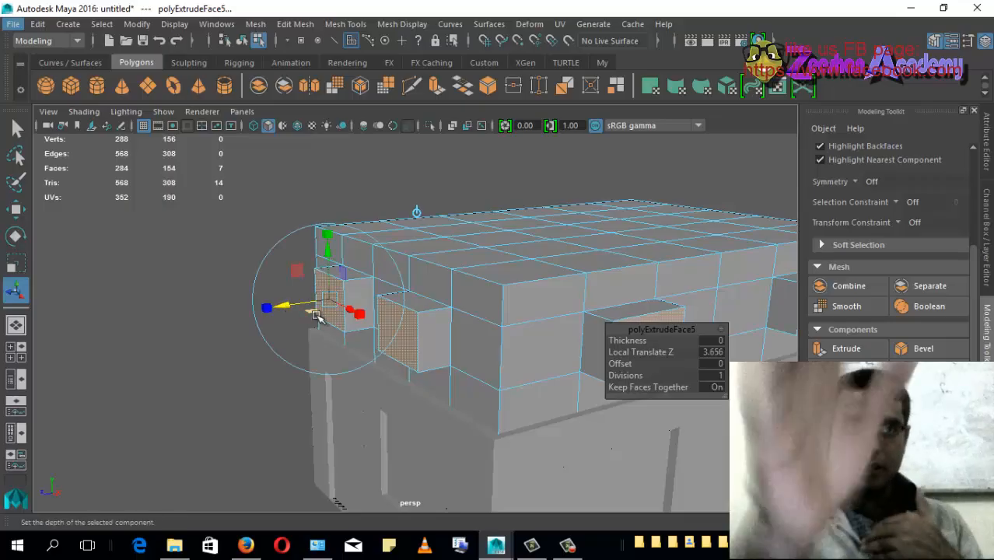
{"action": "left_click_drag", "start_coordinate": [316, 315], "coordinate": [261, 457], "text": "alt"}
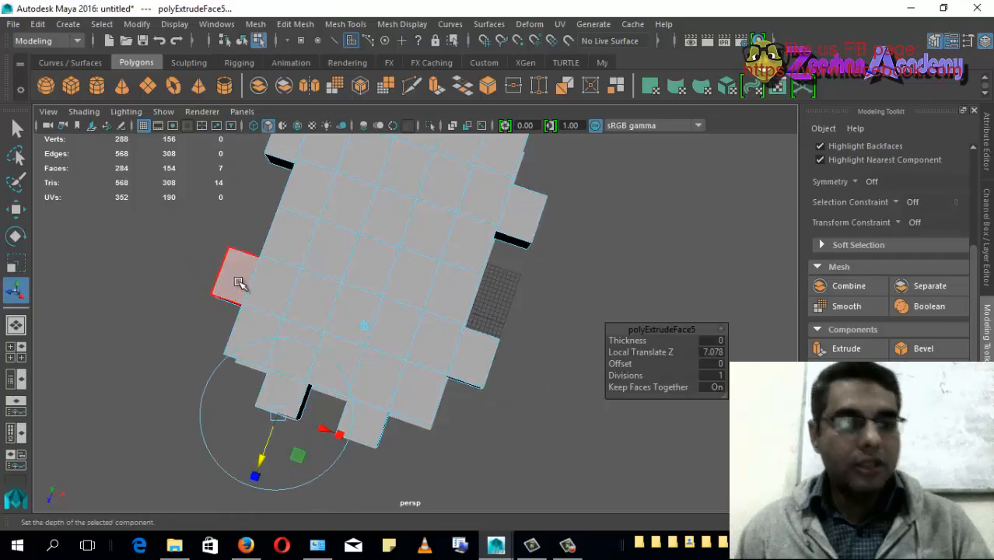
{"action": "left_click_drag", "start_coordinate": [354, 263], "coordinate": [366, 343], "text": "alt"}
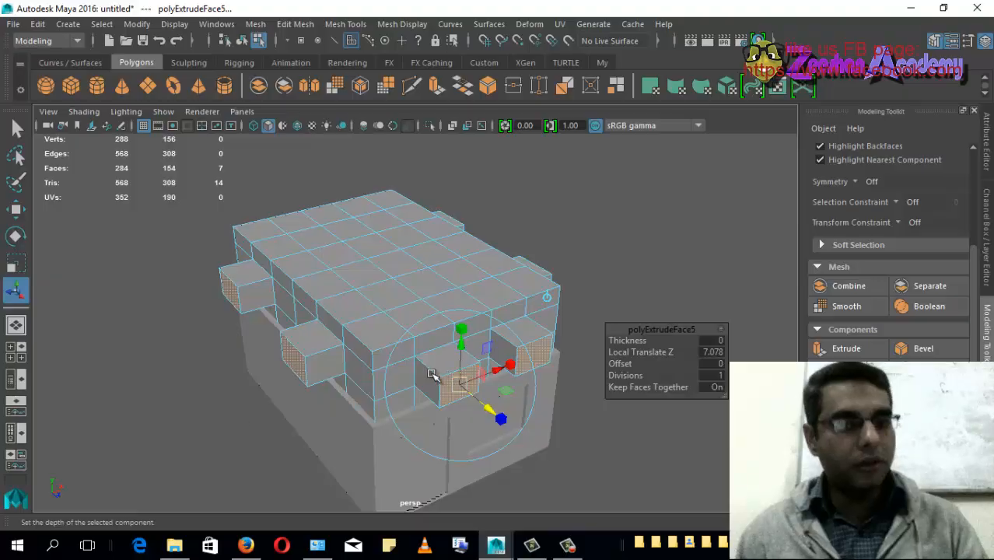
{"action": "left_click_drag", "start_coordinate": [433, 375], "coordinate": [282, 420], "text": "alt"}
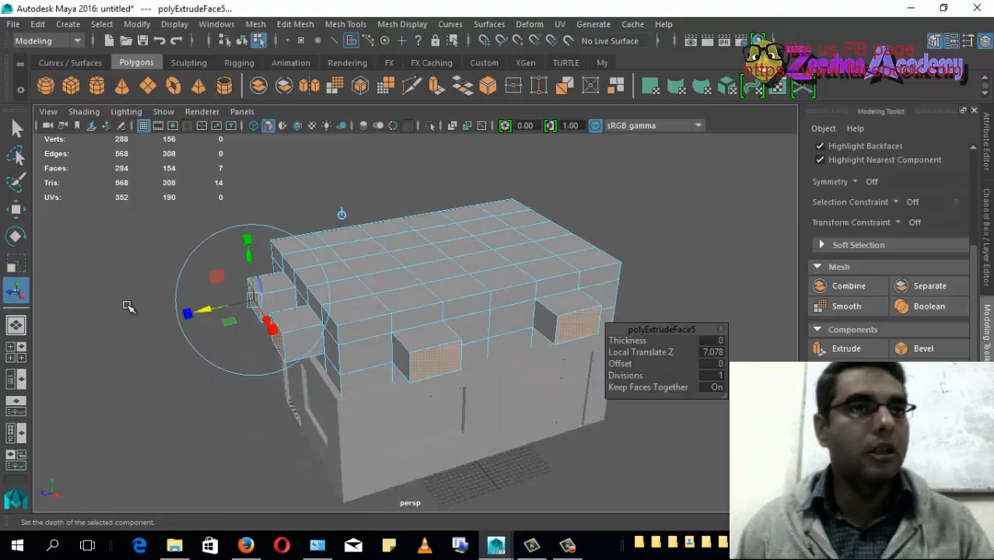
{"action": "middle_click_drag", "start_coordinate": [237, 317], "coordinate": [271, 362], "text": "alt"}
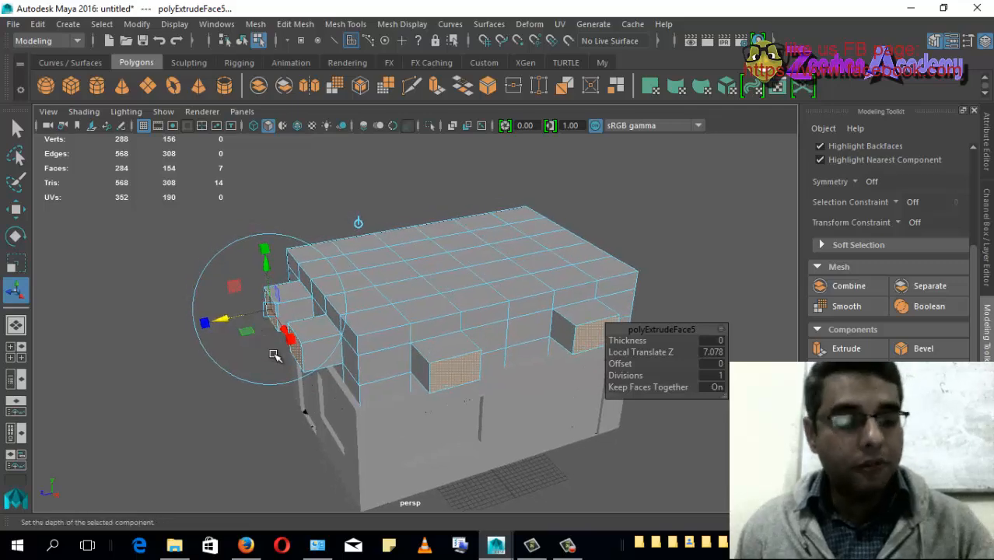
Move the extruded faces of the upper block together toward the front of the building along one world axis.
{"action": "key", "text": "w"}
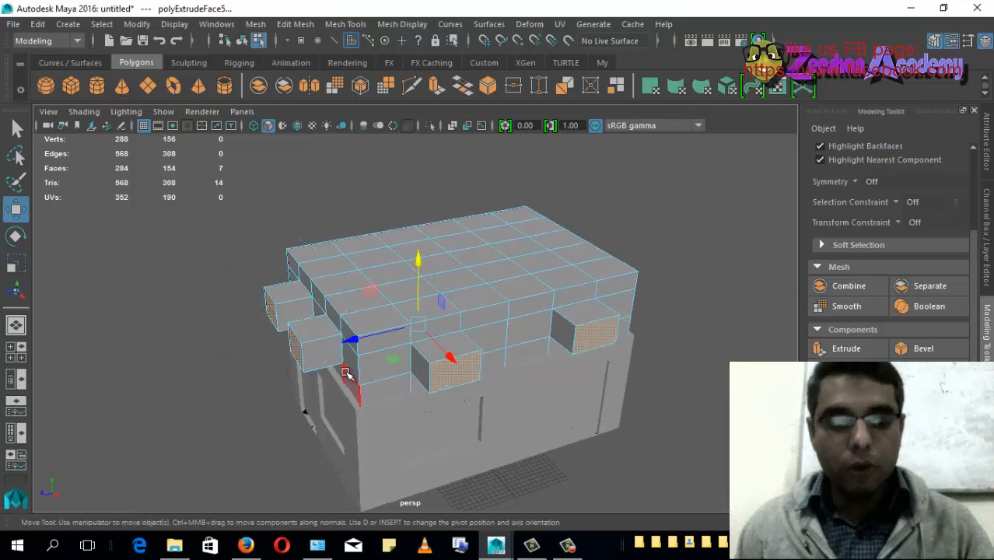
{"action": "left_click_drag", "start_coordinate": [346, 374], "coordinate": [412, 360], "text": "alt"}
{"action": "left_click", "coordinate": [393, 343]}
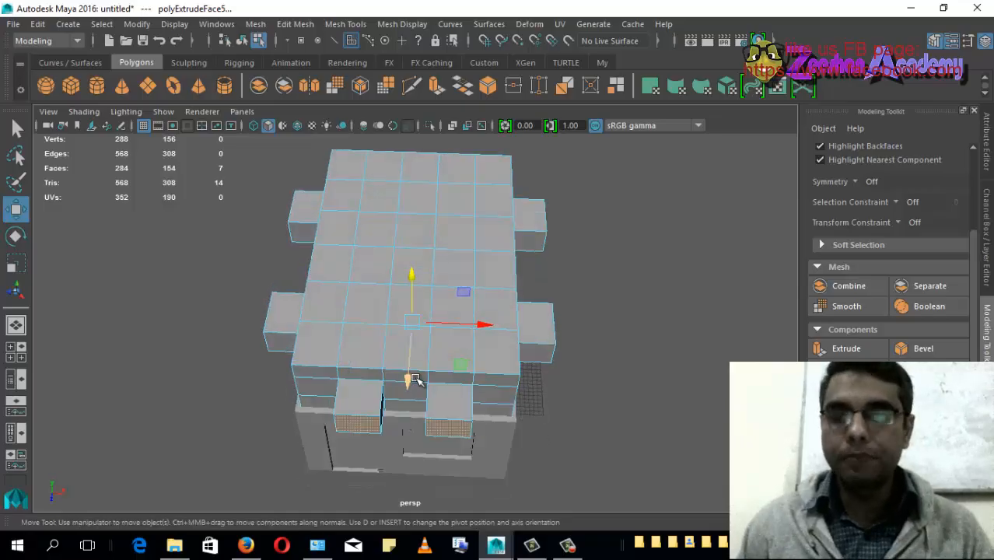
{"action": "left_click_drag", "start_coordinate": [424, 383], "coordinate": [429, 423]}
{"action": "key", "text": "t"}
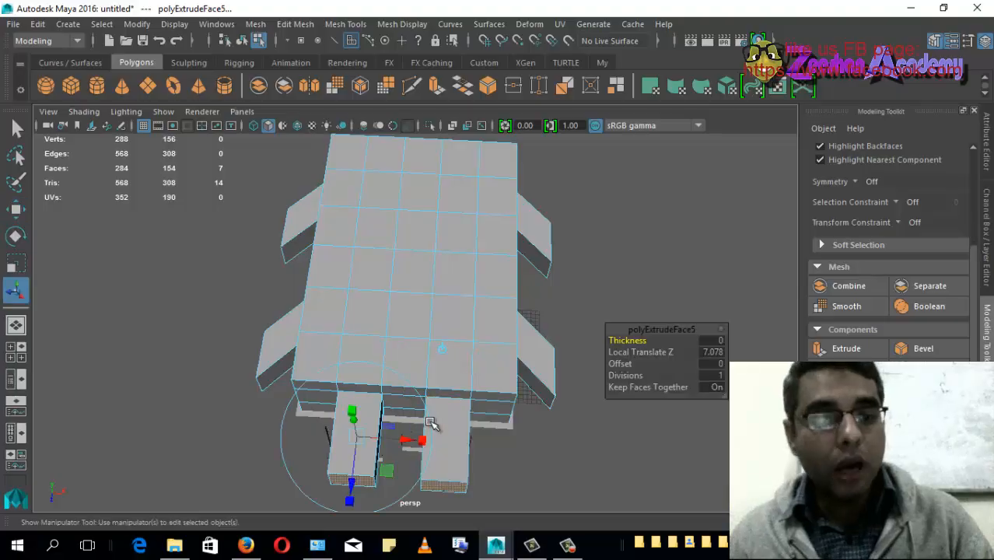
{"action": "right_click_drag", "start_coordinate": [432, 422], "coordinate": [436, 355], "text": "alt"}
{"action": "left_click_drag", "start_coordinate": [435, 356], "coordinate": [420, 334], "text": "alt"}
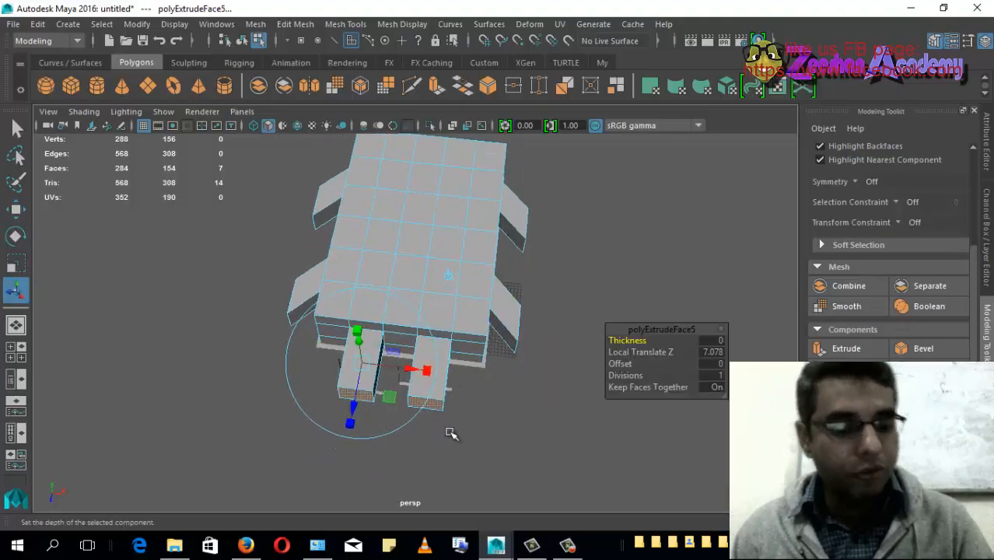
Try moving the extruded faces back toward the rear of the building, and undo that move.
{"action": "key", "text": "w"}
{"action": "left_click_drag", "start_coordinate": [485, 382], "coordinate": [508, 359], "text": "alt"}
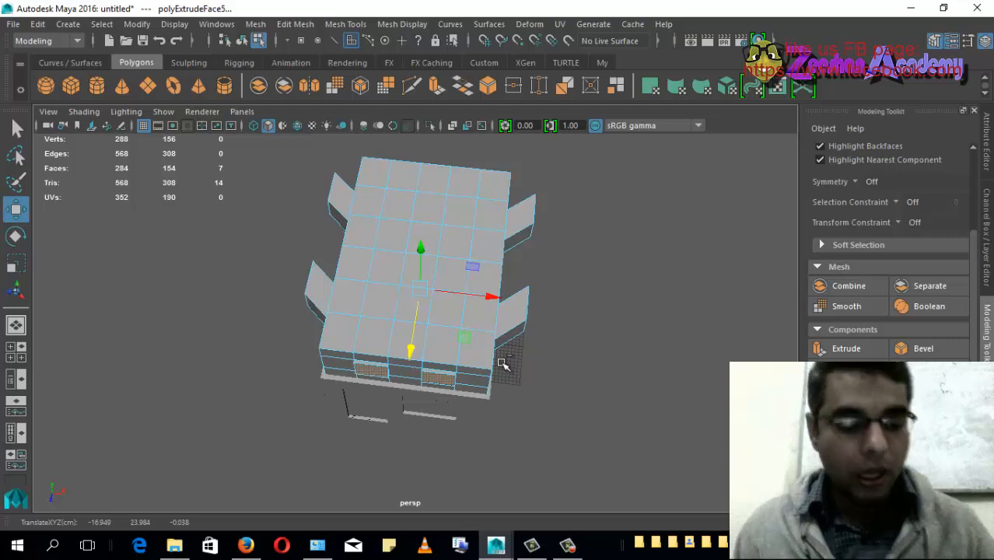
{"action": "key", "text": "ctrl+z"}
{"action": "key", "text": "ctrl+e"}
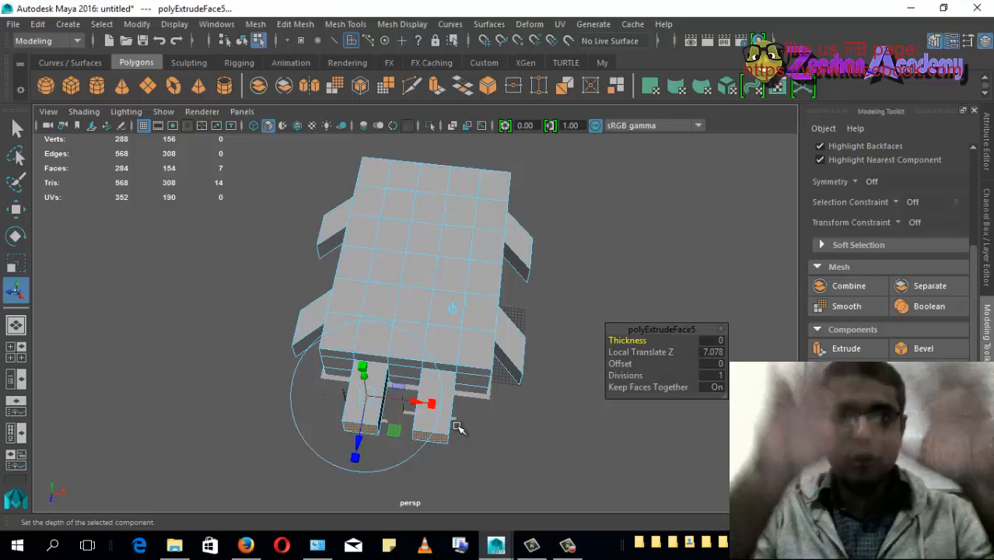
Undo the face moves and the outward extrusion, keeping the window faces of the upper block selected.
{"action": "left_click_drag", "start_coordinate": [396, 398], "coordinate": [348, 362], "text": "alt"}
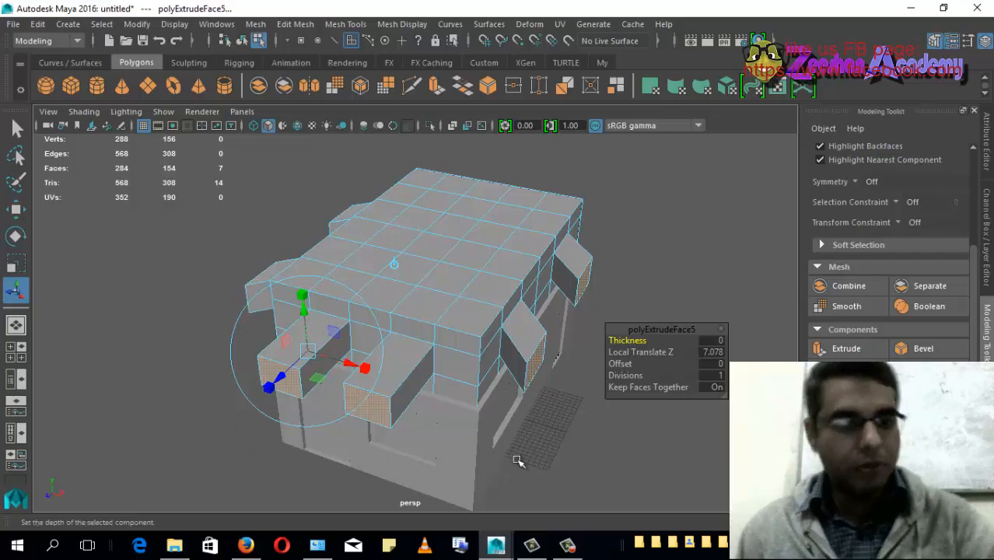
{"action": "left_click_drag", "start_coordinate": [281, 378], "coordinate": [234, 432]}
{"action": "key", "text": "ctrl+z"}
{"action": "key", "text": "ctrl+z"}
{"action": "key", "text": "ctrl+z"}
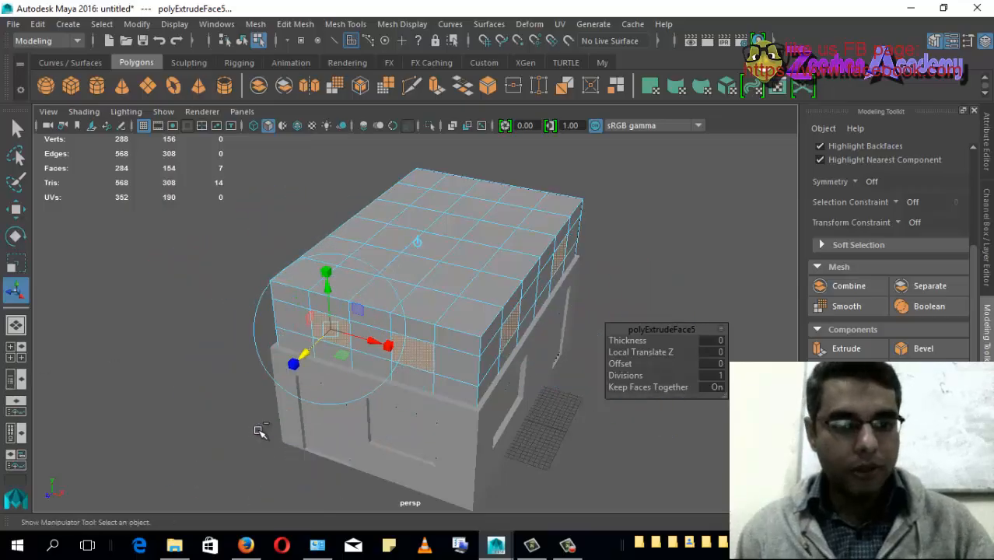
{"action": "left_click_drag", "start_coordinate": [328, 409], "coordinate": [346, 389], "text": "alt"}
{"action": "scroll", "coordinate": [346, 389], "scroll_direction": "up", "scroll_amount": 3}
{"action": "key", "text": "w"}
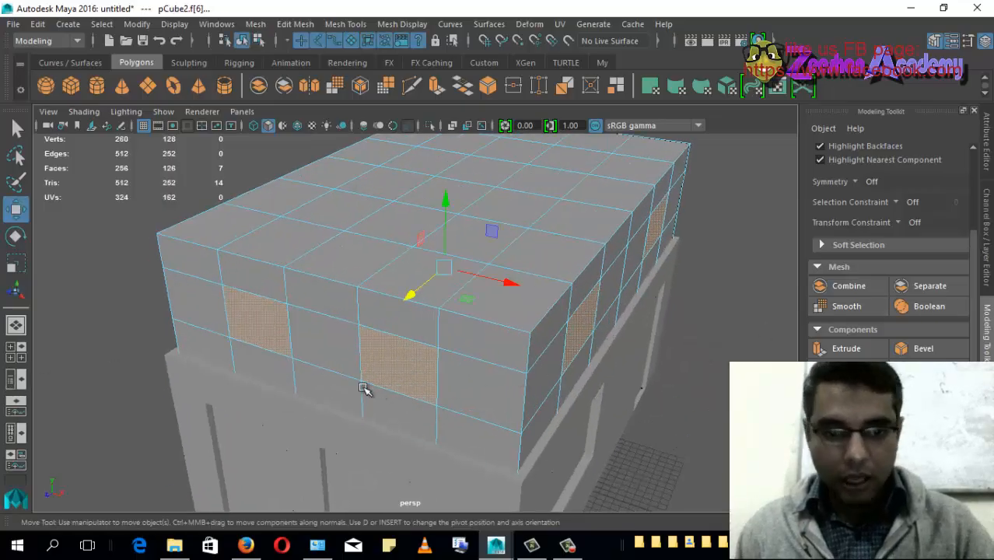
{"action": "mouse_move", "coordinate": [413, 304]}
{"action": "left_mouse_down"}
{"action": "mouse_move", "coordinate": [430, 283]}
{"action": "mouse_move", "coordinate": [415, 304]}
{"action": "left_mouse_up"}
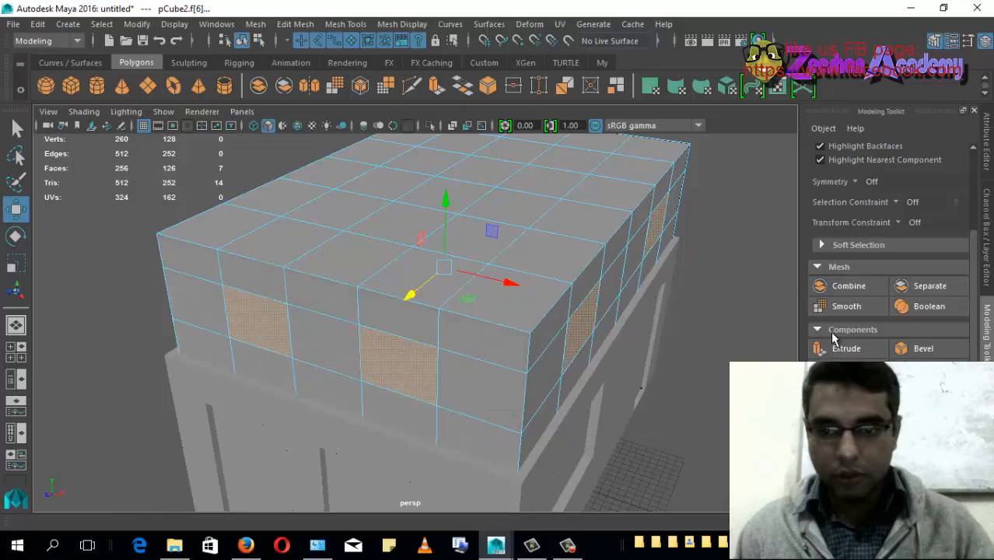
Extrude the selected window faces of the upper block inward to a Local Translate Z of -0.567.
{"action": "left_click_drag", "start_coordinate": [478, 337], "coordinate": [346, 310], "text": "alt"}
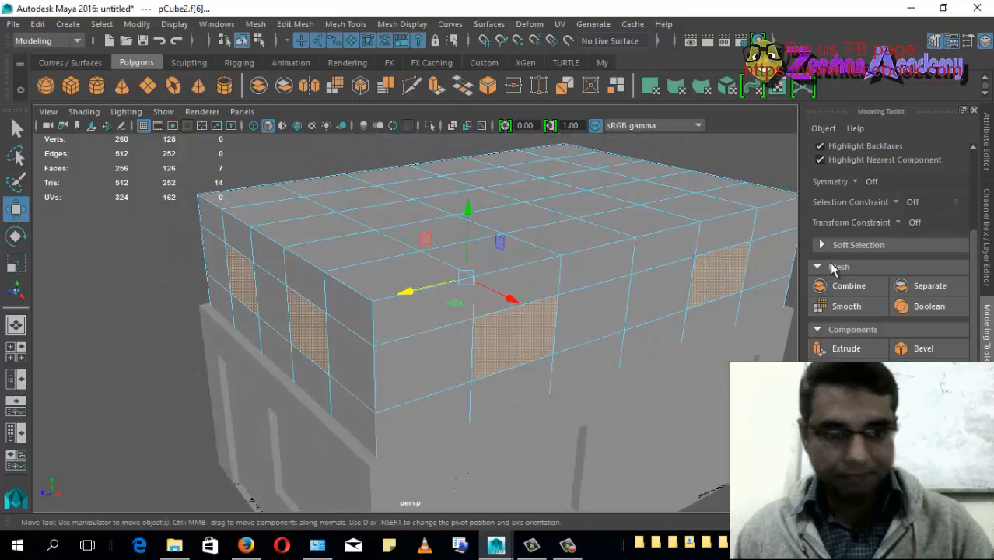
{"action": "left_click", "coordinate": [825, 350]}
{"action": "left_click_drag", "start_coordinate": [200, 290], "coordinate": [205, 293]}
{"action": "left_click_drag", "start_coordinate": [206, 295], "coordinate": [248, 362], "text": "alt"}
{"action": "scroll", "coordinate": [304, 288], "scroll_direction": "up", "scroll_amount": 5}
{"action": "scroll", "coordinate": [332, 389], "scroll_direction": "up", "scroll_amount": 3}
{"action": "left_click_drag", "start_coordinate": [207, 336], "coordinate": [199, 342]}
{"action": "scroll", "coordinate": [282, 409], "scroll_direction": "down", "scroll_amount": 5}
{"action": "left_click_drag", "start_coordinate": [282, 409], "coordinate": [506, 443], "text": "alt"}
{"action": "scroll", "coordinate": [519, 410], "scroll_direction": "down", "scroll_amount": 5}
{"action": "left_click_drag", "start_coordinate": [467, 335], "coordinate": [385, 349], "text": "alt"}
{"action": "left_click_drag", "start_coordinate": [525, 330], "coordinate": [455, 310], "text": "alt"}
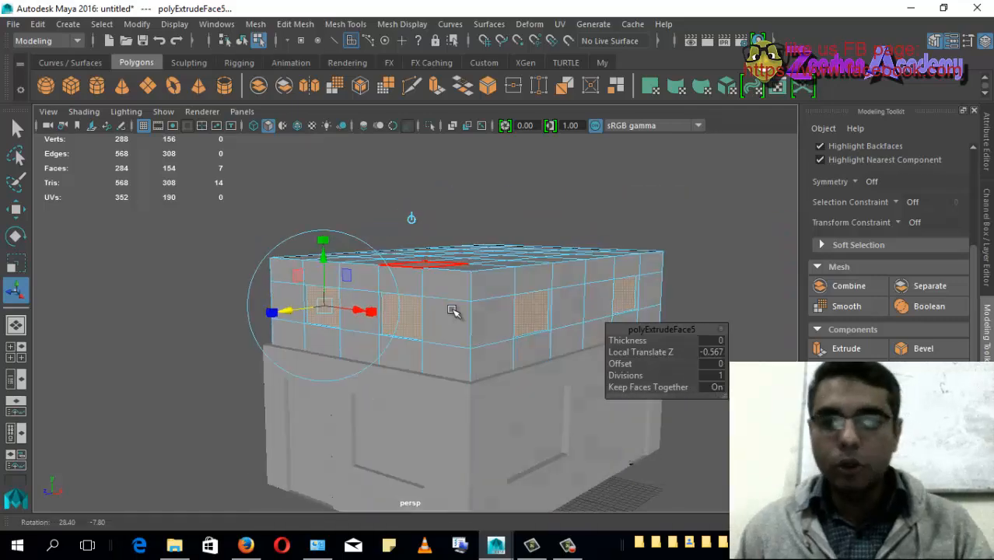
Return to object mode, create a large polygon pyramid for the roof, and position it beside the building.
{"action": "right_click_drag", "start_coordinate": [473, 237], "coordinate": [517, 233]}
{"action": "left_click_drag", "start_coordinate": [517, 322], "coordinate": [435, 392], "text": "alt"}
{"action": "left_click", "coordinate": [198, 85]}
{"action": "key", "text": "w"}
{"action": "left_click_drag", "start_coordinate": [473, 390], "coordinate": [410, 380], "text": "alt"}
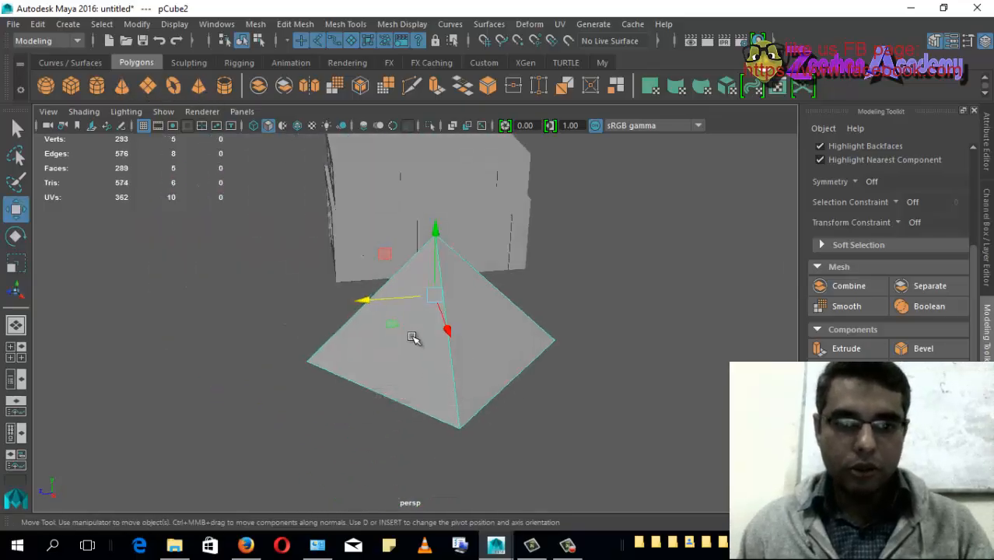
{"action": "left_click_drag", "start_coordinate": [434, 236], "coordinate": [470, 323], "text": "alt"}
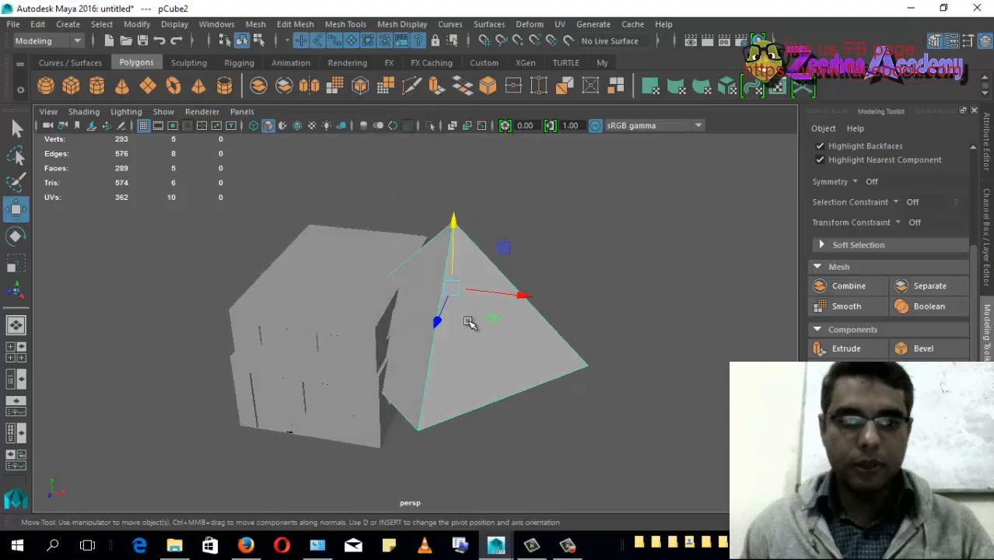
{"action": "left_click_drag", "start_coordinate": [521, 303], "coordinate": [519, 378], "text": "alt"}
Try rotating the pyramid freely by about 29° around its vertical axis to align it with the building.
{"action": "key", "text": "e"}
{"action": "left_click_drag", "start_coordinate": [462, 373], "coordinate": [478, 333], "text": "alt"}
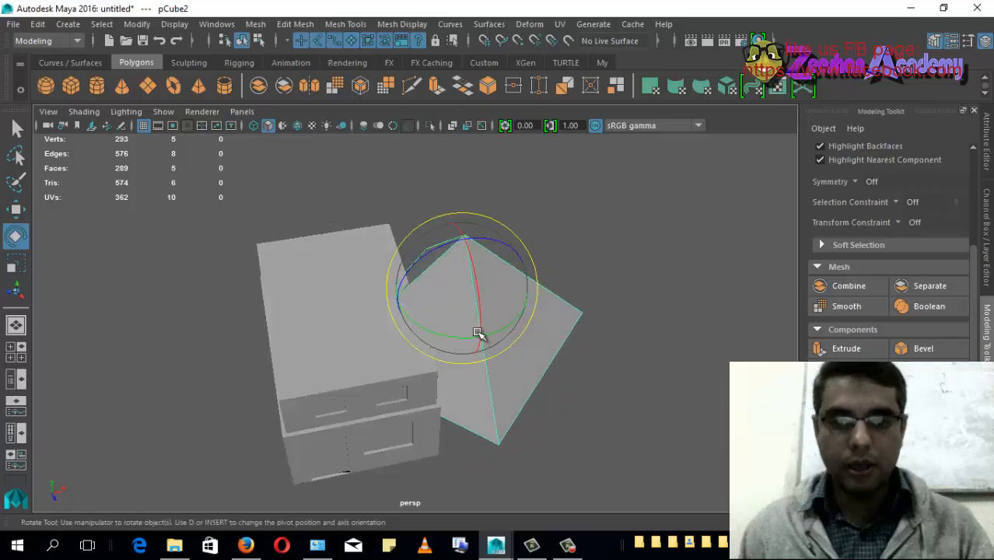
{"action": "left_click", "coordinate": [985, 200]}
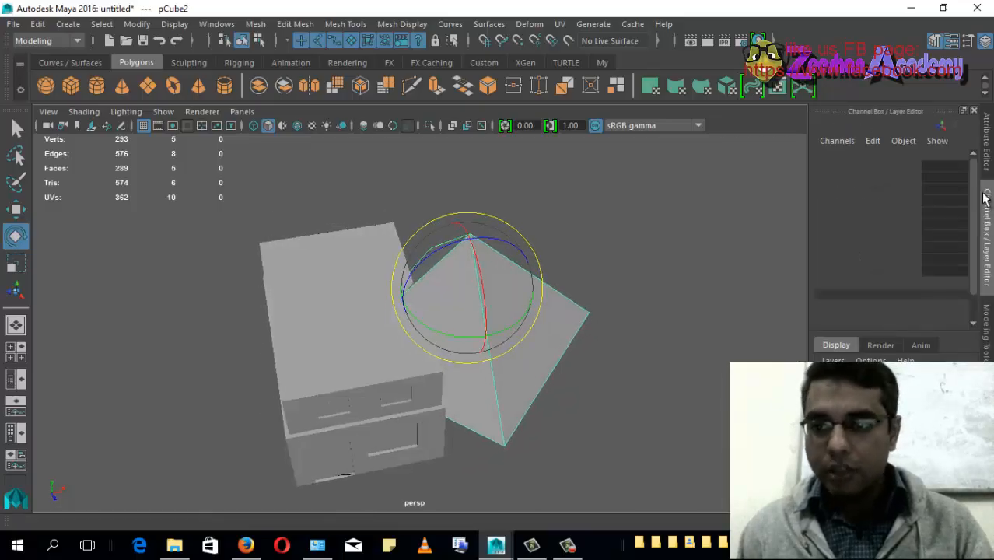
{"action": "middle_click_drag", "start_coordinate": [608, 276], "coordinate": [599, 287], "text": "alt"}
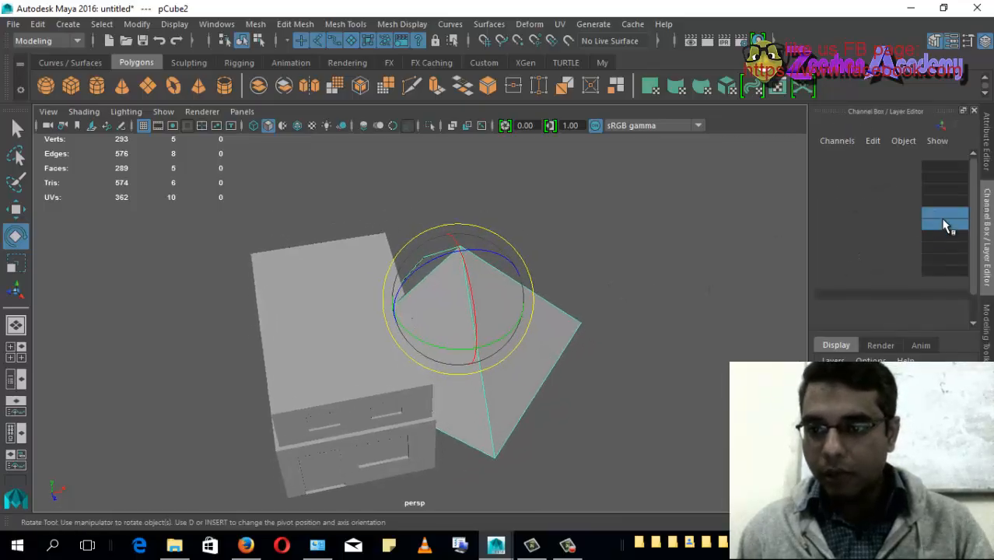
{"action": "left_click_drag", "start_coordinate": [533, 309], "coordinate": [479, 315], "text": "alt"}
{"action": "left_click_drag", "start_coordinate": [465, 360], "coordinate": [482, 370]}
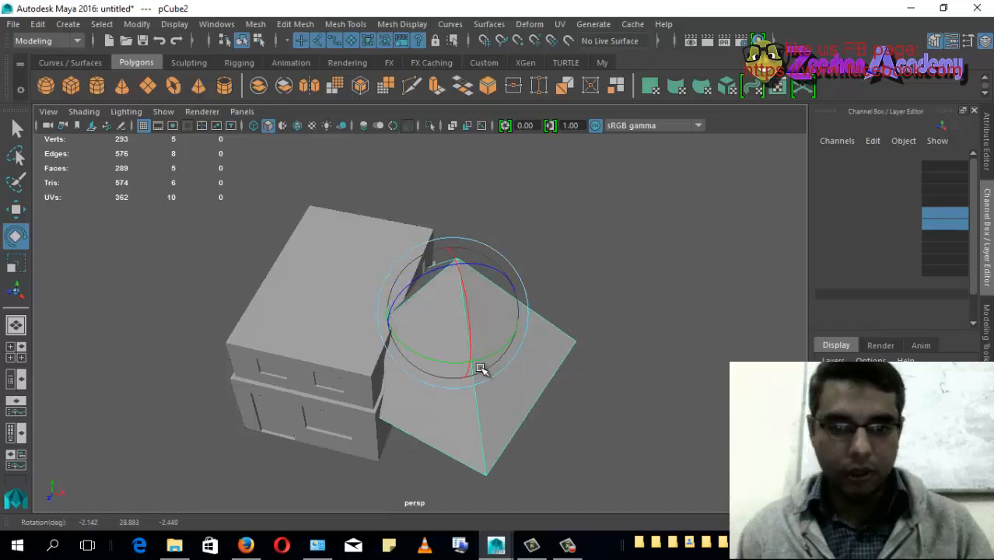
{"action": "left_click_drag", "start_coordinate": [510, 321], "coordinate": [466, 295], "text": "alt"}
{"action": "key", "text": "w"}
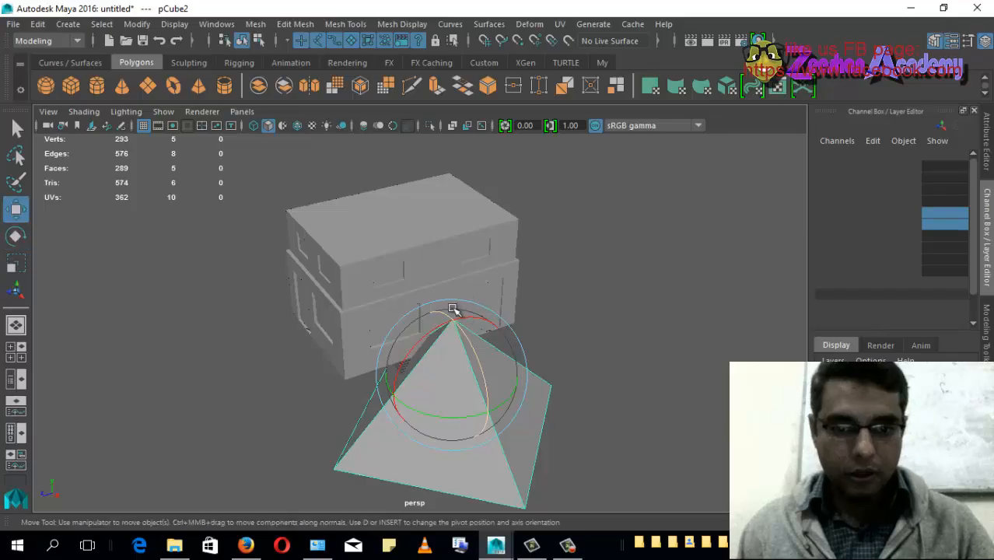
Save the scene as a Maya Binary file named VillageHut in the project's scenes folder.
{"action": "key", "text": "ctrl+s"}
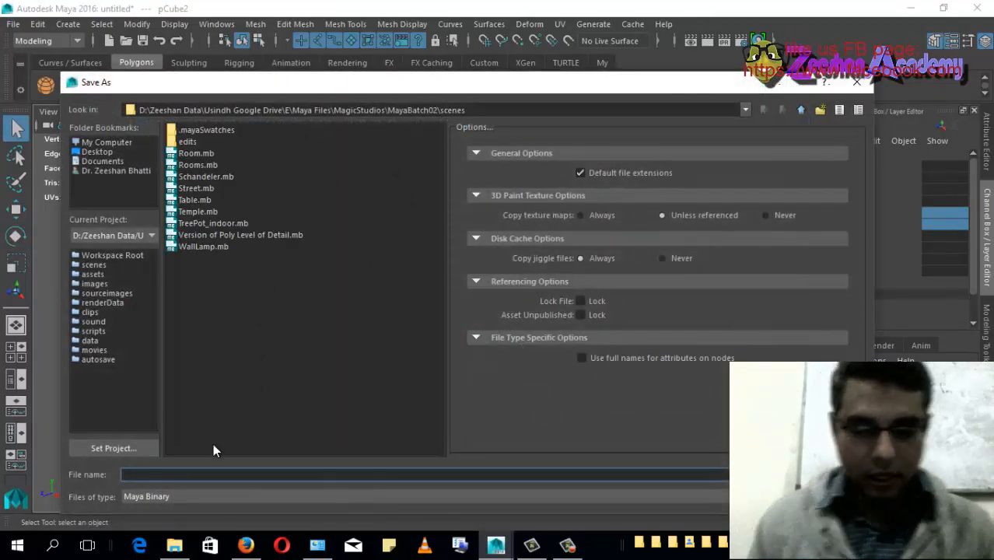
{"action": "type", "text": "V"}
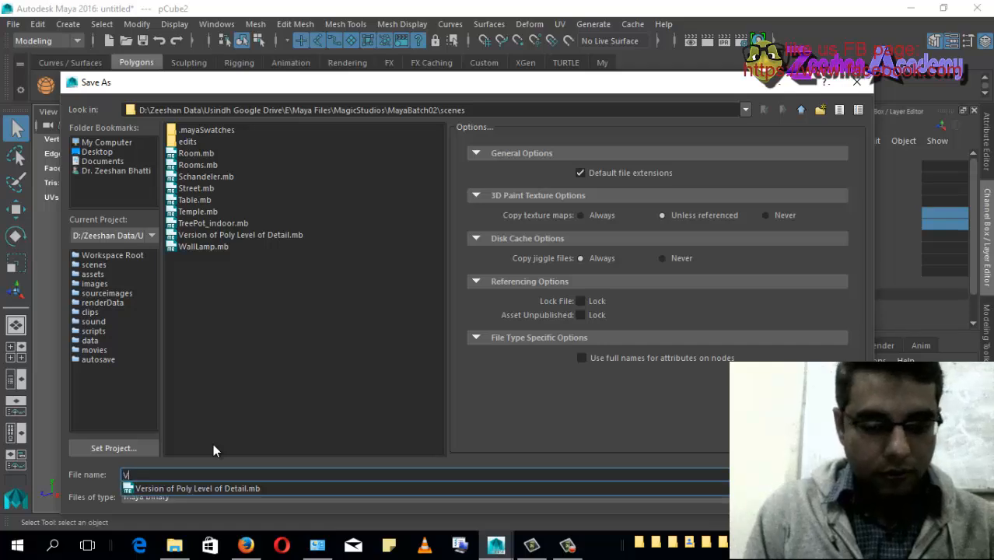
{"action": "type", "text": "illage"}
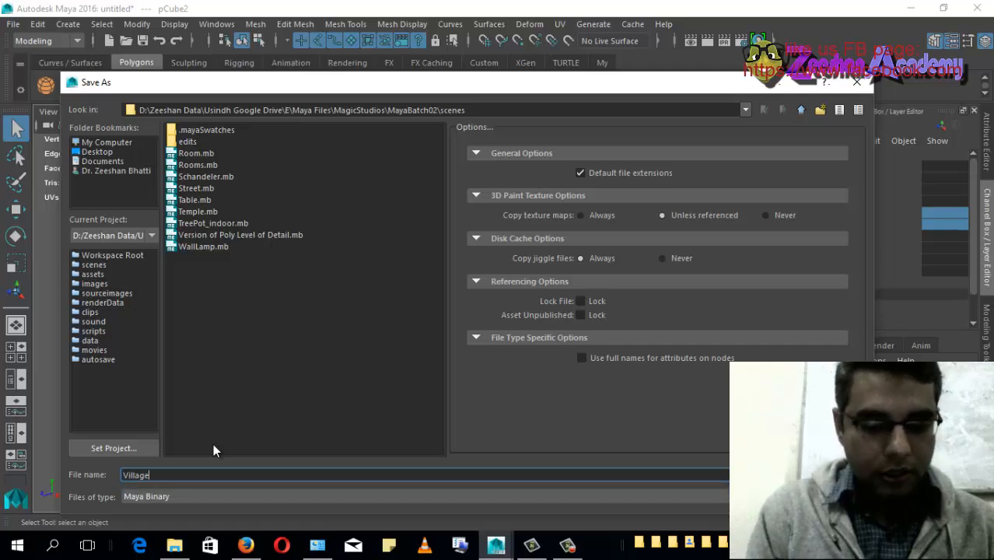
{"action": "type", "text": "Hut"}
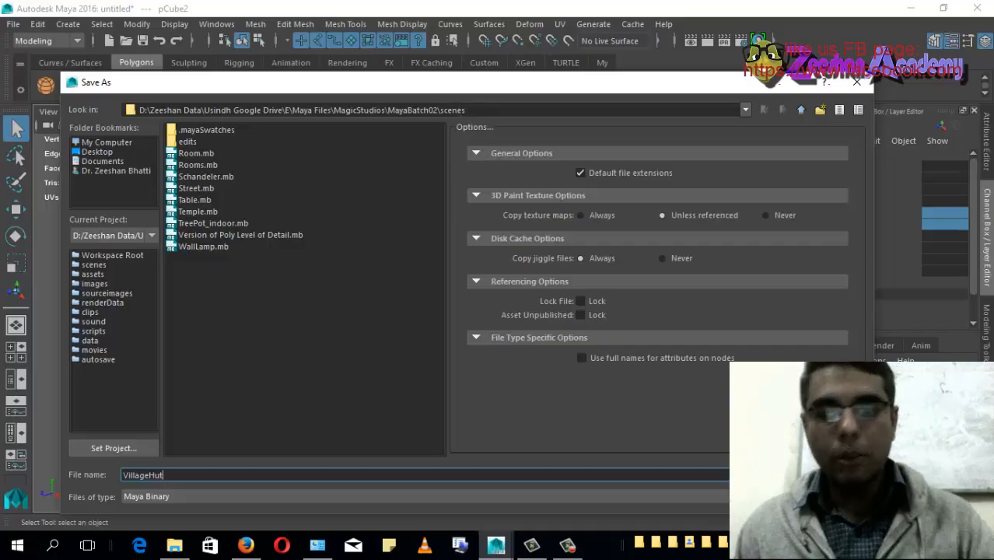
{"action": "key", "text": "Return"}
Rotate the pyramid to about 48.9° around its vertical axis and raise it to the top of the building.
{"action": "key", "text": "space"}
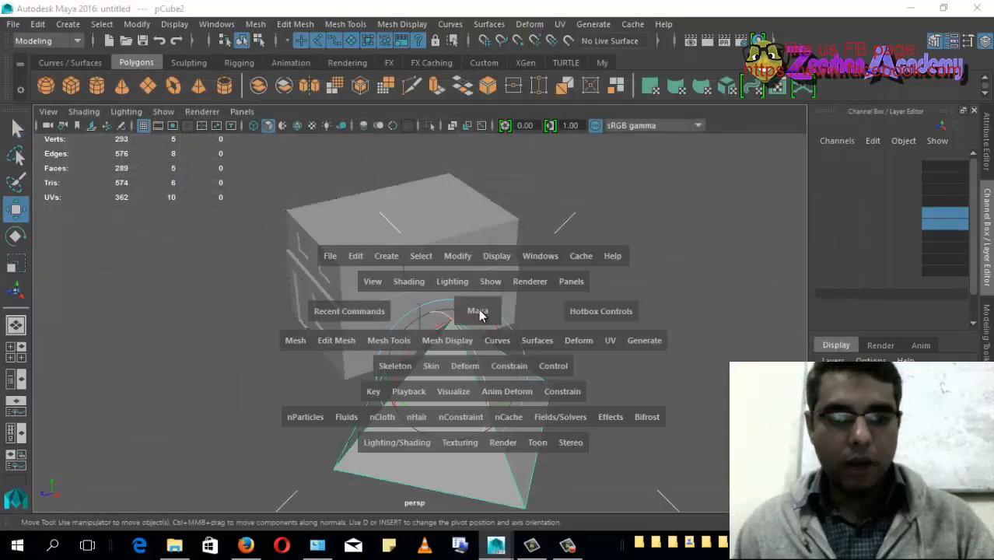
{"action": "left_click", "coordinate": [473, 311]}
{"action": "left_click_drag", "start_coordinate": [476, 355], "coordinate": [502, 388], "text": "alt"}
{"action": "key", "text": "e"}
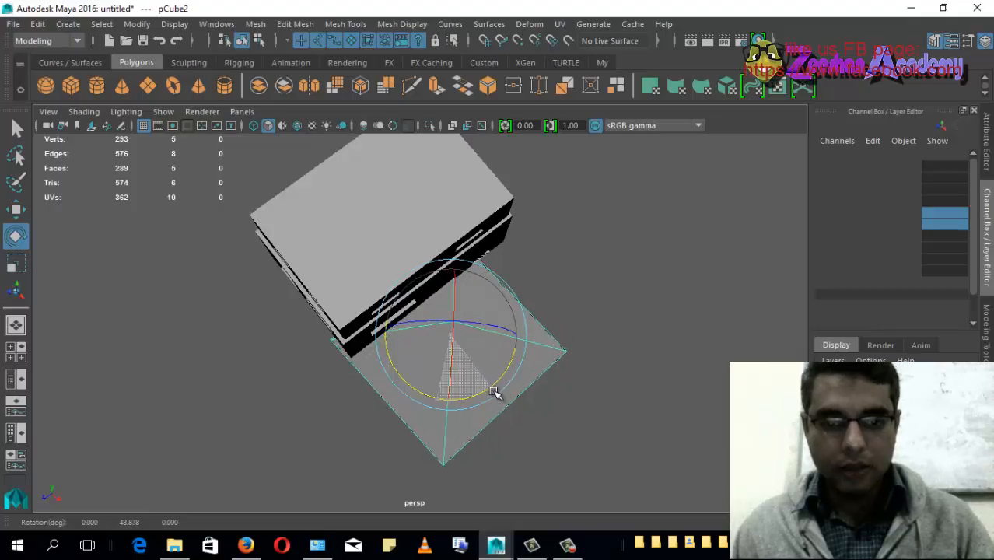
{"action": "key", "text": "w"}
{"action": "left_click_drag", "start_coordinate": [469, 349], "coordinate": [441, 115], "text": "alt"}
{"action": "left_click_drag", "start_coordinate": [339, 206], "coordinate": [191, 317], "text": "alt"}
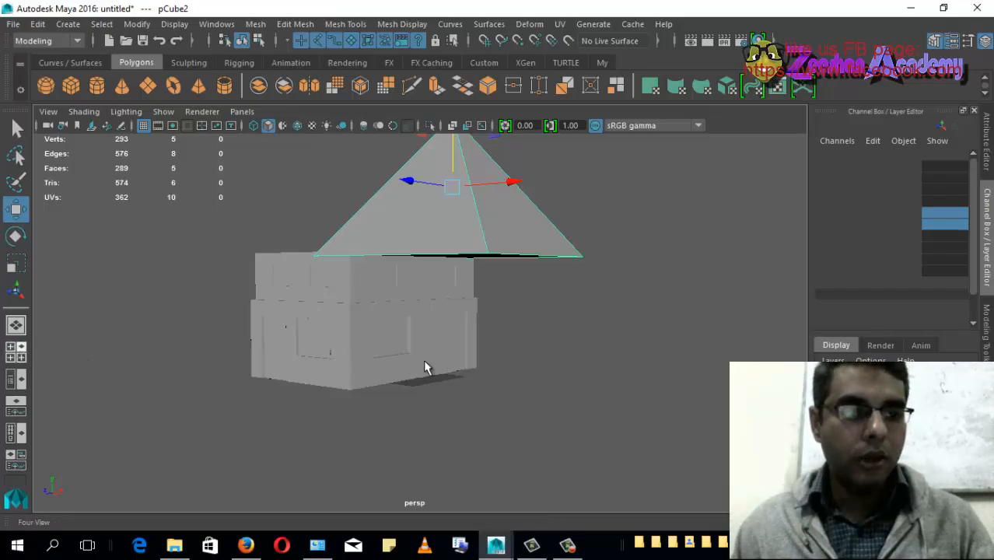
Frame the pyramid in the orthographic views and move it horizontally over the building in the front view.
{"action": "key", "text": "space"}
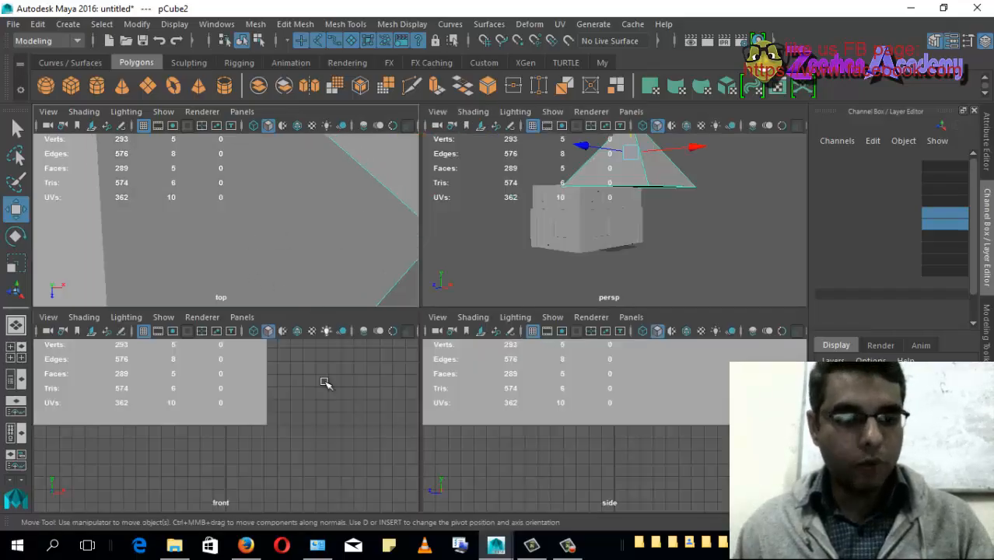
{"action": "key", "text": "f"}
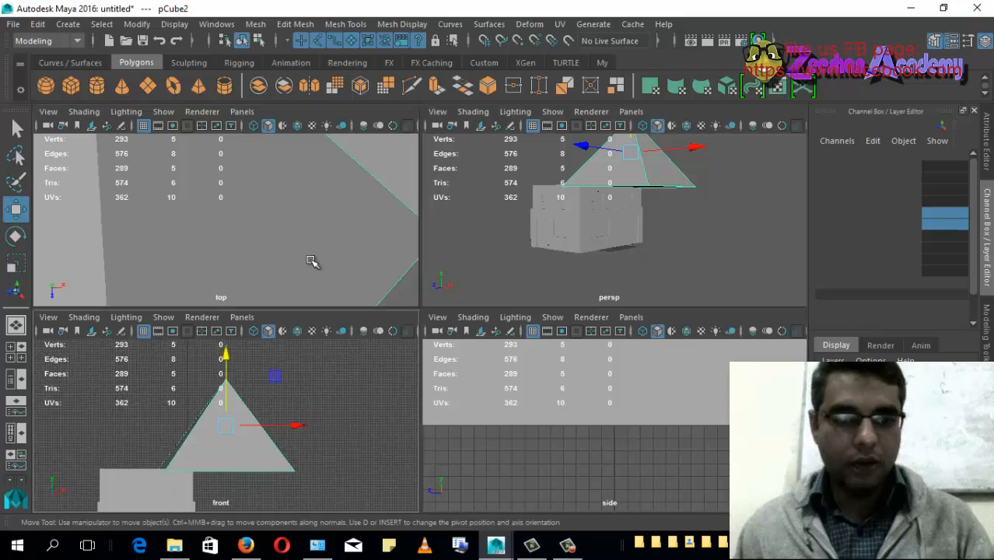
{"action": "key", "text": "f"}
{"action": "middle_click_drag", "start_coordinate": [212, 490], "coordinate": [301, 432], "text": "alt"}
{"action": "key", "text": "space"}
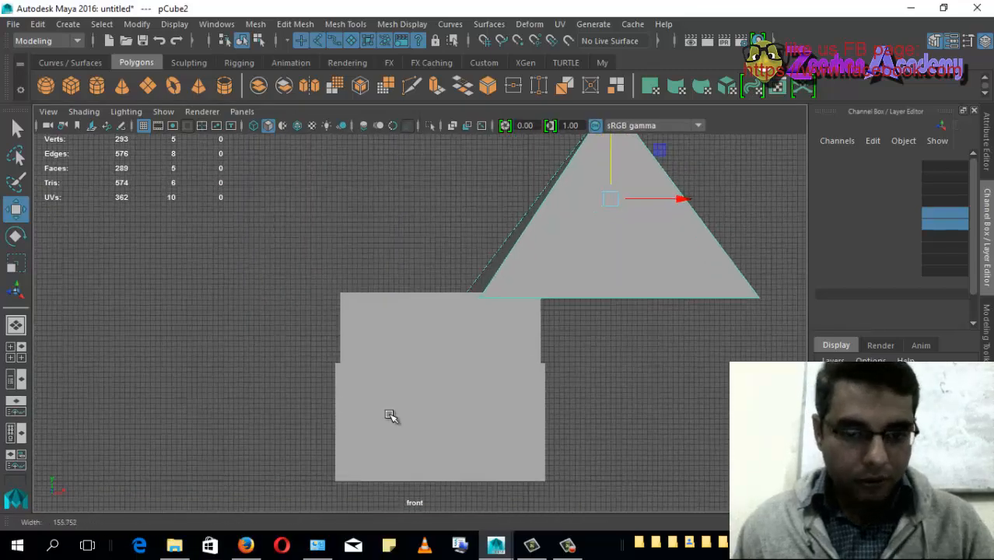
{"action": "left_click_drag", "start_coordinate": [622, 229], "coordinate": [526, 241]}
Rotate the pyramid around its vertical axis to about 45.1° so its base squares with the building.
{"action": "key", "text": "e"}
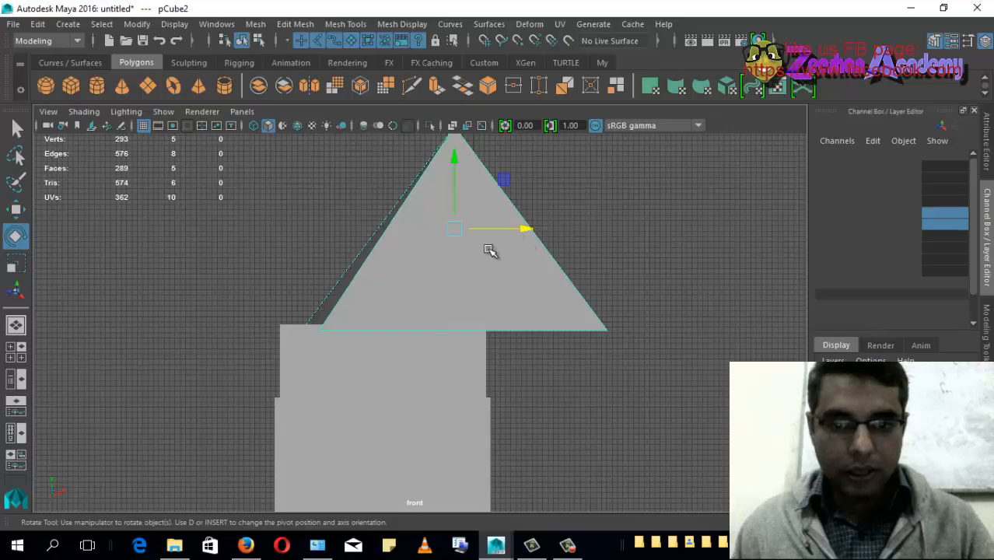
{"action": "middle_click_drag", "start_coordinate": [488, 249], "coordinate": [490, 315], "text": "alt"}
{"action": "left_click_drag", "start_coordinate": [480, 282], "coordinate": [477, 288]}
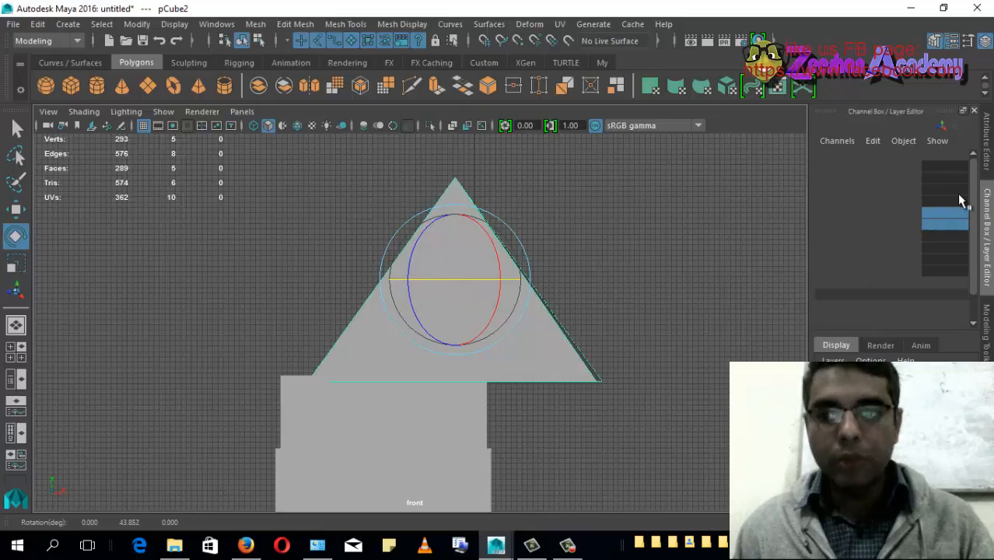
{"action": "left_click_drag", "start_coordinate": [450, 279], "coordinate": [451, 279]}
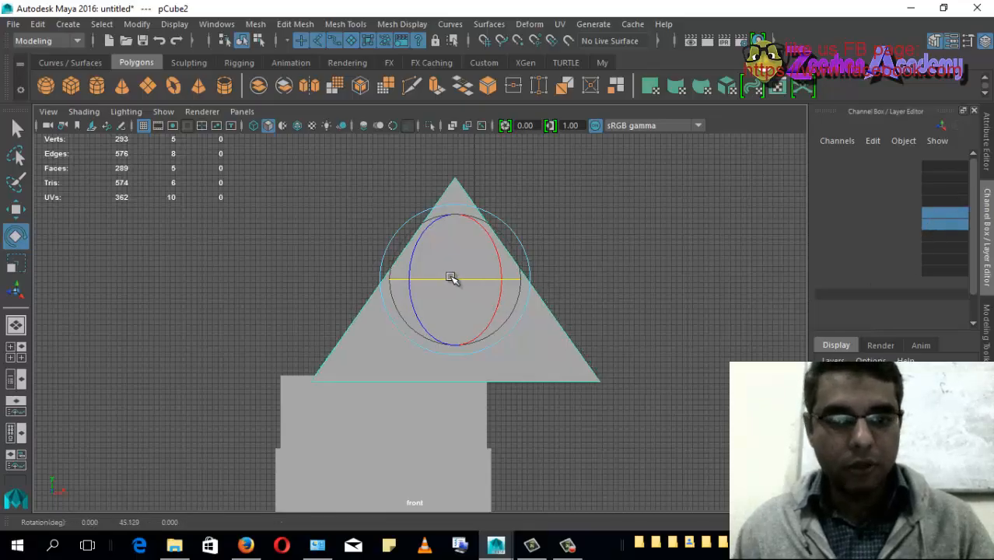
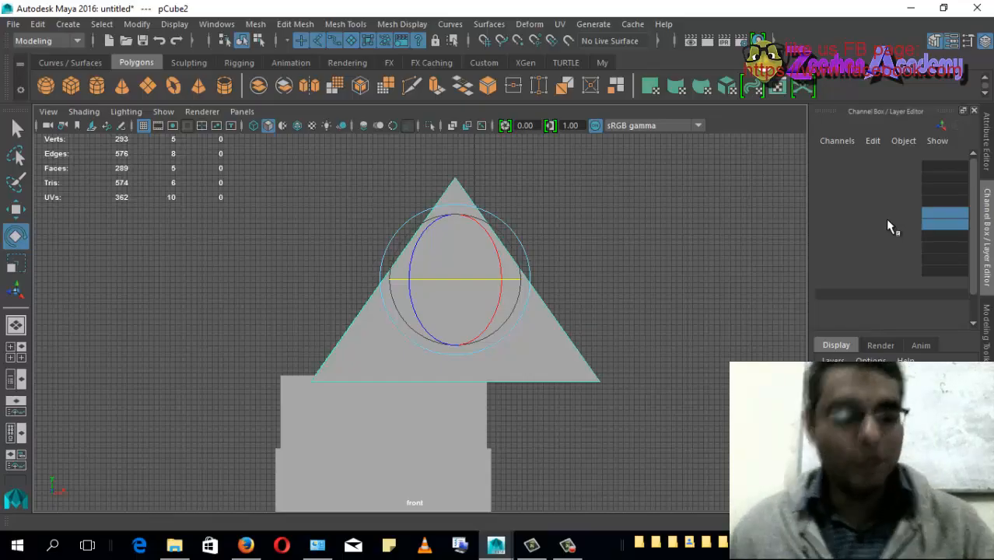
Move the pyramid along Z to about -1.26 in the side view so it sits over the building.
{"action": "middle_click_drag", "start_coordinate": [500, 293], "coordinate": [480, 311], "text": "alt"}
{"action": "key", "text": "space"}
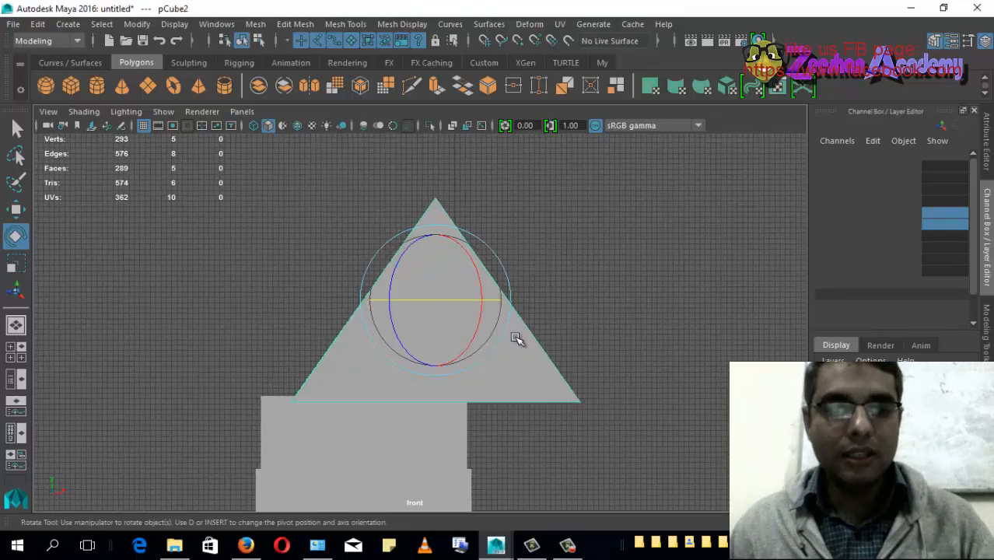
{"action": "left_click_drag", "start_coordinate": [516, 338], "coordinate": [502, 338], "text": "alt"}
{"action": "key", "text": "space"}
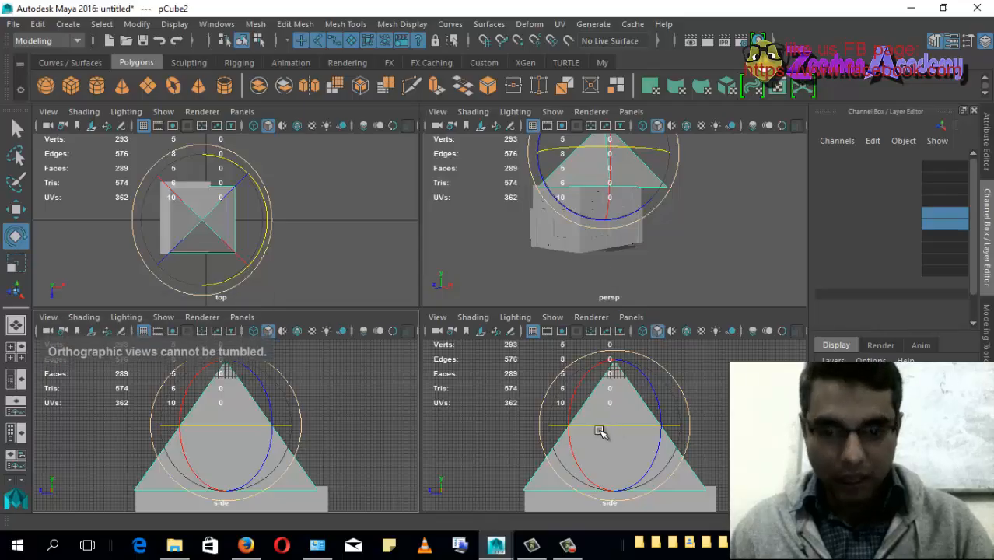
{"action": "left_click_drag", "start_coordinate": [602, 433], "coordinate": [624, 407], "text": "alt"}
{"action": "key", "text": "space"}
{"action": "key", "text": "w"}
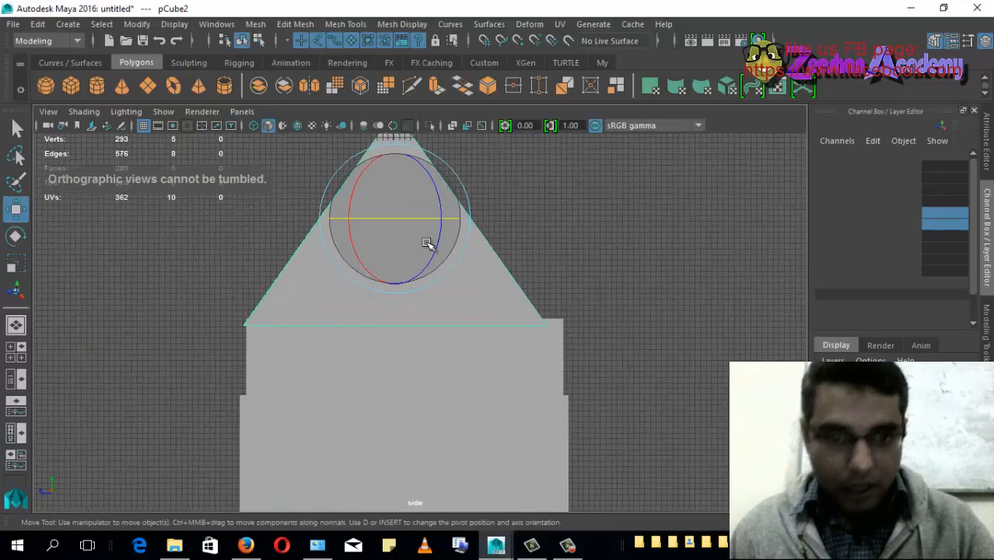
{"action": "middle_click_drag", "start_coordinate": [410, 224], "coordinate": [432, 288], "text": "alt"}
{"action": "left_click_drag", "start_coordinate": [344, 284], "coordinate": [350, 294]}
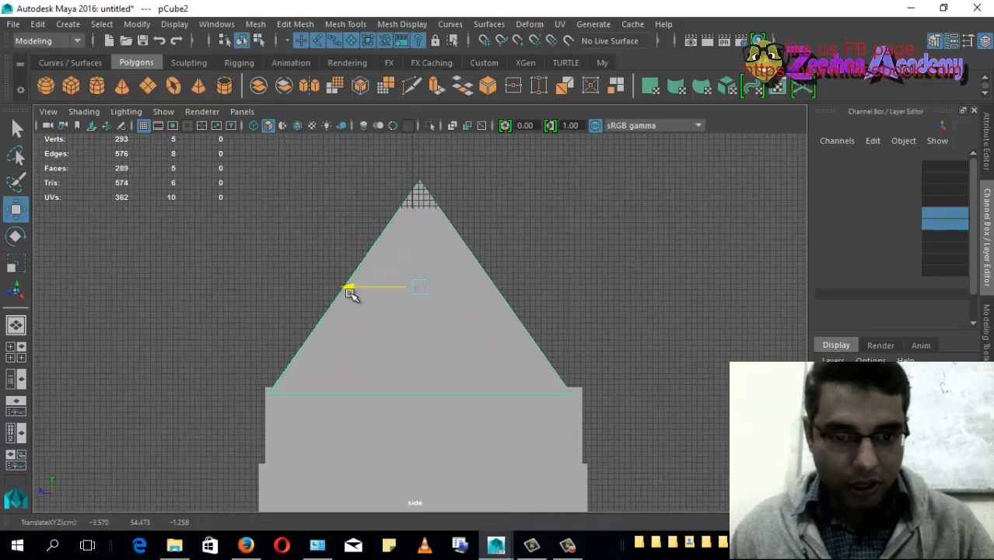
Scale the pyramid uniformly to about 1.09 so its base spans the building's depth.
{"action": "key", "text": "r"}
{"action": "middle_click_drag", "start_coordinate": [398, 324], "coordinate": [434, 305], "text": "alt"}
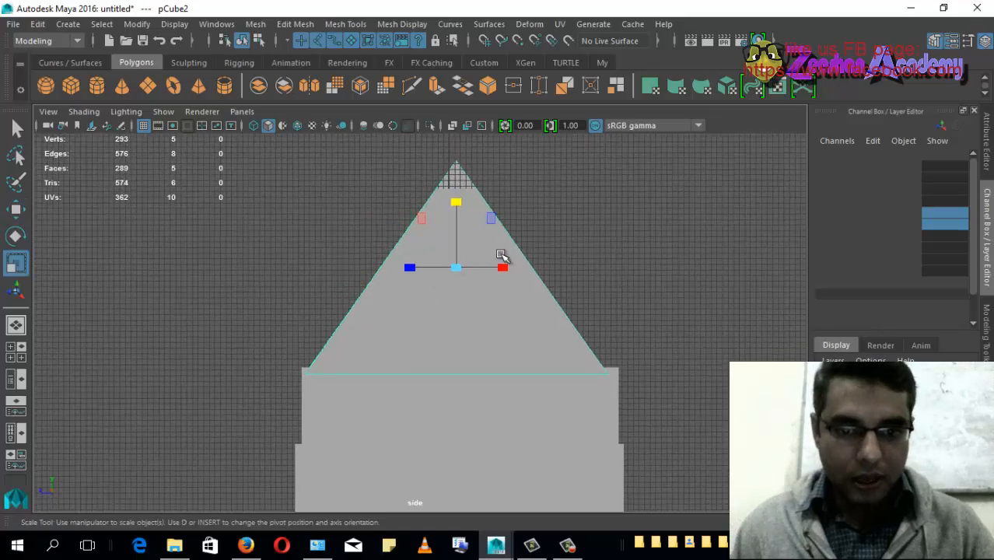
{"action": "left_click_drag", "start_coordinate": [457, 269], "coordinate": [504, 273]}
Raise the pyramid to about Y 56.82 and shift it to about Z -2.04 over the upper block.
{"action": "key", "text": "w"}
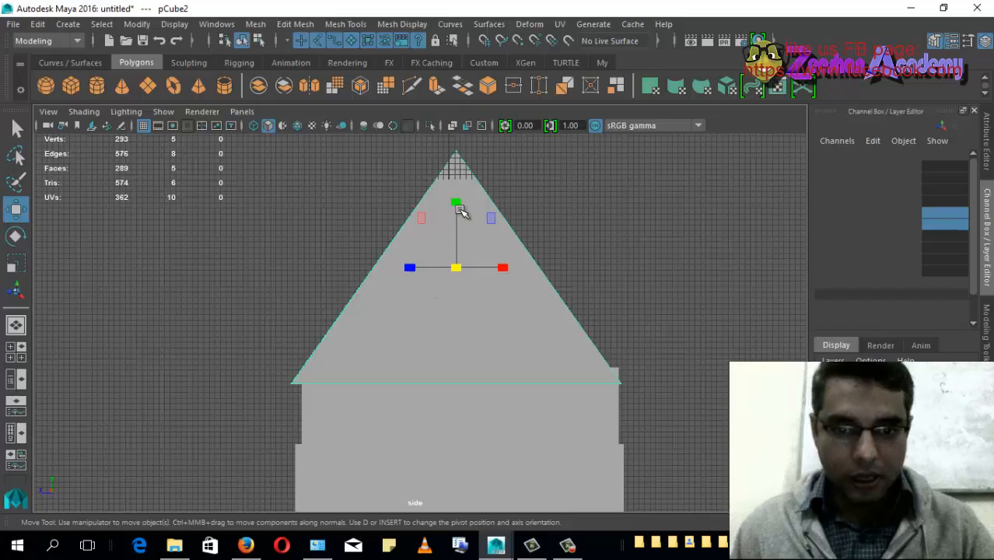
{"action": "middle_click_drag", "start_coordinate": [460, 242], "coordinate": [451, 291], "text": "alt"}
{"action": "left_click_drag", "start_coordinate": [448, 253], "coordinate": [455, 242]}
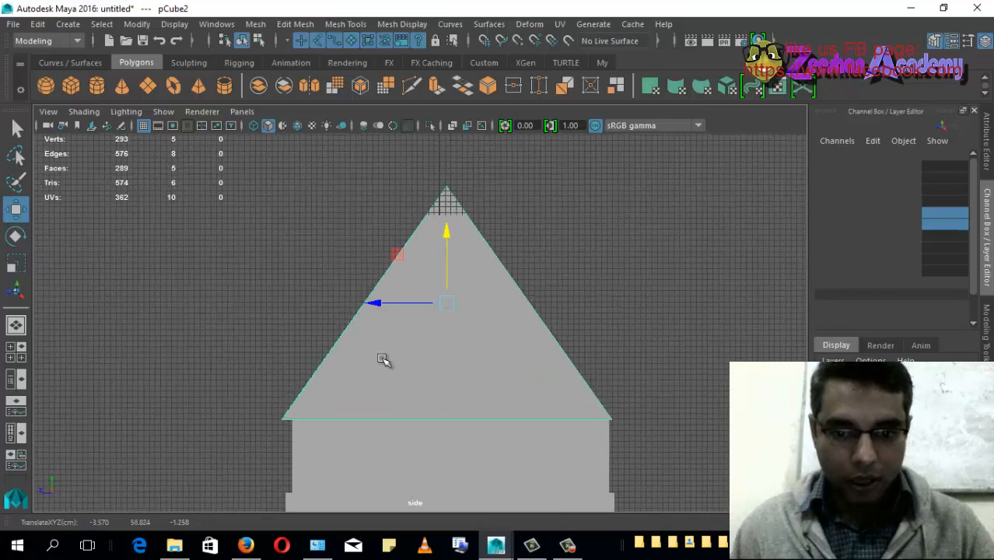
{"action": "left_click_drag", "start_coordinate": [376, 302], "coordinate": [381, 302]}
Check the pyramid's alignment with the building in the side and top views.
{"action": "middle_click_drag", "start_coordinate": [516, 413], "coordinate": [483, 324], "text": "alt"}
{"action": "key", "text": "space"}
{"action": "middle_click_drag", "start_coordinate": [251, 445], "coordinate": [252, 402], "text": "alt"}
{"action": "key", "text": "space"}
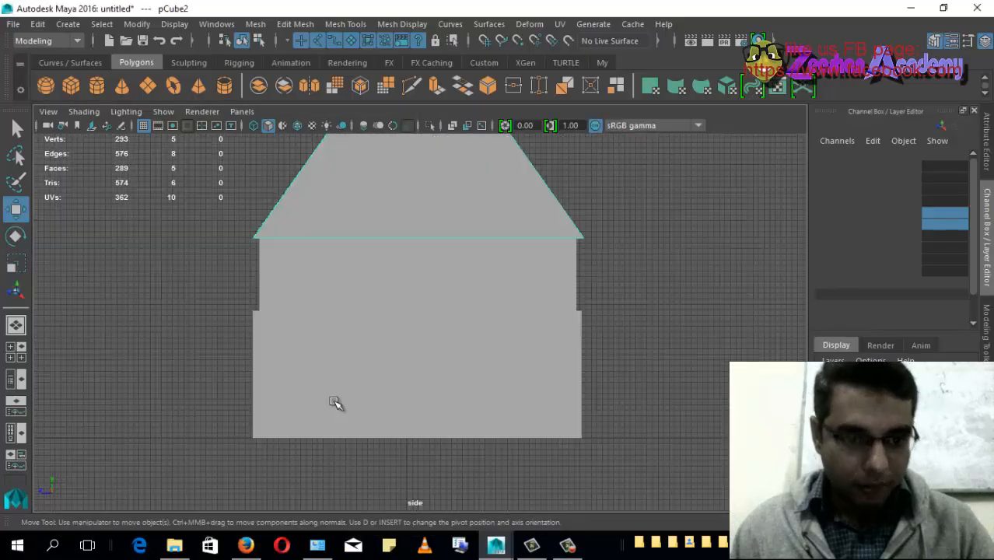
{"action": "middle_click_drag", "start_coordinate": [366, 343], "coordinate": [354, 441], "text": "alt"}
{"action": "key", "text": "space"}
{"action": "middle_click_drag", "start_coordinate": [332, 191], "coordinate": [328, 210], "text": "alt"}
{"action": "key", "text": "space"}
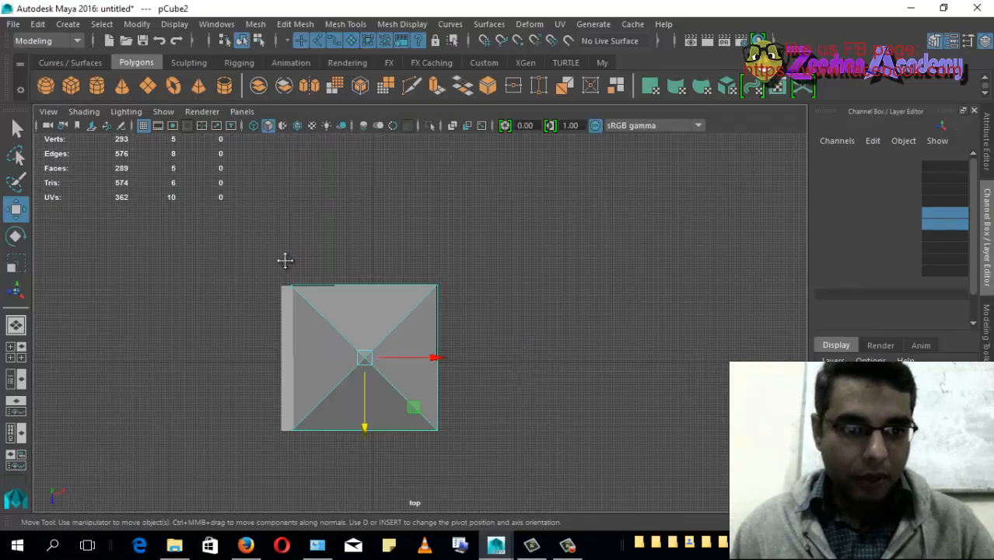
{"action": "middle_click_drag", "start_coordinate": [326, 351], "coordinate": [373, 286], "text": "alt"}
{"action": "right_click_drag", "start_coordinate": [372, 287], "coordinate": [459, 302], "text": "alt"}
{"action": "middle_click_drag", "start_coordinate": [350, 342], "coordinate": [361, 346], "text": "alt"}
{"action": "right_click_drag", "start_coordinate": [363, 347], "coordinate": [389, 334], "text": "alt"}
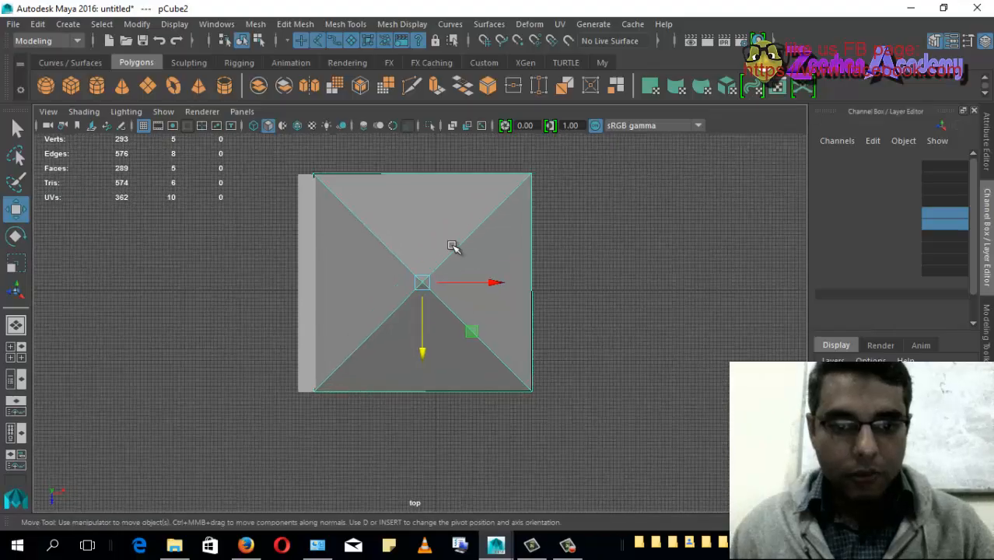
{"action": "right_click_drag", "start_coordinate": [453, 243], "coordinate": [454, 124]}
{"action": "key", "text": "r"}
{"action": "middle_click_drag", "start_coordinate": [424, 295], "coordinate": [474, 307], "text": "alt"}
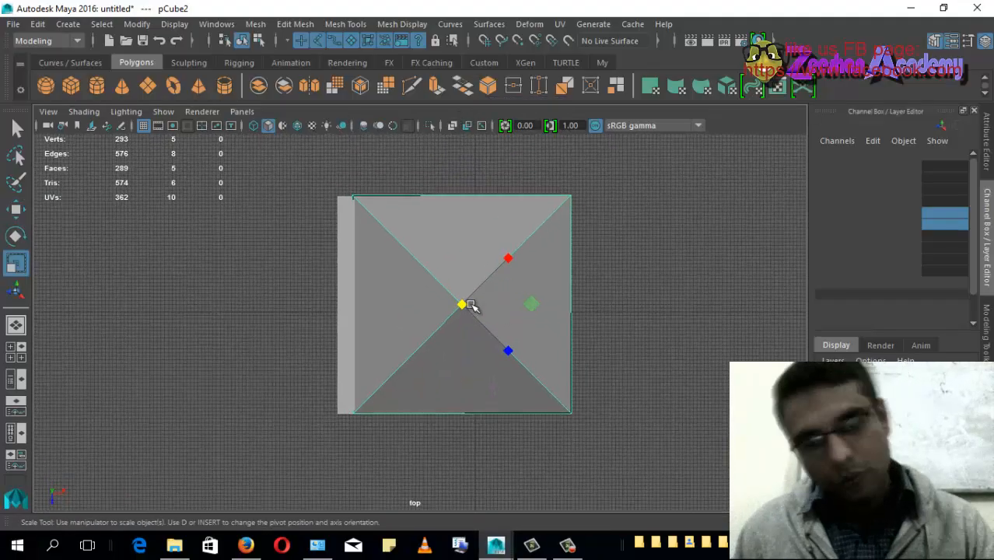
{"action": "right_click_drag", "start_coordinate": [475, 307], "coordinate": [494, 306], "text": "alt"}
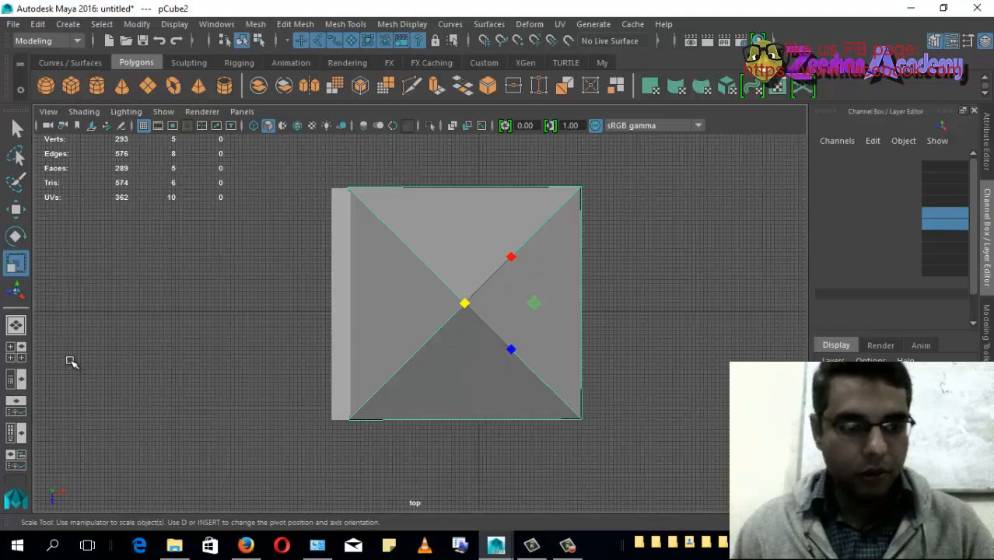
{"action": "key", "text": "t"}
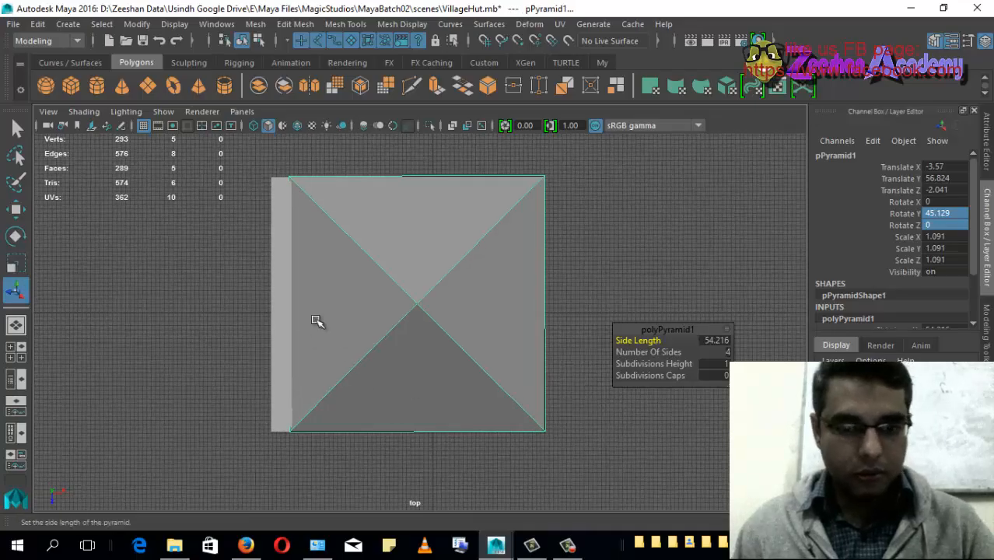
{"action": "key", "text": "e"}
{"action": "key", "text": "w"}
{"action": "key", "text": "space"}
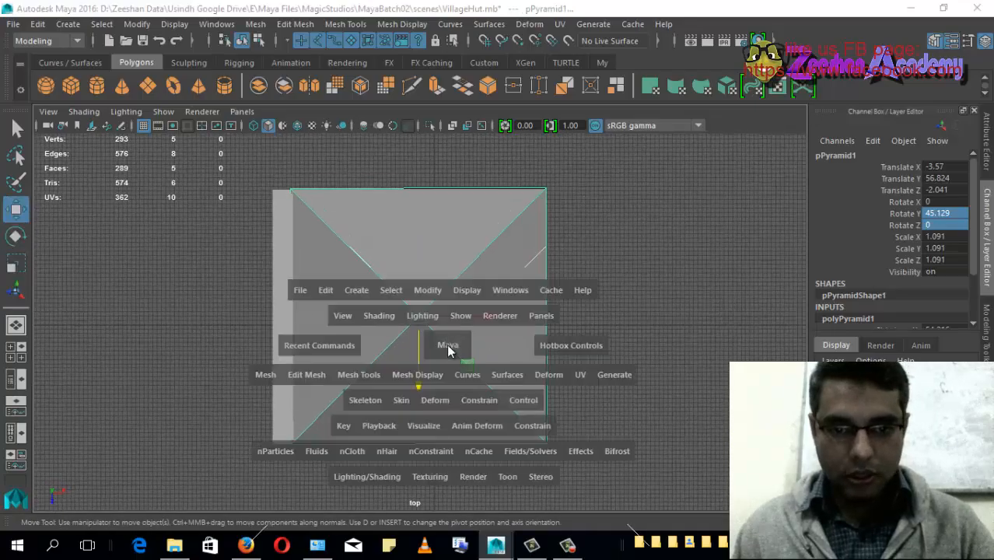
{"action": "left_click_drag", "start_coordinate": [448, 350], "coordinate": [456, 258]}
{"action": "key", "text": "space"}
{"action": "left_click_drag", "start_coordinate": [455, 309], "coordinate": [385, 312]}
Display the top view in wireframe and move the pyramid along X to about -17.51, centred over the building.
{"action": "middle_click_drag", "start_coordinate": [455, 309], "coordinate": [523, 342], "text": "alt"}
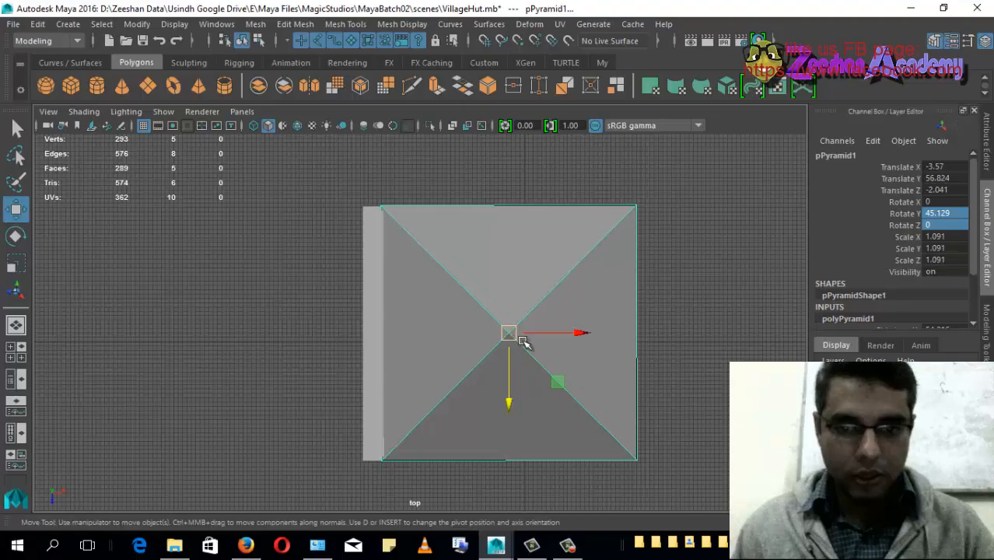
{"action": "key", "text": "4"}
{"action": "left_click_drag", "start_coordinate": [585, 334], "coordinate": [536, 338]}
{"action": "key", "text": "r"}
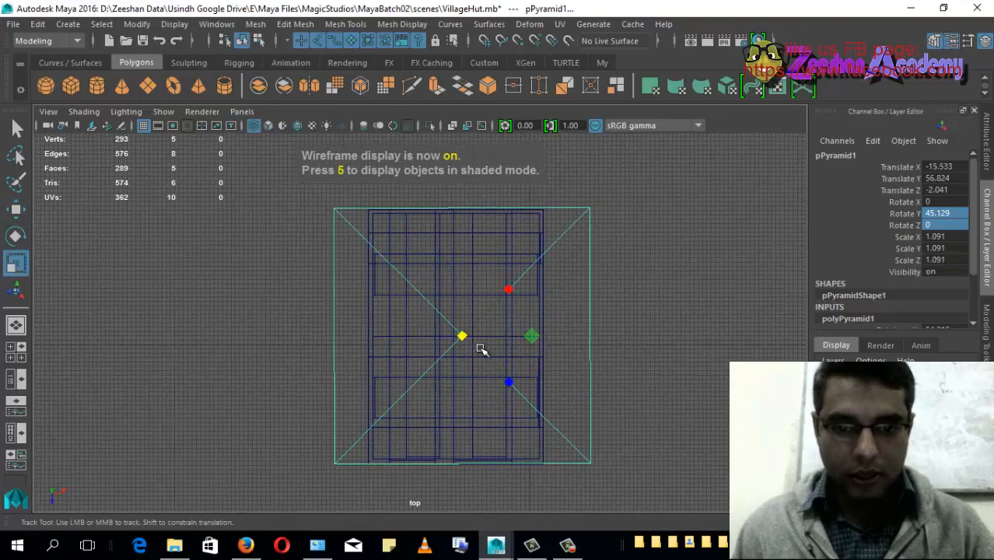
{"action": "scroll", "coordinate": [480, 349], "scroll_direction": "up", "scroll_amount": 1}
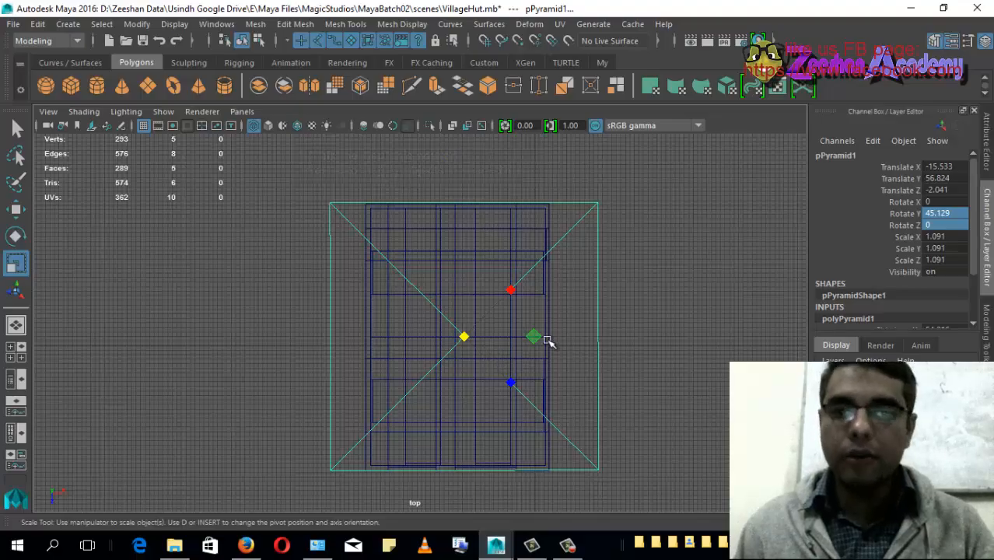
{"action": "scroll", "coordinate": [547, 341], "scroll_direction": "up", "scroll_amount": 1}
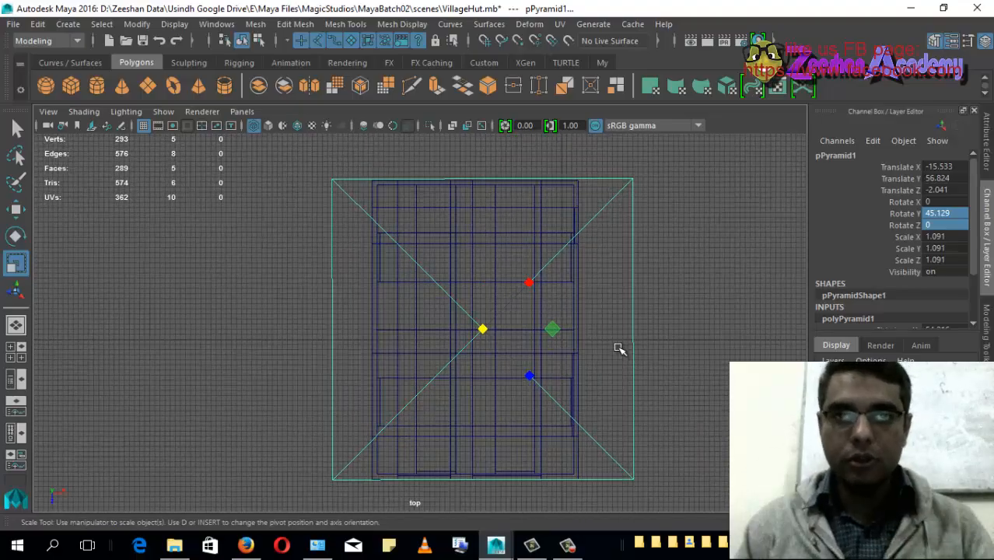
{"action": "key", "text": "4"}
{"action": "scroll", "coordinate": [652, 355], "scroll_direction": "up", "scroll_amount": 1}
{"action": "key", "text": "w"}
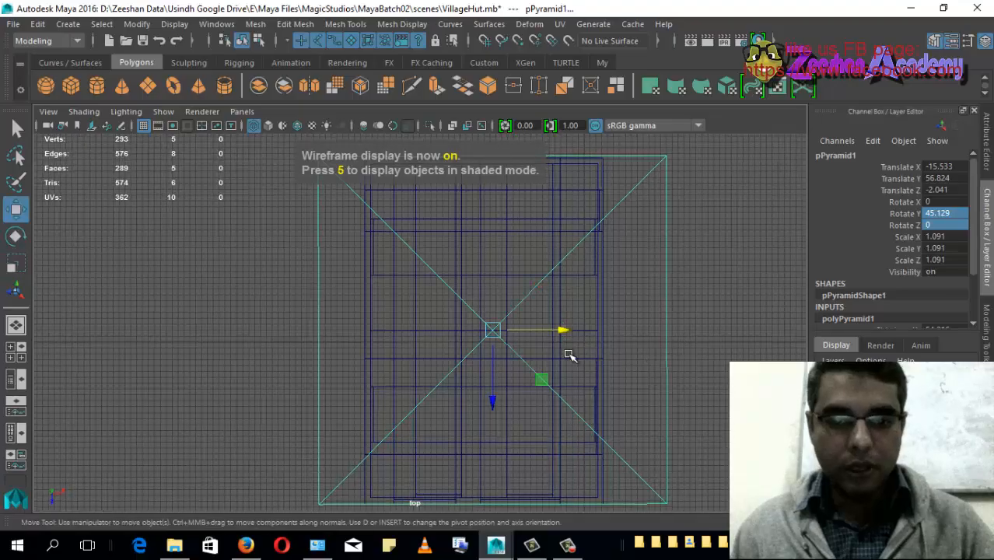
{"action": "left_click_drag", "start_coordinate": [560, 333], "coordinate": [548, 333]}
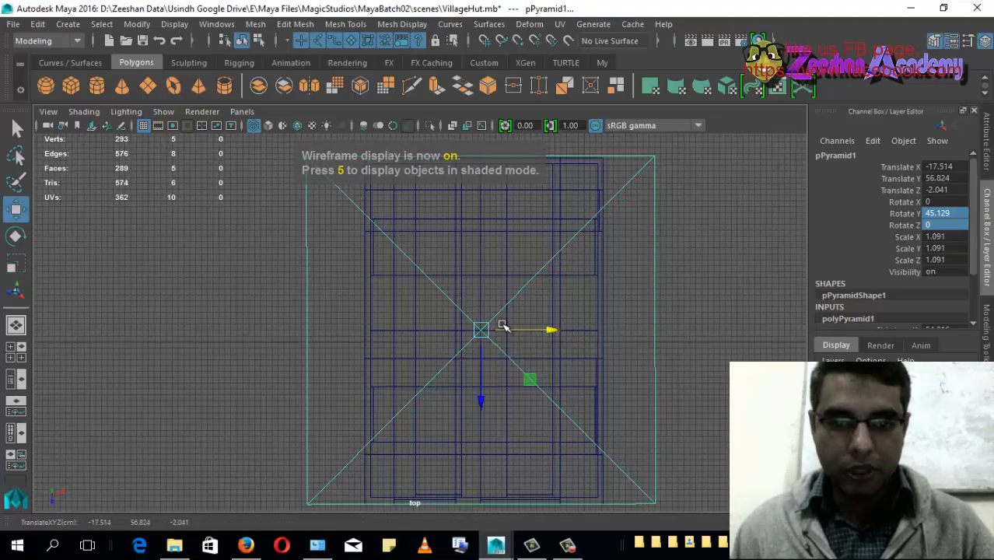
Narrow the pyramid's base along X by moving its corner vertices on both sides inward, leaving a small overhang.
{"action": "middle_click_drag", "start_coordinate": [502, 326], "coordinate": [512, 361], "text": "alt"}
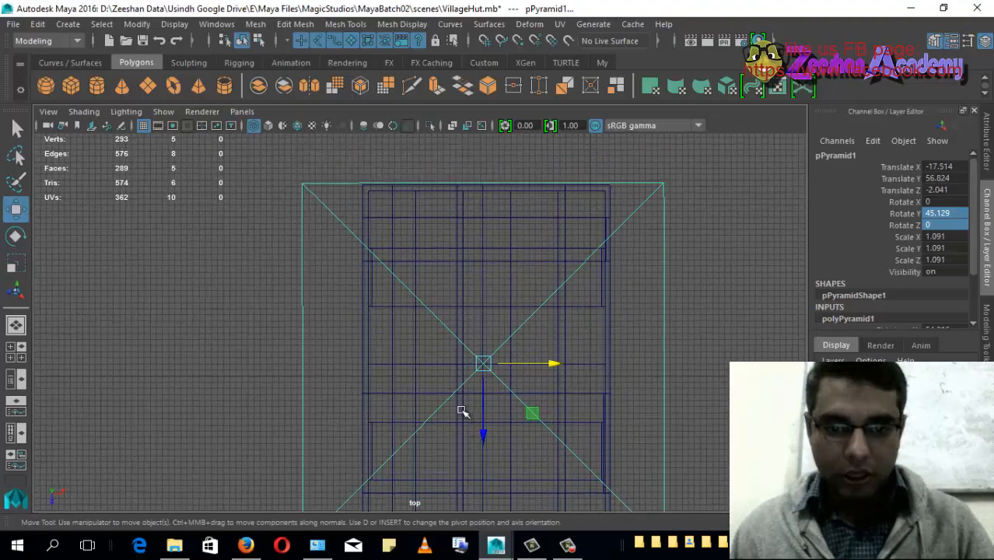
{"action": "middle_click_drag", "start_coordinate": [462, 411], "coordinate": [472, 311], "text": "alt"}
{"action": "right_click_drag", "start_coordinate": [606, 186], "coordinate": [535, 126]}
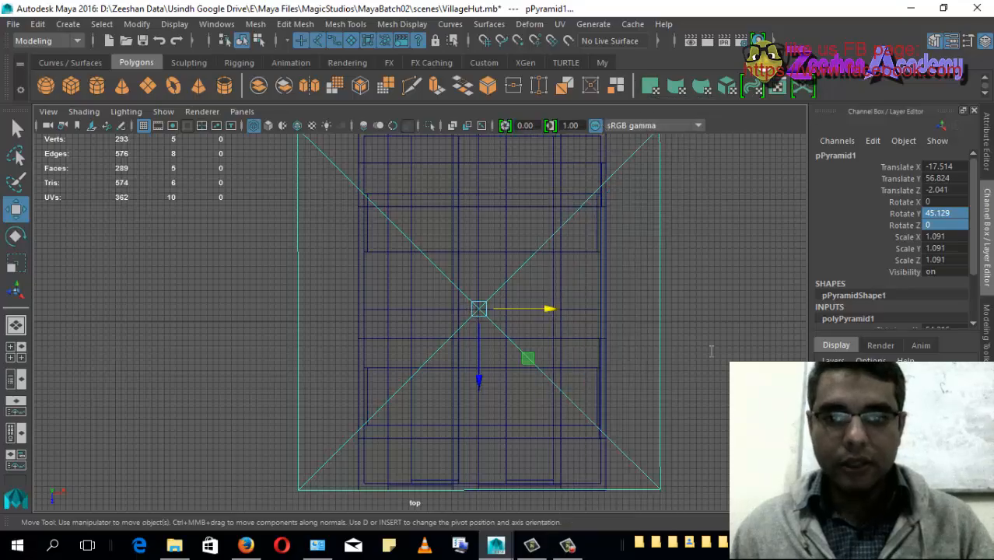
{"action": "scroll", "coordinate": [507, 368], "scroll_direction": "down", "scroll_amount": 2}
{"action": "left_click_drag", "start_coordinate": [644, 156], "coordinate": [595, 465]}
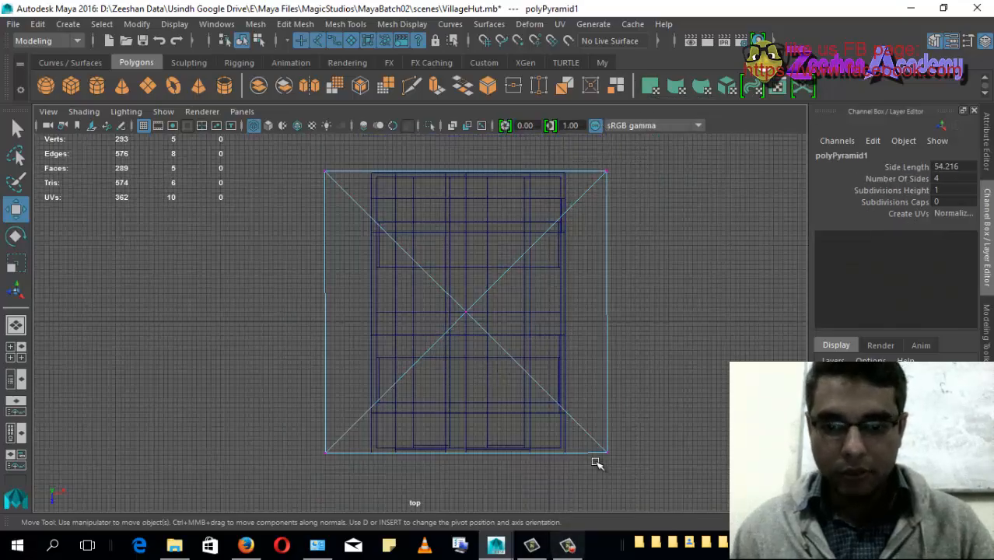
{"action": "left_click_drag", "start_coordinate": [678, 311], "coordinate": [649, 311]}
{"action": "left_click_drag", "start_coordinate": [280, 168], "coordinate": [356, 494]}
{"action": "left_click_drag", "start_coordinate": [390, 315], "coordinate": [429, 314]}
Extend the pyramid's base slightly along Z by moving the vertex pairs at both ends outward past the walls.
{"action": "left_click_drag", "start_coordinate": [344, 151], "coordinate": [653, 234]}
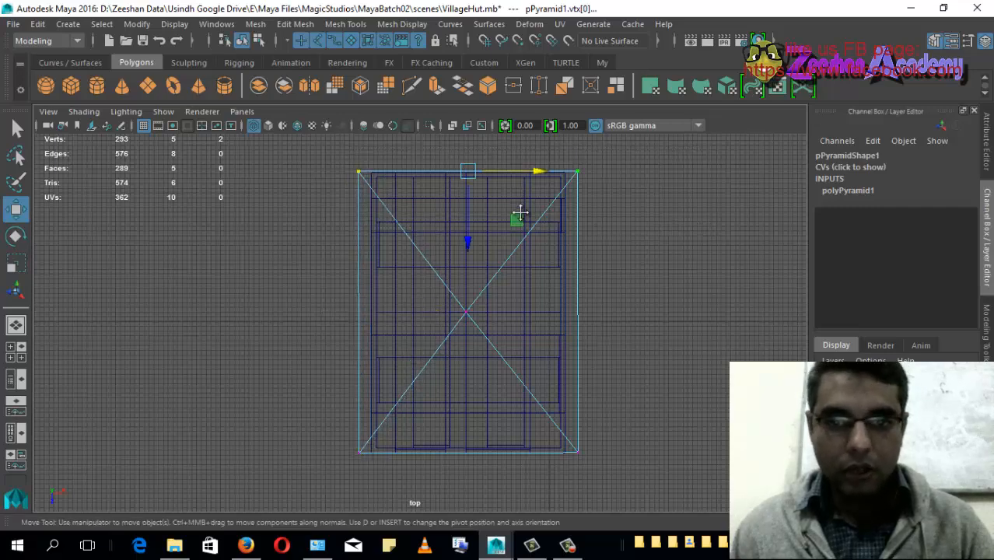
{"action": "left_click_drag", "start_coordinate": [467, 237], "coordinate": [471, 291]}
{"action": "middle_click_drag", "start_coordinate": [417, 490], "coordinate": [418, 391], "text": "alt"}
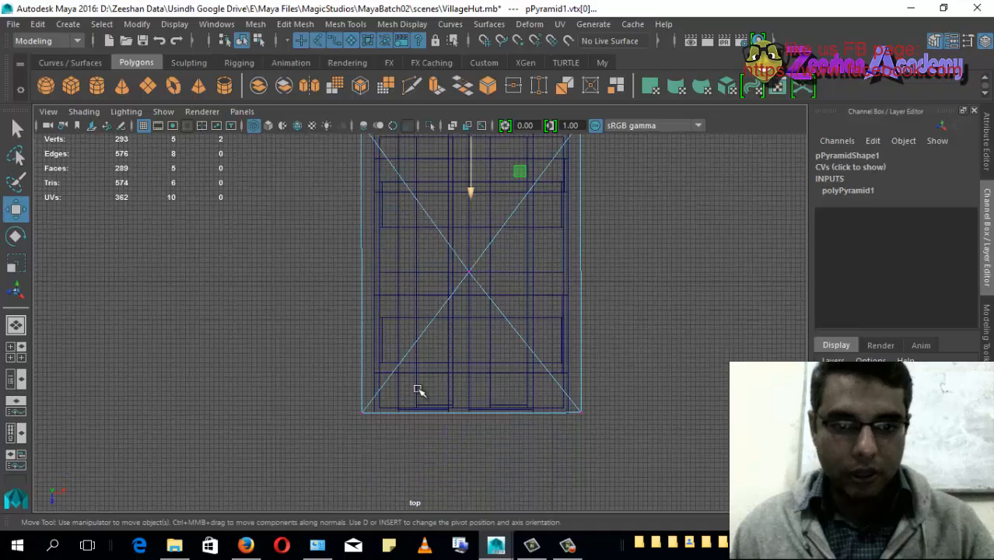
{"action": "left_click_drag", "start_coordinate": [591, 440], "coordinate": [590, 442]}
{"action": "left_click_drag", "start_coordinate": [472, 486], "coordinate": [472, 495]}
Lower the pyramid's apex vertex in the front view to give the roof a shallower slope.
{"action": "key", "text": "space"}
{"action": "left_click_drag", "start_coordinate": [473, 338], "coordinate": [475, 302]}
{"action": "left_click_drag", "start_coordinate": [521, 343], "coordinate": [467, 333], "text": "alt"}
{"action": "key", "text": "space"}
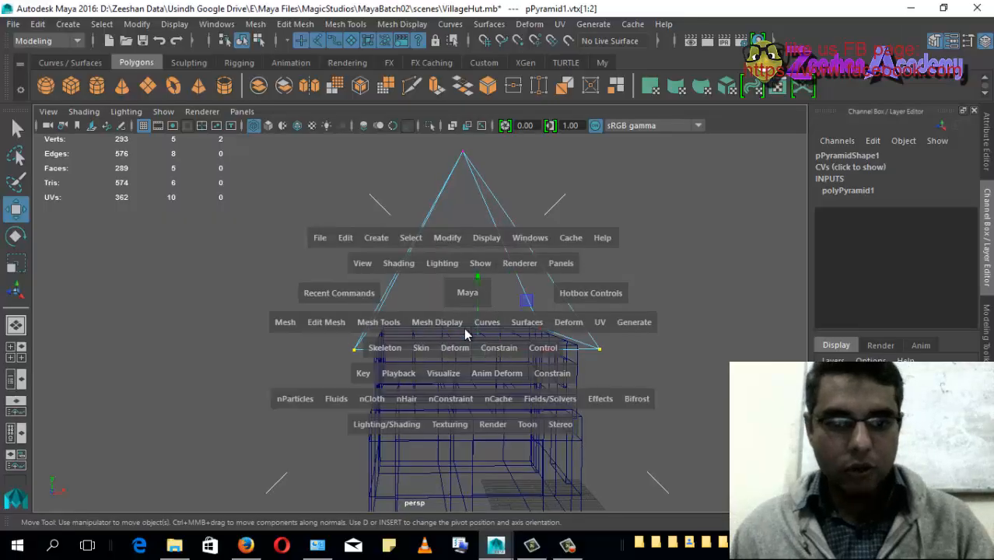
{"action": "left_click_drag", "start_coordinate": [329, 179], "coordinate": [436, 209]}
{"action": "left_click_drag", "start_coordinate": [412, 168], "coordinate": [401, 287]}
{"action": "middle_click_drag", "start_coordinate": [411, 389], "coordinate": [411, 219], "text": "alt"}
{"action": "right_click_drag", "start_coordinate": [397, 240], "coordinate": [387, 251], "text": "alt"}
{"action": "middle_click_drag", "start_coordinate": [387, 250], "coordinate": [389, 265], "text": "alt"}
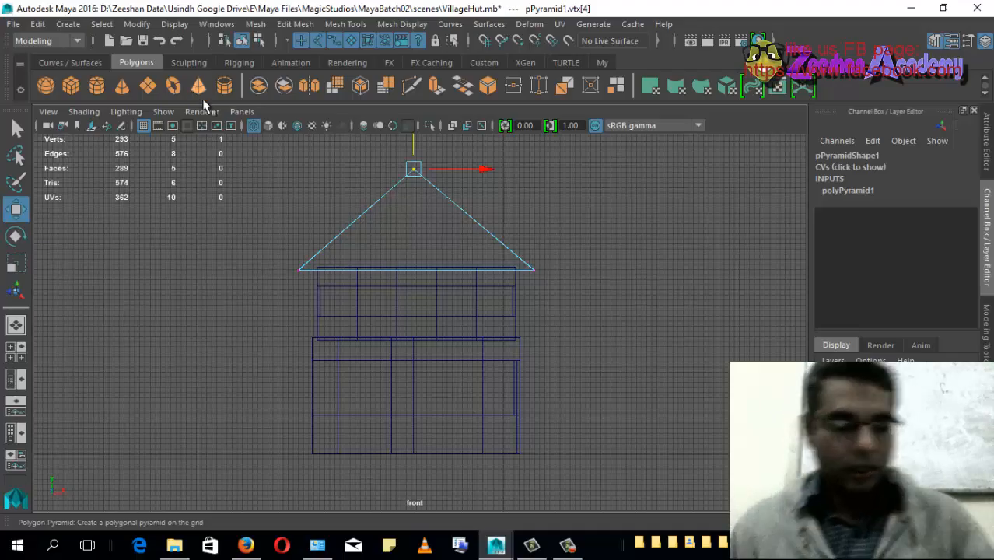
Examine the roof and the building's walls from several angles in the shaded perspective view.
{"action": "key", "text": "space"}
{"action": "left_click_drag", "start_coordinate": [395, 304], "coordinate": [393, 264]}
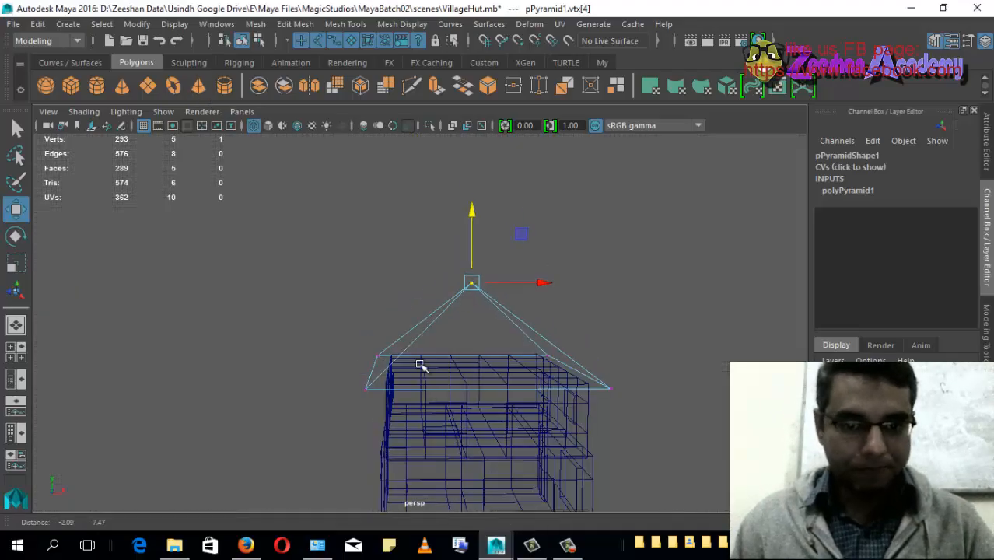
{"action": "mouse_move", "coordinate": [420, 365]}
{"action": "left_mouse_down", "text": "alt"}
{"action": "mouse_move", "coordinate": [464, 393]}
{"action": "mouse_move", "coordinate": [622, 412]}
{"action": "left_mouse_up", "text": "alt"}
{"action": "key", "text": "5"}
{"action": "left_click_drag", "start_coordinate": [359, 442], "coordinate": [450, 441], "text": "alt"}
{"action": "middle_click_drag", "start_coordinate": [450, 441], "coordinate": [501, 403], "text": "alt"}
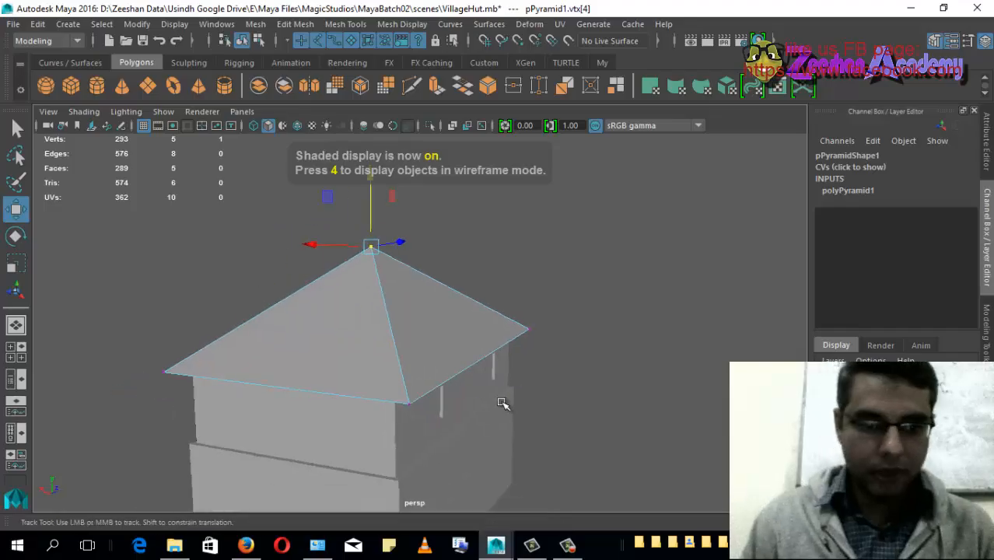
{"action": "left_click", "coordinate": [502, 403]}
{"action": "left_click_drag", "start_coordinate": [502, 403], "coordinate": [403, 396], "text": "alt"}
{"action": "right_click_drag", "start_coordinate": [398, 285], "coordinate": [468, 107]}
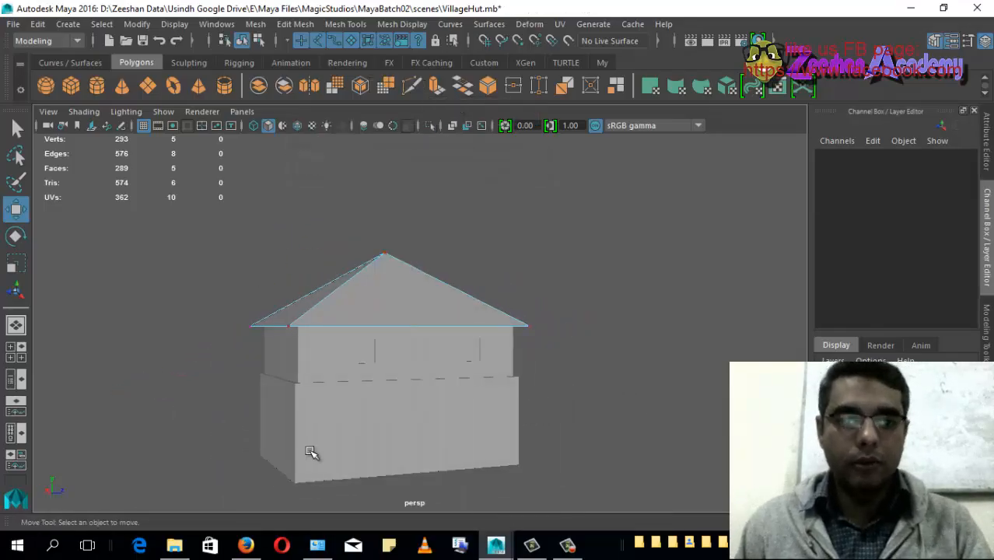
{"action": "left_click_drag", "start_coordinate": [311, 451], "coordinate": [369, 445], "text": "alt"}
{"action": "left_click", "coordinate": [407, 323]}
{"action": "left_click_drag", "start_coordinate": [402, 390], "coordinate": [569, 432], "text": "alt"}
{"action": "scroll", "coordinate": [459, 471], "scroll_direction": "up", "scroll_amount": 4}
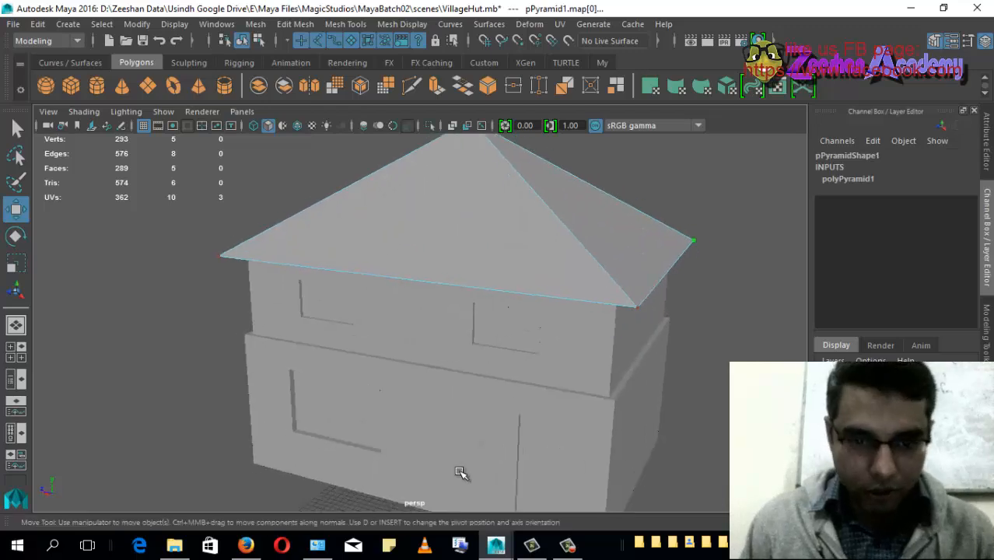
{"action": "left_click_drag", "start_coordinate": [460, 472], "coordinate": [457, 396], "text": "alt"}
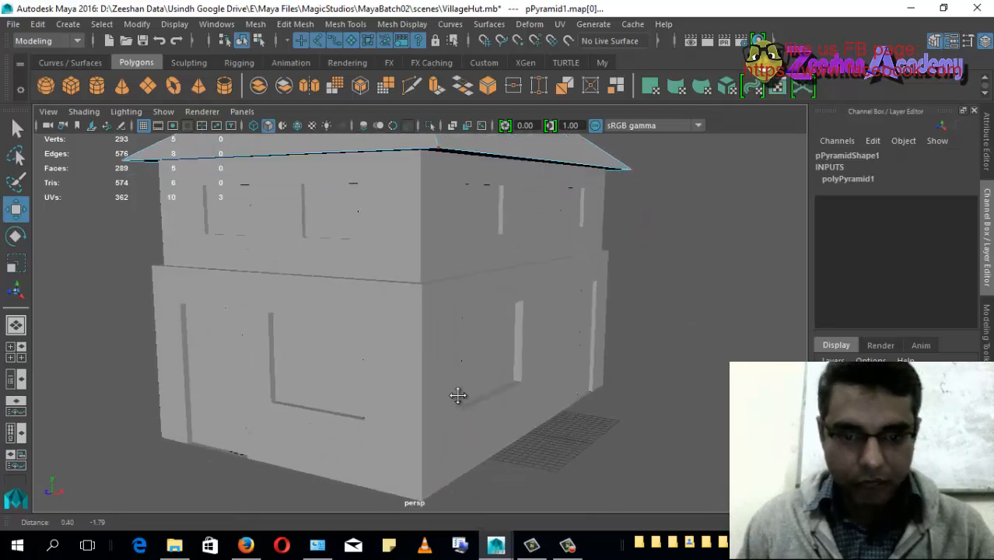
{"action": "middle_click_drag", "start_coordinate": [457, 396], "coordinate": [433, 385], "text": "alt"}
Create a polygon cube about 19.9 wide, 4.9 high and 58.5 deep against the hut's base, positioned at about X 12.75.
{"action": "left_click", "coordinate": [76, 87]}
{"action": "left_click_drag", "start_coordinate": [404, 262], "coordinate": [642, 503], "text": "alt"}
{"action": "key", "text": "w"}
{"action": "left_click_drag", "start_coordinate": [597, 464], "coordinate": [508, 338], "text": "alt"}
{"action": "left_click_drag", "start_coordinate": [573, 335], "coordinate": [560, 335]}
{"action": "left_click_drag", "start_coordinate": [394, 347], "coordinate": [476, 343], "text": "alt"}
Flatten the new cube into a slab with a Y scale of about 0.183 and set its height position to about 0.457.
{"action": "key", "text": "r"}
{"action": "left_click_drag", "start_coordinate": [499, 295], "coordinate": [493, 326], "text": "alt"}
{"action": "key", "text": "w"}
{"action": "left_click_drag", "start_coordinate": [428, 344], "coordinate": [359, 348], "text": "alt"}
{"action": "key", "text": "r"}
{"action": "left_click_drag", "start_coordinate": [434, 369], "coordinate": [448, 294], "text": "alt"}
{"action": "key", "text": "w"}
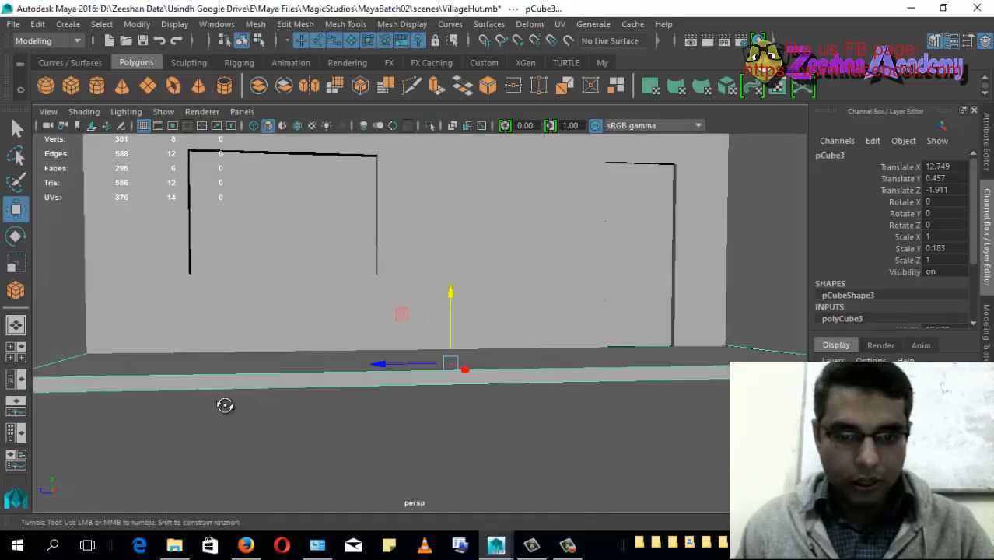
Move the four vertices at the slab's end slightly outward to line the slab up with the hut's wall corner.
{"action": "left_click_drag", "start_coordinate": [222, 405], "coordinate": [213, 271], "text": "alt"}
{"action": "right_click_drag", "start_coordinate": [349, 276], "coordinate": [463, 298], "text": "alt"}
{"action": "left_click_drag", "start_coordinate": [463, 298], "coordinate": [322, 349], "text": "alt"}
{"action": "right_click_drag", "start_coordinate": [322, 348], "coordinate": [241, 122]}
{"action": "left_click_drag", "start_coordinate": [411, 340], "coordinate": [327, 361], "text": "alt"}
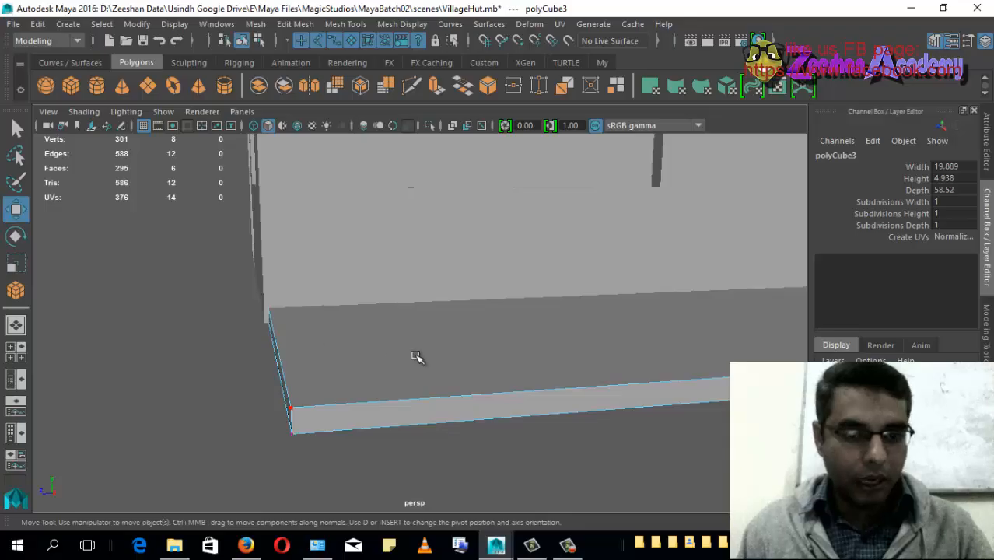
{"action": "right_click_drag", "start_coordinate": [417, 357], "coordinate": [362, 129]}
{"action": "key", "text": "4"}
{"action": "left_click_drag", "start_coordinate": [376, 197], "coordinate": [231, 278], "text": "alt"}
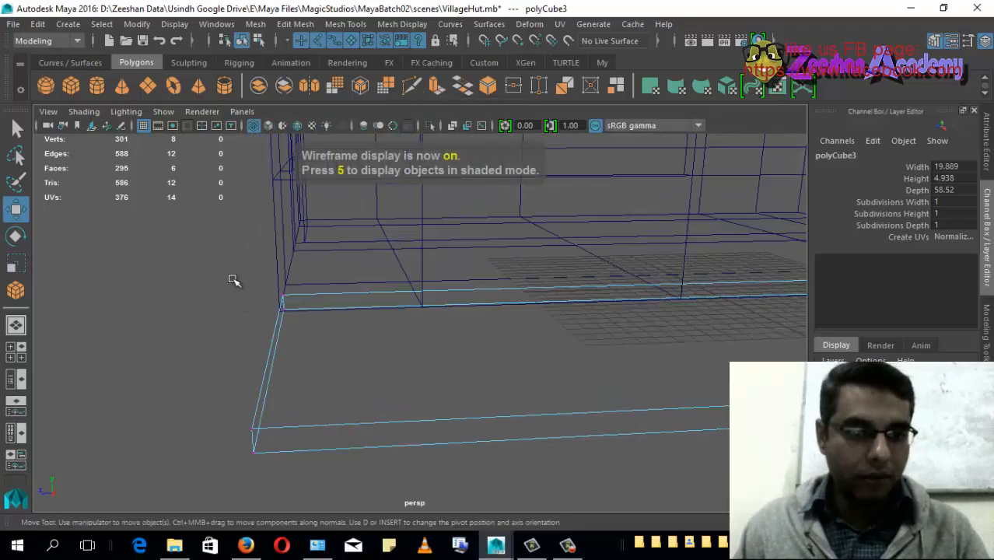
{"action": "left_click_drag", "start_coordinate": [222, 233], "coordinate": [334, 494]}
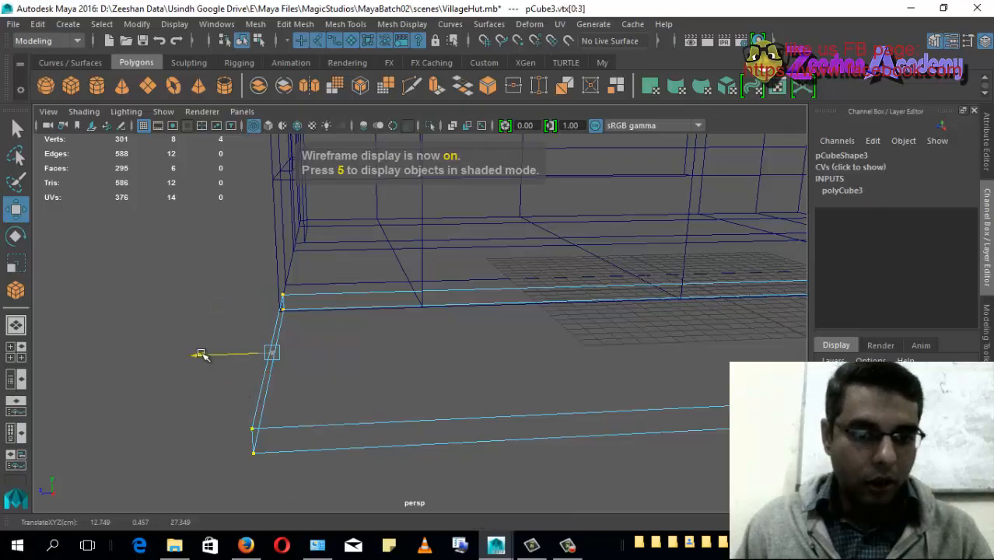
{"action": "left_click_drag", "start_coordinate": [195, 355], "coordinate": [256, 362], "text": "alt"}
{"action": "key", "text": "5"}
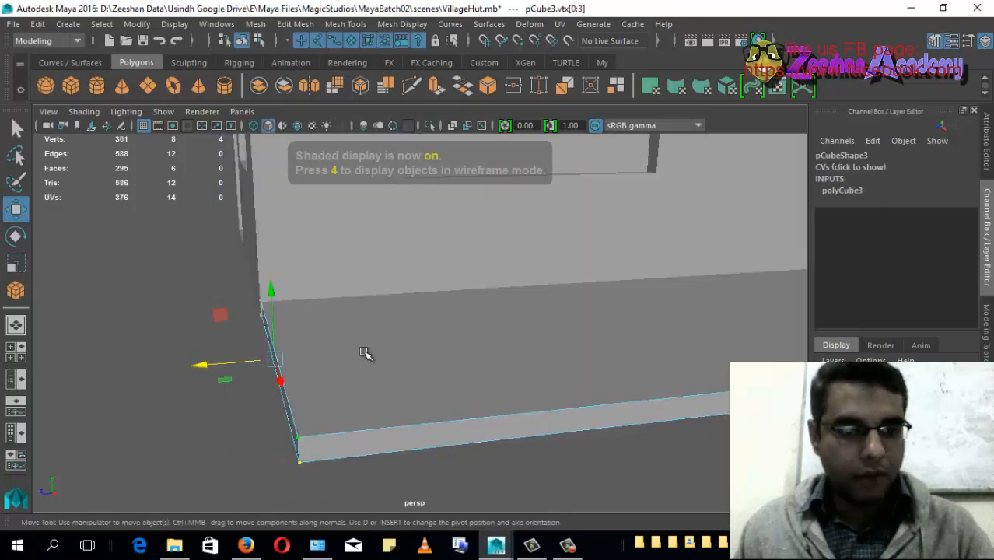
{"action": "mouse_move", "coordinate": [363, 125]}
{"action": "right_mouse_down"}
{"action": "mouse_move", "coordinate": [420, 146]}
{"action": "mouse_move", "coordinate": [422, 98]}
{"action": "right_mouse_up"}
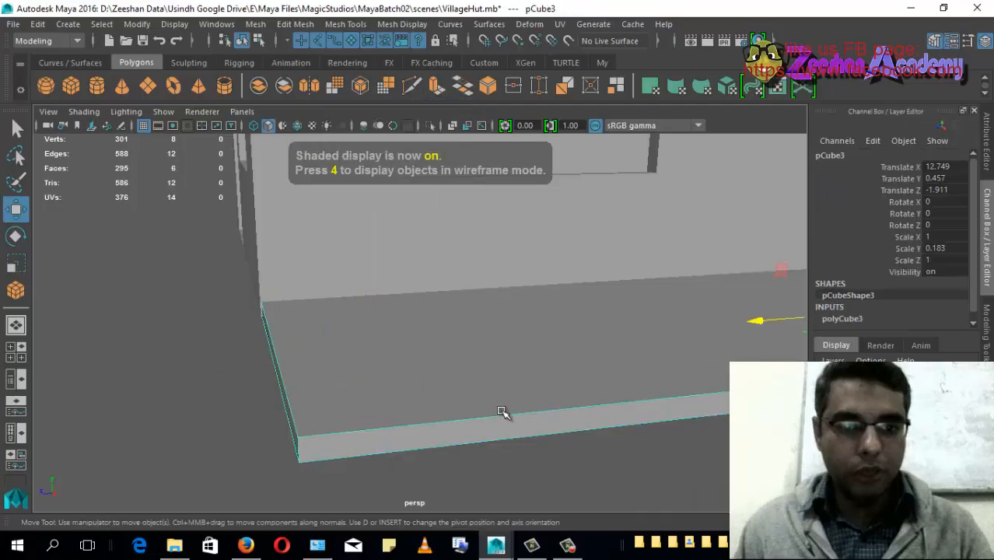
{"action": "mouse_move", "coordinate": [506, 413]}
{"action": "left_mouse_down", "text": "alt"}
{"action": "mouse_move", "coordinate": [532, 400]}
{"action": "mouse_move", "coordinate": [441, 407]}
{"action": "mouse_move", "coordinate": [659, 333]}
{"action": "mouse_move", "coordinate": [565, 340]}
{"action": "left_mouse_up", "text": "alt"}
{"action": "left_click_drag", "start_coordinate": [554, 401], "coordinate": [315, 327], "text": "alt"}
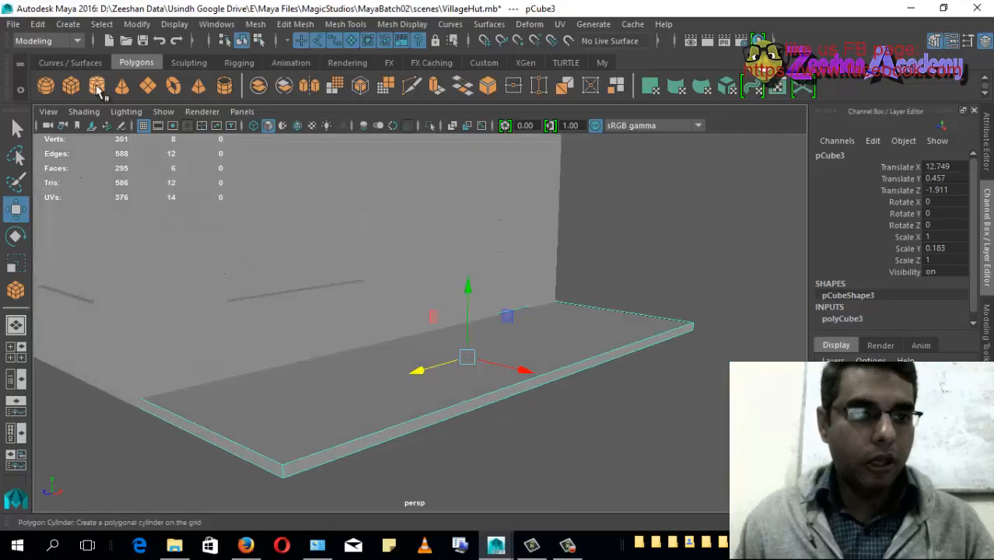
{"action": "left_click", "coordinate": [97, 86]}
{"action": "left_click_drag", "start_coordinate": [296, 256], "coordinate": [622, 397], "text": "alt"}
{"action": "left_click", "coordinate": [259, 376]}
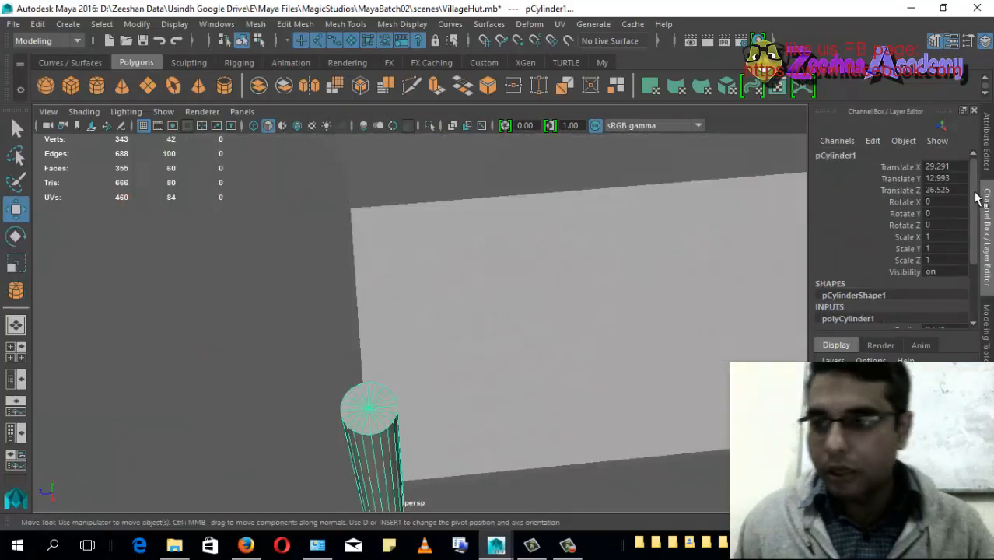
{"action": "left_click_drag", "start_coordinate": [974, 198], "coordinate": [972, 270]}
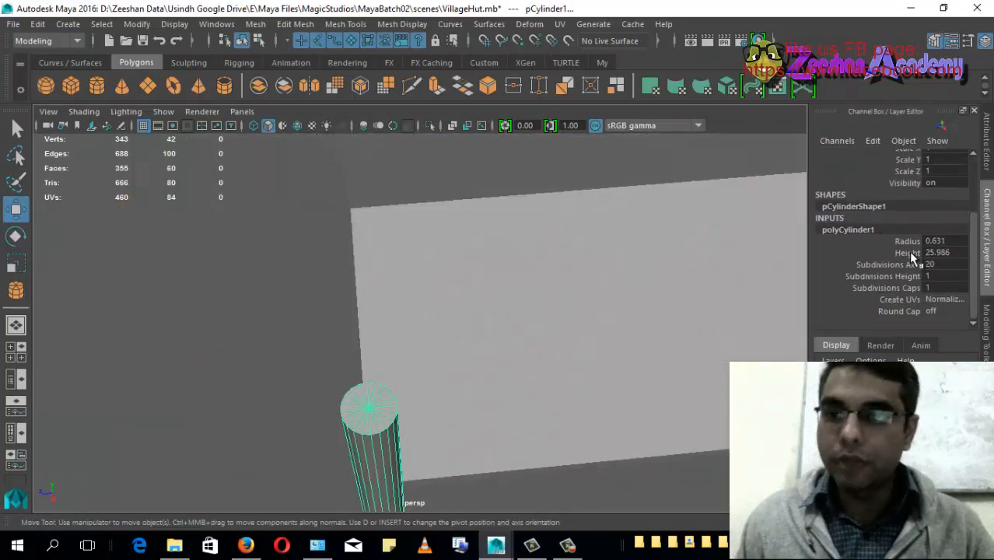
{"action": "left_click_drag", "start_coordinate": [477, 351], "coordinate": [396, 291], "text": "alt"}
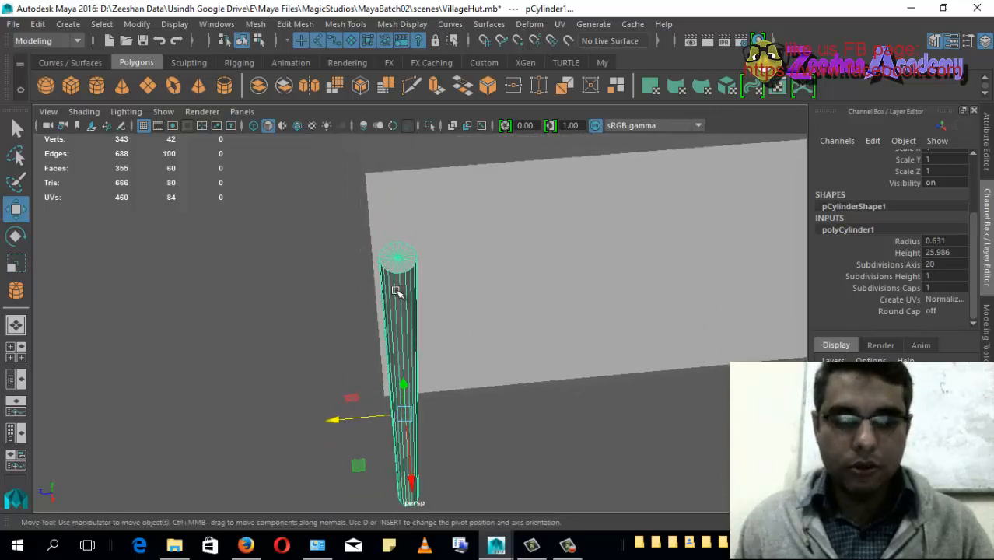
{"action": "key", "text": "Delete"}
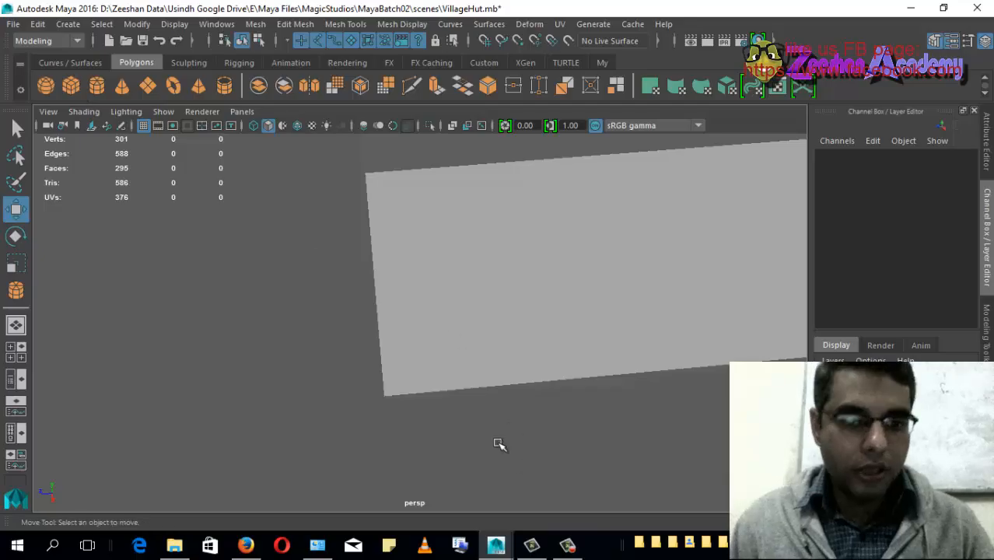
Create a thin, tall polygon cube as a post near the slab's outer corner, at about X 21.912, Y 9.29, Z 27.067.
{"action": "left_click_drag", "start_coordinate": [498, 444], "coordinate": [404, 429], "text": "alt"}
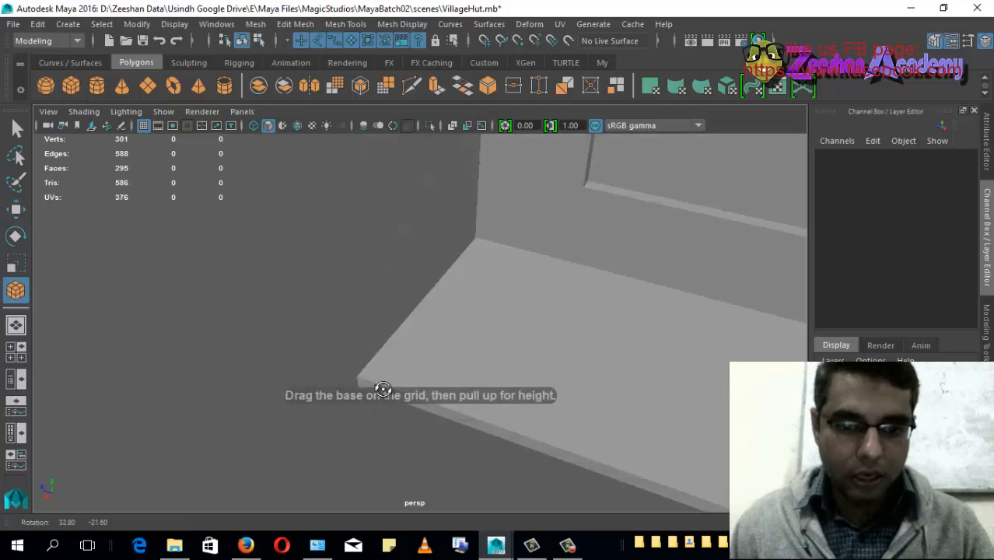
{"action": "left_click_drag", "start_coordinate": [381, 389], "coordinate": [327, 156], "text": "alt"}
{"action": "key", "text": "w"}
{"action": "left_click_drag", "start_coordinate": [336, 191], "coordinate": [554, 354], "text": "alt"}
{"action": "mouse_move", "coordinate": [472, 357]}
{"action": "left_mouse_down"}
{"action": "mouse_move", "coordinate": [450, 365]}
{"action": "mouse_move", "coordinate": [457, 347]}
{"action": "left_mouse_up"}
Reposition the post in the front view to about X 19.923 and Y 9.921 so its base stands on the slab.
{"action": "key", "text": "space"}
{"action": "key", "text": "space"}
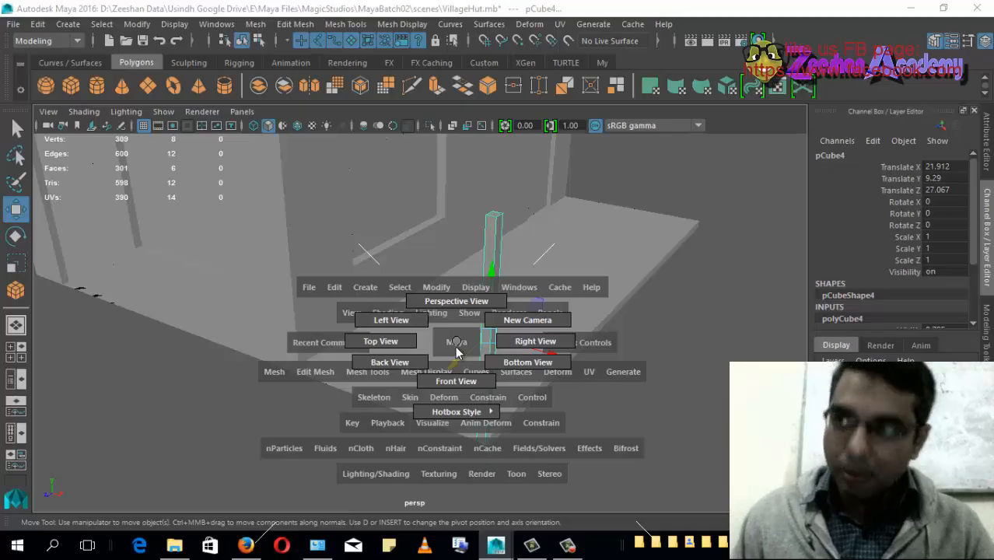
{"action": "left_click_drag", "start_coordinate": [457, 348], "coordinate": [457, 376]}
{"action": "middle_click_drag", "start_coordinate": [773, 465], "coordinate": [640, 344], "text": "alt"}
{"action": "right_click_drag", "start_coordinate": [373, 265], "coordinate": [541, 273], "text": "alt"}
{"action": "left_click_drag", "start_coordinate": [685, 288], "coordinate": [655, 294]}
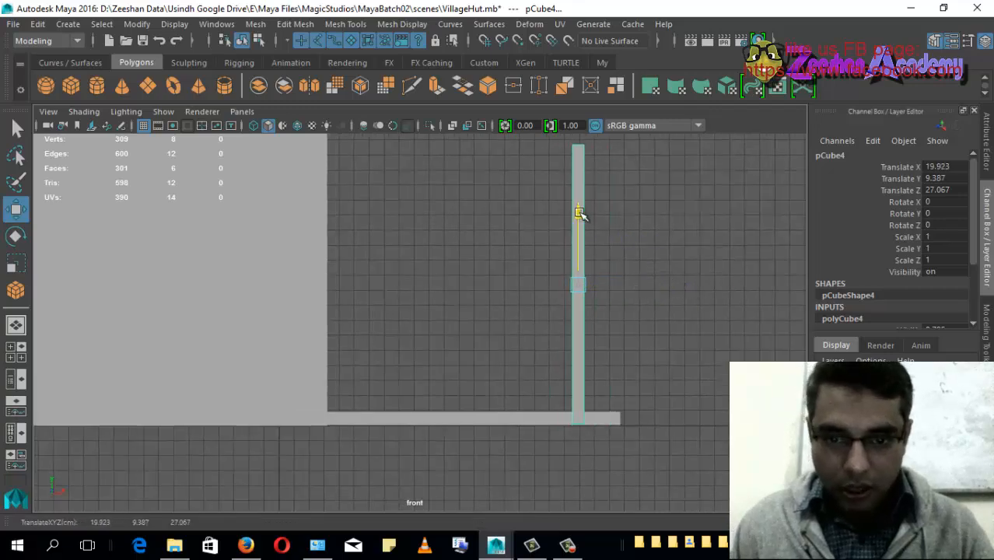
{"action": "middle_click_drag", "start_coordinate": [586, 249], "coordinate": [585, 333], "text": "alt"}
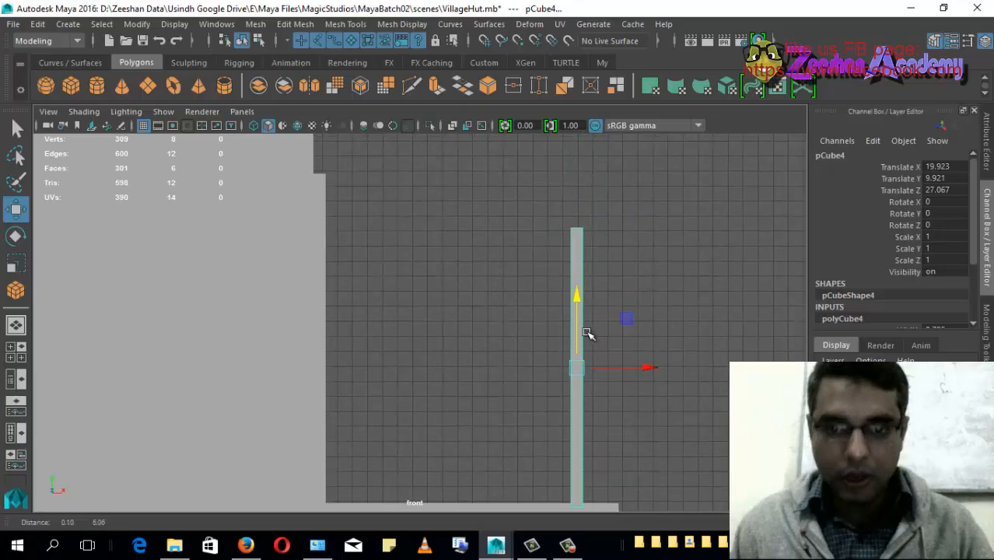
Raise the post's top vertices in the front view to make the post taller, and return to object mode.
{"action": "right_click_drag", "start_coordinate": [577, 265], "coordinate": [504, 121]}
{"action": "left_click_drag", "start_coordinate": [521, 162], "coordinate": [579, 219]}
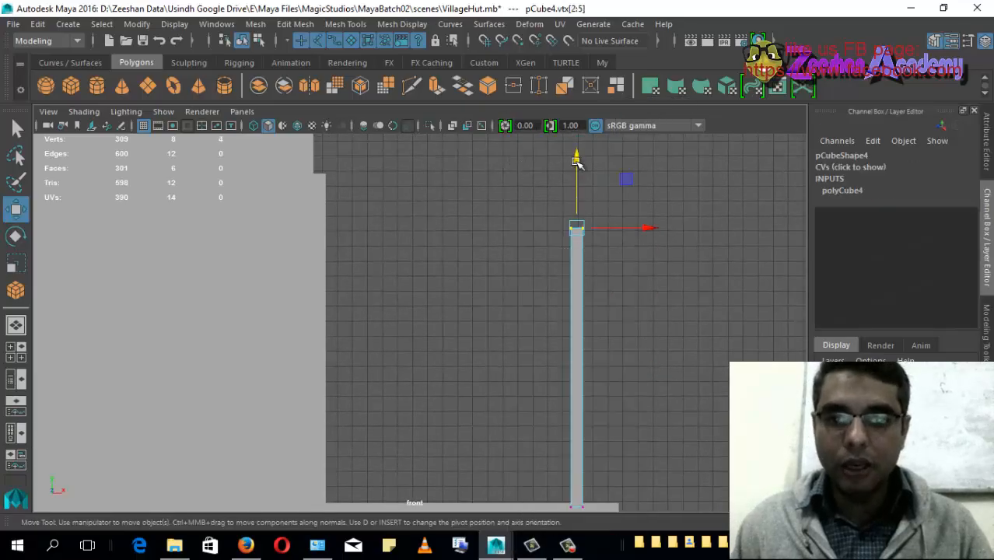
{"action": "left_click_drag", "start_coordinate": [577, 153], "coordinate": [576, 110]}
{"action": "scroll", "coordinate": [536, 292], "scroll_direction": "down", "scroll_amount": 1}
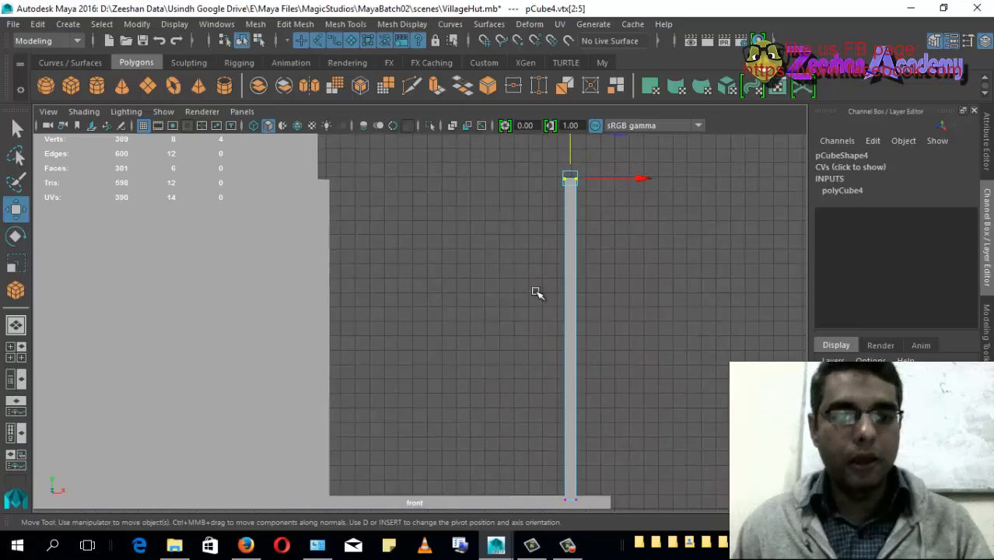
{"action": "right_click_drag", "start_coordinate": [577, 190], "coordinate": [629, 106]}
{"action": "left_click", "coordinate": [577, 192]}
{"action": "scroll", "coordinate": [544, 298], "scroll_direction": "down", "scroll_amount": 1}
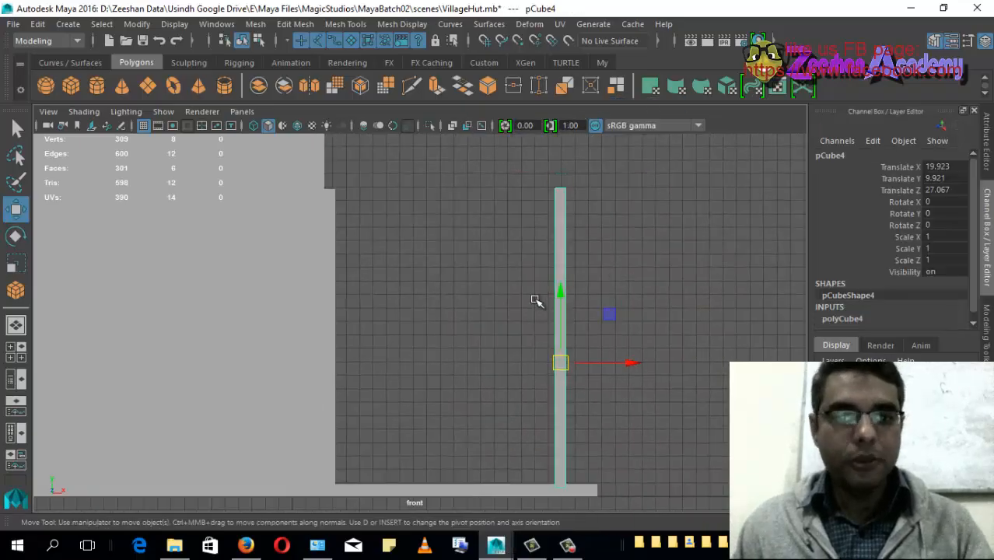
Move the post outward to the slab's outer edge in the perspective view, at about X 22.21.
{"action": "key", "text": "space"}
{"action": "left_click_drag", "start_coordinate": [536, 301], "coordinate": [548, 267]}
{"action": "left_click", "coordinate": [534, 303]}
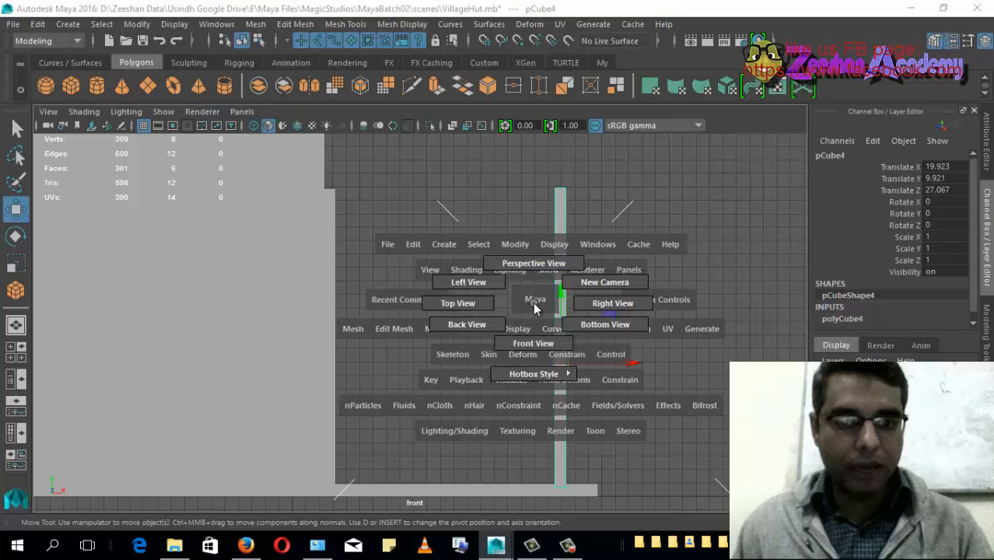
{"action": "left_click_drag", "start_coordinate": [528, 269], "coordinate": [529, 269]}
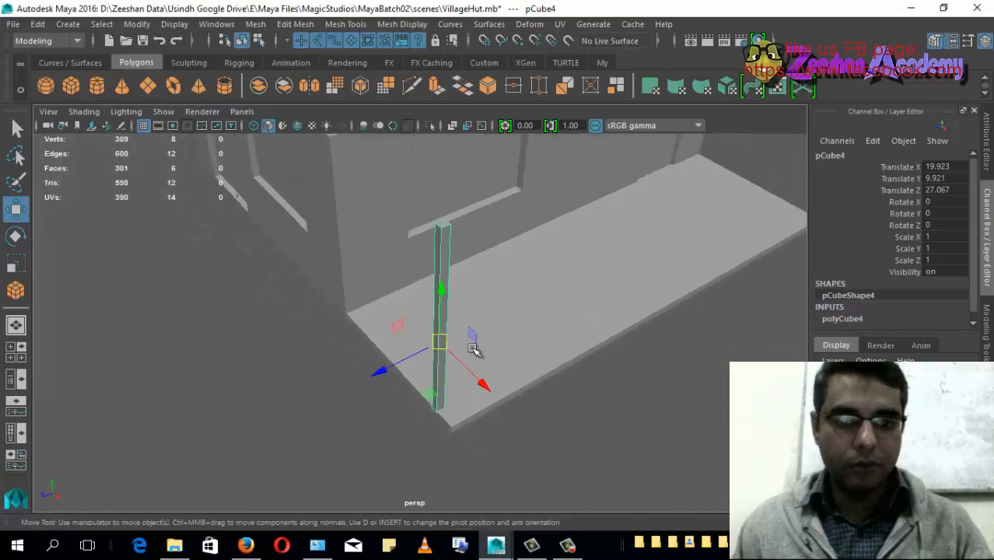
{"action": "left_click", "coordinate": [476, 390]}
{"action": "left_click", "coordinate": [442, 389]}
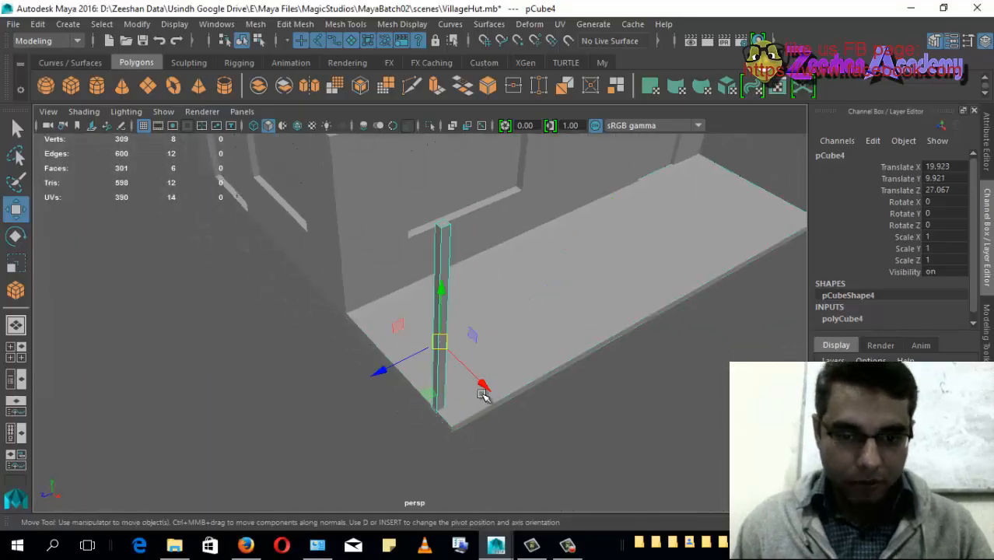
{"action": "left_click_drag", "start_coordinate": [484, 388], "coordinate": [483, 352]}
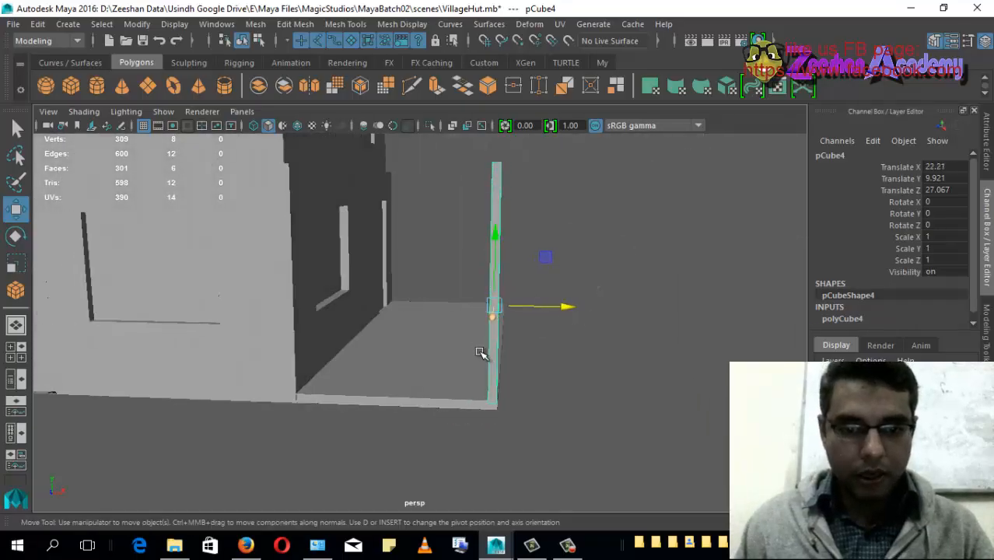
Pull the vertices of the base slab's outer long edge inward toward the hut to narrow the slab.
{"action": "left_click", "coordinate": [452, 379]}
{"action": "right_click_drag", "start_coordinate": [455, 373], "coordinate": [389, 126]}
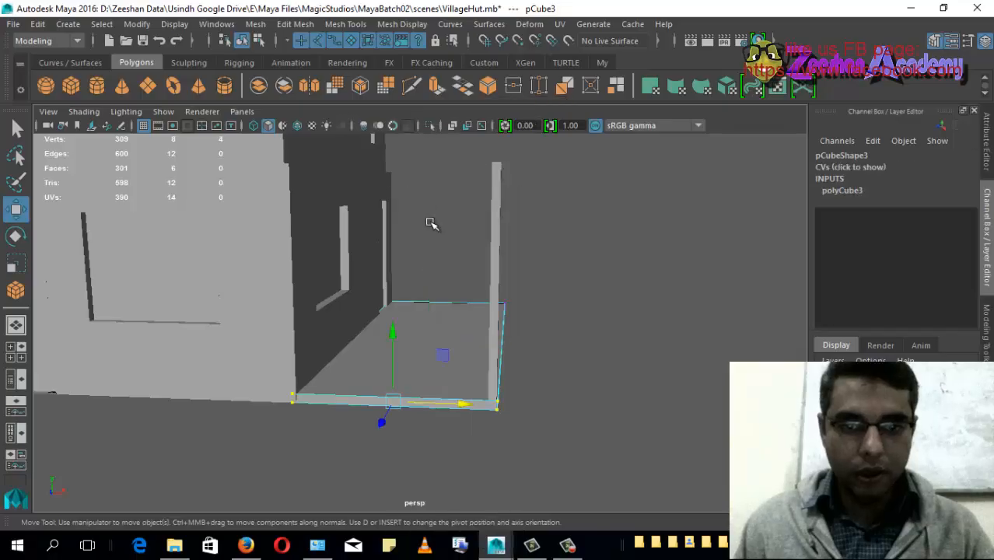
{"action": "left_click_drag", "start_coordinate": [576, 472], "coordinate": [575, 463]}
{"action": "left_click_drag", "start_coordinate": [566, 346], "coordinate": [542, 347]}
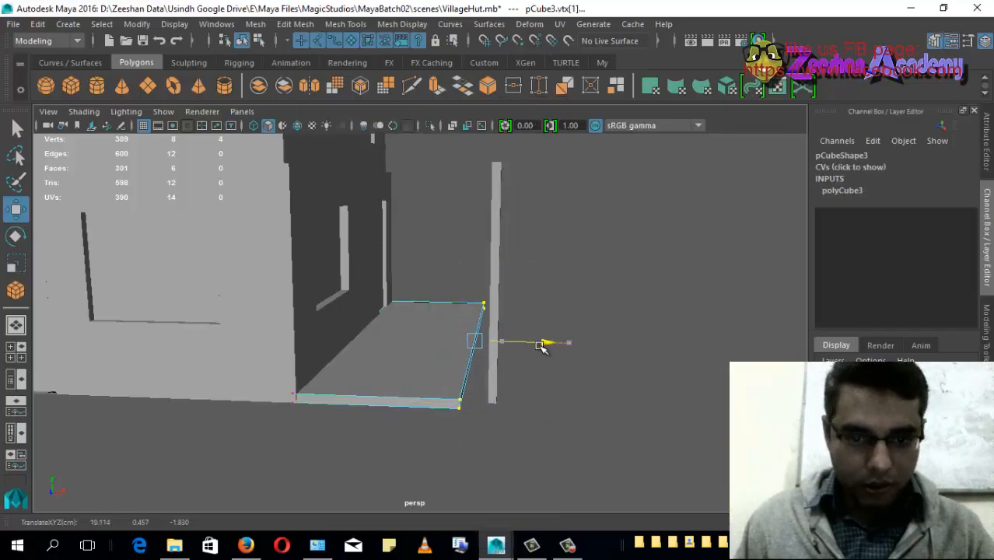
Move the post onto the narrowed slab's outer corner, at about X 17.912 and Z 26.852.
{"action": "left_click", "coordinate": [498, 384]}
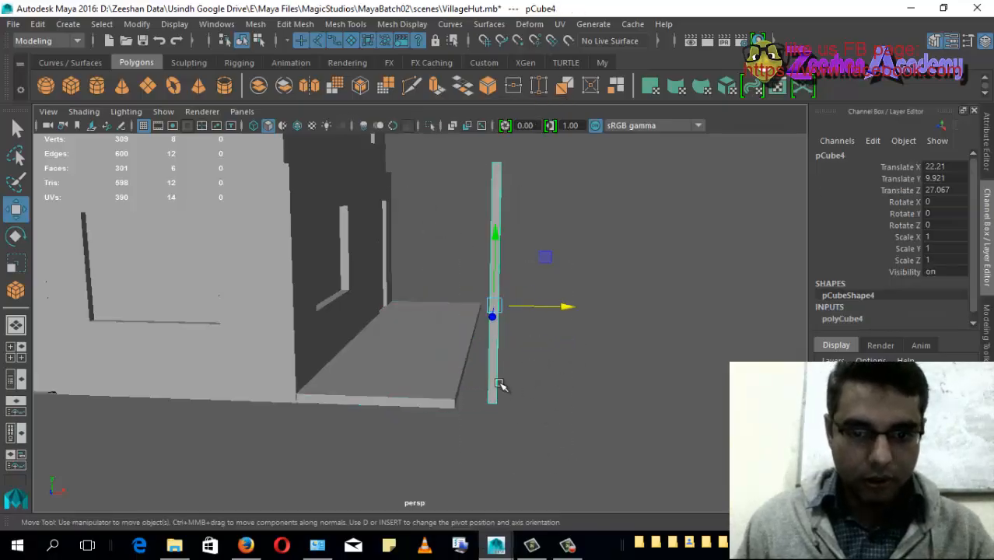
{"action": "left_click_drag", "start_coordinate": [572, 303], "coordinate": [514, 306]}
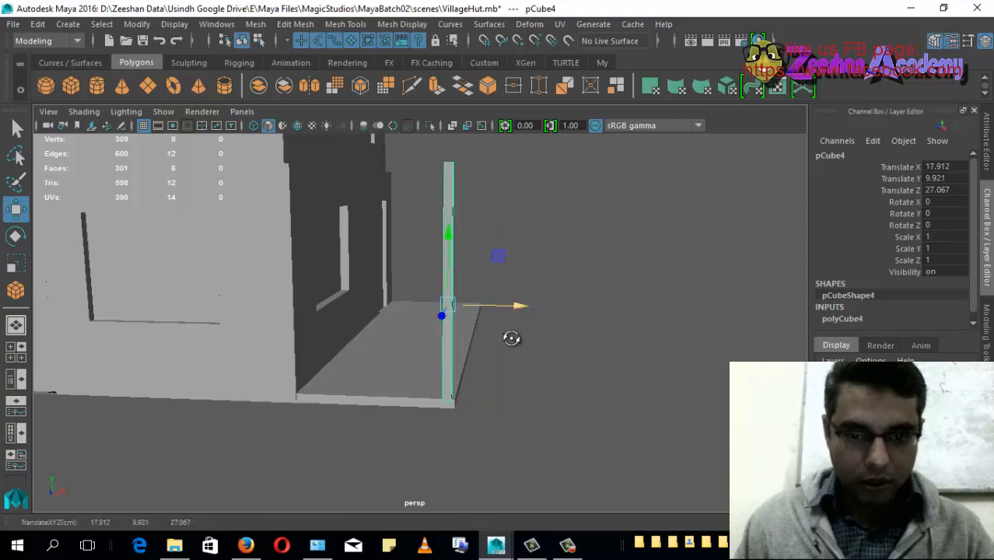
{"action": "key", "text": "f"}
{"action": "left_click_drag", "start_coordinate": [606, 407], "coordinate": [252, 175], "text": "alt"}
{"action": "left_click_drag", "start_coordinate": [331, 197], "coordinate": [433, 274], "text": "alt"}
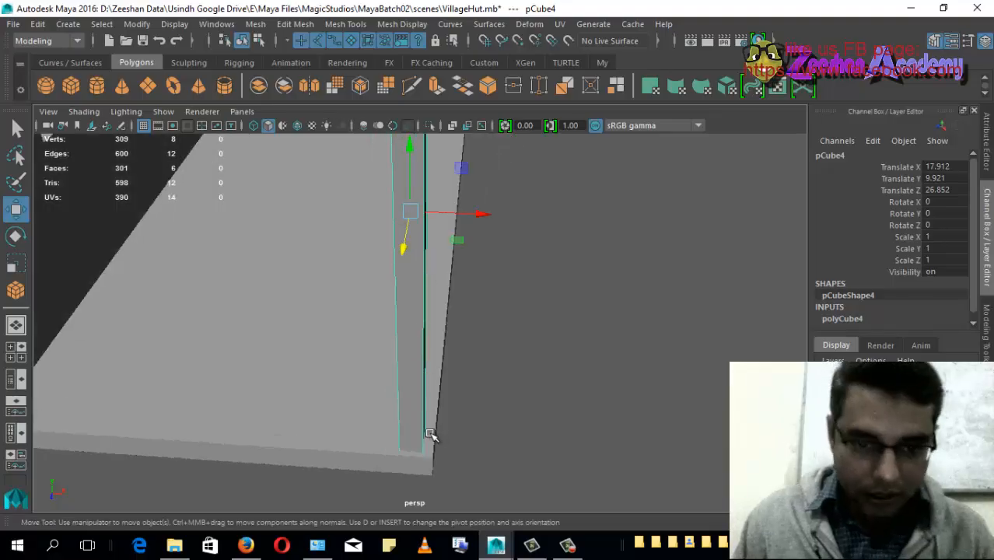
{"action": "left_click_drag", "start_coordinate": [432, 435], "coordinate": [455, 292], "text": "alt"}
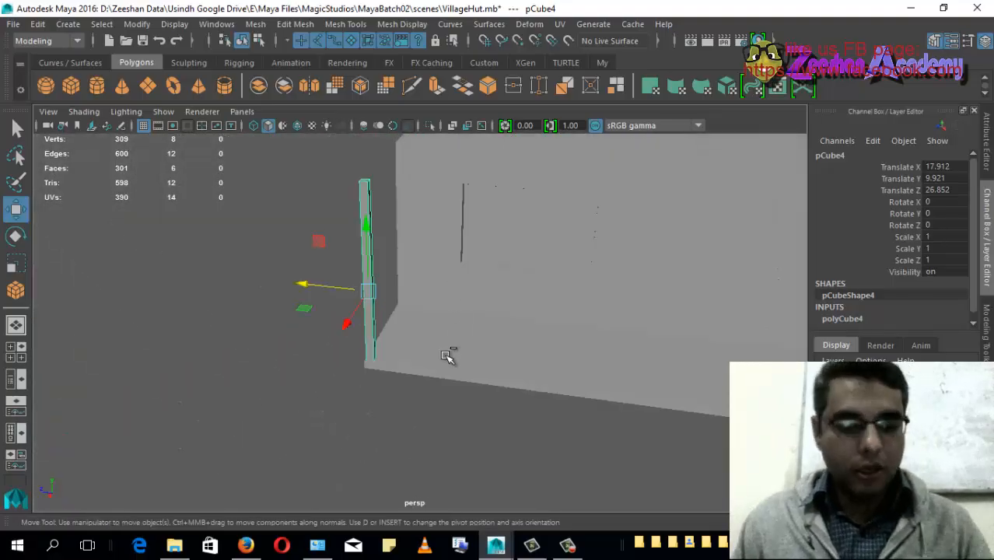
Duplicate the corner post twice along the slab's outer edge, placing the copies at about Z -12.607 and Z -30.288.
{"action": "key", "text": "ctrl+d"}
{"action": "left_click_drag", "start_coordinate": [299, 304], "coordinate": [480, 348]}
{"action": "left_click_drag", "start_coordinate": [481, 348], "coordinate": [461, 312], "text": "alt"}
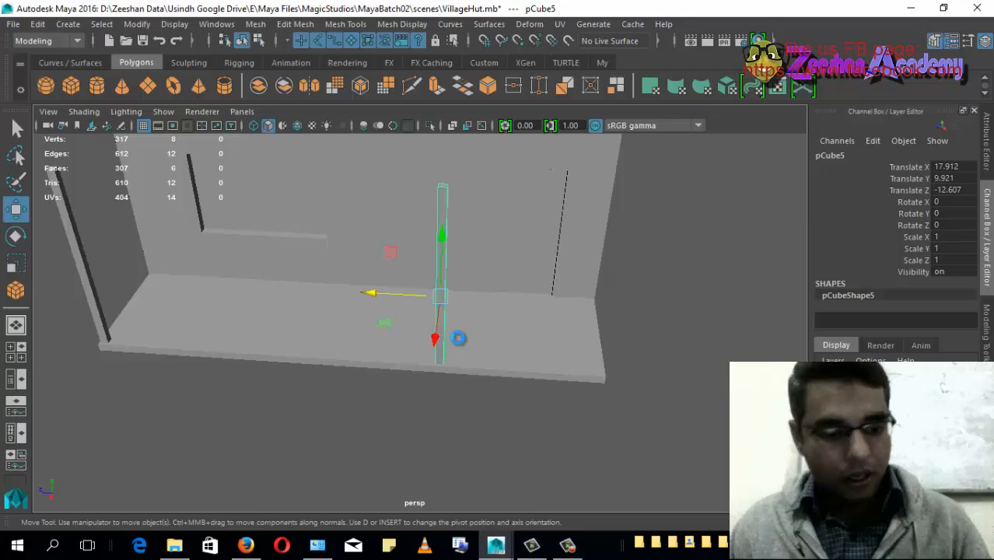
{"action": "left_click_drag", "start_coordinate": [370, 290], "coordinate": [539, 304]}
{"action": "middle_click_drag", "start_coordinate": [539, 304], "coordinate": [499, 293], "text": "alt"}
{"action": "left_click_drag", "start_coordinate": [500, 293], "coordinate": [406, 291], "text": "alt"}
{"action": "left_click_drag", "start_coordinate": [357, 359], "coordinate": [431, 304], "text": "alt"}
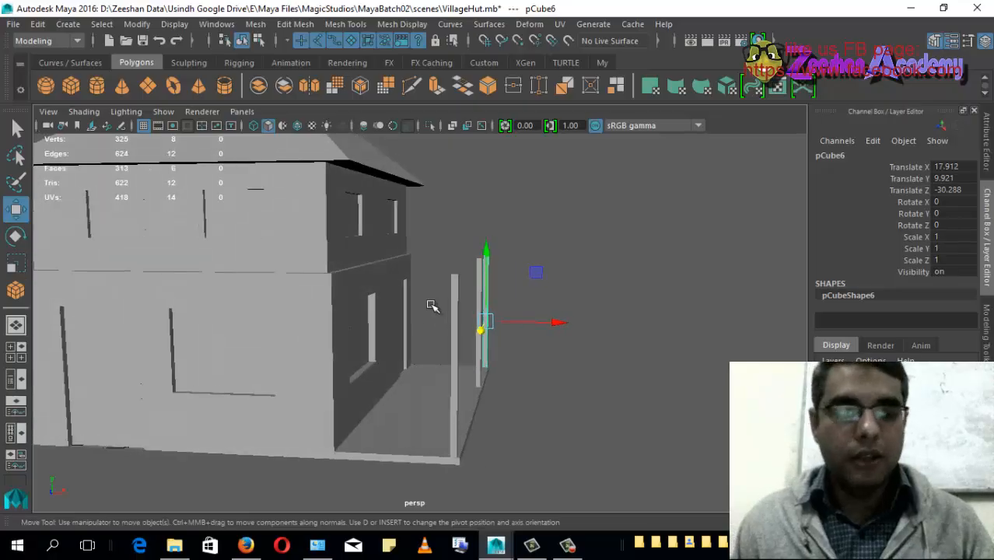
Duplicate the base slab and raise the copy to the tops of the posts, at about Y 22.175.
{"action": "left_click", "coordinate": [71, 87]}
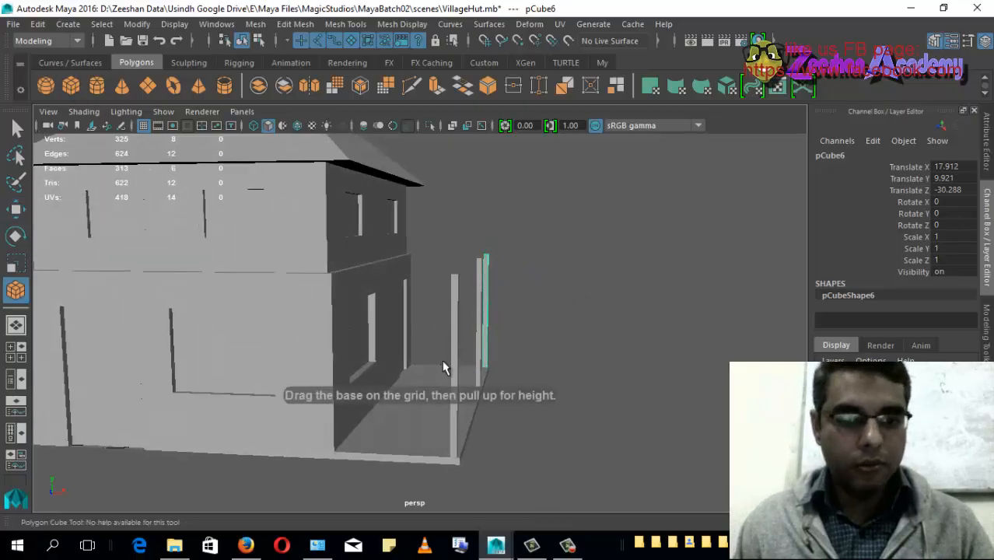
{"action": "key", "text": "q"}
{"action": "left_click", "coordinate": [425, 397]}
{"action": "left_click_drag", "start_coordinate": [415, 397], "coordinate": [426, 396], "text": "alt"}
{"action": "key", "text": "w"}
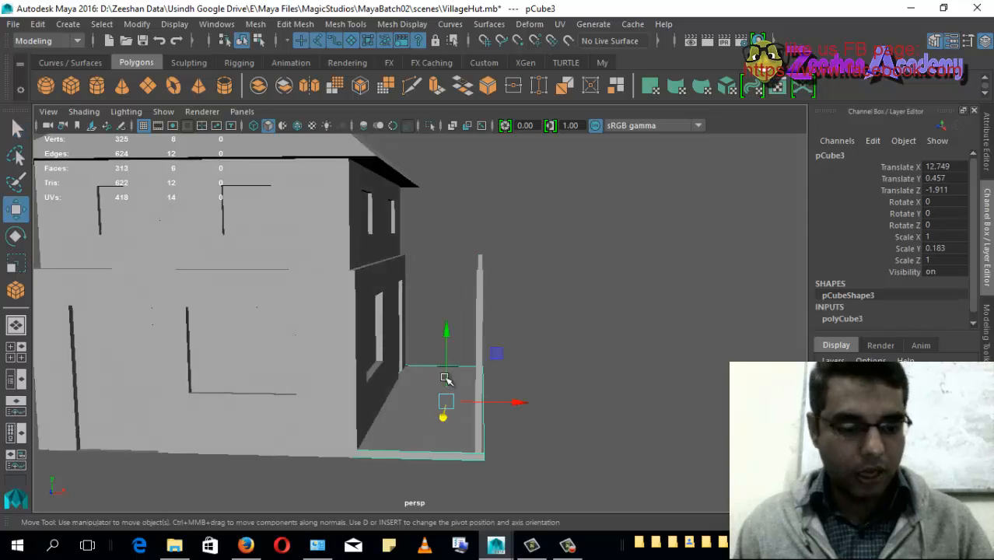
{"action": "key", "text": "ctrl+d"}
{"action": "left_click_drag", "start_coordinate": [446, 332], "coordinate": [438, 198]}
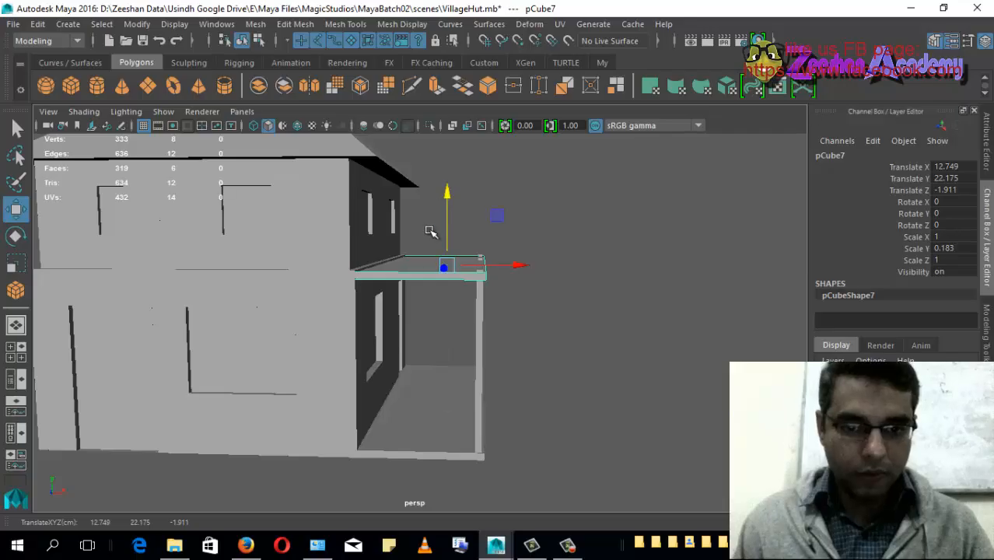
In the front view, tilt the raised canopy slab to a Z rotation of -25 degrees.
{"action": "right_click_drag", "start_coordinate": [430, 232], "coordinate": [429, 279], "text": "alt"}
{"action": "key", "text": "space"}
{"action": "left_click_drag", "start_coordinate": [429, 279], "coordinate": [428, 321]}
{"action": "middle_click_drag", "start_coordinate": [437, 342], "coordinate": [423, 282], "text": "alt"}
{"action": "left_click", "coordinate": [445, 441]}
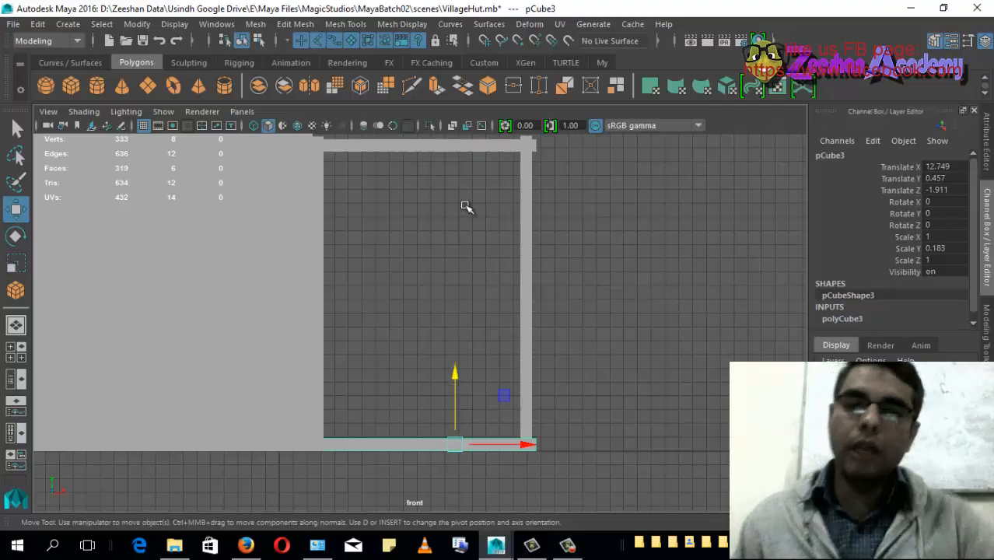
{"action": "left_click", "coordinate": [469, 146]}
{"action": "middle_click_drag", "start_coordinate": [459, 194], "coordinate": [461, 271], "text": "alt"}
{"action": "key", "text": "e"}
{"action": "left_click_drag", "start_coordinate": [499, 280], "coordinate": [471, 305]}
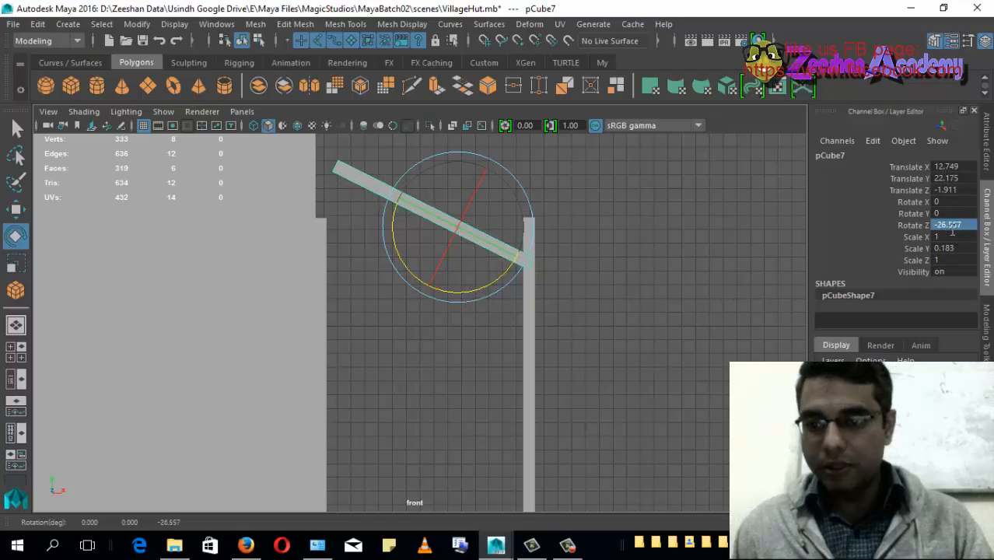
{"action": "key", "text": "Return"}
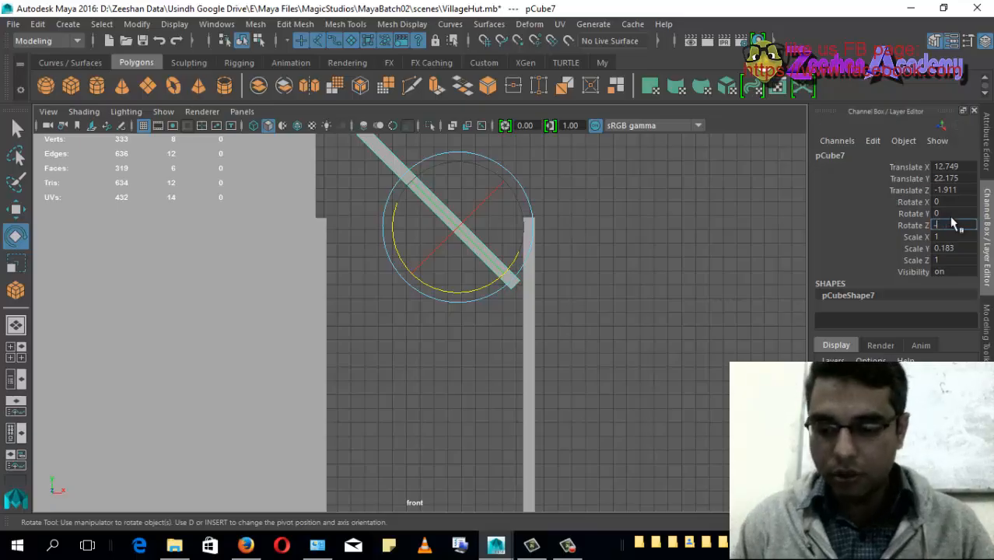
{"action": "type", "text": "-25"}
{"action": "key", "text": "Return"}
Lower the canopy slab to about Y 19.847 and ease its slope to a Z rotation of about -14.367.
{"action": "key", "text": "w"}
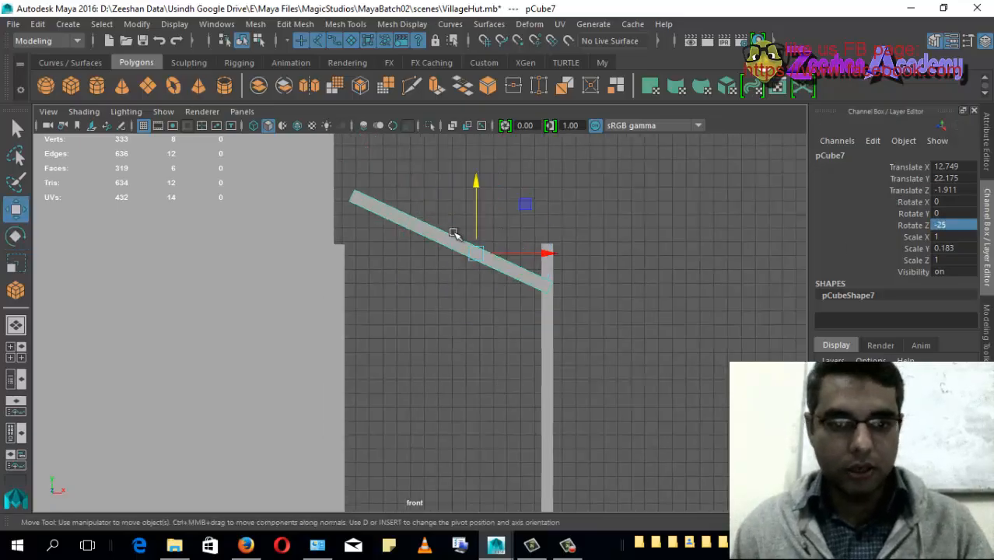
{"action": "left_click_drag", "start_coordinate": [477, 187], "coordinate": [480, 228]}
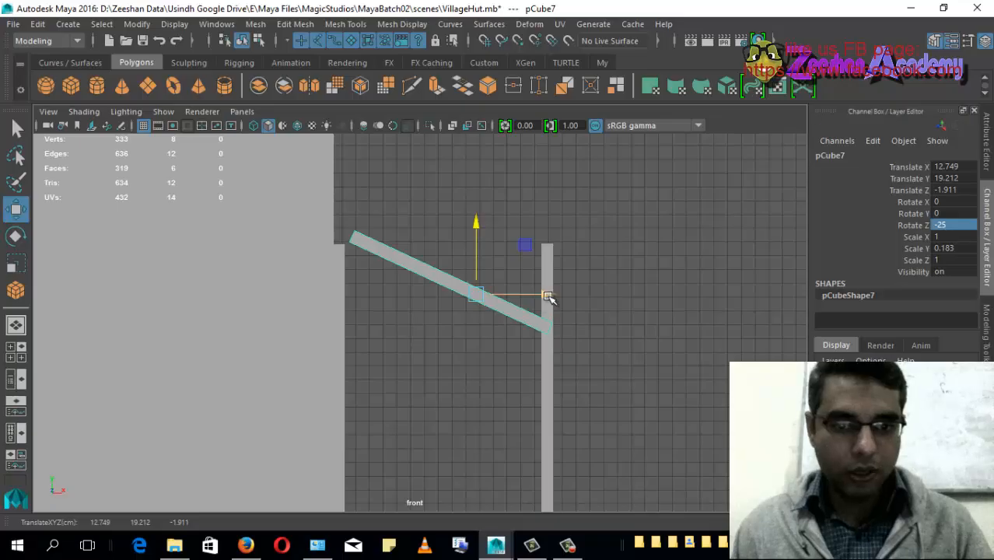
{"action": "key", "text": "e"}
{"action": "left_click_drag", "start_coordinate": [410, 284], "coordinate": [413, 298]}
{"action": "key", "text": "w"}
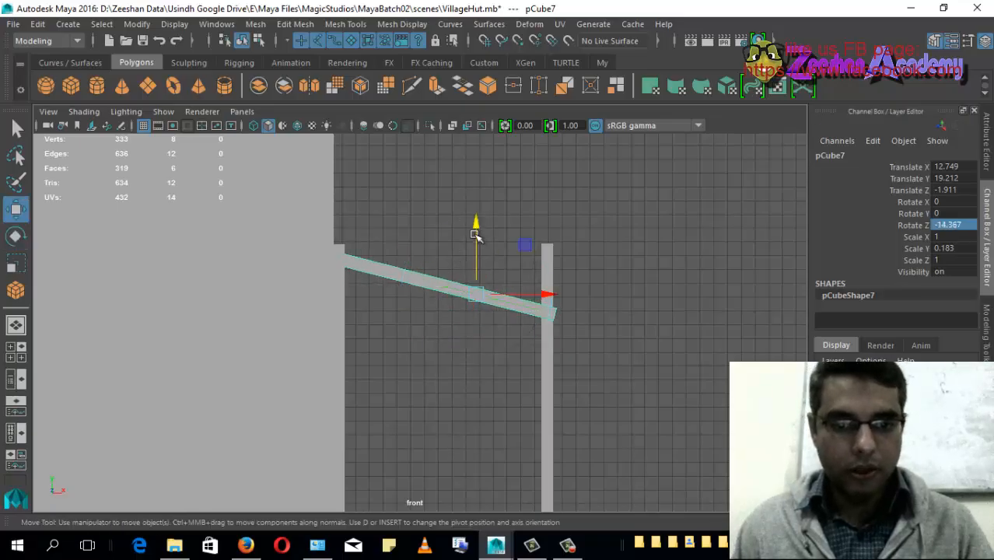
{"action": "left_click_drag", "start_coordinate": [474, 232], "coordinate": [474, 222]}
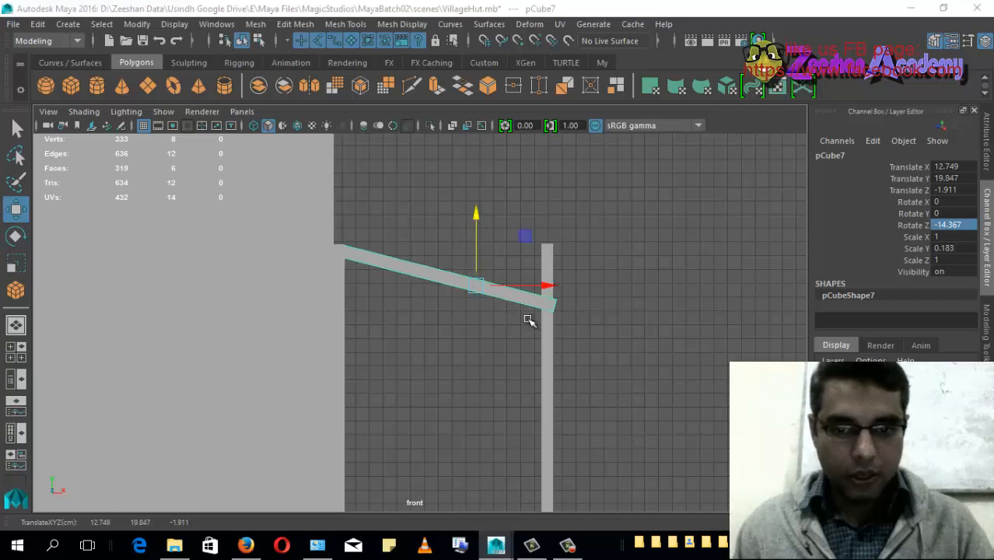
Lower the top vertices of the veranda's near corner post, at Z 26.852, into the edge of the sloped canopy.
{"action": "key", "text": "space"}
{"action": "key", "text": "space"}
{"action": "left_click_drag", "start_coordinate": [568, 299], "coordinate": [505, 365], "text": "alt"}
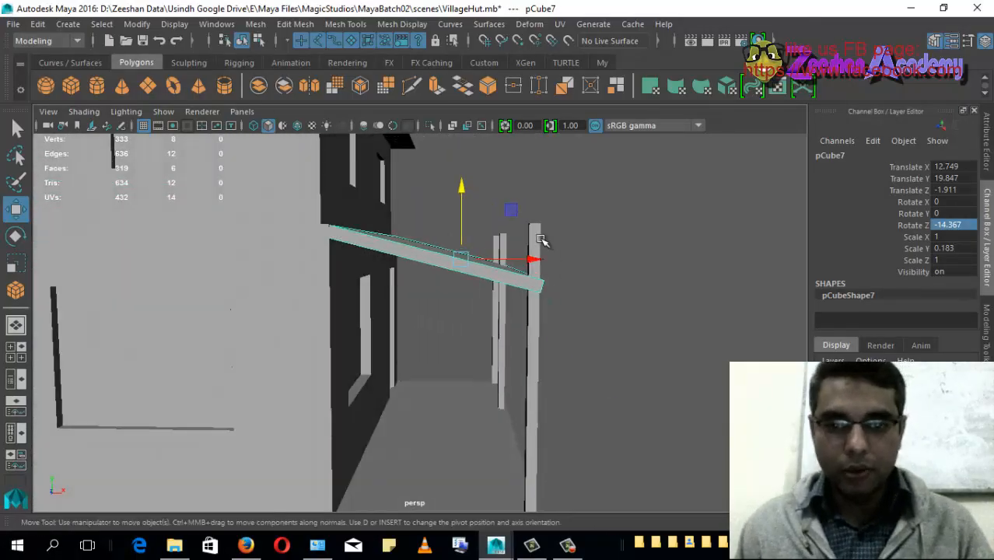
{"action": "left_click", "coordinate": [538, 238]}
{"action": "right_click_drag", "start_coordinate": [537, 233], "coordinate": [468, 137]}
{"action": "left_click_drag", "start_coordinate": [502, 185], "coordinate": [560, 247]}
{"action": "key", "text": "space"}
{"action": "left_click_drag", "start_coordinate": [503, 221], "coordinate": [504, 271]}
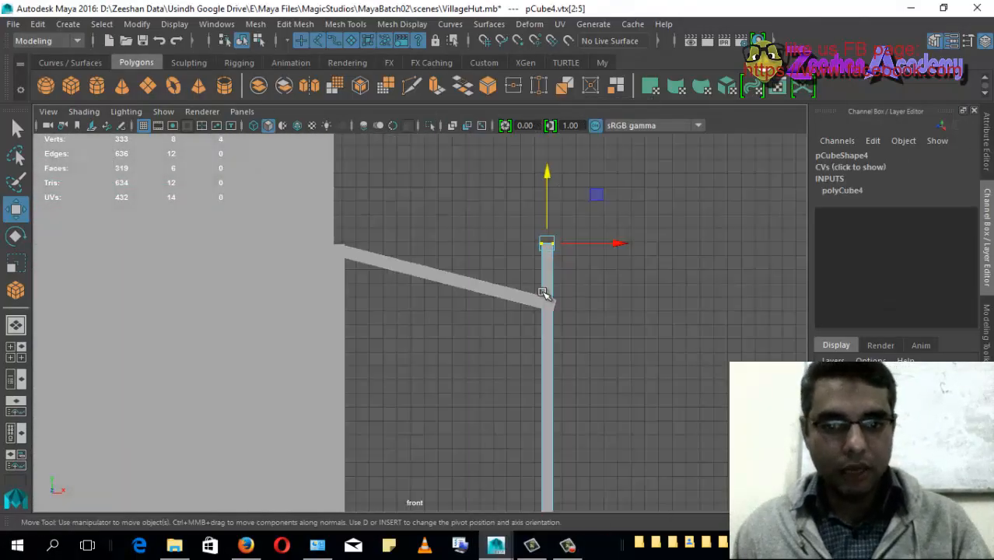
{"action": "middle_click_drag", "start_coordinate": [484, 294], "coordinate": [444, 326], "text": "alt"}
{"action": "right_click_drag", "start_coordinate": [444, 326], "coordinate": [577, 344], "text": "alt"}
{"action": "left_click_drag", "start_coordinate": [534, 194], "coordinate": [537, 197]}
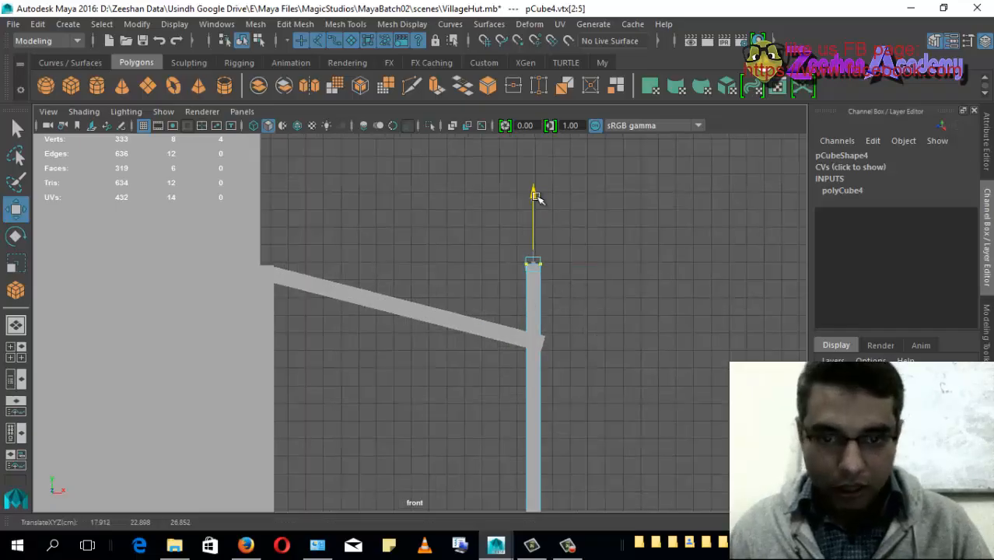
Lower the top vertices of the middle veranda post into the sloped canopy, level with the shortened corner post.
{"action": "left_click_drag", "start_coordinate": [501, 279], "coordinate": [554, 282]}
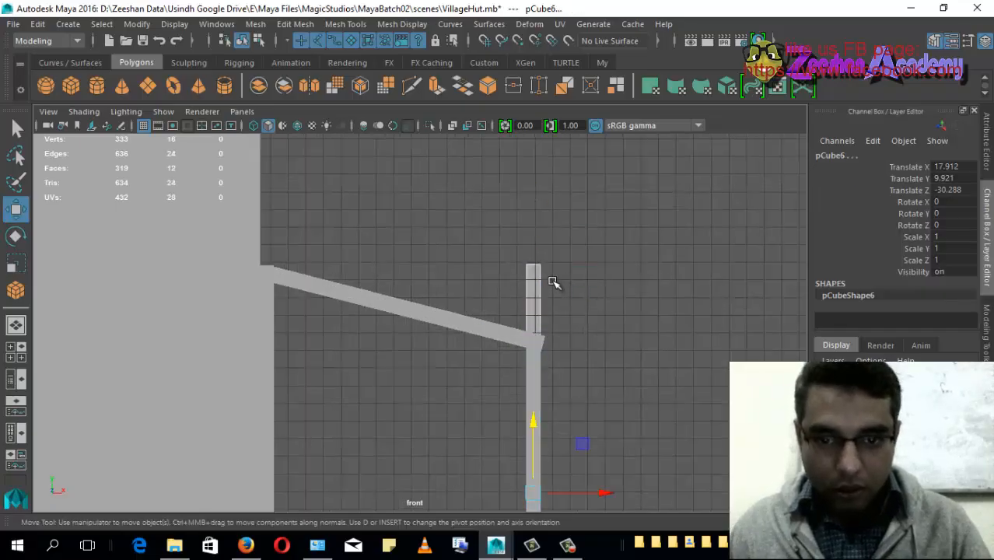
{"action": "right_click_drag", "start_coordinate": [539, 280], "coordinate": [471, 130]}
{"action": "left_click_drag", "start_coordinate": [501, 231], "coordinate": [560, 280]}
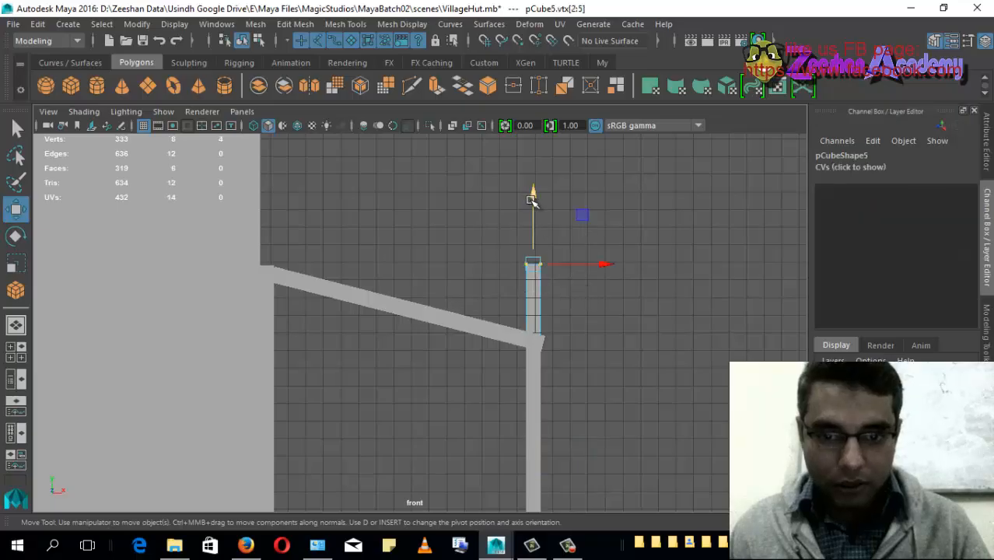
{"action": "left_click_drag", "start_coordinate": [534, 201], "coordinate": [537, 280]}
{"action": "key", "text": "4"}
{"action": "middle_click_drag", "start_coordinate": [367, 387], "coordinate": [338, 354], "text": "alt"}
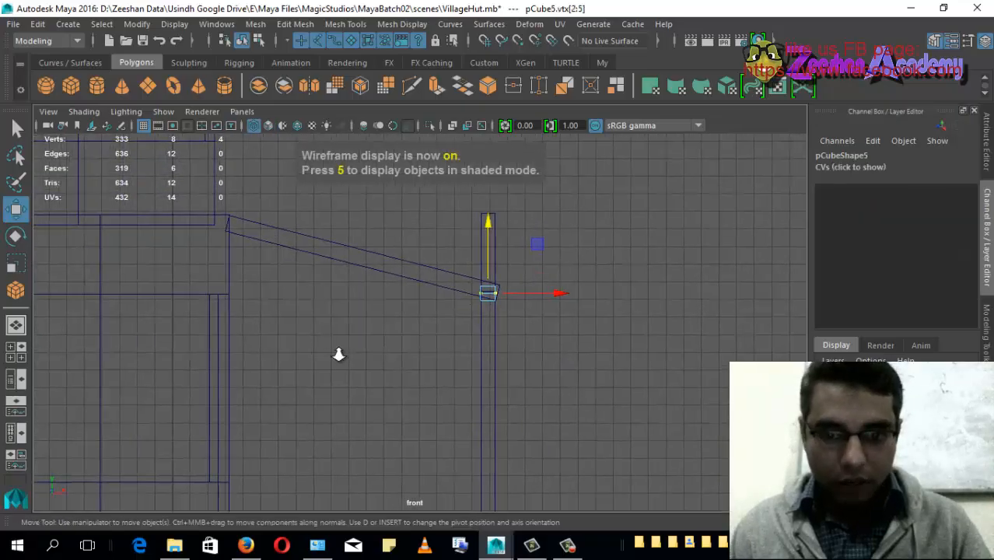
{"action": "right_click_drag", "start_coordinate": [338, 353], "coordinate": [553, 282], "text": "alt"}
{"action": "middle_click_drag", "start_coordinate": [553, 282], "coordinate": [413, 355], "text": "alt"}
{"action": "left_click_drag", "start_coordinate": [467, 246], "coordinate": [463, 238]}
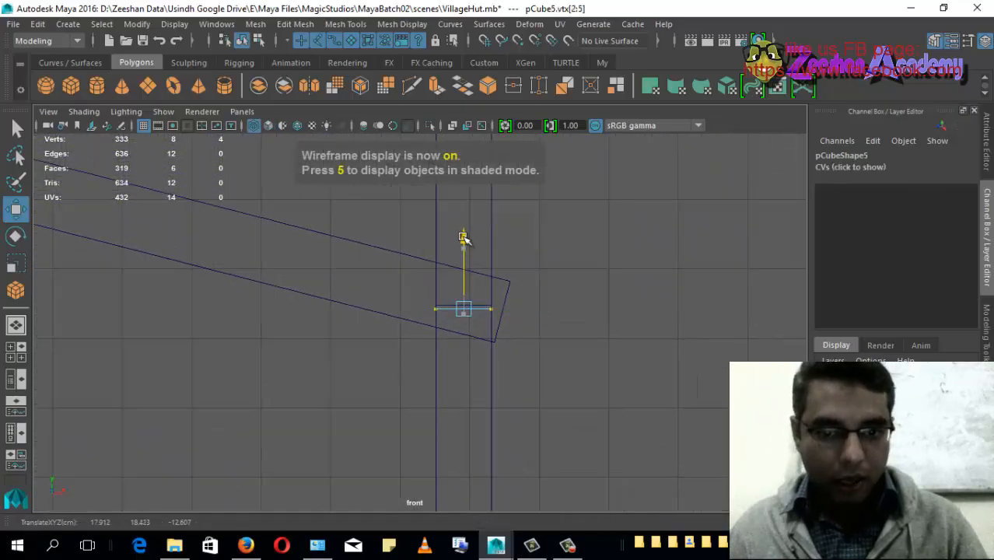
Lower the top vertices of the far veranda post to about Y 18.496, then return to the shaded perspective view.
{"action": "scroll", "coordinate": [476, 265], "scroll_direction": "down", "scroll_amount": 4}
{"action": "middle_click_drag", "start_coordinate": [484, 250], "coordinate": [471, 336], "text": "alt"}
{"action": "left_click", "coordinate": [440, 253]}
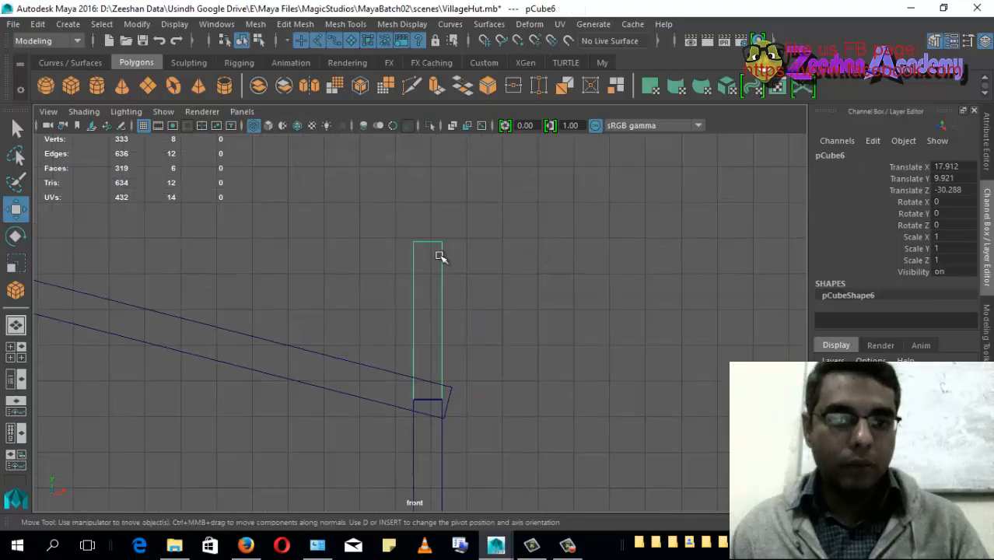
{"action": "right_click_drag", "start_coordinate": [440, 253], "coordinate": [373, 127]}
{"action": "left_click_drag", "start_coordinate": [367, 172], "coordinate": [520, 259]}
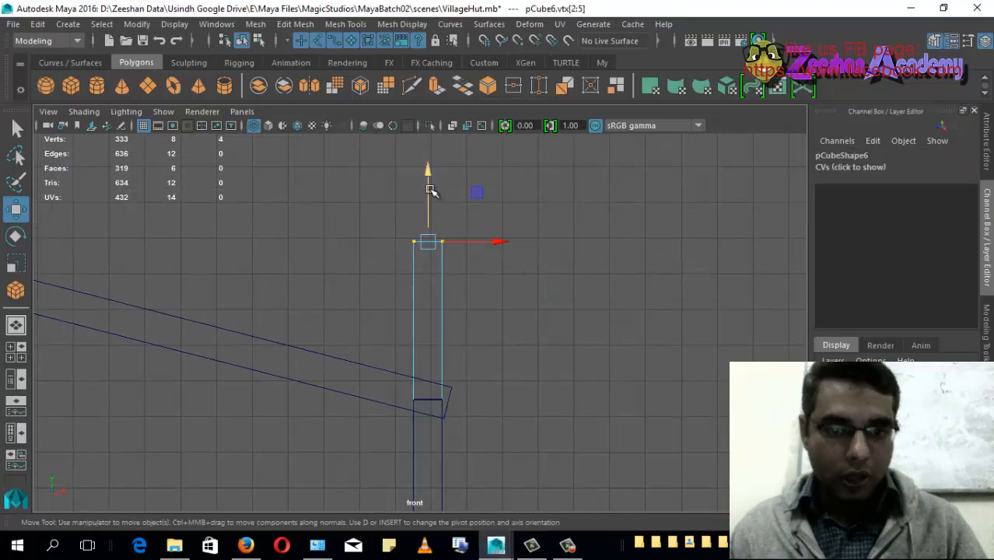
{"action": "left_click_drag", "start_coordinate": [428, 205], "coordinate": [428, 283]}
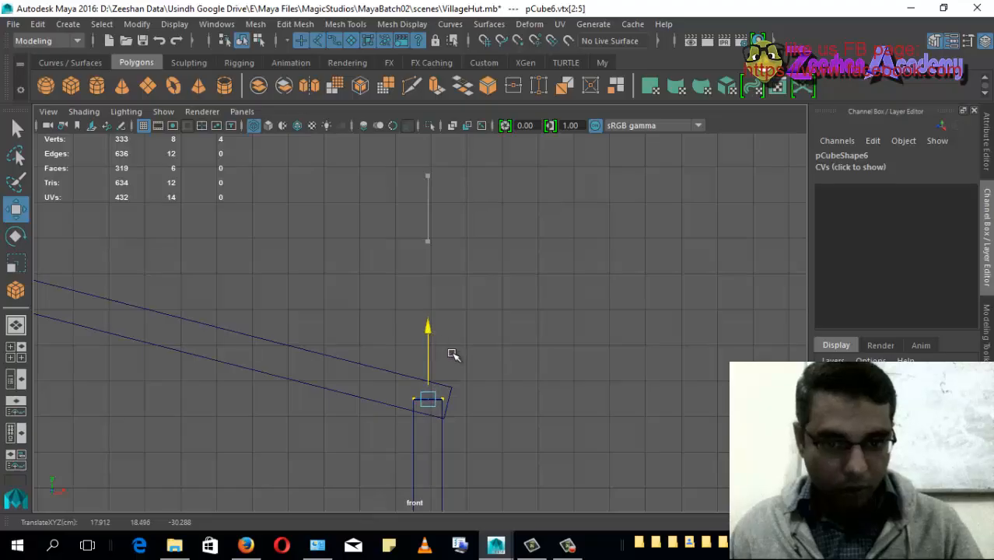
{"action": "key", "text": "space"}
{"action": "left_click_drag", "start_coordinate": [453, 355], "coordinate": [470, 320]}
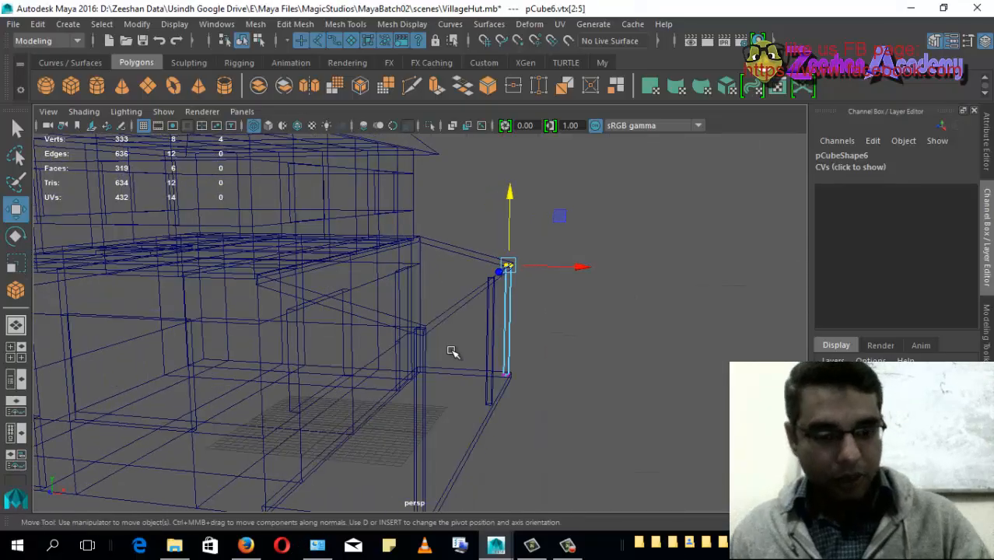
{"action": "key", "text": "5"}
Examine the veranda's canopy and posts from several sides of the hut, with the canopy selected.
{"action": "mouse_move", "coordinate": [533, 371]}
{"action": "left_mouse_down", "text": "alt"}
{"action": "mouse_move", "coordinate": [349, 359]}
{"action": "mouse_move", "coordinate": [506, 367]}
{"action": "mouse_move", "coordinate": [540, 394]}
{"action": "mouse_move", "coordinate": [526, 357]}
{"action": "mouse_move", "coordinate": [235, 381]}
{"action": "mouse_move", "coordinate": [343, 360]}
{"action": "mouse_move", "coordinate": [200, 394]}
{"action": "mouse_move", "coordinate": [307, 386]}
{"action": "mouse_move", "coordinate": [348, 333]}
{"action": "mouse_move", "coordinate": [380, 377]}
{"action": "mouse_move", "coordinate": [392, 368]}
{"action": "left_mouse_up", "text": "alt"}
{"action": "left_click_drag", "start_coordinate": [479, 355], "coordinate": [653, 365], "text": "alt"}
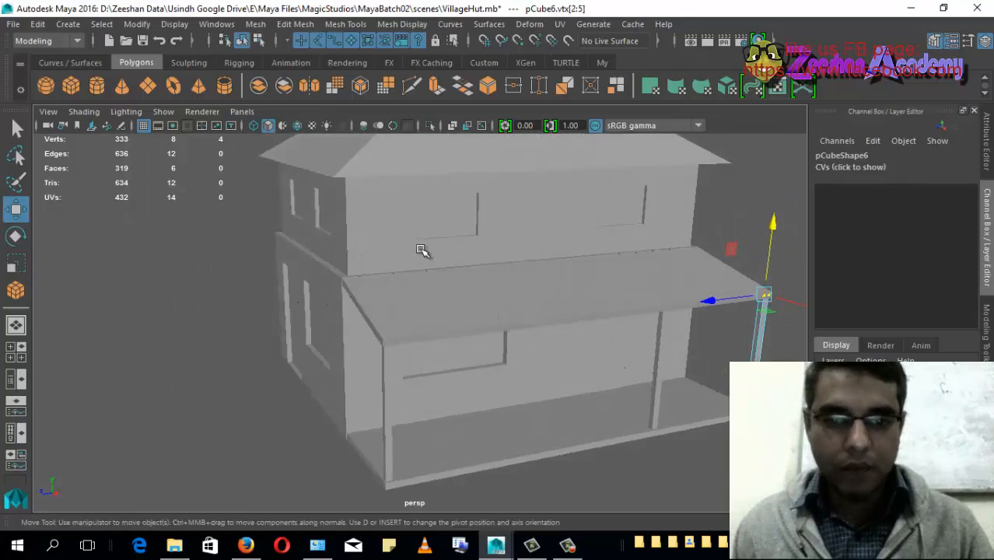
{"action": "left_click_drag", "start_coordinate": [420, 249], "coordinate": [302, 393], "text": "alt"}
{"action": "left_click_drag", "start_coordinate": [405, 416], "coordinate": [414, 357], "text": "alt"}
{"action": "left_click", "coordinate": [660, 272]}
{"action": "left_click_drag", "start_coordinate": [536, 328], "coordinate": [513, 376], "text": "alt"}
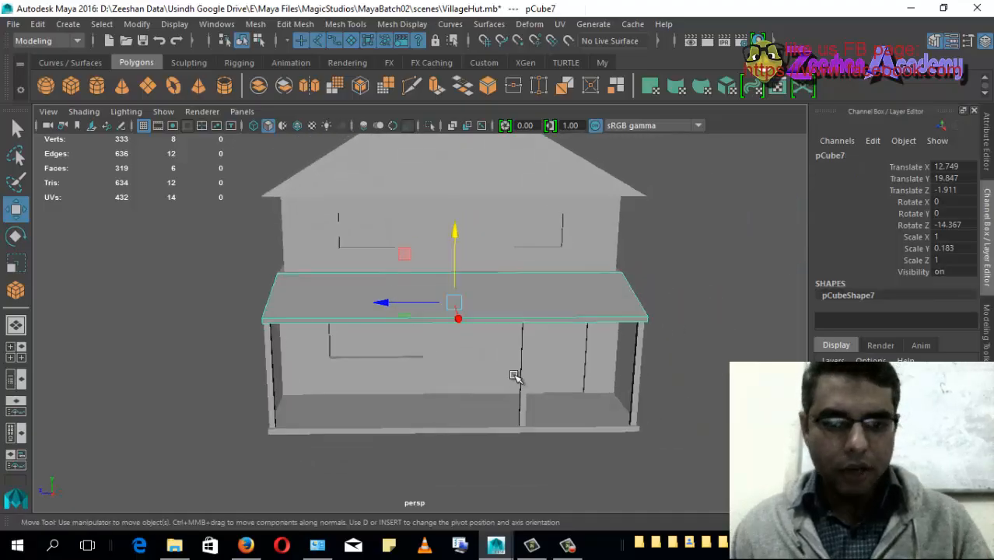
{"action": "left_click_drag", "start_coordinate": [390, 365], "coordinate": [550, 369], "text": "alt"}
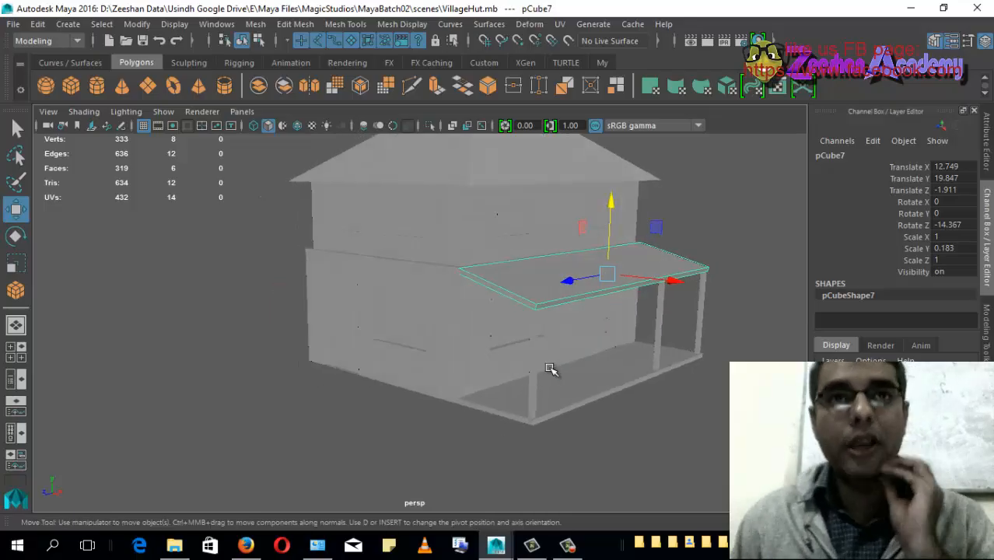
{"action": "left_click_drag", "start_coordinate": [600, 378], "coordinate": [585, 394], "text": "alt"}
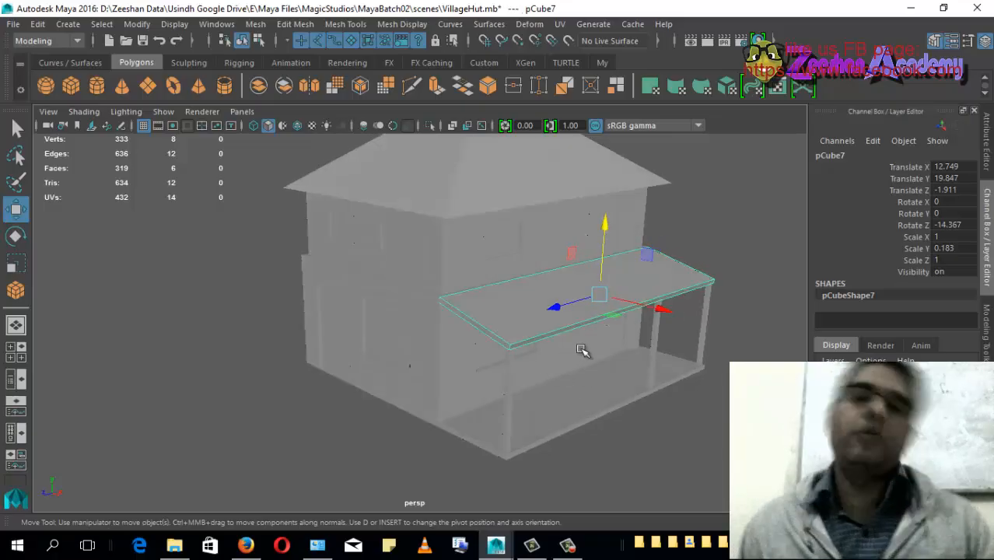
Duplicate the veranda canopy and move the copy along Z to about 30.108.
{"action": "left_click_drag", "start_coordinate": [583, 348], "coordinate": [623, 348], "text": "alt"}
{"action": "key", "text": "e"}
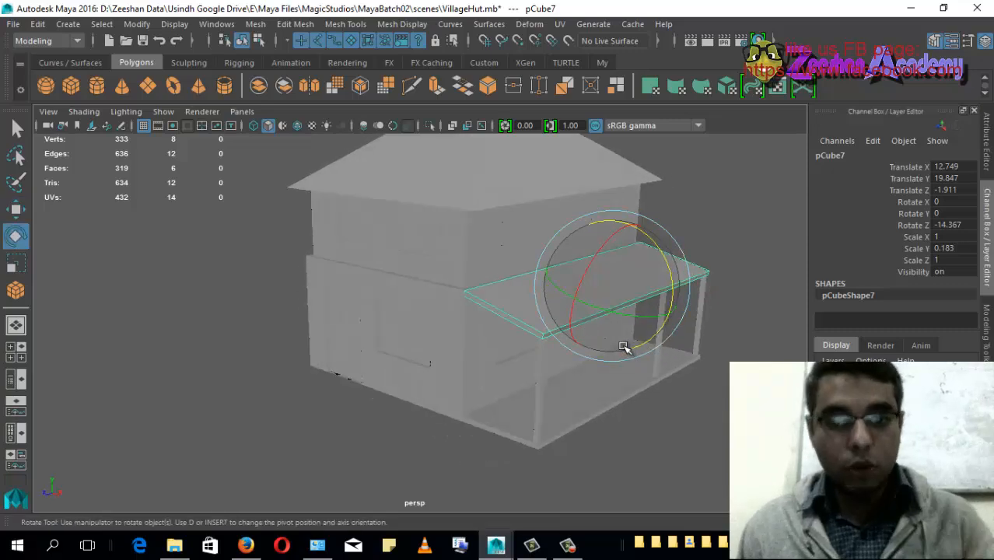
{"action": "key", "text": "w"}
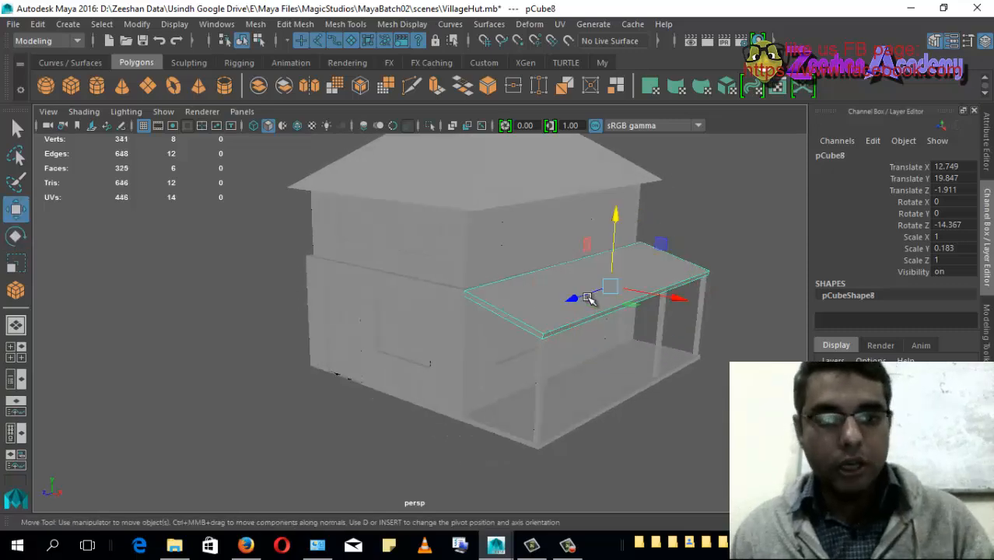
{"action": "left_click_drag", "start_coordinate": [585, 296], "coordinate": [614, 398]}
Turn the canopy copy toward the adjacent wall and level it, with Rotate Y at 90 and Rotate Z at 0.
{"action": "key", "text": "e"}
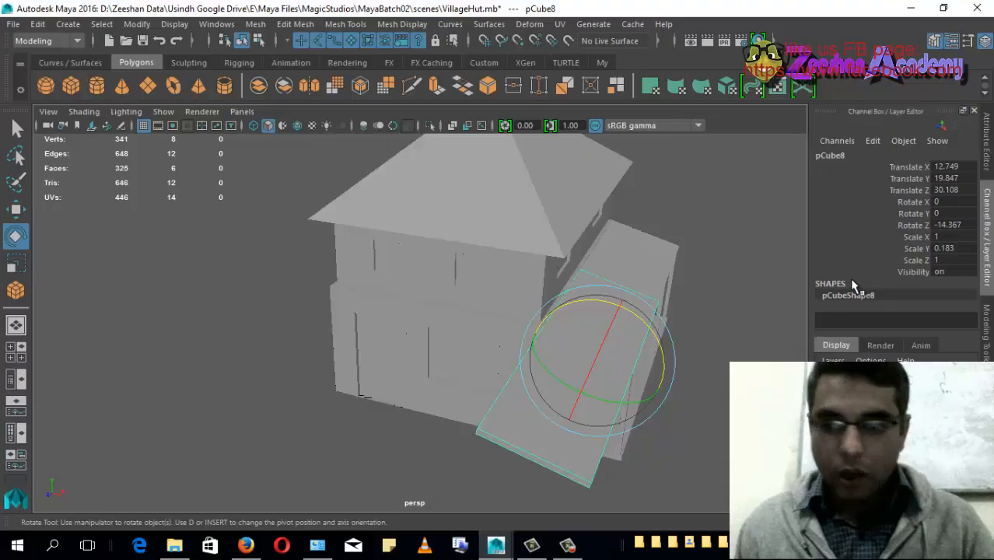
{"action": "type", "text": "0"}
{"action": "key", "text": "Return"}
{"action": "left_click_drag", "start_coordinate": [552, 340], "coordinate": [482, 356], "text": "alt"}
{"action": "key", "text": "space"}
{"action": "double_click", "coordinate": [955, 226]}
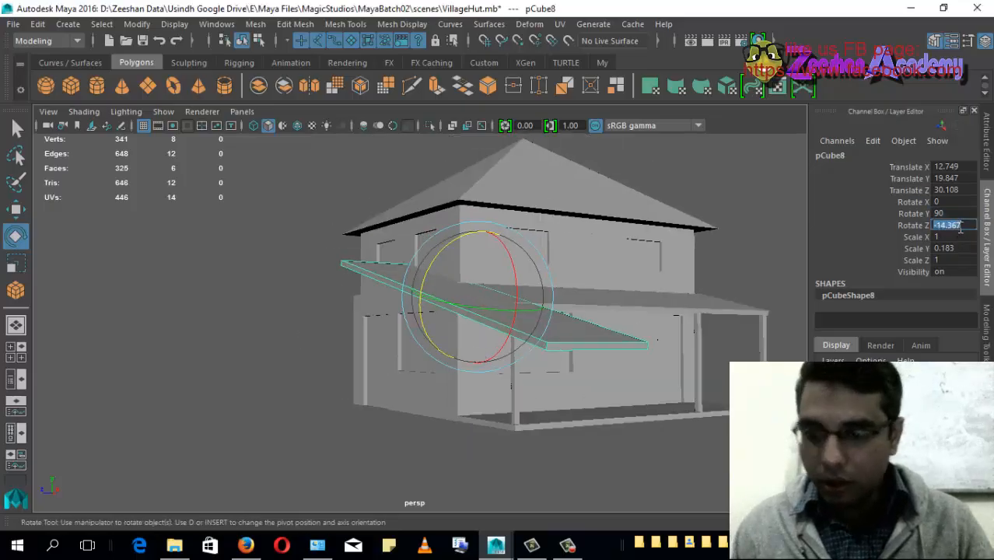
{"action": "type", "text": "0"}
{"action": "key", "text": "Return"}
Shorten the canopy copy to a Z scale of about 0.236 and move it along the wall to about X -28.432.
{"action": "left_click_drag", "start_coordinate": [602, 290], "coordinate": [640, 366], "text": "alt"}
{"action": "key", "text": "w"}
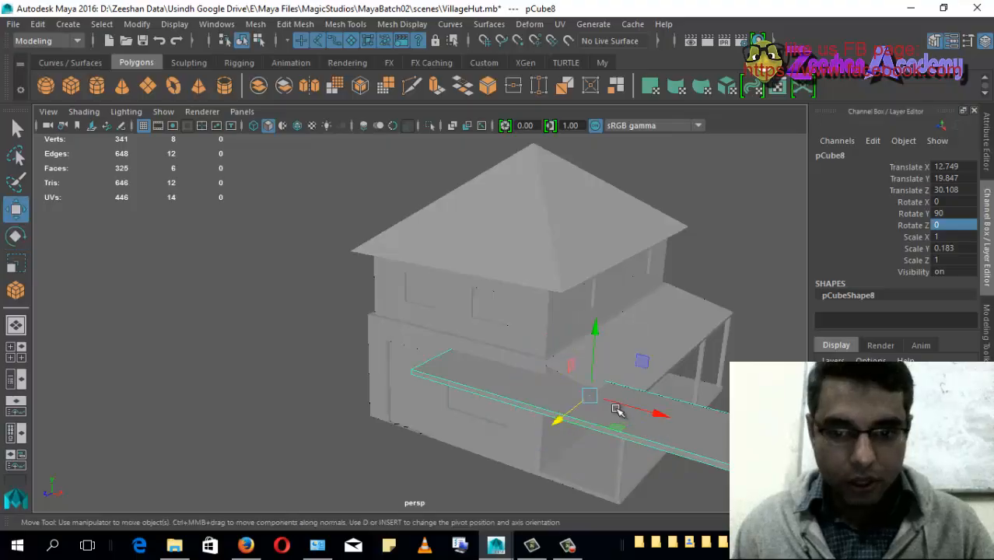
{"action": "left_click_drag", "start_coordinate": [617, 408], "coordinate": [537, 426]}
{"action": "key", "text": "r"}
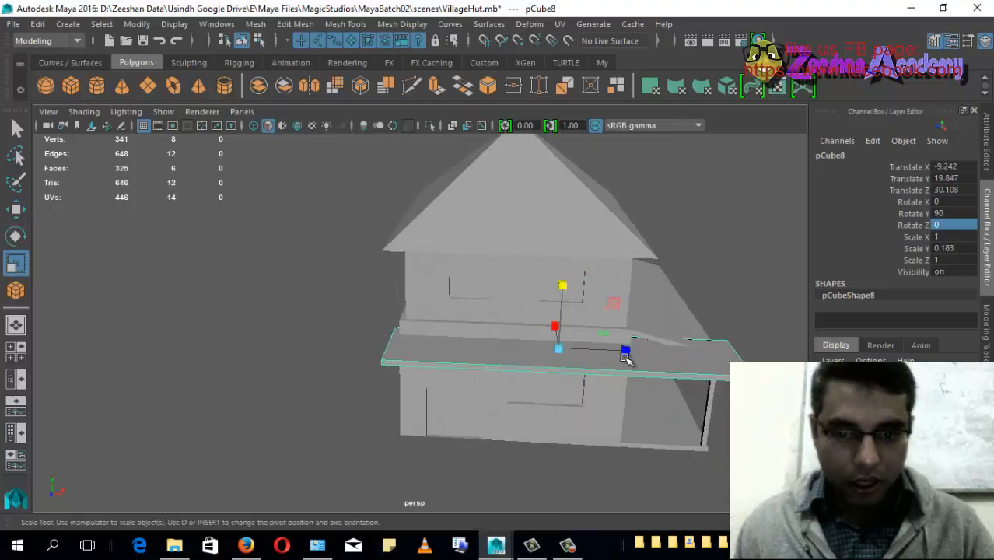
{"action": "left_click_drag", "start_coordinate": [625, 351], "coordinate": [490, 352]}
{"action": "key", "text": "w"}
Display wireframe over the shaded model and raise the short canopy slab to about Y 22.215.
{"action": "left_click_drag", "start_coordinate": [476, 404], "coordinate": [652, 374], "text": "alt"}
{"action": "scroll", "coordinate": [652, 373], "scroll_direction": "up", "scroll_amount": 5}
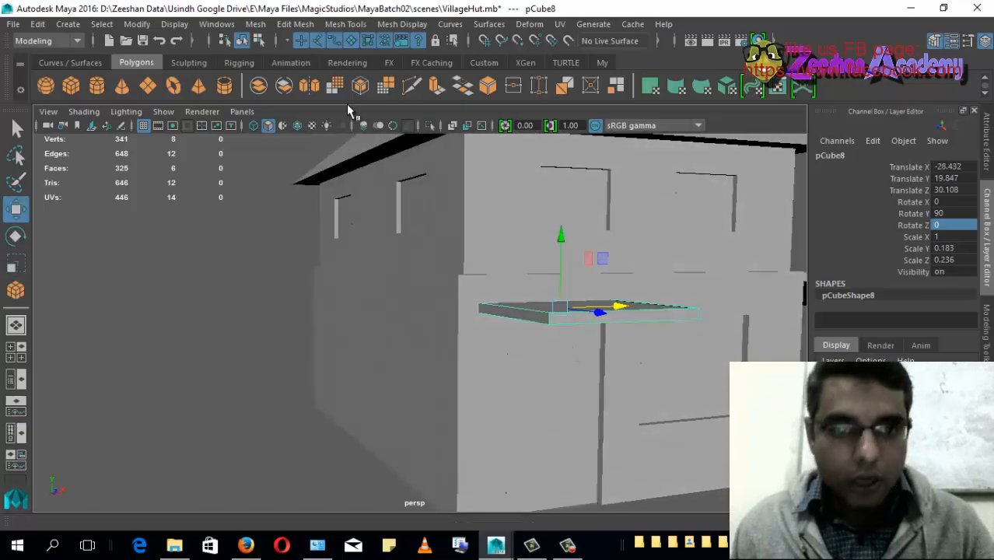
{"action": "left_click", "coordinate": [297, 126]}
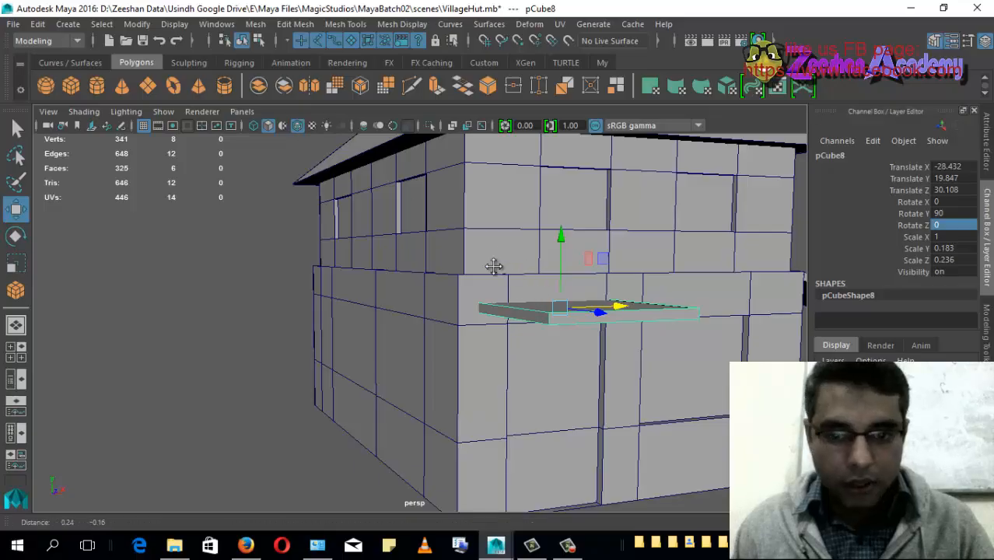
{"action": "mouse_move", "coordinate": [451, 257]}
{"action": "left_mouse_down", "text": "alt"}
{"action": "mouse_move", "coordinate": [526, 257]}
{"action": "mouse_move", "coordinate": [572, 299]}
{"action": "mouse_move", "coordinate": [561, 315]}
{"action": "mouse_move", "coordinate": [599, 284]}
{"action": "mouse_move", "coordinate": [560, 239]}
{"action": "mouse_move", "coordinate": [560, 221]}
{"action": "left_mouse_up", "text": "alt"}
{"action": "scroll", "coordinate": [599, 284], "scroll_direction": "up", "scroll_amount": 4}
Try to tilt the short canopy slab down from the wall to match the veranda canopy's slope.
{"action": "key", "text": "e"}
{"action": "left_click_drag", "start_coordinate": [605, 262], "coordinate": [708, 358]}
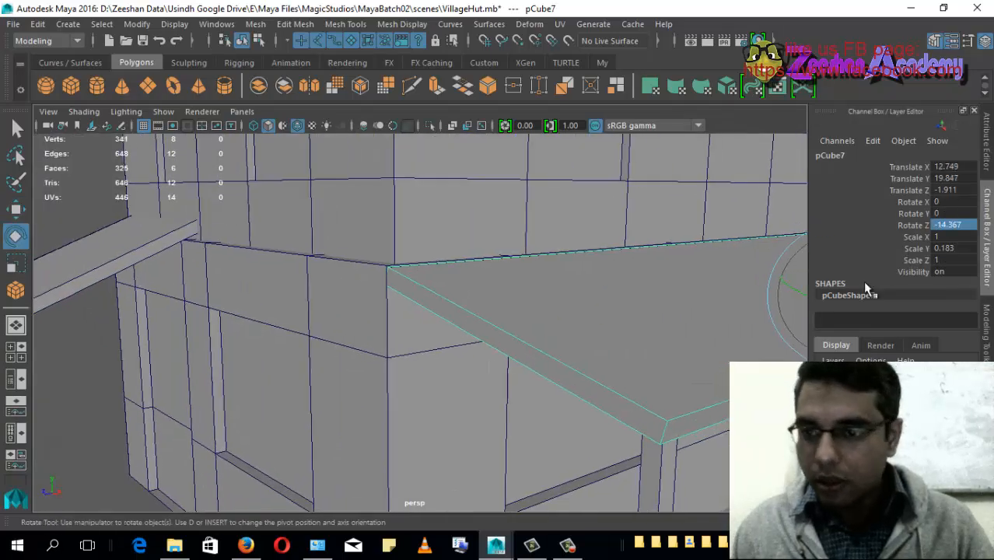
{"action": "type", "text": "5"}
{"action": "key", "text": "Return"}
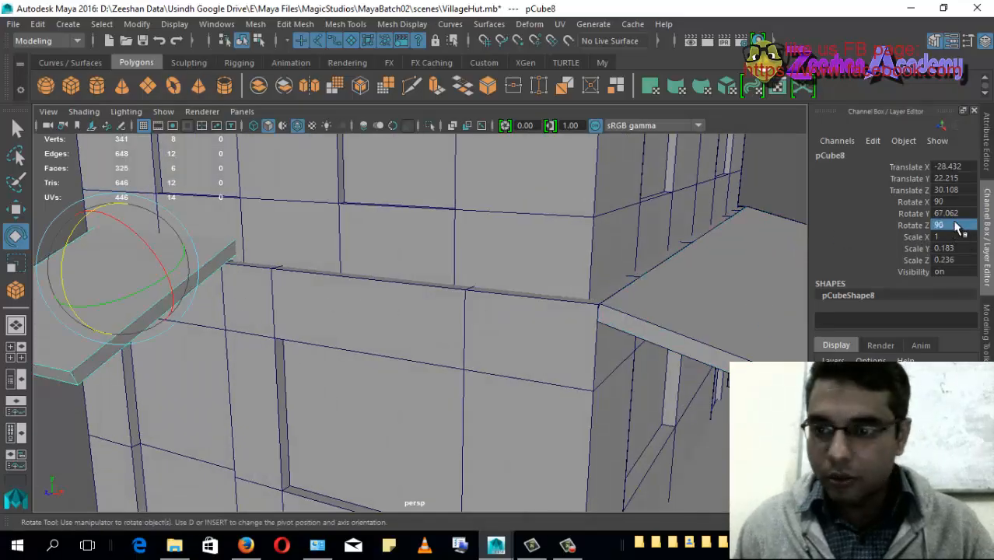
Level the short canopy slab again by setting its Y rotation to 90.
{"action": "left_click_drag", "start_coordinate": [591, 296], "coordinate": [223, 217], "text": "alt"}
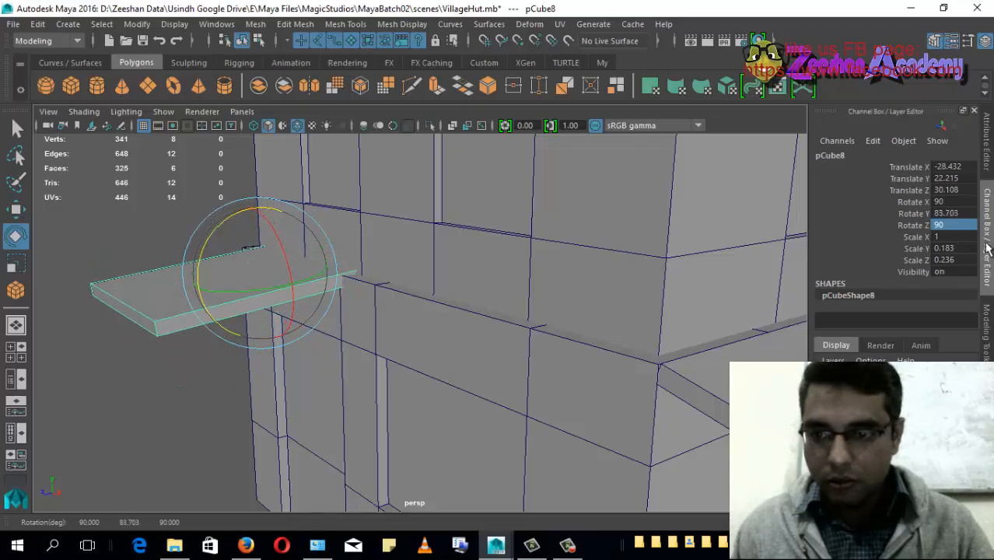
{"action": "left_click", "coordinate": [962, 215]}
{"action": "key", "text": "Return"}
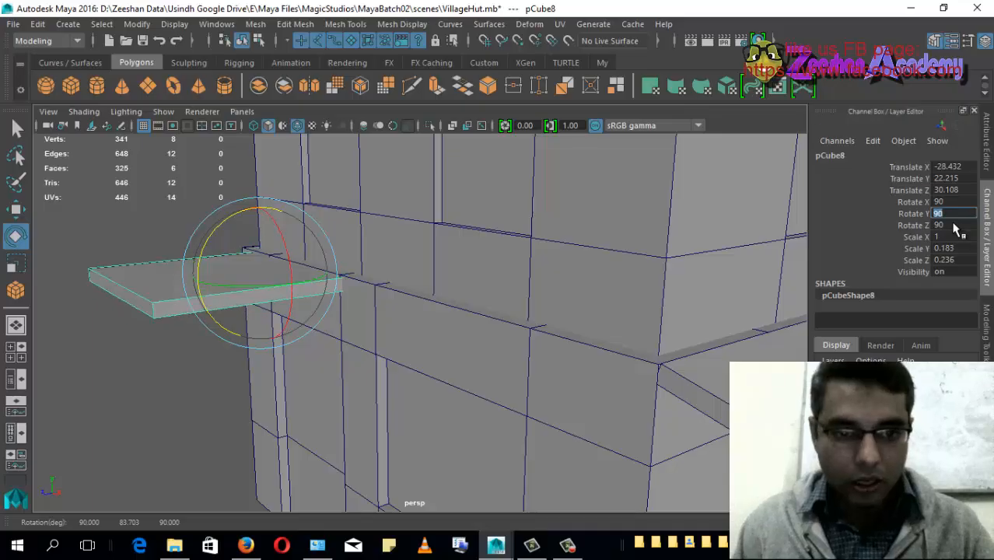
{"action": "left_click_drag", "start_coordinate": [377, 271], "coordinate": [485, 299], "text": "alt"}
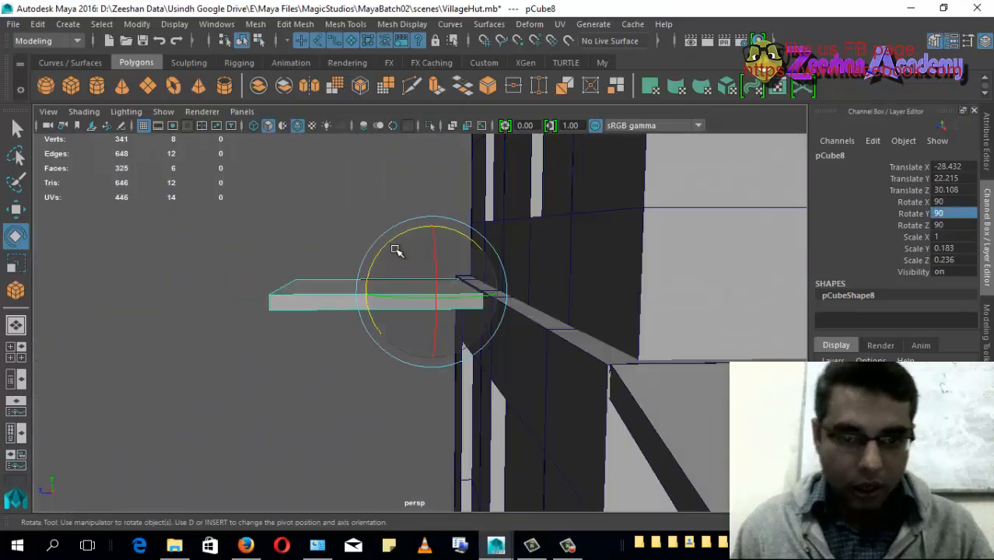
Tilt the short canopy slab to a Y rotation of 75 and lower it to about Y 21.437.
{"action": "left_click_drag", "start_coordinate": [388, 245], "coordinate": [384, 251]}
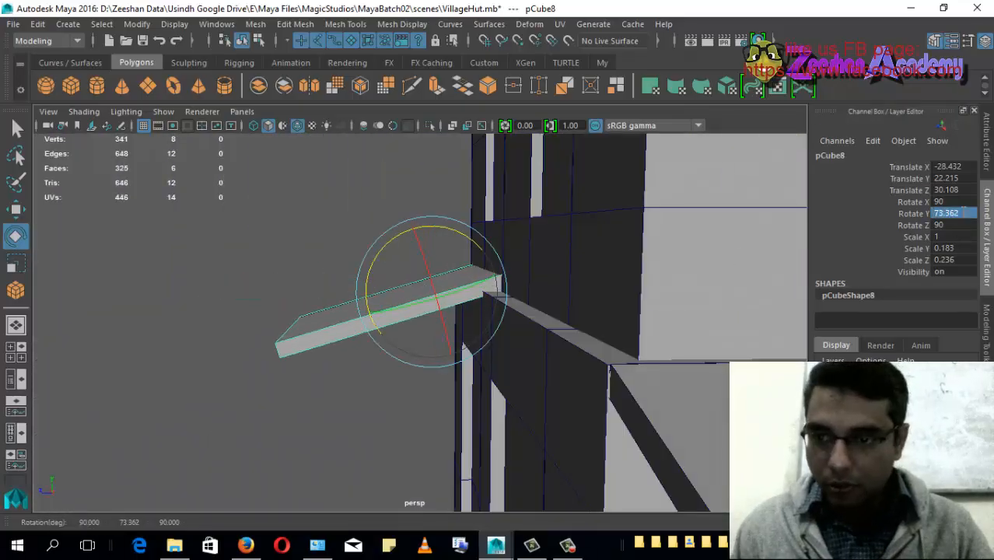
{"action": "left_click", "coordinate": [959, 214]}
{"action": "type", "text": "75"}
{"action": "key", "text": "Return"}
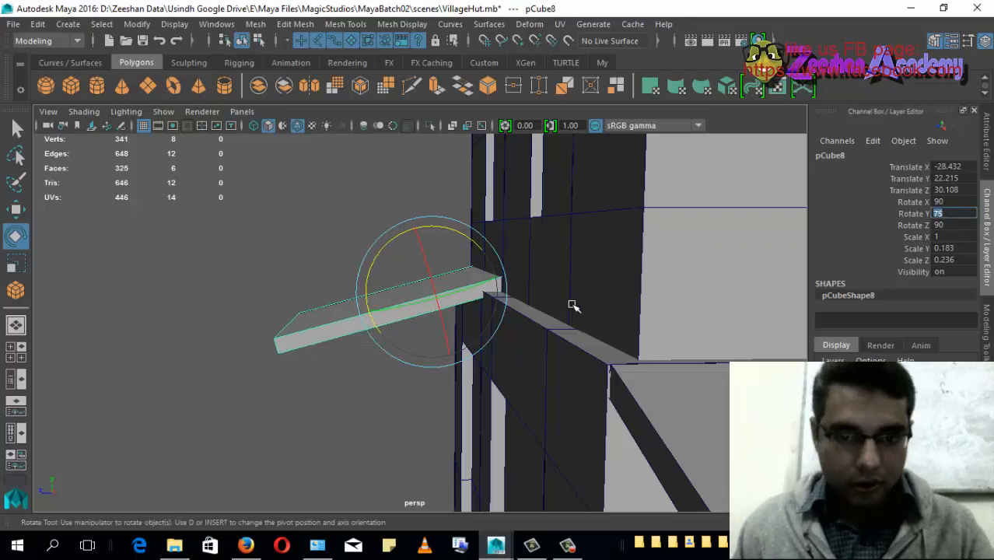
{"action": "left_click_drag", "start_coordinate": [570, 307], "coordinate": [535, 294], "text": "alt"}
{"action": "key", "text": "w"}
{"action": "left_click_drag", "start_coordinate": [443, 206], "coordinate": [445, 217]}
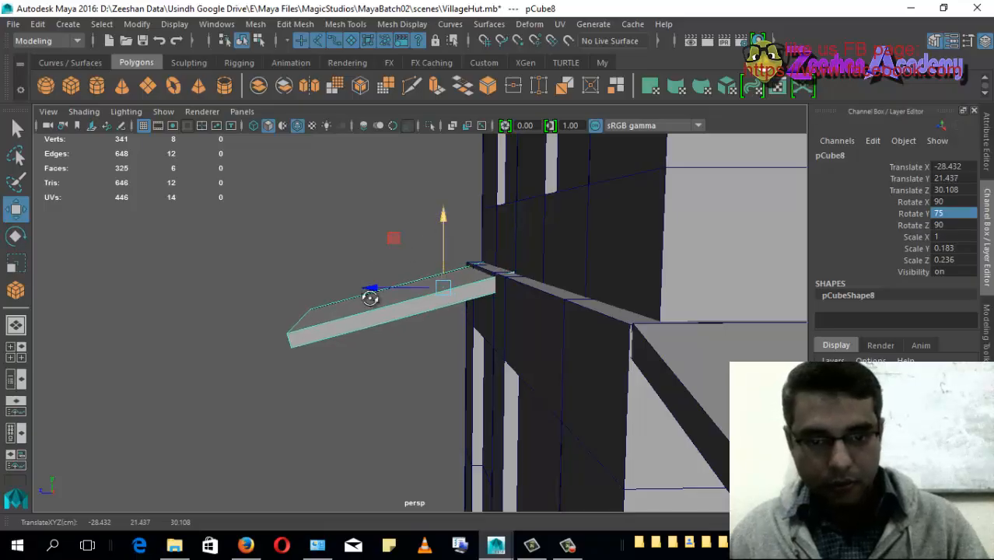
Duplicate the veranda's front corner post and place the copy under the small canopy at about X -21.723, Z 36.404.
{"action": "left_click_drag", "start_coordinate": [370, 298], "coordinate": [580, 327], "text": "alt"}
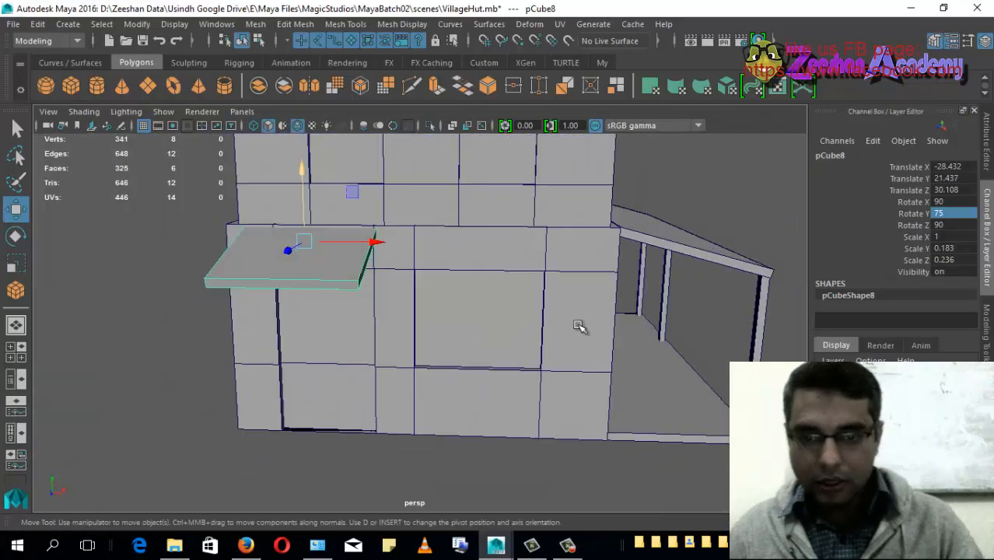
{"action": "left_click", "coordinate": [758, 350]}
{"action": "left_click_drag", "start_coordinate": [758, 350], "coordinate": [639, 395], "text": "alt"}
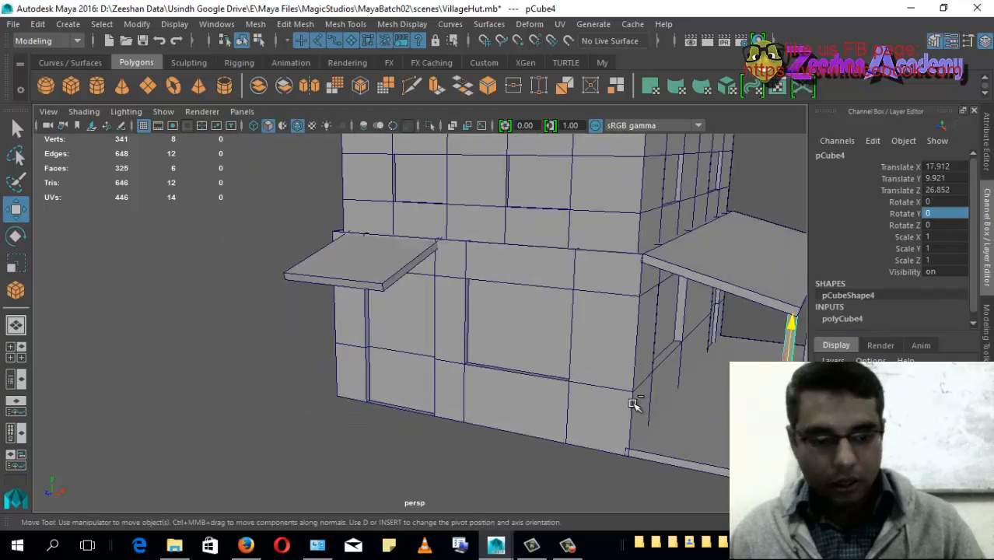
{"action": "right_click_drag", "start_coordinate": [711, 409], "coordinate": [514, 371], "text": "alt"}
{"action": "middle_click_drag", "start_coordinate": [630, 359], "coordinate": [527, 356], "text": "alt"}
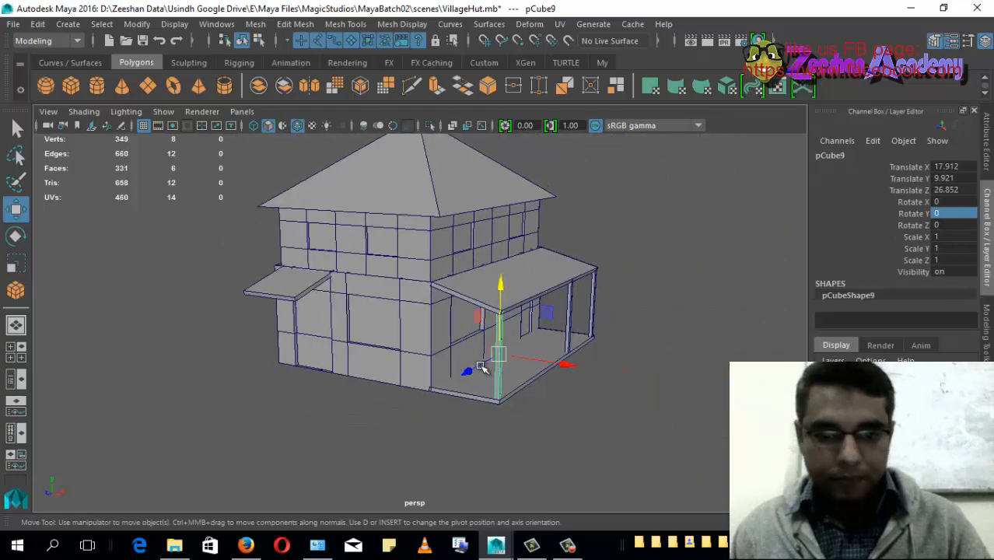
{"action": "left_click_drag", "start_coordinate": [481, 367], "coordinate": [448, 389]}
{"action": "left_click_drag", "start_coordinate": [528, 388], "coordinate": [422, 366]}
{"action": "scroll", "coordinate": [338, 366], "scroll_direction": "up", "scroll_amount": 5}
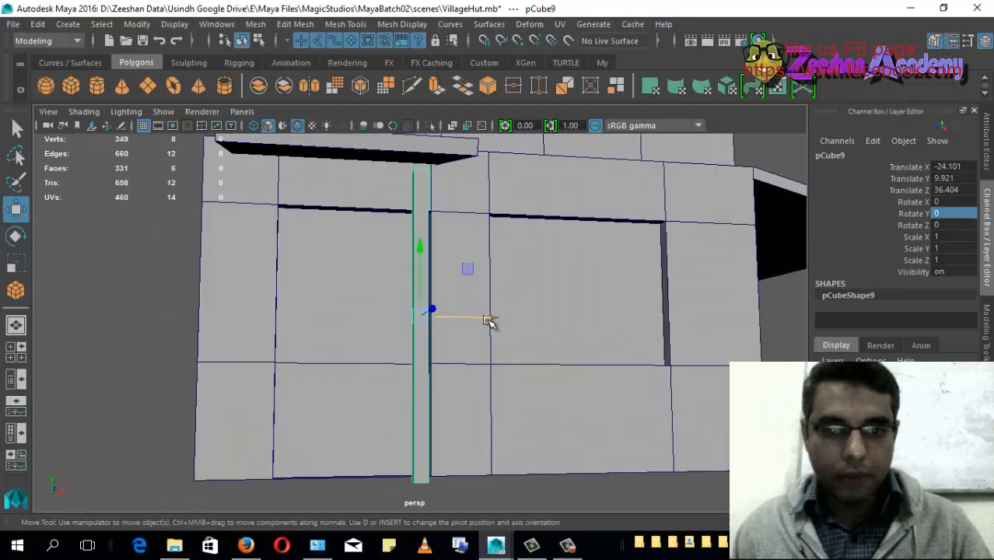
{"action": "left_click_drag", "start_coordinate": [489, 320], "coordinate": [489, 355]}
{"action": "left_click", "coordinate": [471, 355]}
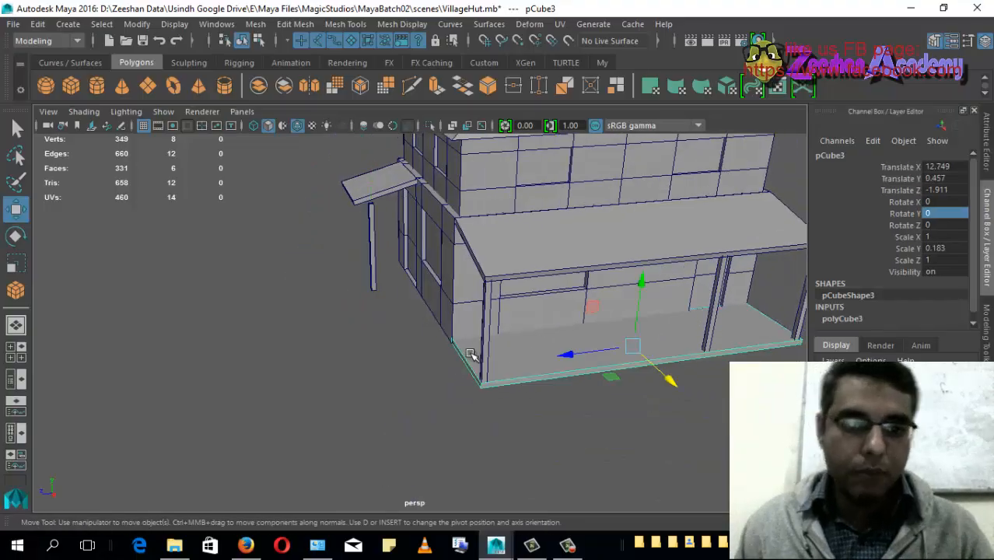
Duplicate the short canopy slab, lower the copy to about Y 0.031 and set all its rotations to 0.
{"action": "left_click", "coordinate": [375, 174]}
{"action": "left_click_drag", "start_coordinate": [375, 174], "coordinate": [462, 267], "text": "alt"}
{"action": "left_click_drag", "start_coordinate": [475, 180], "coordinate": [475, 278]}
{"action": "key", "text": "e"}
{"action": "left_click_drag", "start_coordinate": [973, 201], "coordinate": [962, 226]}
{"action": "type", "text": "0"}
{"action": "key", "text": "Return"}
Scale the ground slab to about Z 0.308 and position it at about X -24.936, Y 0.286, Z 40.215.
{"action": "left_click_drag", "start_coordinate": [599, 420], "coordinate": [457, 355], "text": "alt"}
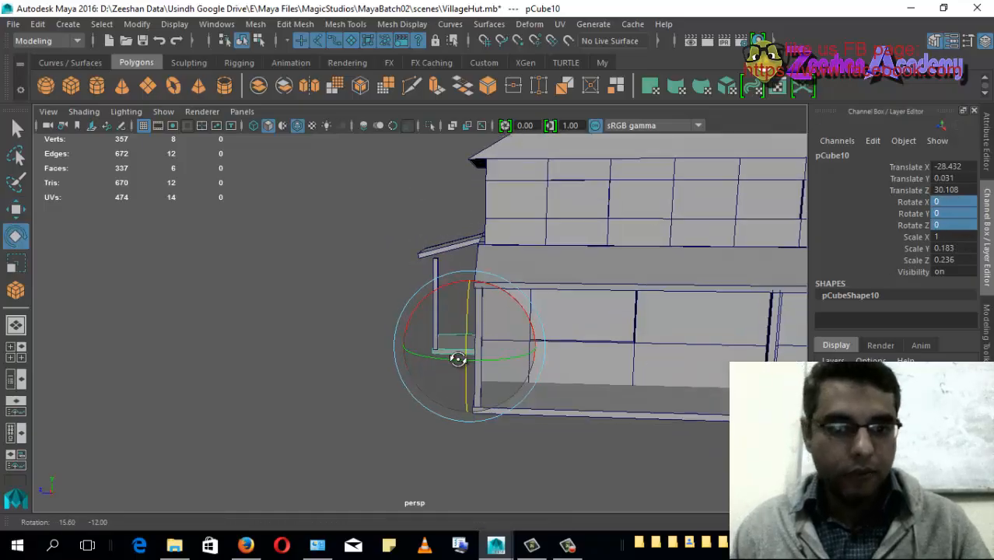
{"action": "right_click_drag", "start_coordinate": [457, 354], "coordinate": [750, 354], "text": "alt"}
{"action": "key", "text": "w"}
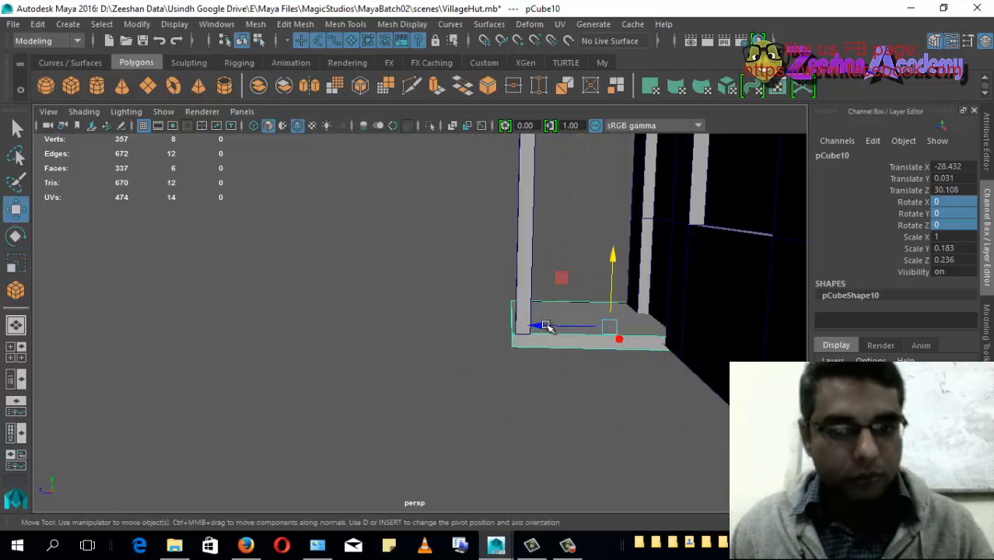
{"action": "left_click_drag", "start_coordinate": [546, 325], "coordinate": [529, 325]}
{"action": "left_click_drag", "start_coordinate": [537, 340], "coordinate": [778, 387], "text": "alt"}
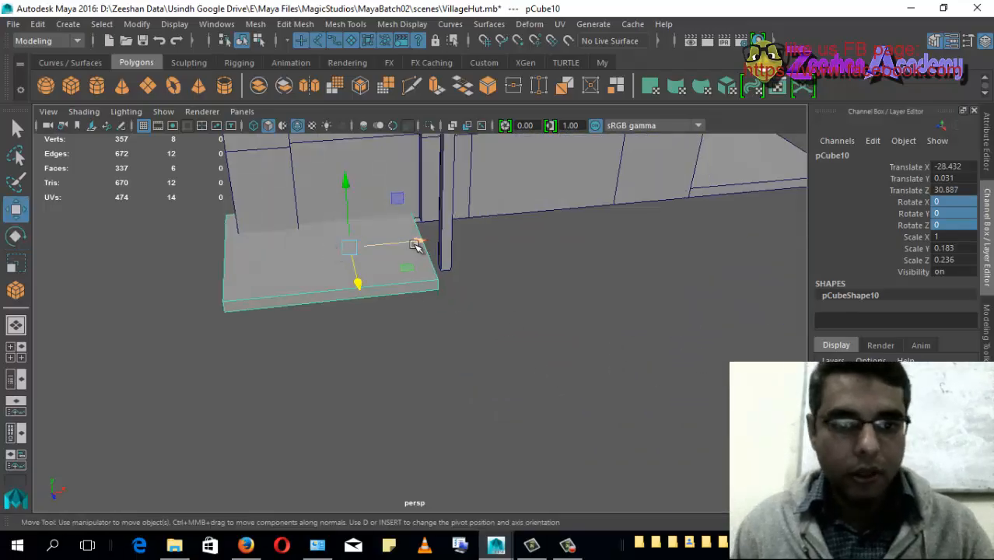
{"action": "left_click_drag", "start_coordinate": [416, 245], "coordinate": [498, 353]}
{"action": "key", "text": "r"}
{"action": "key", "text": "w"}
{"action": "left_click_drag", "start_coordinate": [607, 335], "coordinate": [634, 333]}
{"action": "left_click_drag", "start_coordinate": [498, 340], "coordinate": [485, 343], "text": "alt"}
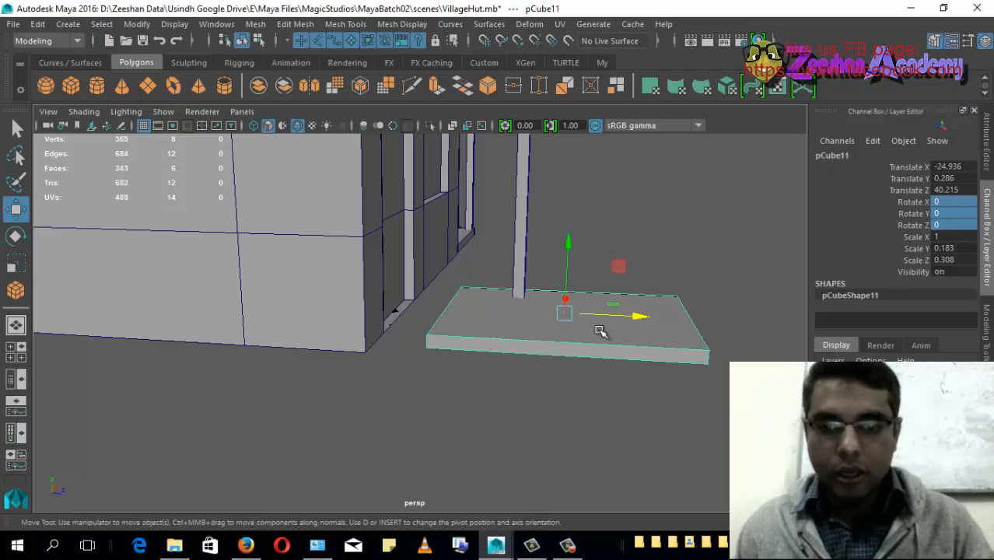
Delete the surplus slab copy and narrow the remaining slab into a step by moving its outer vertices toward the wall.
{"action": "key", "text": "Delete"}
{"action": "left_click", "coordinate": [539, 325]}
{"action": "right_click_drag", "start_coordinate": [541, 319], "coordinate": [476, 127]}
{"action": "right_click_drag", "start_coordinate": [511, 336], "coordinate": [447, 128]}
{"action": "left_click_drag", "start_coordinate": [633, 261], "coordinate": [785, 470]}
{"action": "left_click_drag", "start_coordinate": [726, 337], "coordinate": [542, 333]}
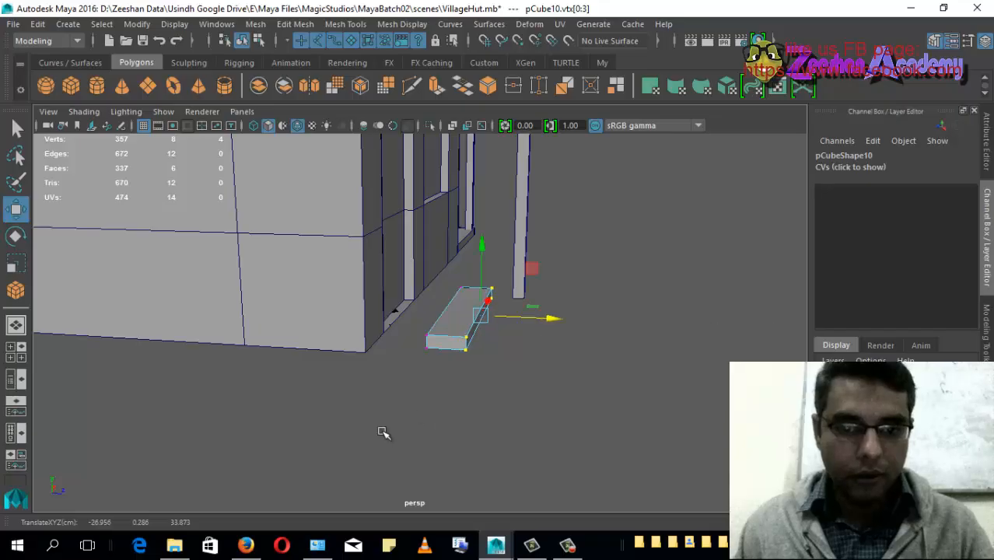
{"action": "left_click_drag", "start_coordinate": [382, 433], "coordinate": [479, 333], "text": "alt"}
{"action": "right_click_drag", "start_coordinate": [479, 333], "coordinate": [545, 105]}
{"action": "left_click", "coordinate": [508, 318]}
Center the pivot of the narrowed step slab.
{"action": "left_click_drag", "start_coordinate": [508, 319], "coordinate": [542, 362], "text": "alt"}
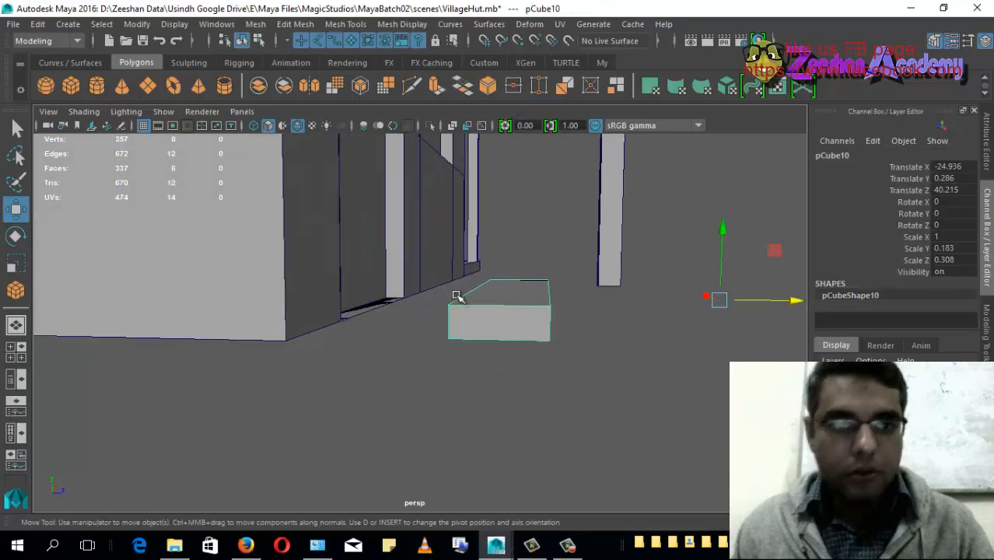
{"action": "left_click_drag", "start_coordinate": [457, 296], "coordinate": [508, 309], "text": "alt"}
{"action": "left_click_drag", "start_coordinate": [679, 403], "coordinate": [402, 325], "text": "alt"}
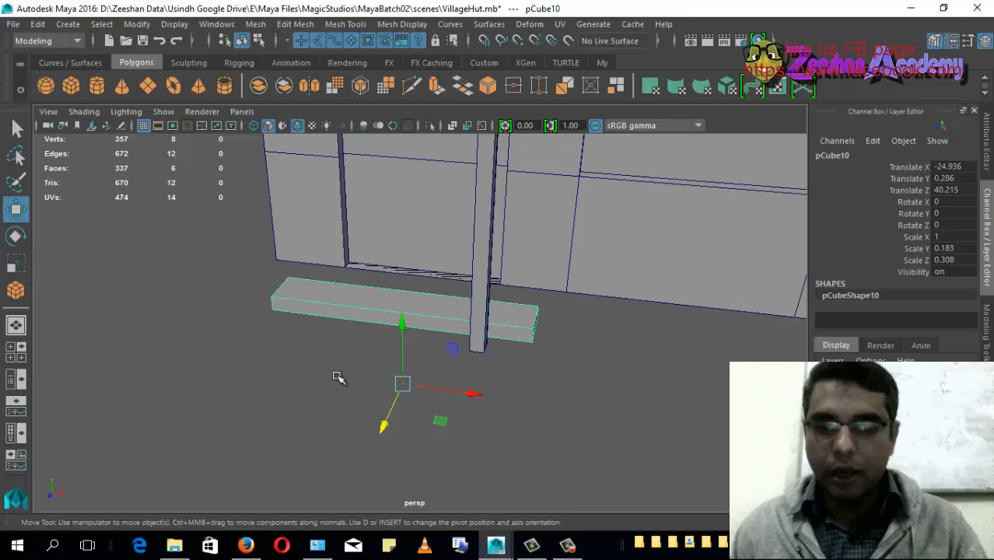
{"action": "left_click_drag", "start_coordinate": [339, 378], "coordinate": [486, 375], "text": "alt"}
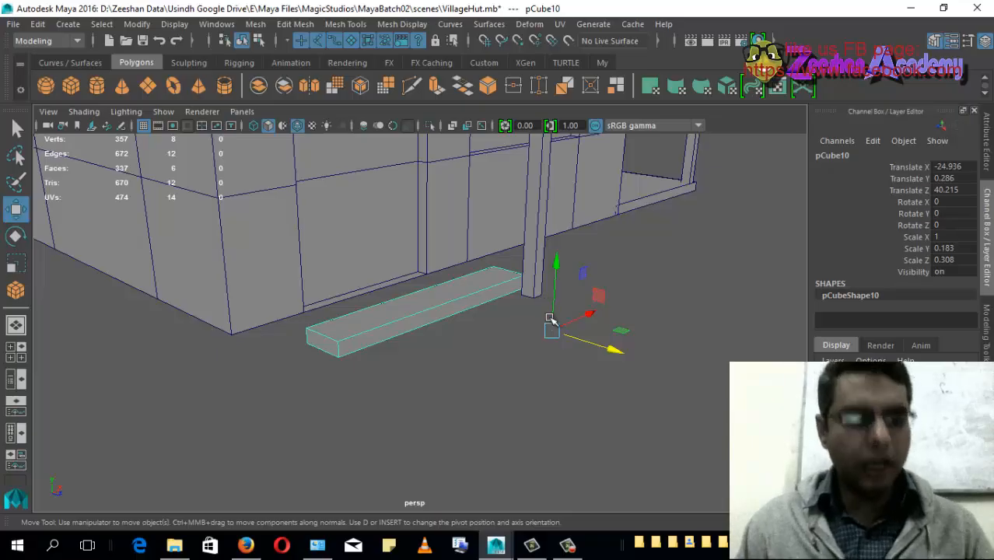
{"action": "left_click_drag", "start_coordinate": [535, 291], "coordinate": [566, 345], "text": "alt"}
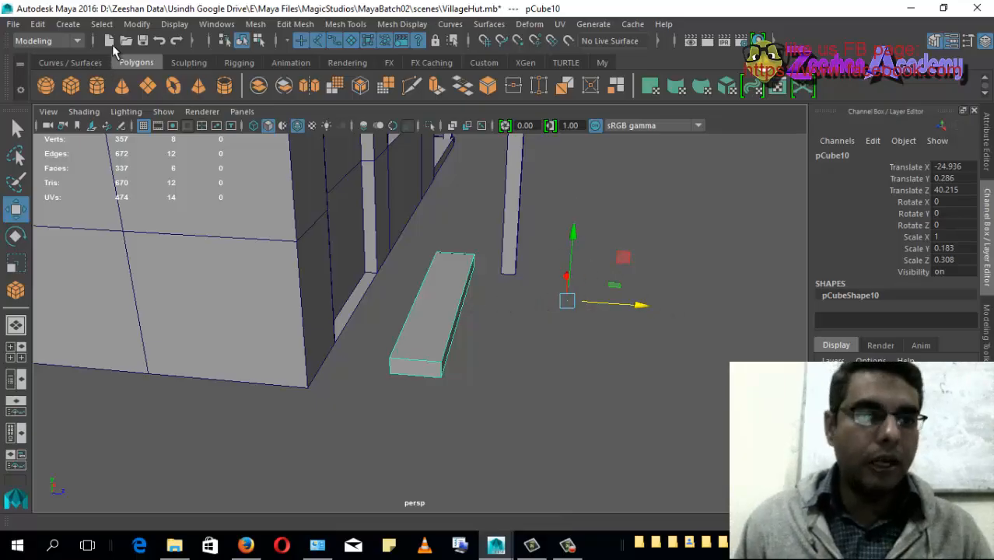
{"action": "left_click", "coordinate": [137, 24]}
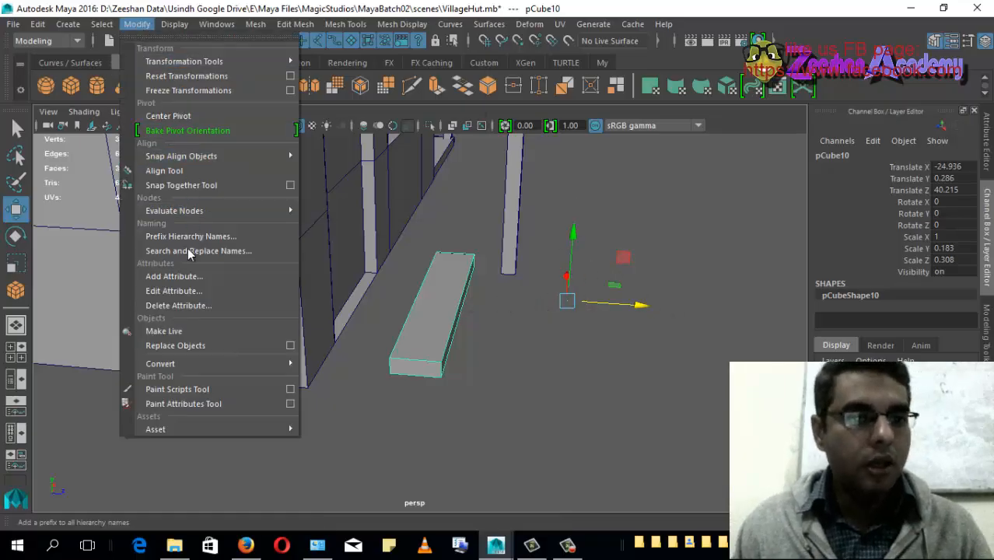
{"action": "left_click", "coordinate": [181, 118]}
Move the step slab against the doorway wall, to about Y -0.334 and Z 35.776.
{"action": "left_click_drag", "start_coordinate": [419, 344], "coordinate": [444, 295], "text": "alt"}
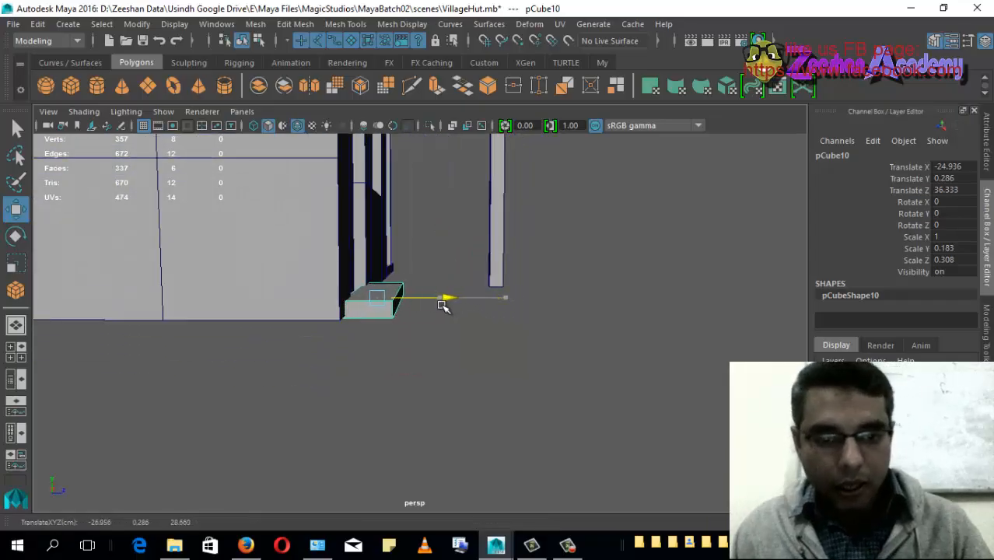
{"action": "left_click_drag", "start_coordinate": [376, 232], "coordinate": [376, 242]}
{"action": "left_click_drag", "start_coordinate": [389, 319], "coordinate": [420, 327], "text": "alt"}
{"action": "left_click_drag", "start_coordinate": [356, 232], "coordinate": [364, 246]}
{"action": "left_click_drag", "start_coordinate": [429, 306], "coordinate": [416, 303]}
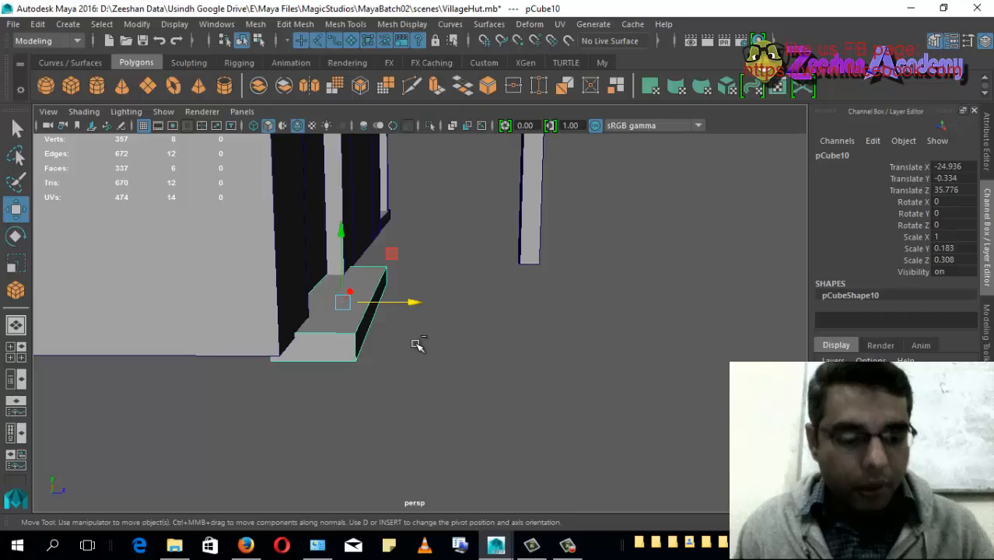
In the side view, place a copy of the step farther out and one tread lower, at about Y -1.223, Z 38.443.
{"action": "key", "text": "space"}
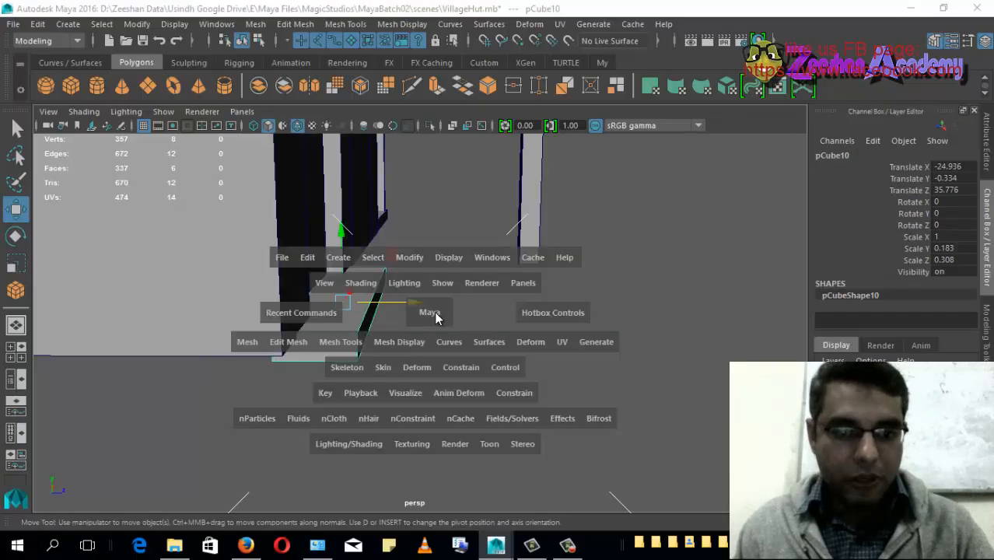
{"action": "left_click_drag", "start_coordinate": [437, 315], "coordinate": [520, 313]}
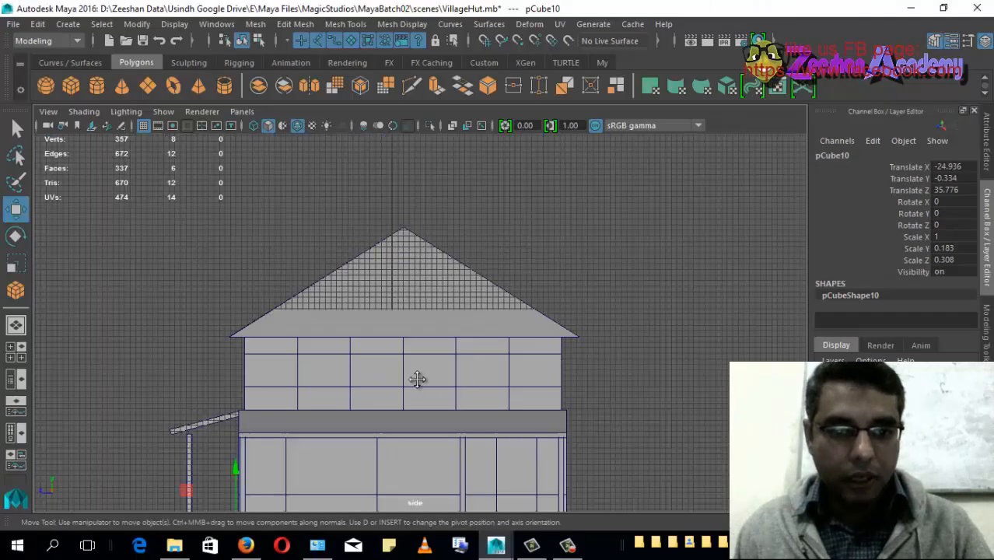
{"action": "scroll", "coordinate": [293, 326], "scroll_direction": "up", "scroll_amount": 2}
{"action": "scroll", "coordinate": [293, 325], "scroll_direction": "up", "scroll_amount": 10}
{"action": "middle_click_drag", "start_coordinate": [338, 294], "coordinate": [715, 316], "text": "alt"}
{"action": "middle_click_drag", "start_coordinate": [388, 304], "coordinate": [463, 318], "text": "alt"}
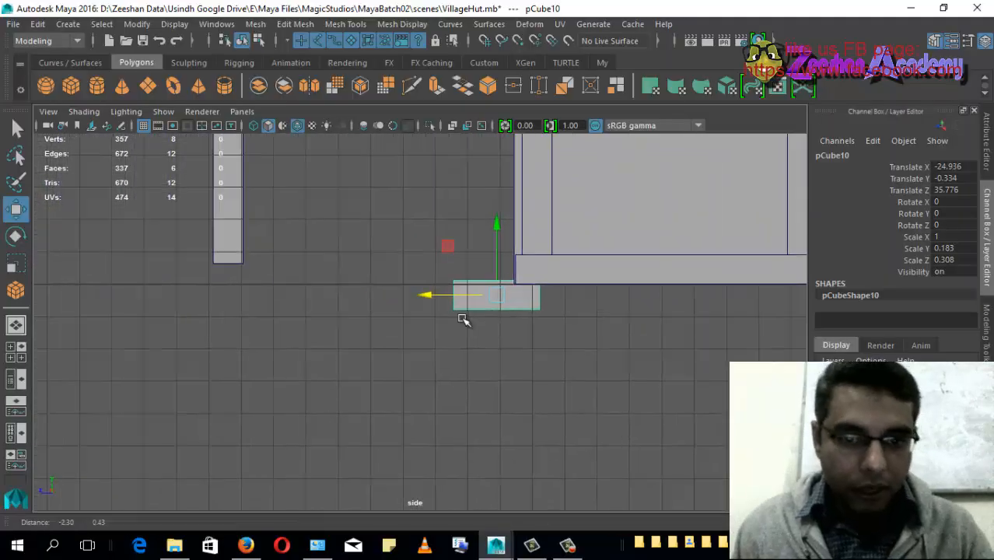
{"action": "scroll", "coordinate": [475, 327], "scroll_direction": "up", "scroll_amount": 1}
{"action": "left_click_drag", "start_coordinate": [448, 294], "coordinate": [386, 294]}
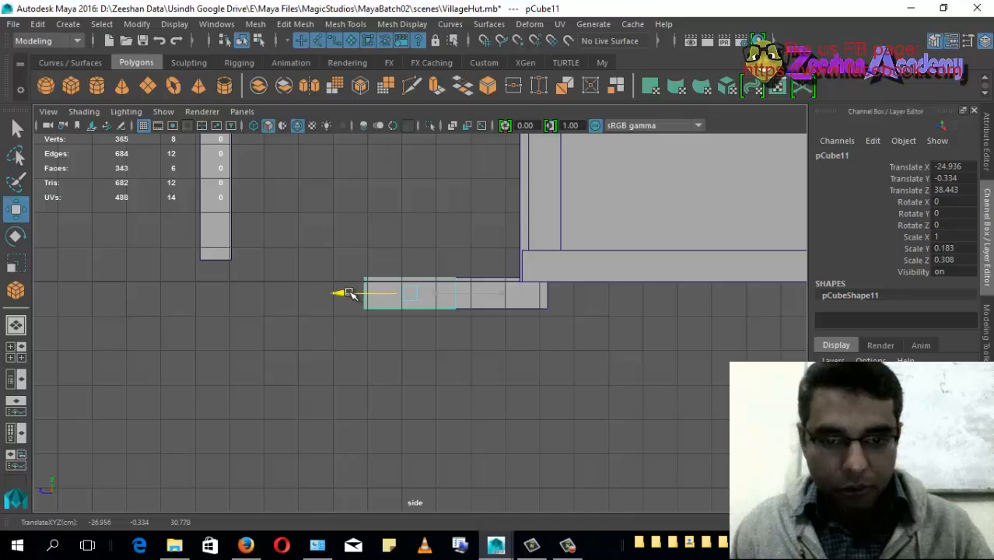
{"action": "left_click_drag", "start_coordinate": [407, 222], "coordinate": [410, 250]}
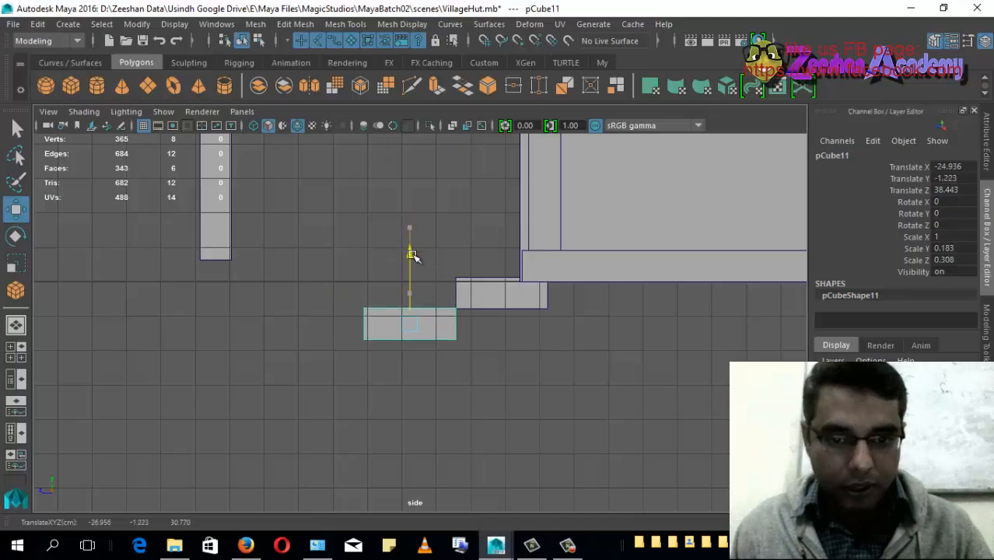
Add a third step by duplicating the second one and placing it at about Y -2.069, Z 41.088.
{"action": "middle_click_drag", "start_coordinate": [420, 346], "coordinate": [430, 359], "text": "alt"}
{"action": "left_click_drag", "start_coordinate": [355, 324], "coordinate": [262, 325]}
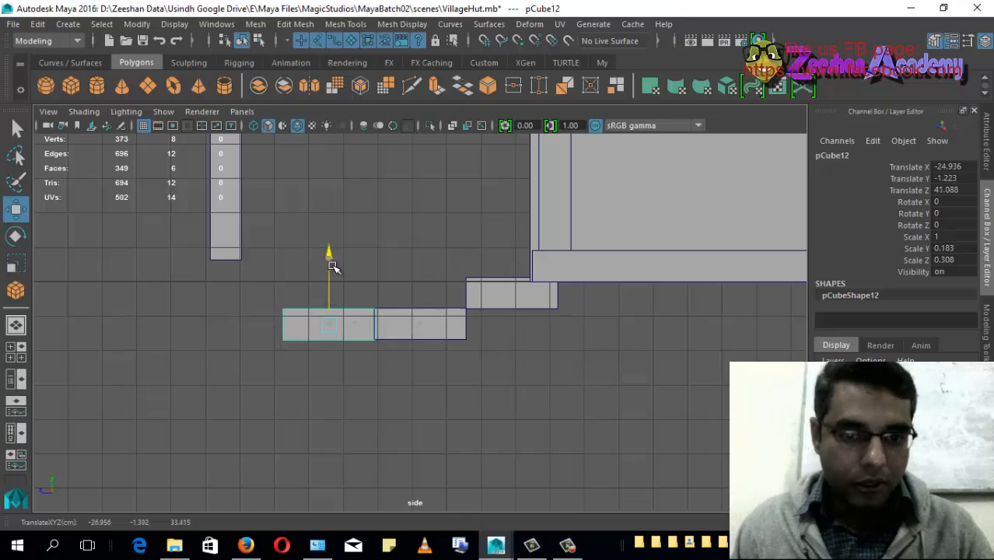
{"action": "left_click_drag", "start_coordinate": [329, 260], "coordinate": [332, 284]}
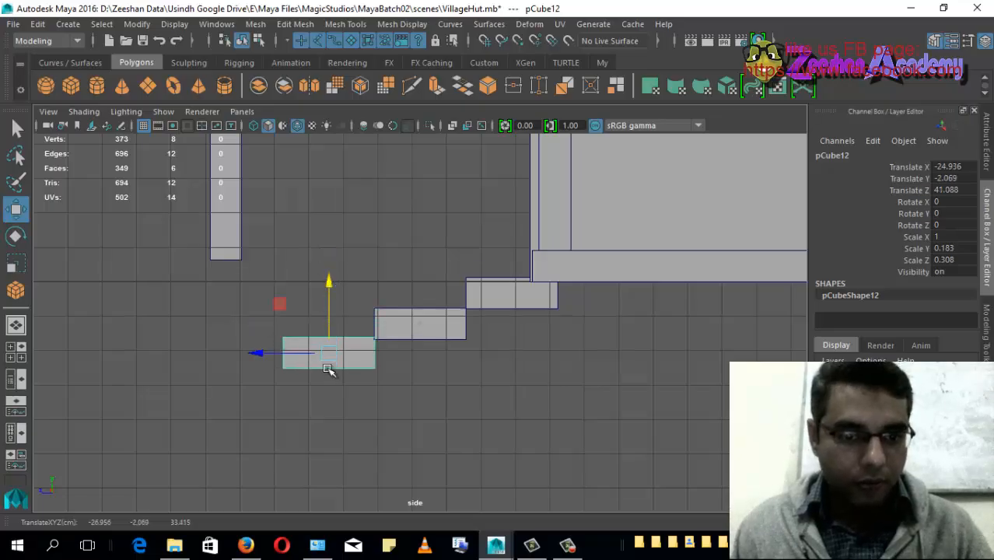
Move the small canopy's post outward from the wall to about Z 39.066.
{"action": "left_click", "coordinate": [434, 377], "text": "alt"}
{"action": "right_click_drag", "start_coordinate": [436, 378], "coordinate": [302, 363], "text": "alt"}
{"action": "right_click_drag", "start_coordinate": [449, 331], "coordinate": [304, 332], "text": "alt"}
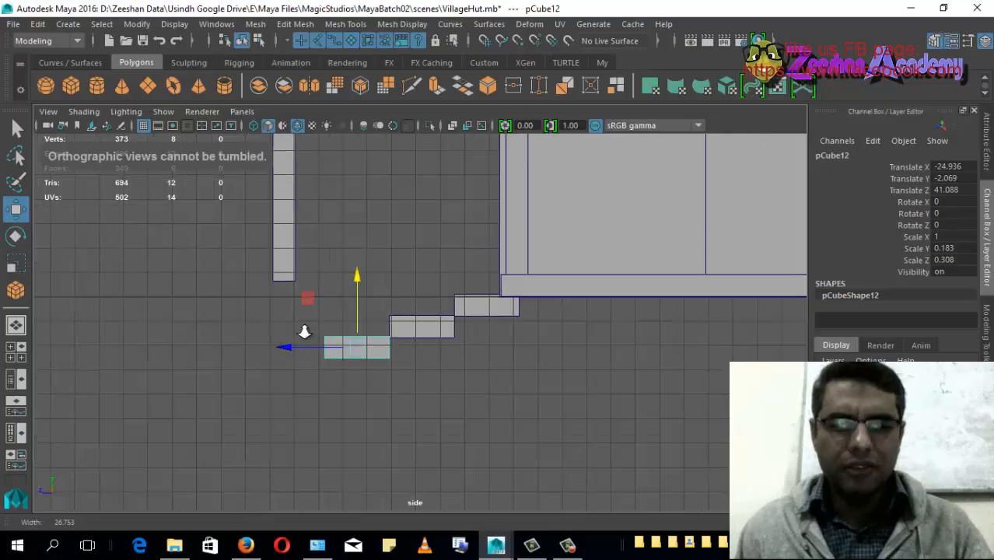
{"action": "middle_click_drag", "start_coordinate": [304, 332], "coordinate": [290, 325], "text": "alt"}
{"action": "right_click_drag", "start_coordinate": [604, 326], "coordinate": [256, 321], "text": "alt"}
{"action": "middle_click_drag", "start_coordinate": [440, 276], "coordinate": [490, 328], "text": "alt"}
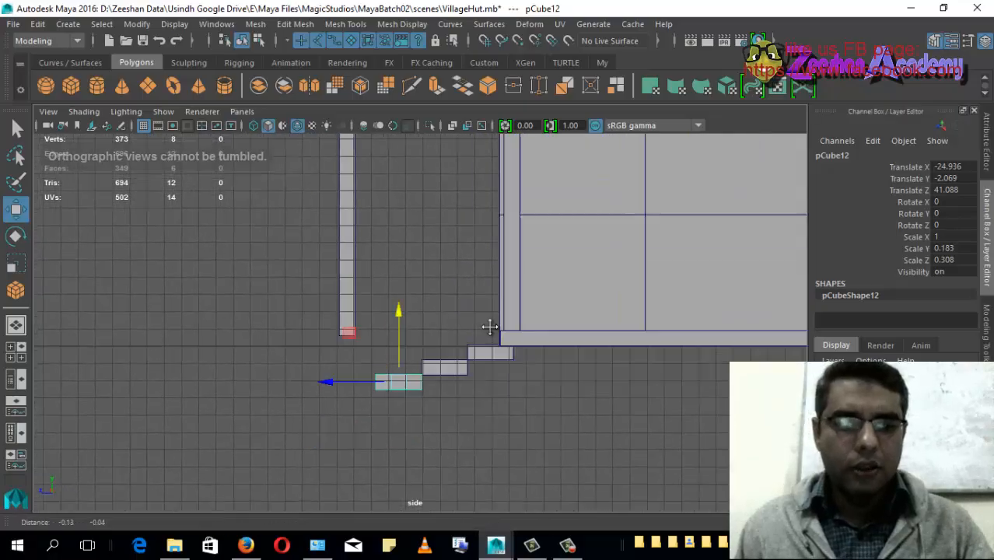
{"action": "left_click", "coordinate": [345, 287]}
{"action": "middle_click_drag", "start_coordinate": [367, 305], "coordinate": [409, 317], "text": "alt"}
{"action": "left_click_drag", "start_coordinate": [238, 307], "coordinate": [247, 319]}
{"action": "left_click", "coordinate": [370, 335]}
{"action": "middle_click_drag", "start_coordinate": [345, 351], "coordinate": [368, 278], "text": "alt"}
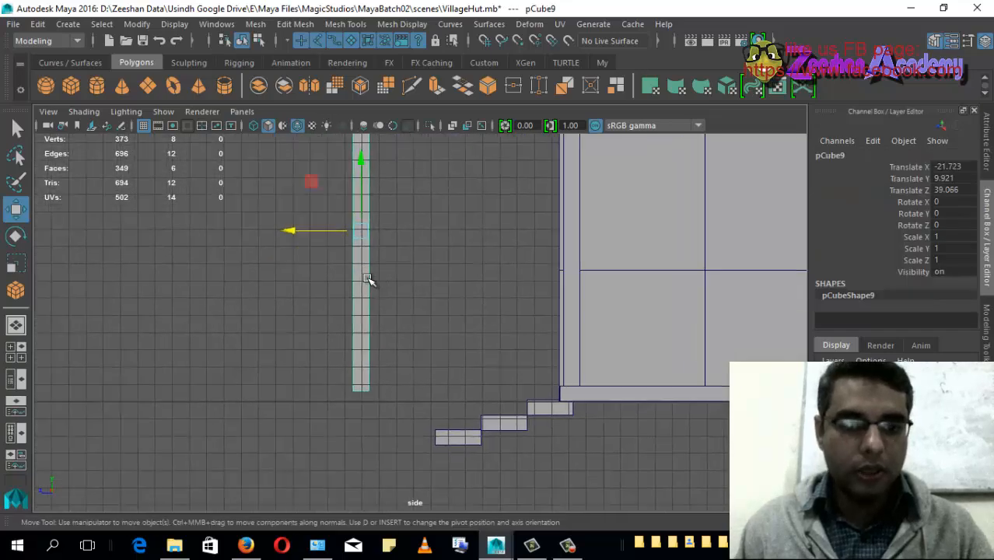
Lengthen the small canopy's post downward by lowering its bottom vertices below the level of the third step.
{"action": "right_click_drag", "start_coordinate": [363, 126], "coordinate": [335, 222]}
{"action": "left_click", "coordinate": [296, 125]}
{"action": "left_click_drag", "start_coordinate": [328, 359], "coordinate": [375, 386]}
{"action": "left_click_drag", "start_coordinate": [371, 311], "coordinate": [380, 375]}
Duplicate the lowest step and place the copy outward and one tread down, at about Y -2.915, Z 43.625.
{"action": "left_click", "coordinate": [481, 418]}
{"action": "middle_click_drag", "start_coordinate": [462, 437], "coordinate": [495, 384], "text": "alt"}
{"action": "right_click_drag", "start_coordinate": [494, 384], "coordinate": [504, 390], "text": "alt"}
{"action": "key", "text": "ctrl+d"}
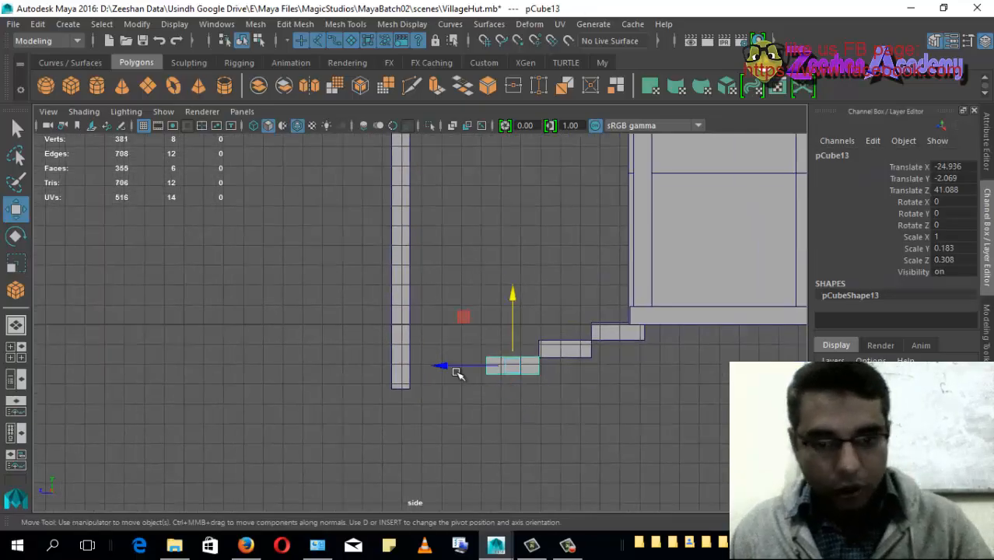
{"action": "left_click_drag", "start_coordinate": [458, 374], "coordinate": [399, 371]}
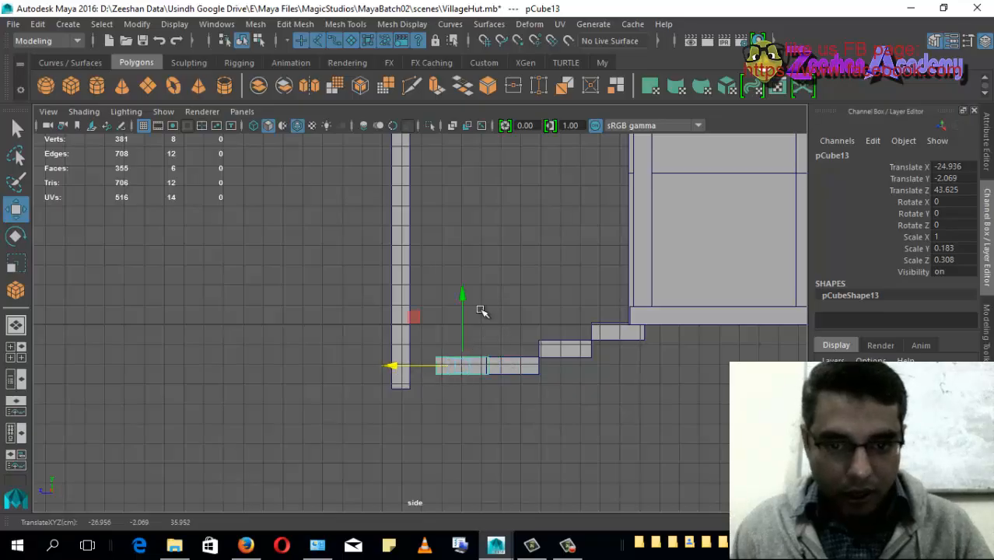
{"action": "left_click_drag", "start_coordinate": [462, 298], "coordinate": [466, 313]}
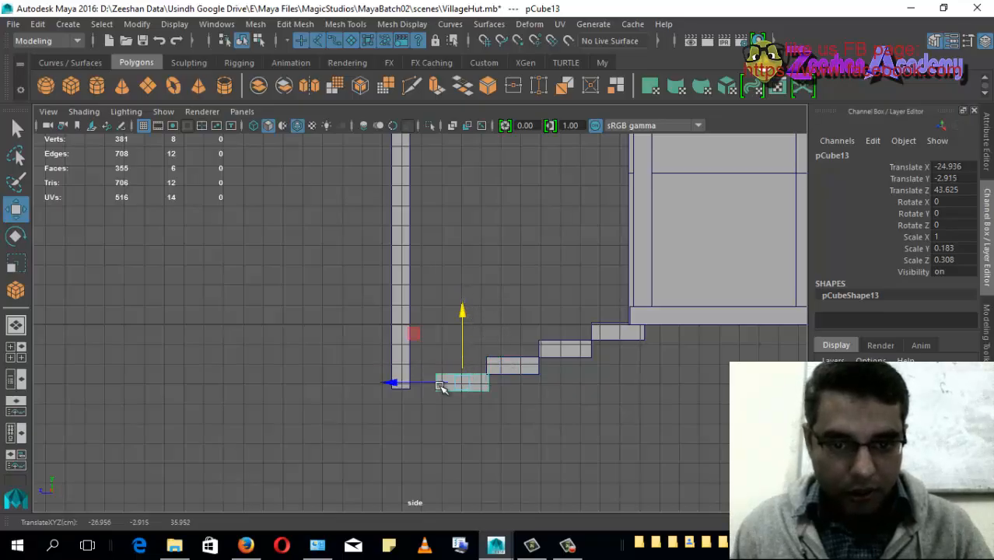
Extend the lowest step slab outward beneath and past the canopy post by moving its outer vertices.
{"action": "right_click_drag", "start_coordinate": [453, 380], "coordinate": [390, 163]}
{"action": "right_click_drag", "start_coordinate": [387, 199], "coordinate": [381, 125]}
{"action": "left_click_drag", "start_coordinate": [390, 333], "coordinate": [444, 404]}
{"action": "middle_click_drag", "start_coordinate": [249, 395], "coordinate": [288, 398]}
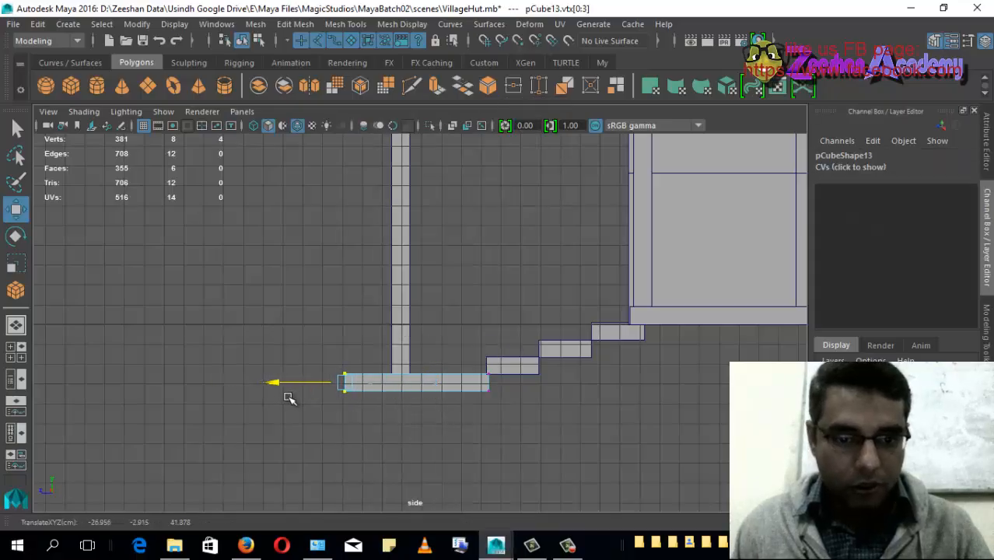
{"action": "key", "text": "F8"}
{"action": "left_click", "coordinate": [430, 329]}
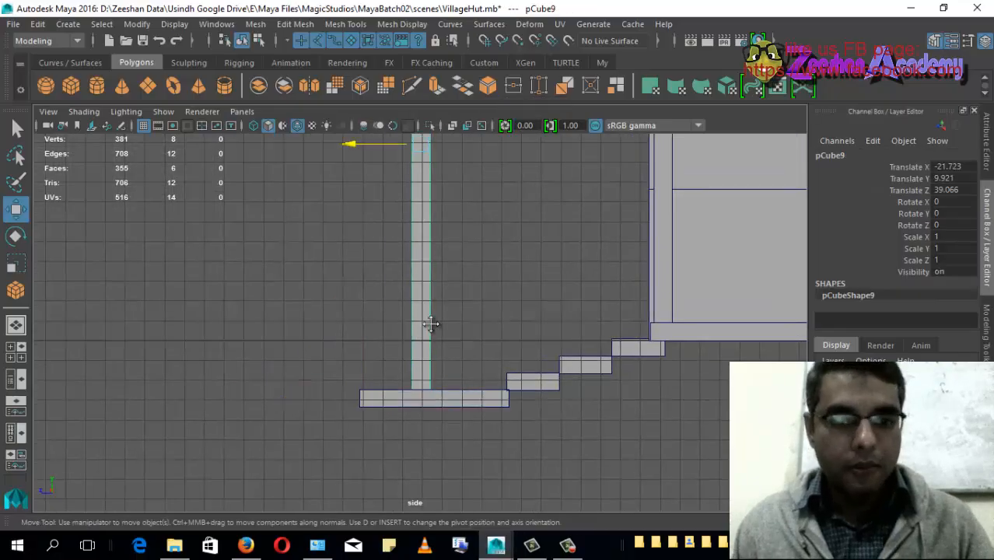
Raise the small canopy post's top vertices to about Y 18.841, meeting the underside of the sloped canopy.
{"action": "key", "text": "f"}
{"action": "right_click_drag", "start_coordinate": [405, 148], "coordinate": [355, 151]}
{"action": "left_click_drag", "start_coordinate": [362, 185], "coordinate": [428, 221]}
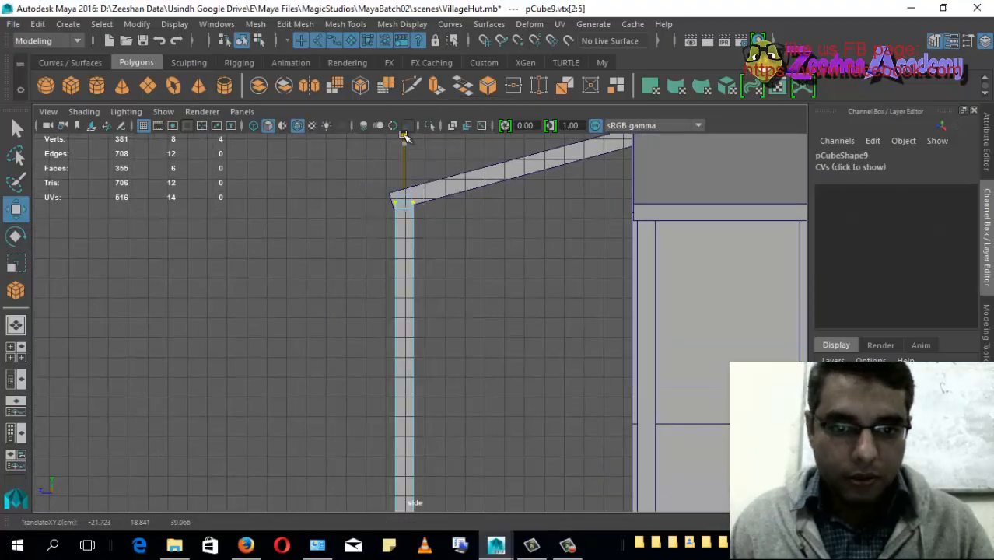
{"action": "middle_click_drag", "start_coordinate": [405, 314], "coordinate": [405, 178], "text": "alt"}
{"action": "middle_click_drag", "start_coordinate": [385, 328], "coordinate": [383, 276], "text": "alt"}
{"action": "left_click", "coordinate": [406, 420]}
{"action": "key", "text": "space"}
{"action": "left_click_drag", "start_coordinate": [423, 366], "coordinate": [419, 404]}
{"action": "right_click_drag", "start_coordinate": [510, 136], "coordinate": [517, 105]}
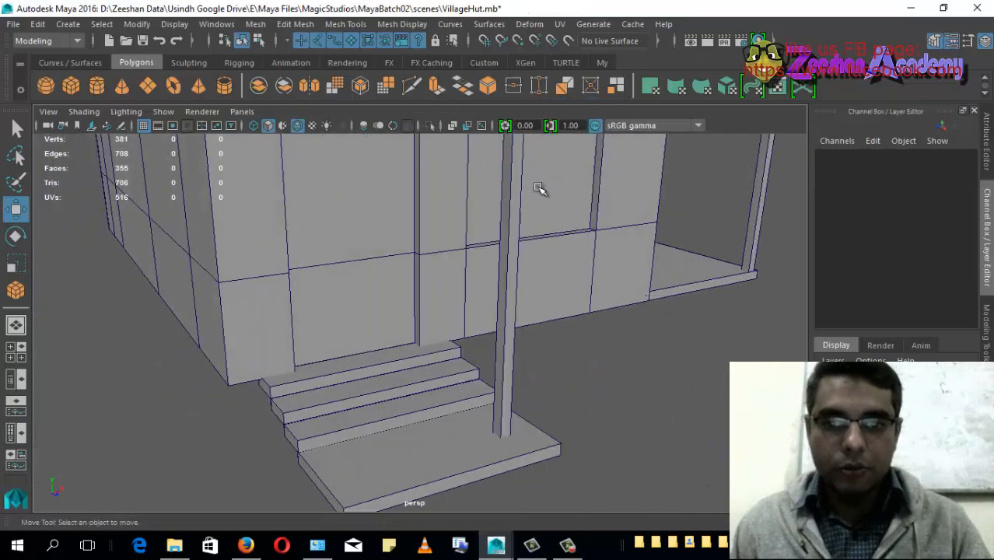
Duplicate the small canopy's post and place the copy at the canopy's opposite outer corner, at about X -34.578.
{"action": "left_click", "coordinate": [513, 233]}
{"action": "left_click_drag", "start_coordinate": [537, 249], "coordinate": [454, 365], "text": "alt"}
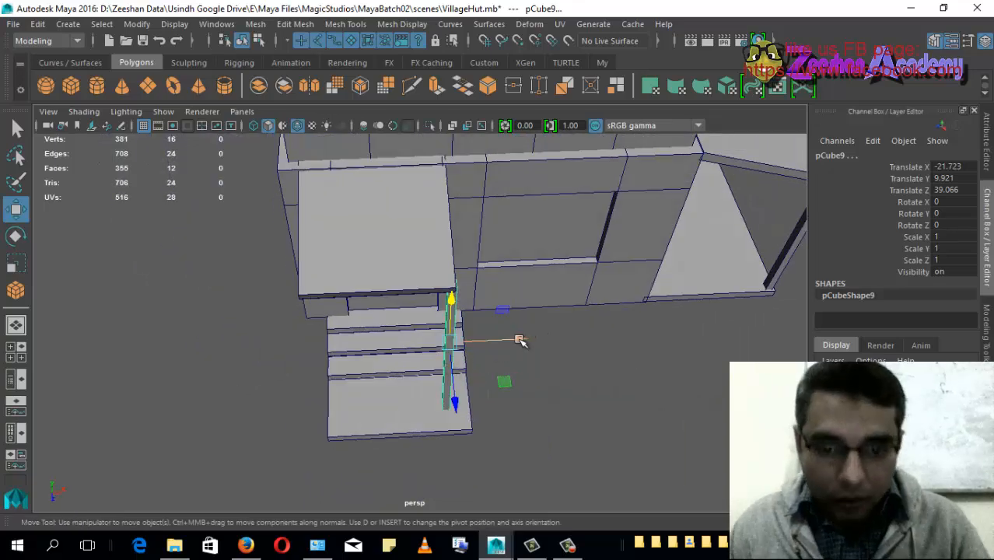
{"action": "left_click_drag", "start_coordinate": [520, 341], "coordinate": [444, 344]}
{"action": "key", "text": "space"}
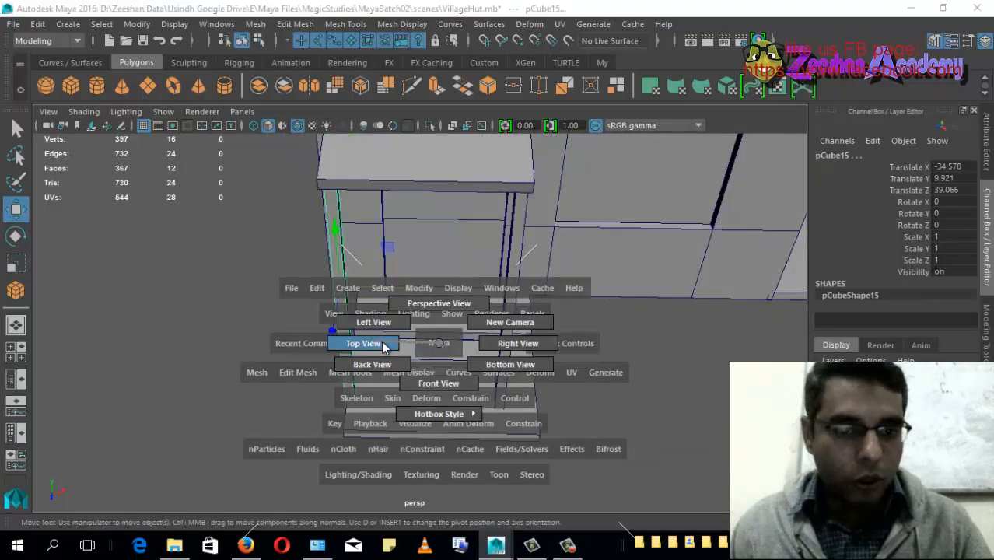
{"action": "left_click", "coordinate": [393, 347]}
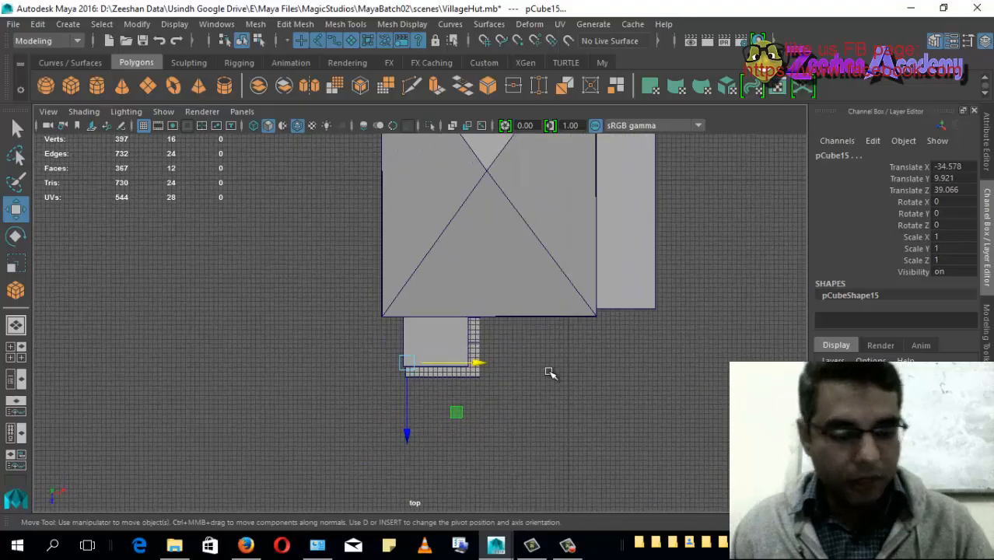
{"action": "key", "text": "4"}
{"action": "scroll", "coordinate": [582, 328], "scroll_direction": "up", "scroll_amount": 3}
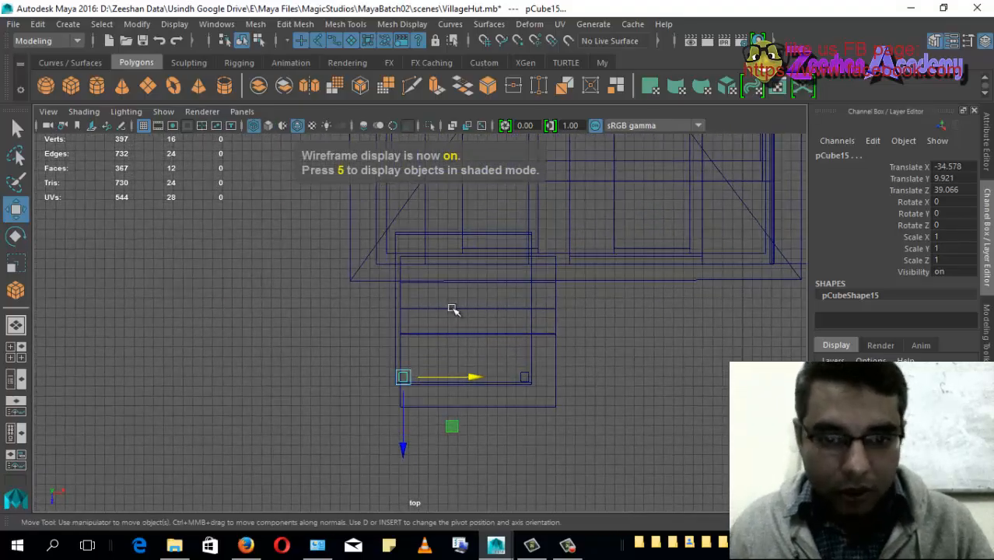
{"action": "scroll", "coordinate": [460, 319], "scroll_direction": "up", "scroll_amount": 1}
{"action": "scroll", "coordinate": [519, 338], "scroll_direction": "up", "scroll_amount": 1}
{"action": "key", "text": "space"}
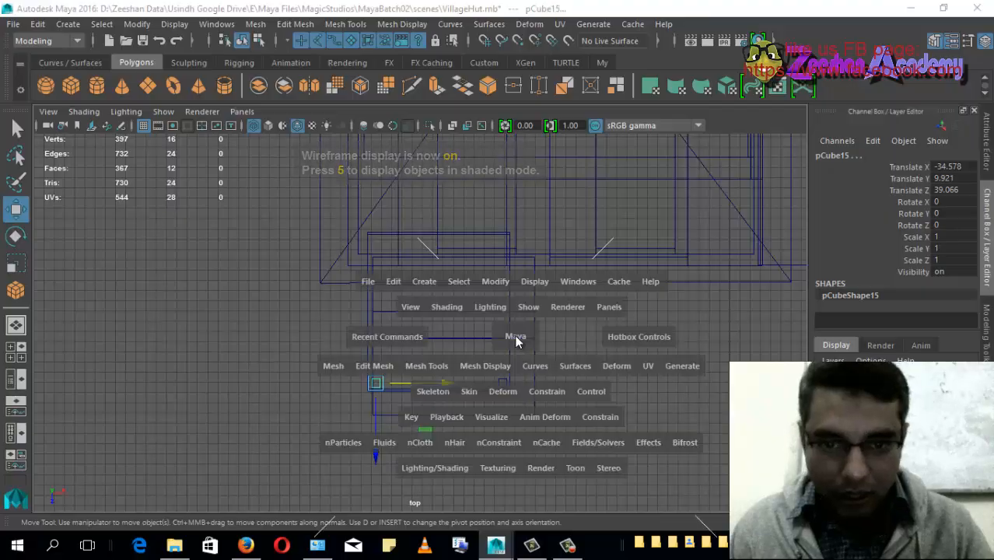
{"action": "left_click", "coordinate": [516, 297]}
{"action": "key", "text": "5"}
{"action": "mouse_move", "coordinate": [444, 355]}
{"action": "left_mouse_down", "text": "alt"}
{"action": "mouse_move", "coordinate": [473, 361]}
{"action": "mouse_move", "coordinate": [501, 351]}
{"action": "mouse_move", "coordinate": [501, 370]}
{"action": "mouse_move", "coordinate": [473, 360]}
{"action": "left_mouse_up", "text": "alt"}
{"action": "scroll", "coordinate": [510, 369], "scroll_direction": "up", "scroll_amount": 3}
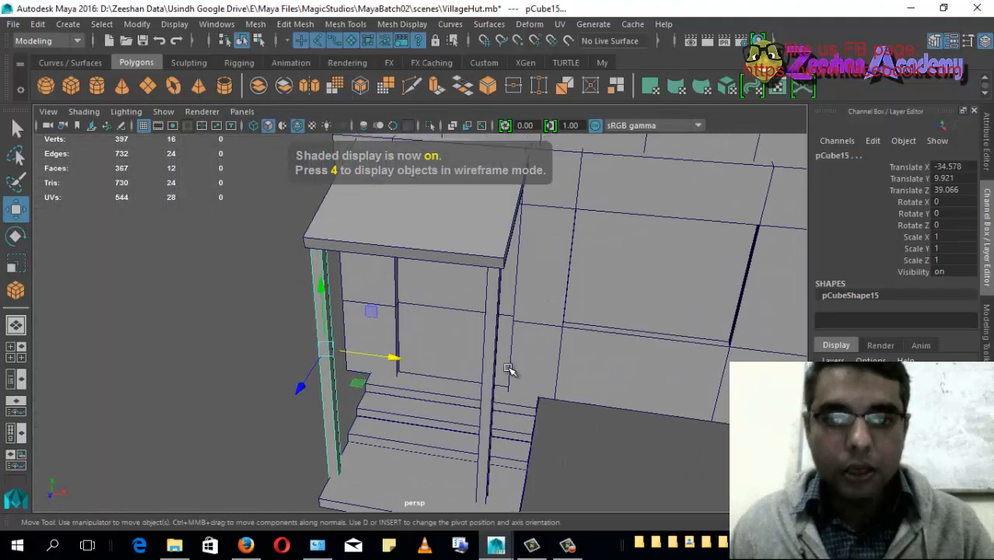
Shift the small canopy sideways along X to about X -27.139, centring it over the entrance steps.
{"action": "left_click_drag", "start_coordinate": [524, 325], "coordinate": [399, 255], "text": "alt"}
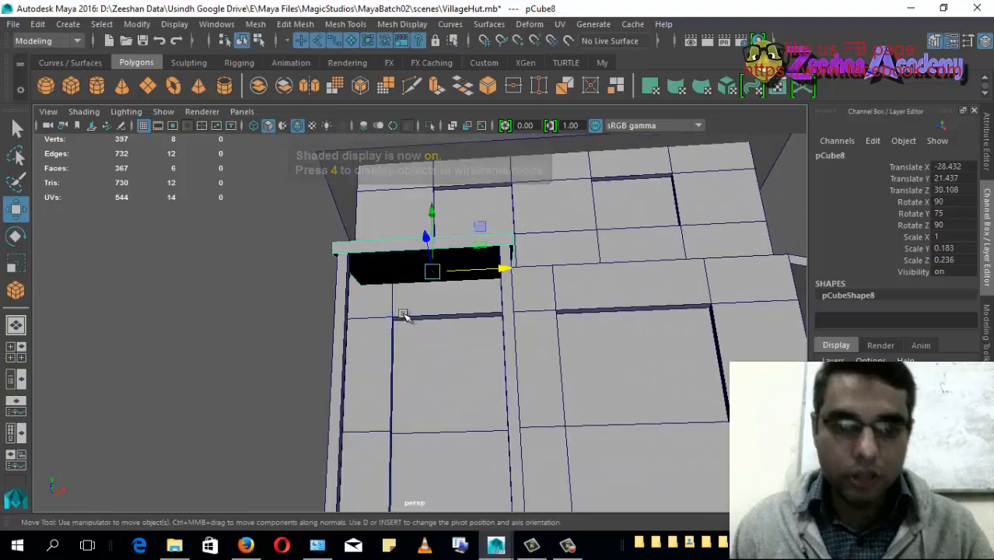
{"action": "mouse_move", "coordinate": [403, 314]}
{"action": "left_mouse_down", "text": "alt"}
{"action": "mouse_move", "coordinate": [539, 289]}
{"action": "mouse_move", "coordinate": [507, 285]}
{"action": "left_mouse_up", "text": "alt"}
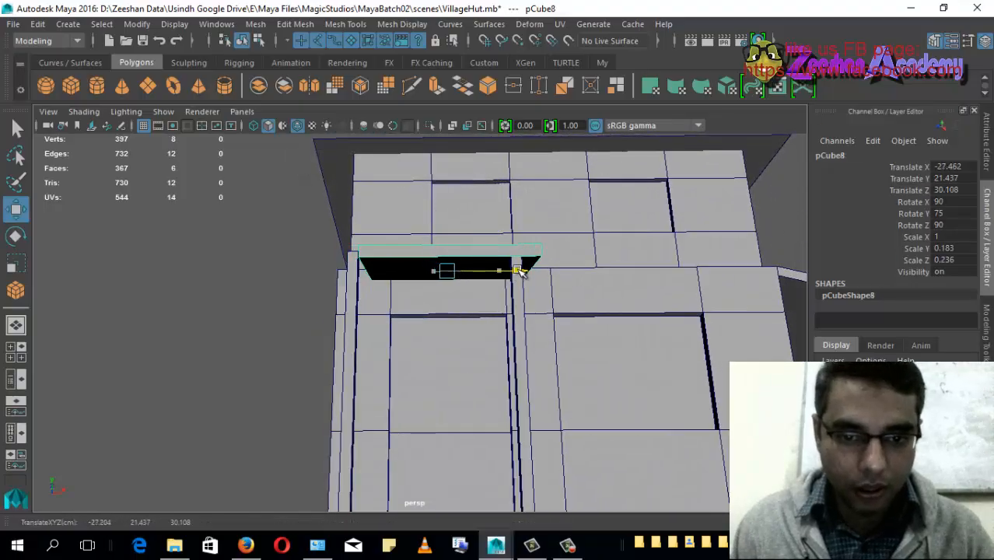
{"action": "left_click_drag", "start_coordinate": [515, 387], "coordinate": [370, 371], "text": "alt"}
{"action": "scroll", "coordinate": [506, 343], "scroll_direction": "up", "scroll_amount": 3}
{"action": "key", "text": "space"}
{"action": "scroll", "coordinate": [524, 328], "scroll_direction": "up", "scroll_amount": 2}
{"action": "key", "text": "4"}
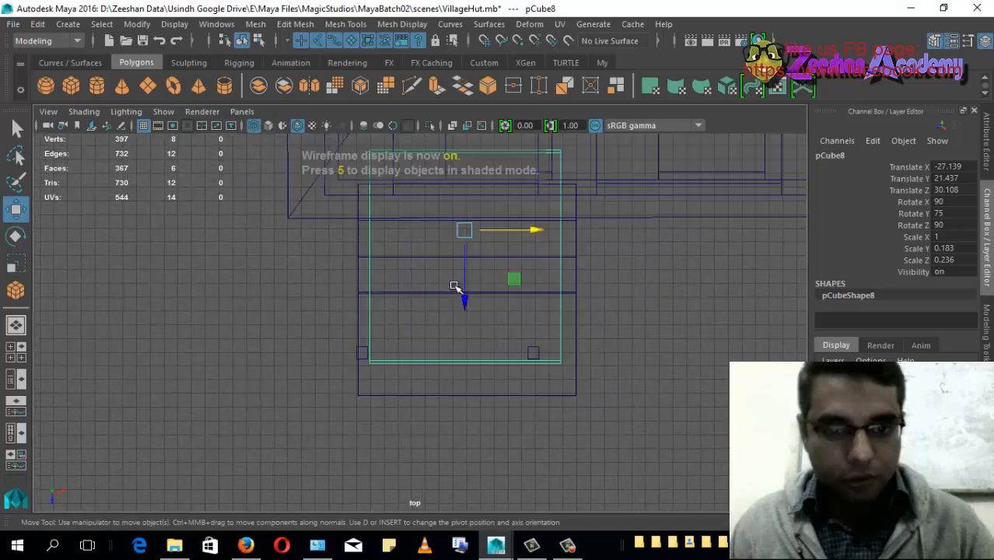
{"action": "scroll", "coordinate": [437, 301], "scroll_direction": "down", "scroll_amount": 2}
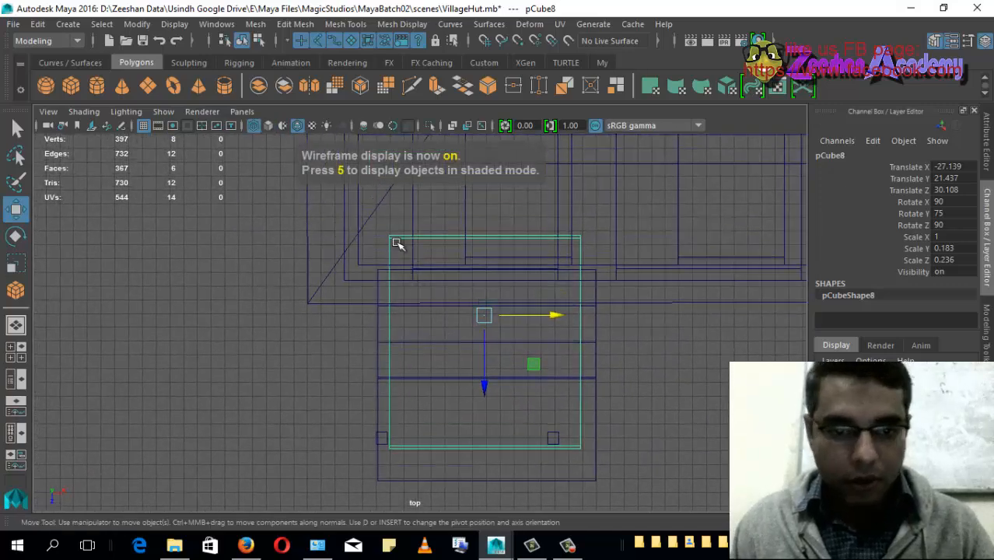
Widen the small canopy to the steps' width by moving its side vertices to about X -34.900 and X -19.022.
{"action": "right_click", "coordinate": [396, 244]}
{"action": "left_click", "coordinate": [343, 133]}
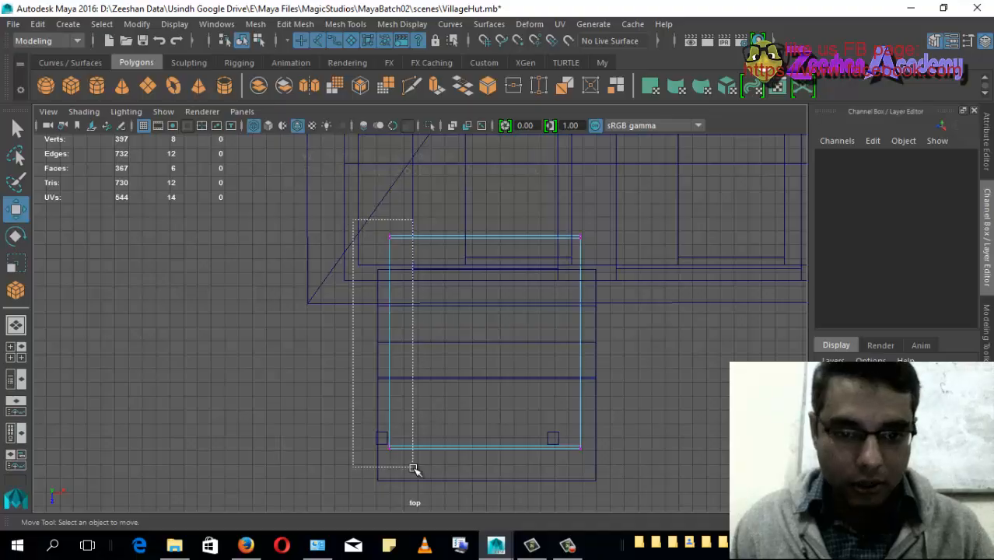
{"action": "left_click_drag", "start_coordinate": [413, 470], "coordinate": [413, 469]}
{"action": "left_click_drag", "start_coordinate": [460, 342], "coordinate": [451, 342]}
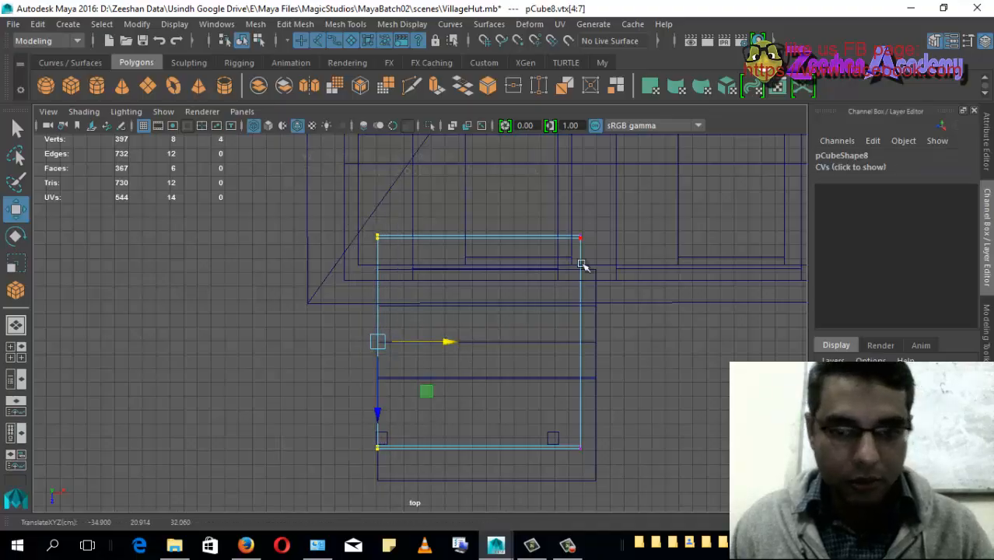
{"action": "left_click_drag", "start_coordinate": [651, 343], "coordinate": [659, 342]}
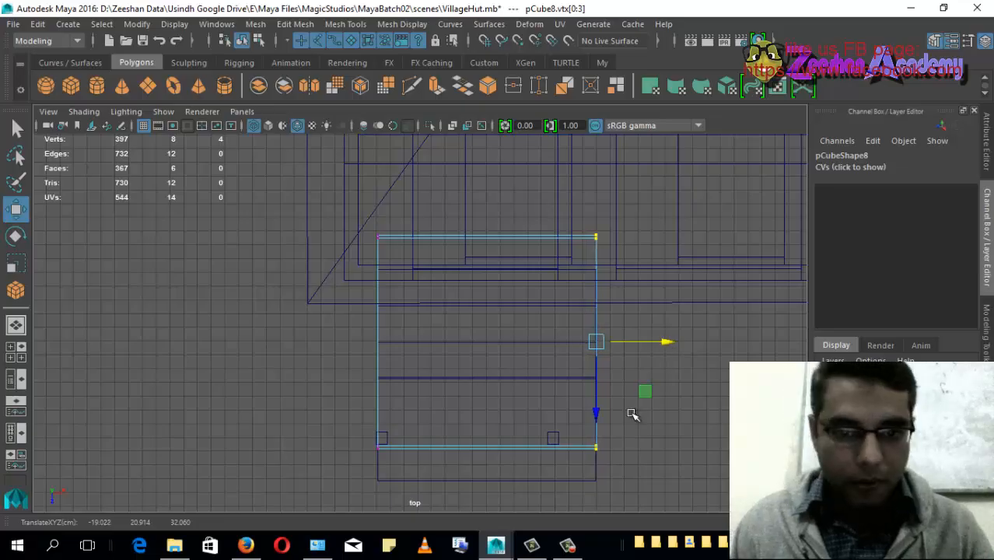
Nudge the duplicated canopy post inward to about X -34.317 beneath the widened canopy.
{"action": "middle_click_drag", "start_coordinate": [523, 454], "coordinate": [527, 380], "text": "alt"}
{"action": "key", "text": "space"}
{"action": "left_click_drag", "start_coordinate": [525, 373], "coordinate": [528, 334]}
{"action": "mouse_move", "coordinate": [525, 338]}
{"action": "left_mouse_down", "text": "alt"}
{"action": "mouse_move", "coordinate": [473, 355]}
{"action": "mouse_move", "coordinate": [381, 308]}
{"action": "mouse_move", "coordinate": [444, 357]}
{"action": "mouse_move", "coordinate": [347, 265]}
{"action": "mouse_move", "coordinate": [526, 389]}
{"action": "mouse_move", "coordinate": [585, 393]}
{"action": "mouse_move", "coordinate": [629, 412]}
{"action": "mouse_move", "coordinate": [517, 409]}
{"action": "mouse_move", "coordinate": [508, 314]}
{"action": "mouse_move", "coordinate": [517, 408]}
{"action": "mouse_move", "coordinate": [422, 360]}
{"action": "mouse_move", "coordinate": [372, 406]}
{"action": "mouse_move", "coordinate": [422, 389]}
{"action": "mouse_move", "coordinate": [466, 400]}
{"action": "mouse_move", "coordinate": [539, 337]}
{"action": "mouse_move", "coordinate": [525, 369]}
{"action": "mouse_move", "coordinate": [425, 268]}
{"action": "mouse_move", "coordinate": [378, 328]}
{"action": "mouse_move", "coordinate": [338, 327]}
{"action": "mouse_move", "coordinate": [366, 362]}
{"action": "mouse_move", "coordinate": [281, 382]}
{"action": "mouse_move", "coordinate": [436, 365]}
{"action": "mouse_move", "coordinate": [620, 398]}
{"action": "left_mouse_up", "text": "alt"}
{"action": "left_click", "coordinate": [328, 281]}
{"action": "key", "text": "5"}
{"action": "scroll", "coordinate": [422, 359], "scroll_direction": "down", "scroll_amount": 3}
{"action": "left_click", "coordinate": [382, 393]}
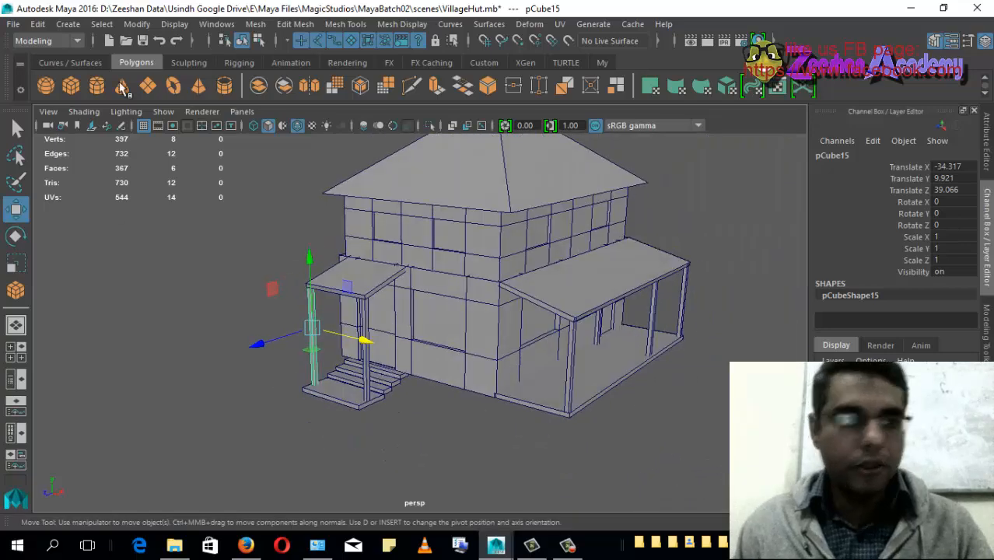
Draw a large polygon ground plane around the hut and scale it uniformly to about 1.077.
{"action": "scroll", "coordinate": [250, 315], "scroll_direction": "down", "scroll_amount": 3}
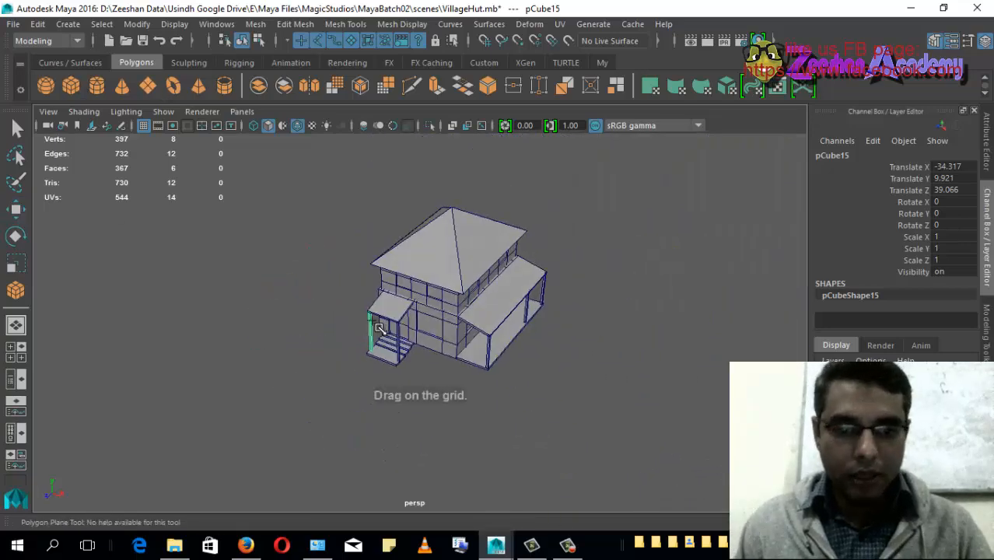
{"action": "left_click_drag", "start_coordinate": [581, 384], "coordinate": [546, 540]}
{"action": "key", "text": "w"}
{"action": "left_click_drag", "start_coordinate": [496, 332], "coordinate": [490, 205], "text": "alt"}
{"action": "left_click_drag", "start_coordinate": [546, 356], "coordinate": [545, 318], "text": "alt"}
{"action": "left_click_drag", "start_coordinate": [533, 285], "coordinate": [543, 286]}
{"action": "left_click_drag", "start_coordinate": [573, 344], "coordinate": [655, 315], "text": "alt"}
Move the ground plane beneath the hut to about X -17.165, Z 7.339.
{"action": "key", "text": "w"}
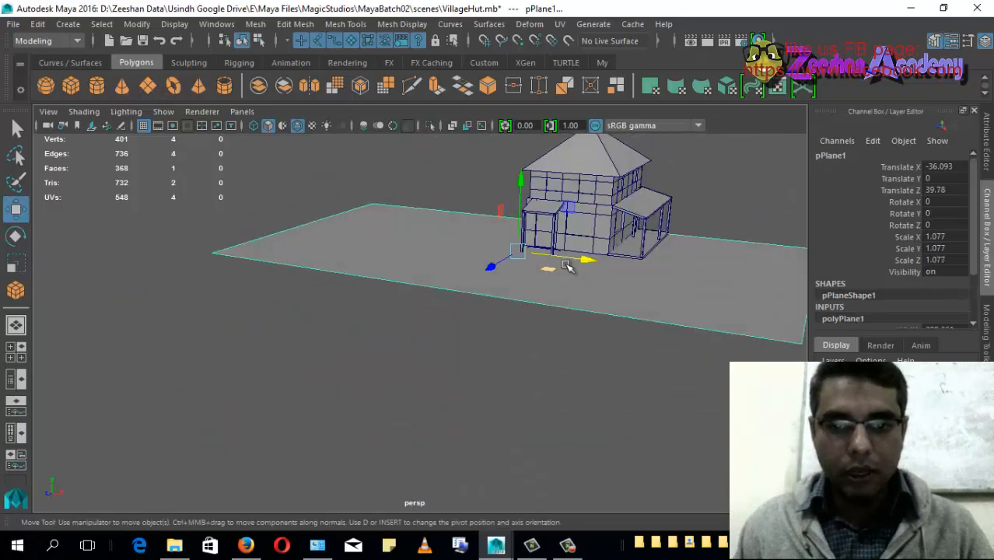
{"action": "left_click_drag", "start_coordinate": [585, 265], "coordinate": [620, 270]}
{"action": "left_click_drag", "start_coordinate": [553, 270], "coordinate": [459, 344]}
Lower the ground plane to about Y -3.328, level with the underside of the lowest entrance step.
{"action": "key", "text": "space"}
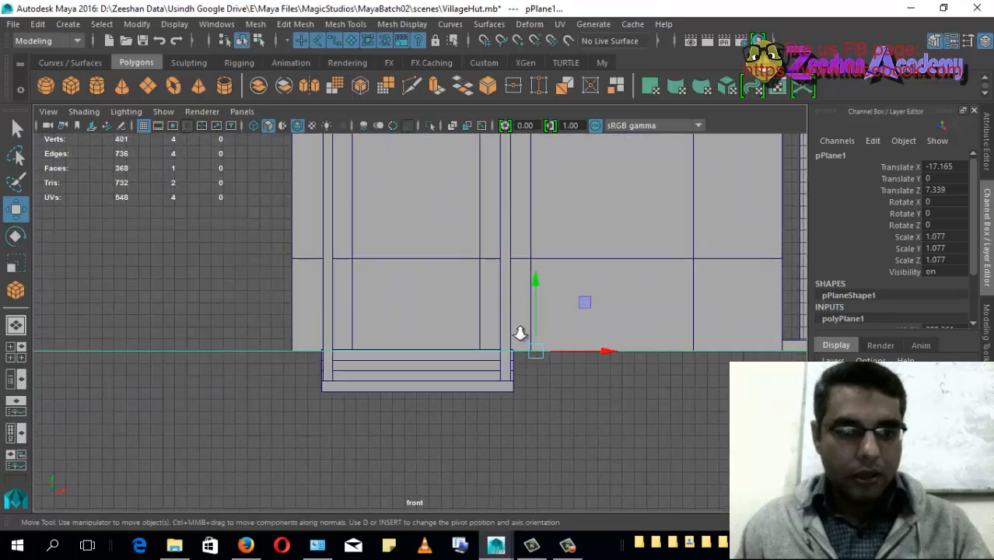
{"action": "left_click_drag", "start_coordinate": [518, 280], "coordinate": [520, 287]}
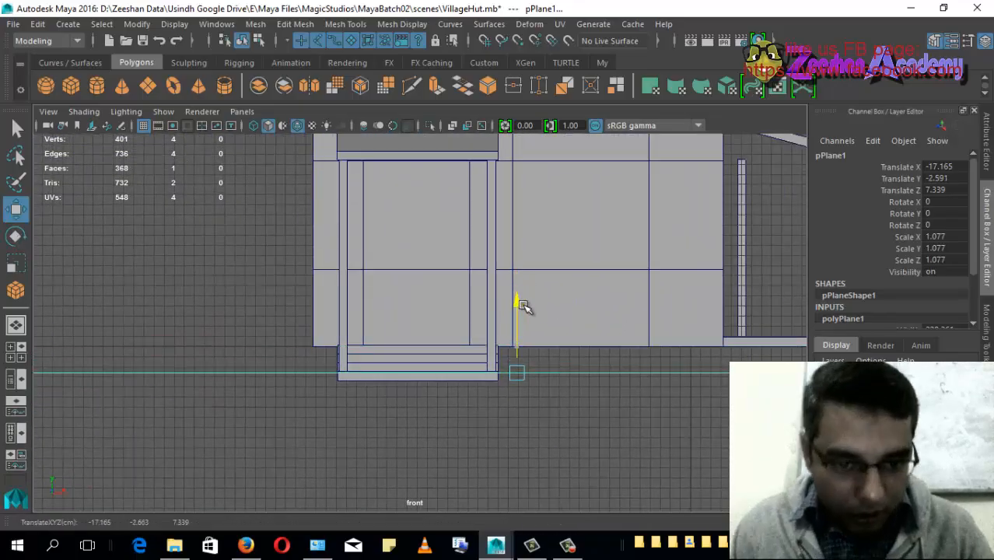
{"action": "right_click_drag", "start_coordinate": [426, 360], "coordinate": [633, 364], "text": "alt"}
{"action": "middle_click_drag", "start_coordinate": [633, 364], "coordinate": [590, 247], "text": "alt"}
{"action": "right_click_drag", "start_coordinate": [599, 256], "coordinate": [759, 348], "text": "alt"}
{"action": "left_click_drag", "start_coordinate": [733, 291], "coordinate": [732, 293]}
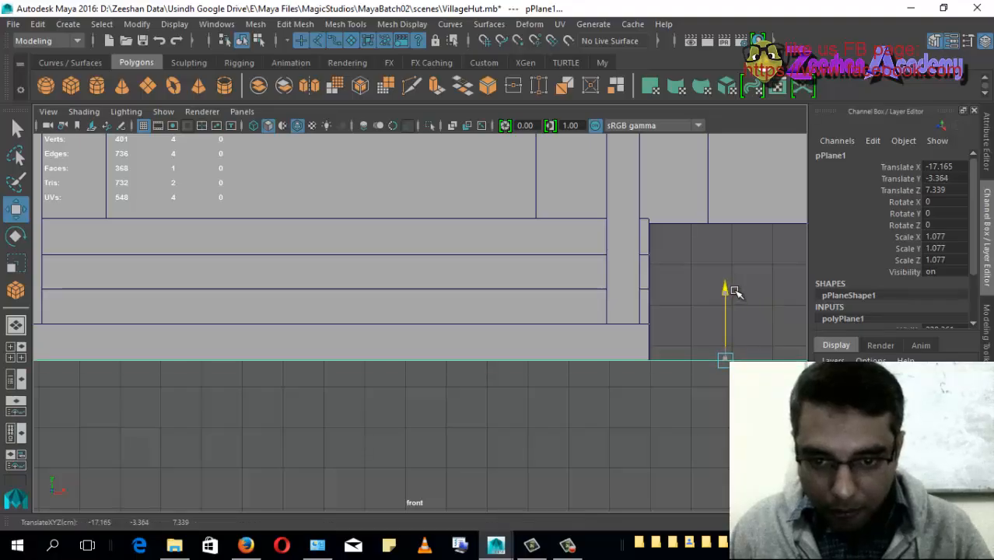
{"action": "right_click_drag", "start_coordinate": [725, 304], "coordinate": [564, 318], "text": "alt"}
{"action": "key", "text": "space"}
{"action": "key", "text": "space"}
Examine the gap between the ground plane and the hut's base around the entrance steps and veranda.
{"action": "left_click_drag", "start_coordinate": [482, 257], "coordinate": [568, 234], "text": "alt"}
{"action": "right_click_drag", "start_coordinate": [514, 204], "coordinate": [582, 212], "text": "alt"}
{"action": "middle_click_drag", "start_coordinate": [582, 212], "coordinate": [506, 367], "text": "alt"}
{"action": "left_click_drag", "start_coordinate": [468, 295], "coordinate": [353, 284], "text": "alt"}
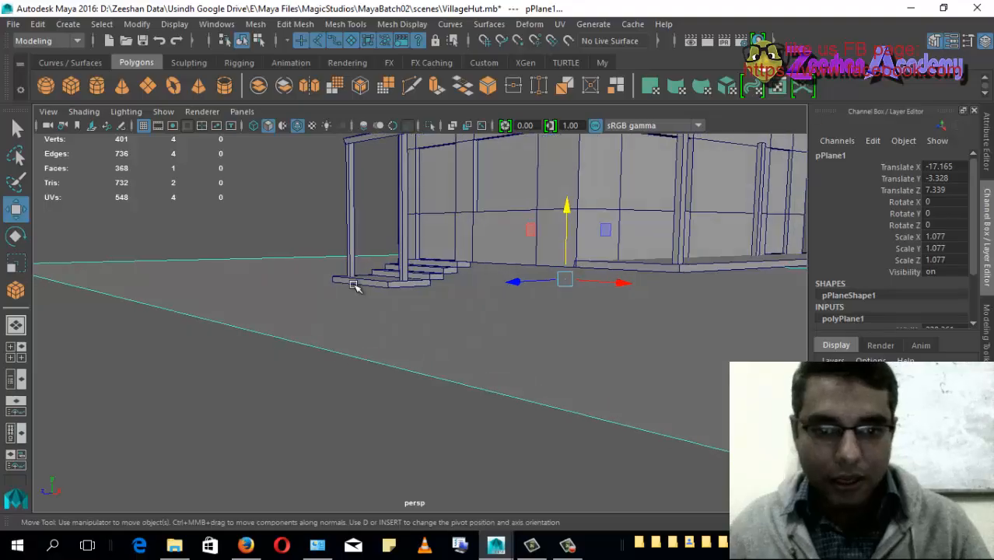
{"action": "left_click_drag", "start_coordinate": [635, 190], "coordinate": [495, 194], "text": "alt"}
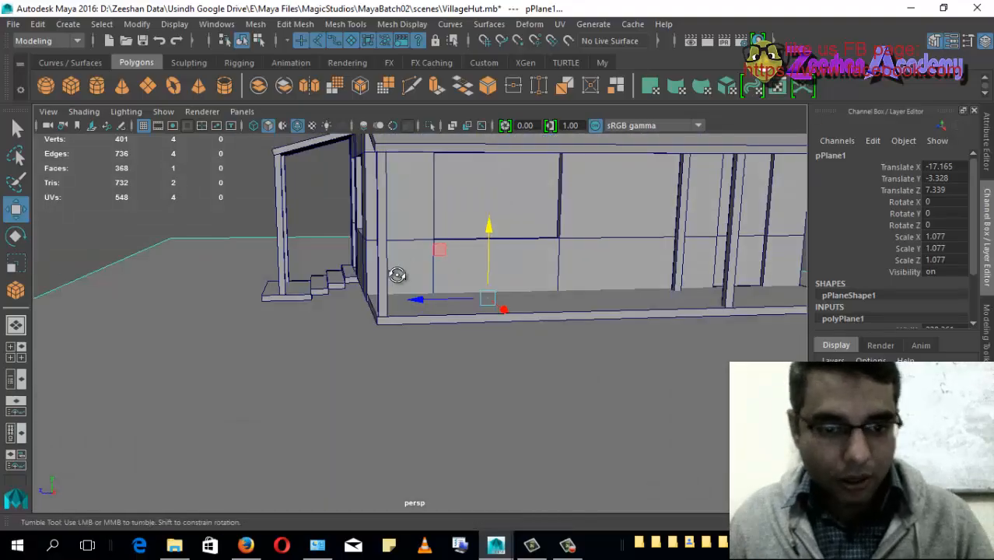
{"action": "left_click_drag", "start_coordinate": [398, 275], "coordinate": [422, 238], "text": "alt"}
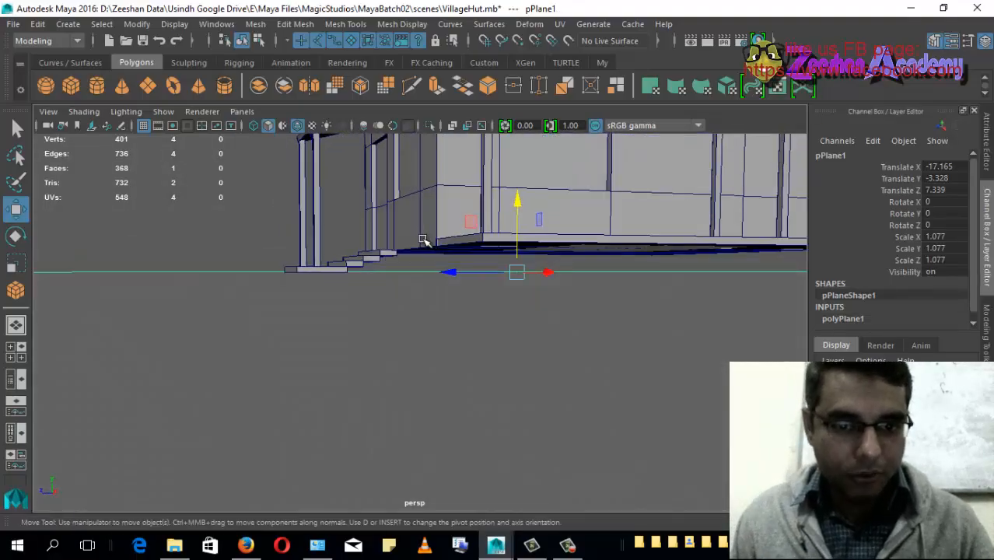
{"action": "left_click", "coordinate": [429, 243]}
{"action": "middle_click_drag", "start_coordinate": [429, 245], "coordinate": [401, 355], "text": "alt"}
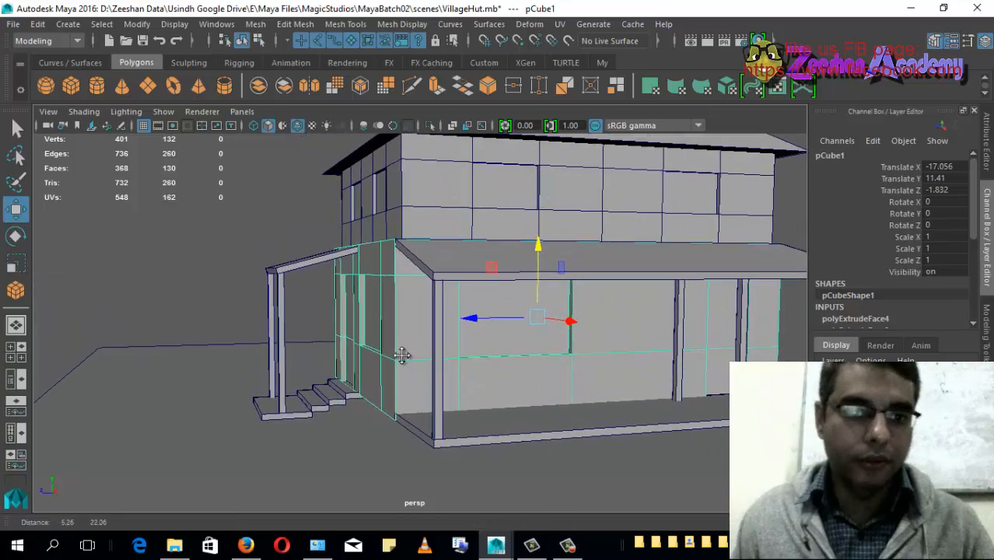
Duplicate the upper storey block and lower the copy beneath the ground floor to about Y -8.814.
{"action": "left_click", "coordinate": [440, 203]}
{"action": "left_click_drag", "start_coordinate": [490, 260], "coordinate": [399, 265], "text": "alt"}
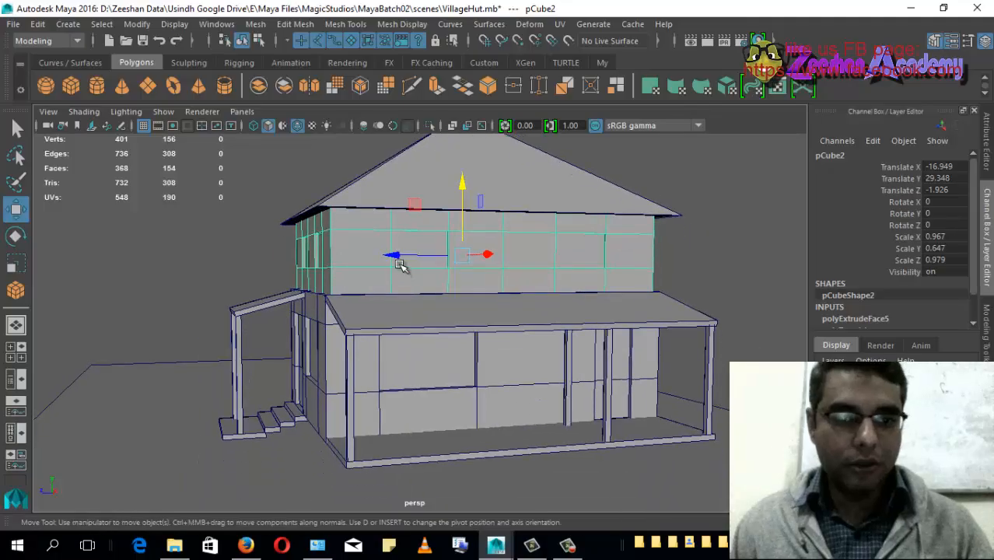
{"action": "key", "text": "ctrl+d"}
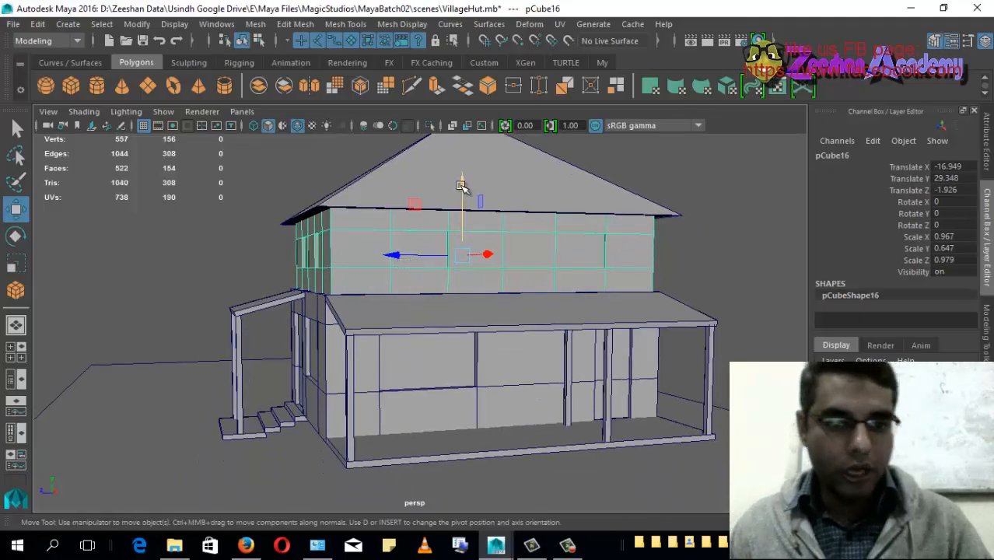
{"action": "left_click_drag", "start_coordinate": [456, 176], "coordinate": [430, 305]}
{"action": "mouse_move", "coordinate": [371, 339]}
{"action": "left_mouse_down", "text": "alt"}
{"action": "mouse_move", "coordinate": [458, 281]}
{"action": "mouse_move", "coordinate": [420, 312]}
{"action": "left_mouse_up", "text": "alt"}
Delete all faces of the lowered storey copy below its top row, leaving only a shallow band for the foundation.
{"action": "key", "text": "space"}
{"action": "scroll", "coordinate": [502, 310], "scroll_direction": "down", "scroll_amount": 4}
{"action": "key", "text": "4"}
{"action": "scroll", "coordinate": [471, 360], "scroll_direction": "down", "scroll_amount": 5}
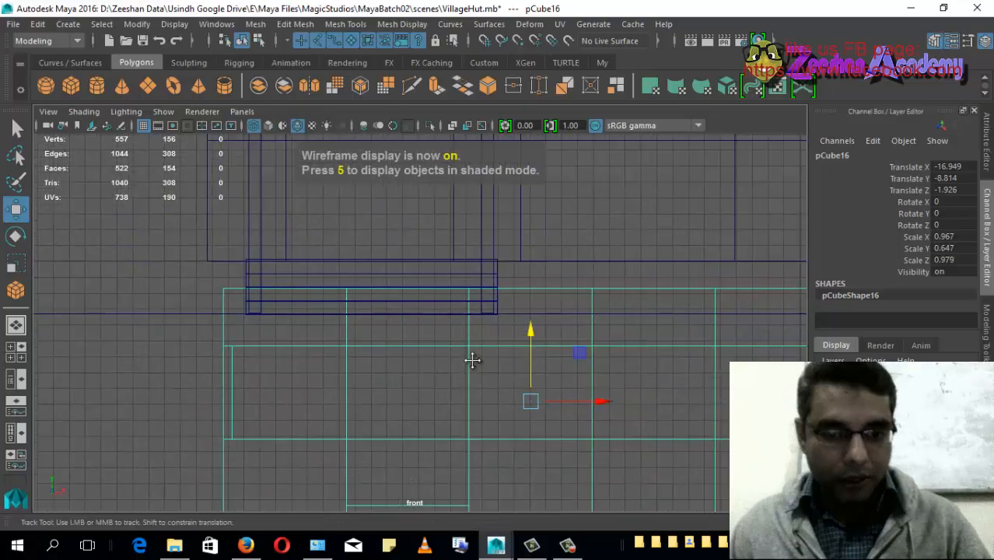
{"action": "right_click_drag", "start_coordinate": [573, 293], "coordinate": [573, 160]}
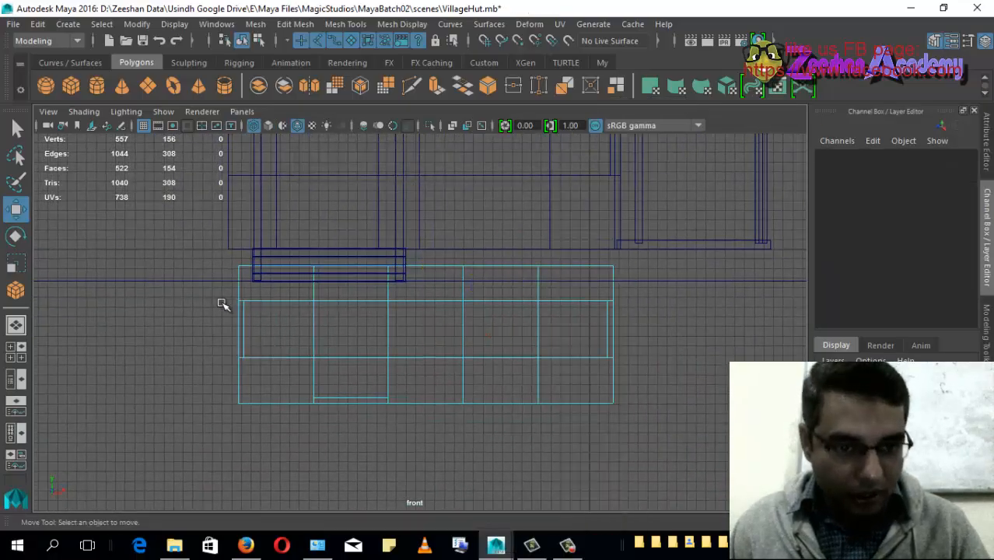
{"action": "left_click_drag", "start_coordinate": [228, 315], "coordinate": [679, 485]}
{"action": "key", "text": "Delete"}
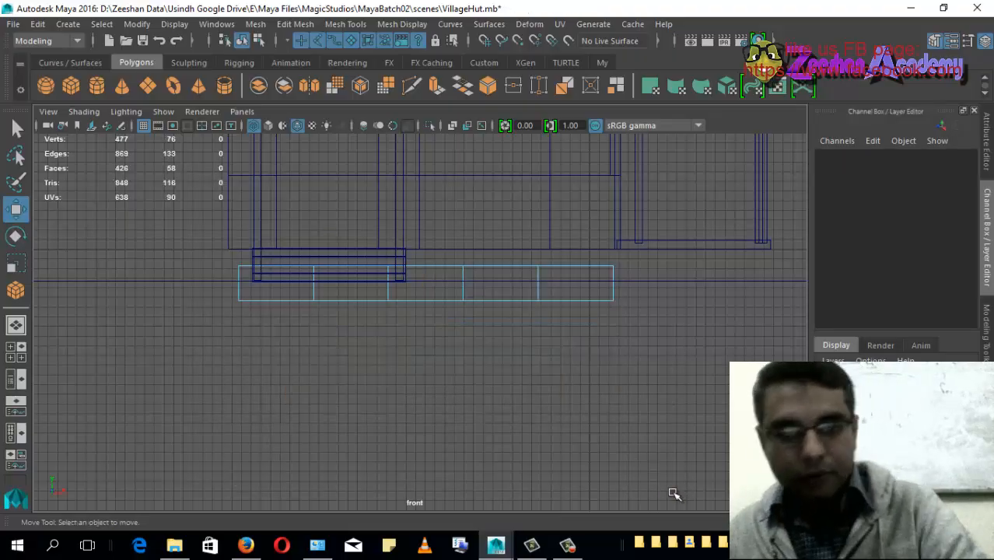
{"action": "right_click_drag", "start_coordinate": [358, 125], "coordinate": [375, 165]}
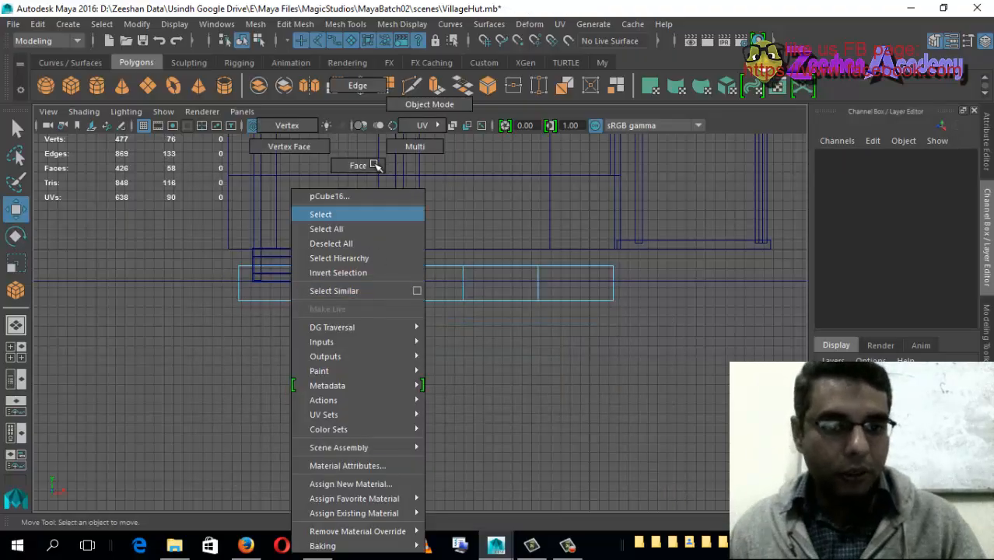
{"action": "right_click_drag", "start_coordinate": [409, 96], "coordinate": [409, 96]}
Raise the foundation band to about Y -7.023 so it fills the gap beneath the ground floor walls.
{"action": "scroll", "coordinate": [465, 266], "scroll_direction": "up", "scroll_amount": 3}
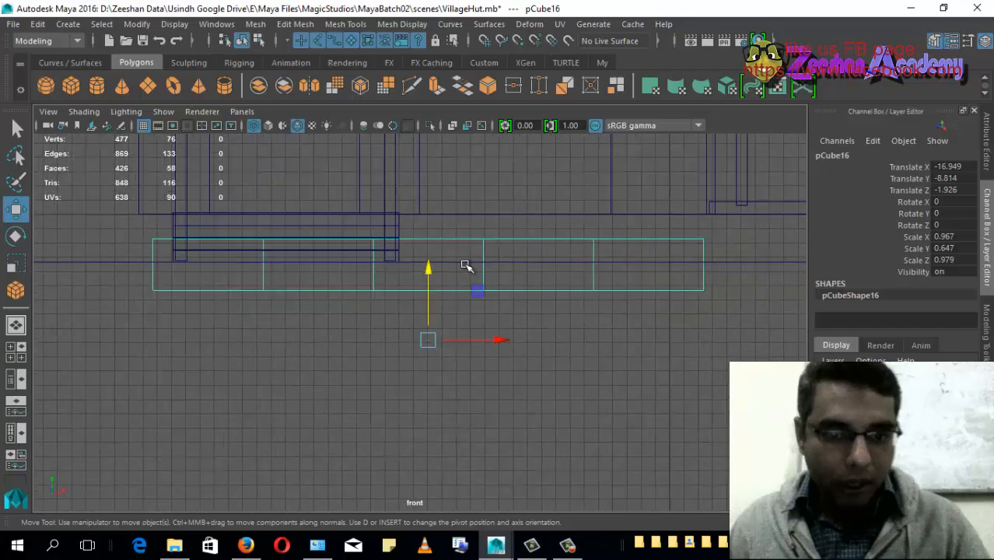
{"action": "mouse_move", "coordinate": [428, 274]}
{"action": "left_mouse_down"}
{"action": "mouse_move", "coordinate": [427, 247]}
{"action": "mouse_move", "coordinate": [409, 265]}
{"action": "mouse_move", "coordinate": [408, 226]}
{"action": "left_mouse_up"}
{"action": "key", "text": "space"}
{"action": "mouse_move", "coordinate": [287, 277]}
{"action": "left_mouse_down", "text": "alt"}
{"action": "mouse_move", "coordinate": [309, 284]}
{"action": "mouse_move", "coordinate": [291, 313]}
{"action": "mouse_move", "coordinate": [403, 309]}
{"action": "mouse_move", "coordinate": [532, 357]}
{"action": "mouse_move", "coordinate": [612, 349]}
{"action": "mouse_move", "coordinate": [410, 364]}
{"action": "mouse_move", "coordinate": [503, 354]}
{"action": "mouse_move", "coordinate": [421, 338]}
{"action": "mouse_move", "coordinate": [384, 345]}
{"action": "left_mouse_up", "text": "alt"}
{"action": "key", "text": "5"}
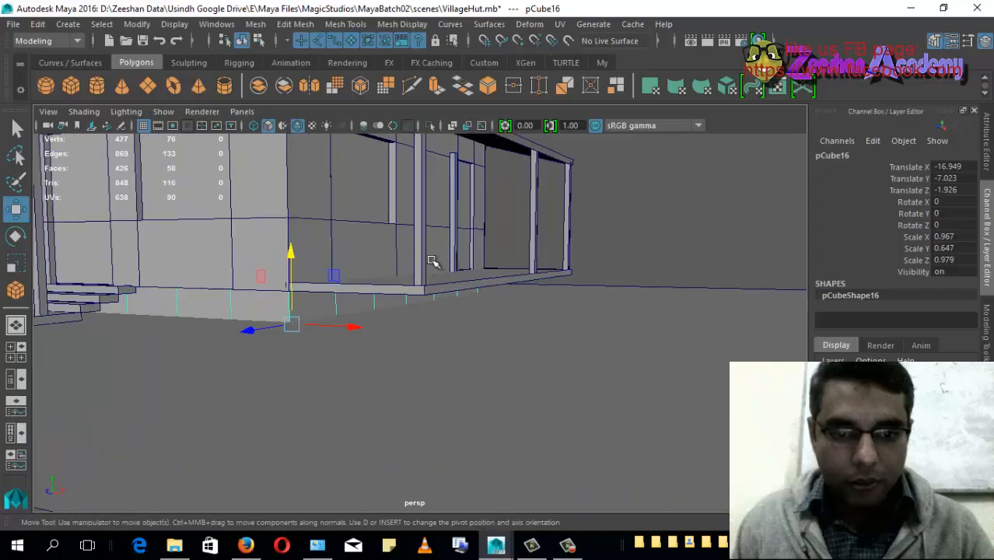
Duplicate the veranda's near outer corner post, shorten the copy to about 0.147 in Y and lower it beneath the veranda floor.
{"action": "left_click", "coordinate": [424, 269]}
{"action": "left_click_drag", "start_coordinate": [413, 308], "coordinate": [451, 322], "text": "alt"}
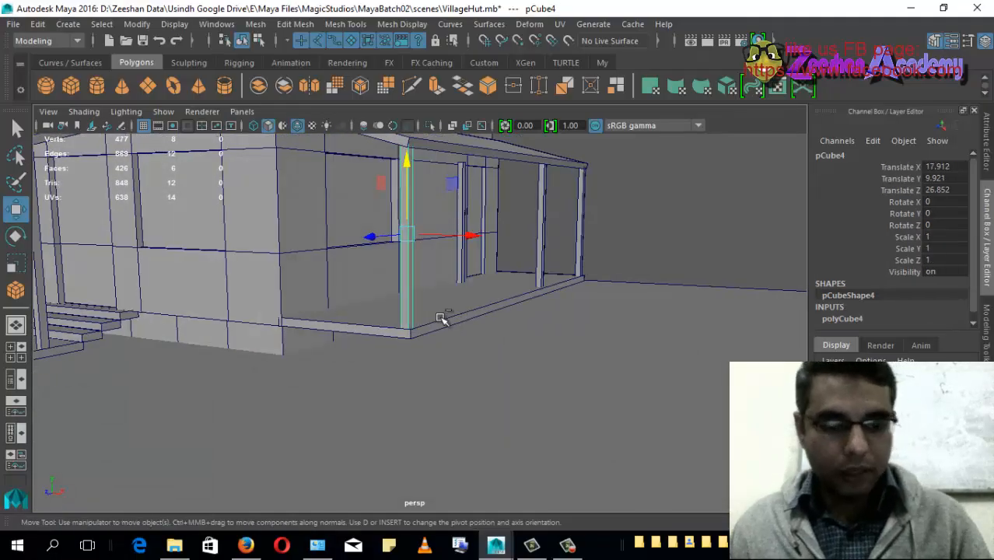
{"action": "key", "text": "ctrl+d"}
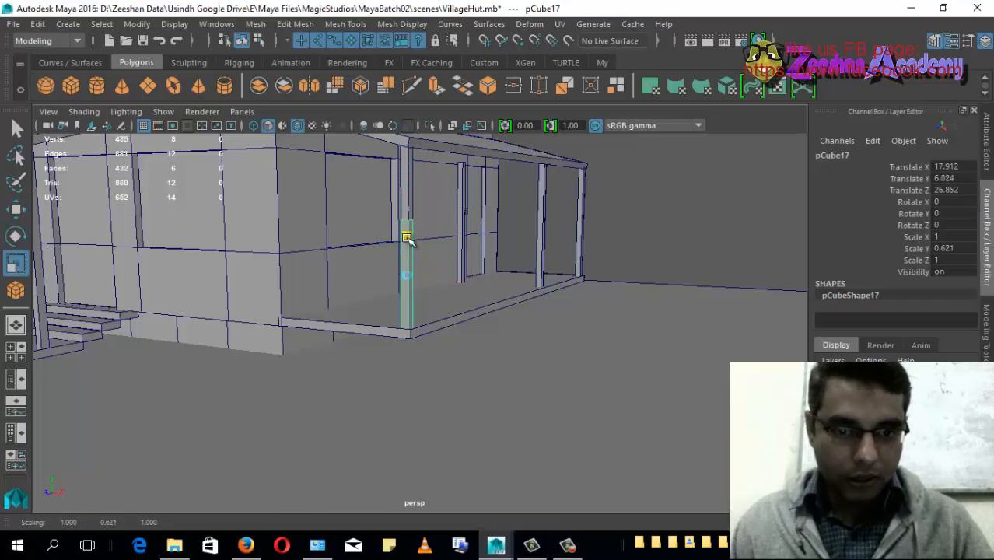
{"action": "key", "text": "w"}
{"action": "left_click_drag", "start_coordinate": [407, 207], "coordinate": [410, 235]}
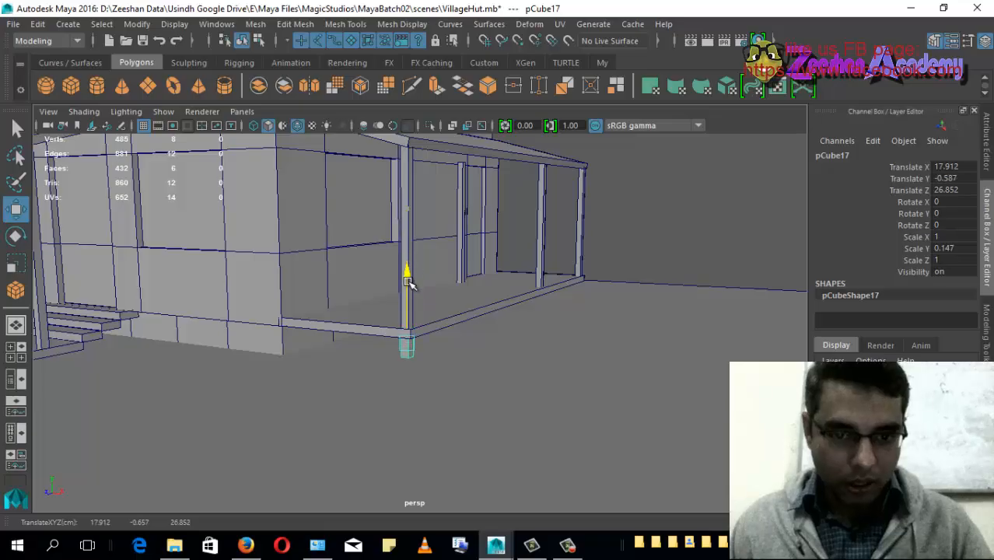
{"action": "left_click_drag", "start_coordinate": [409, 281], "coordinate": [409, 294]}
Scale the corner support to about 1.72 in X and Z and 0.252 in Y, centred at about Y -1.357.
{"action": "key", "text": "r"}
{"action": "right_click_drag", "start_coordinate": [360, 399], "coordinate": [413, 402], "text": "alt"}
{"action": "left_click_drag", "start_coordinate": [376, 385], "coordinate": [467, 343]}
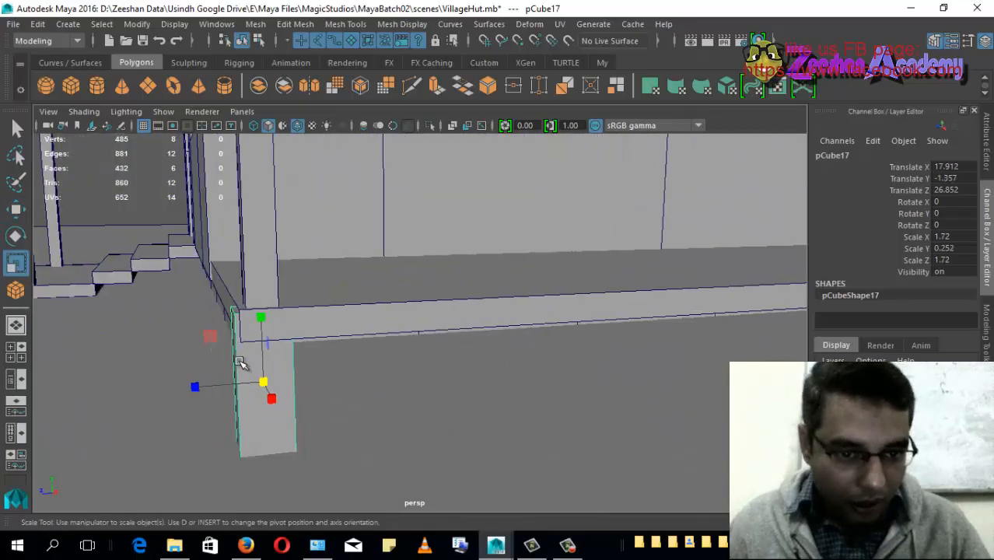
Shift the corner support to about Z 26.575 and place a duplicate near the hut wall at about X 5.796.
{"action": "key", "text": "w"}
{"action": "left_click_drag", "start_coordinate": [193, 387], "coordinate": [334, 342]}
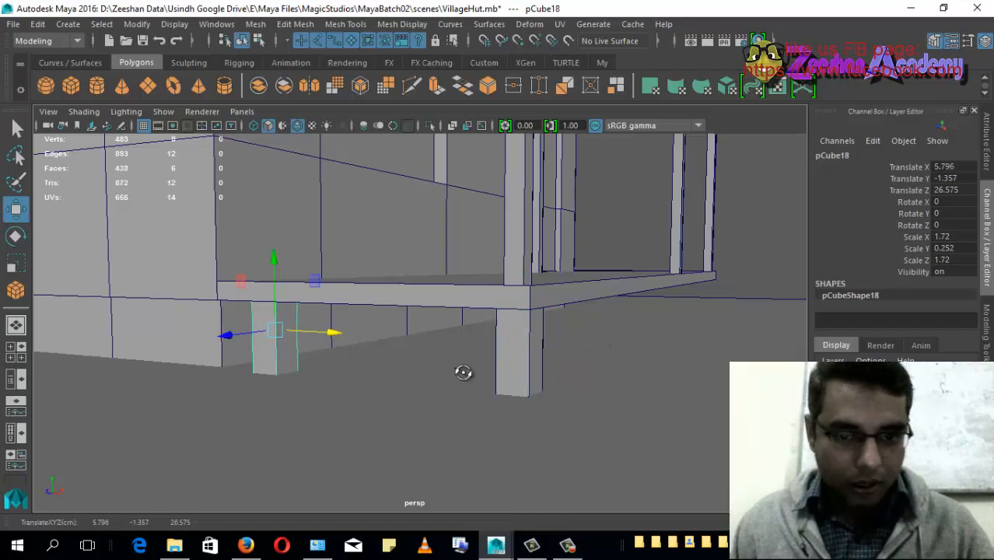
{"action": "left_click_drag", "start_coordinate": [463, 372], "coordinate": [430, 383], "text": "alt"}
{"action": "left_click_drag", "start_coordinate": [377, 410], "coordinate": [346, 351], "text": "alt"}
Duplicate the pair of supports under the veranda's middle at about Z -11.392 and under its far end at about Z -29.218.
{"action": "left_click_drag", "start_coordinate": [91, 302], "coordinate": [398, 324]}
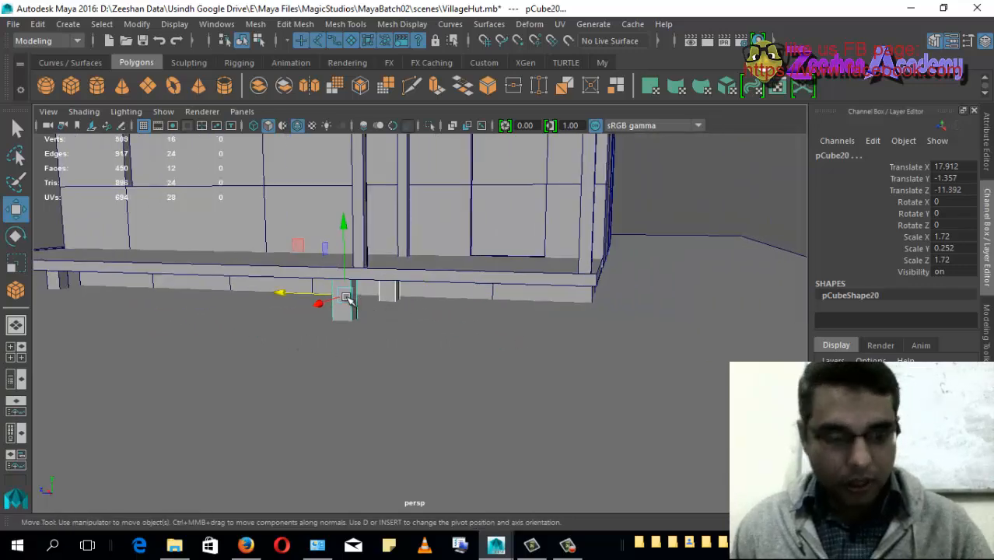
{"action": "left_click_drag", "start_coordinate": [310, 291], "coordinate": [395, 299]}
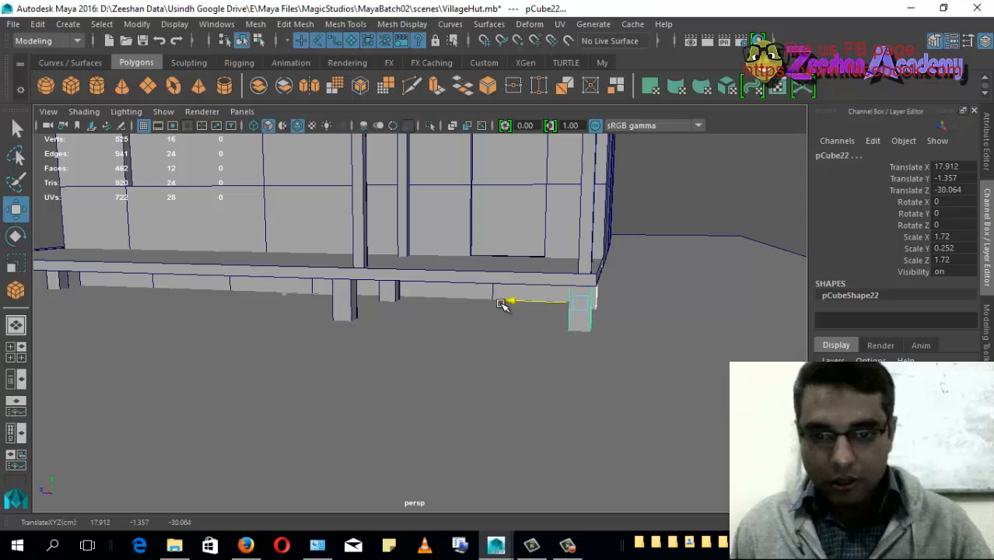
{"action": "left_click_drag", "start_coordinate": [496, 303], "coordinate": [574, 286], "text": "alt"}
Try a copy of the entrance landing and steps at the veranda's near end, about X 17.108, and delete it.
{"action": "right_click_drag", "start_coordinate": [420, 346], "coordinate": [428, 386], "text": "alt"}
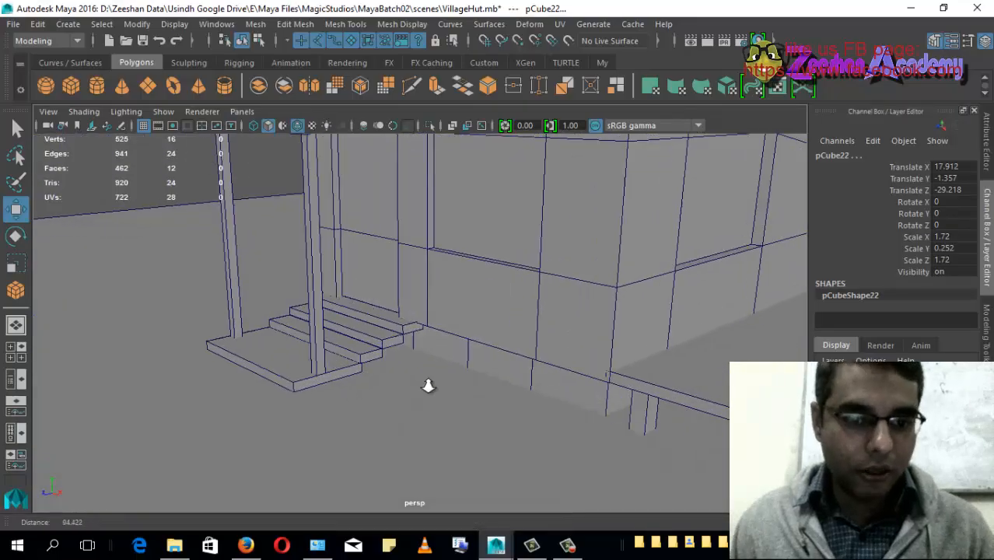
{"action": "left_click", "coordinate": [353, 374], "text": "shift"}
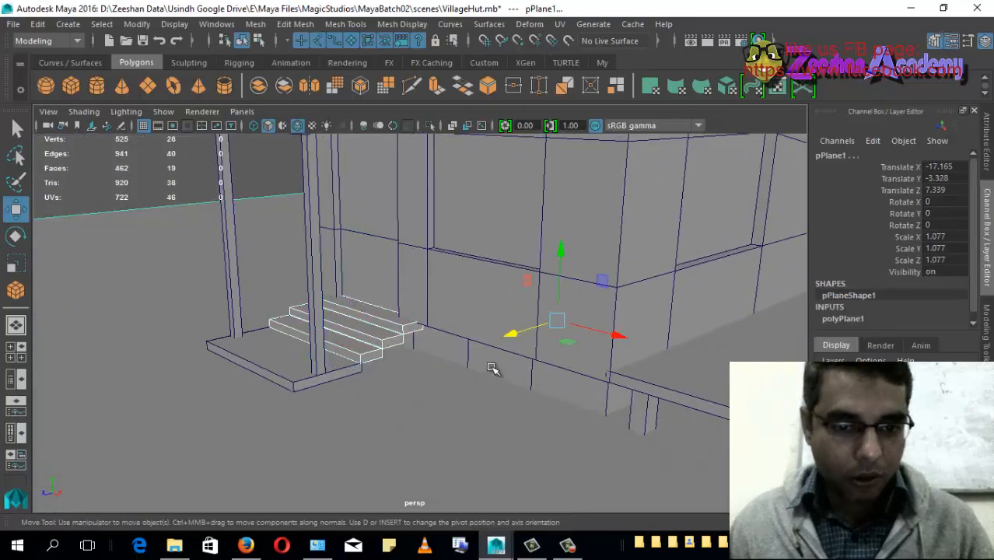
{"action": "scroll", "coordinate": [488, 369], "scroll_direction": "down", "scroll_amount": 2}
{"action": "key", "text": "ctrl+z"}
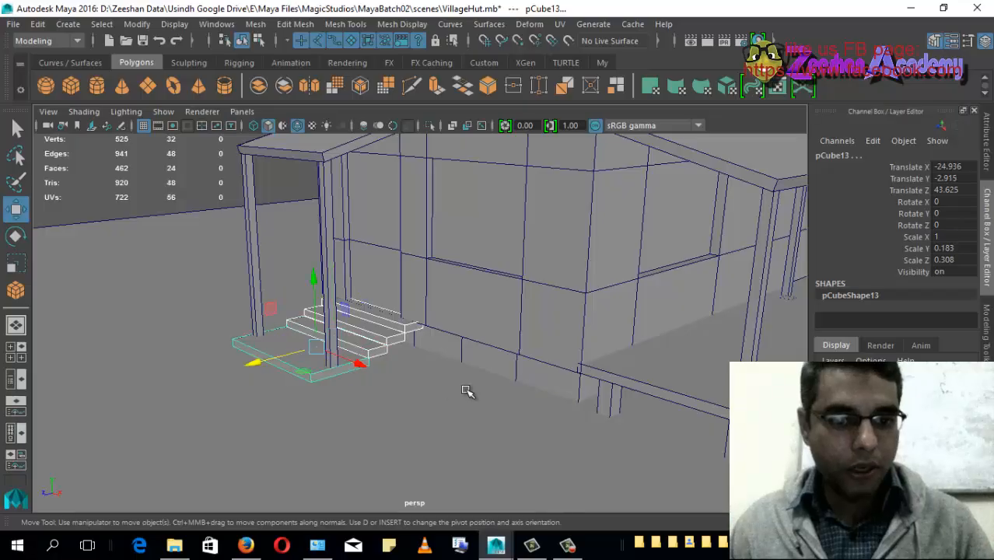
{"action": "left_click_drag", "start_coordinate": [522, 357], "coordinate": [545, 449], "text": "alt"}
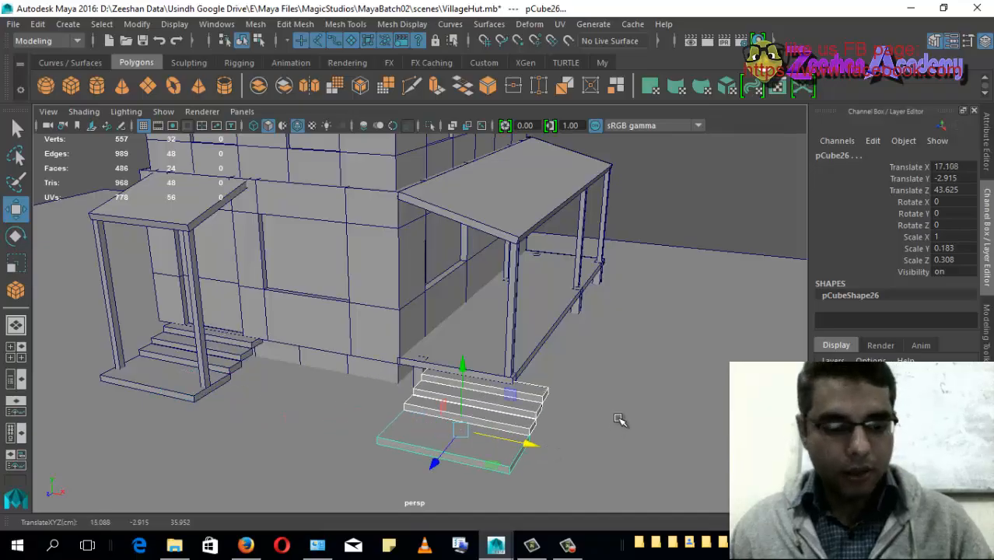
{"action": "left_click_drag", "start_coordinate": [619, 420], "coordinate": [221, 433], "text": "alt"}
{"action": "key", "text": "e"}
{"action": "middle_click_drag", "start_coordinate": [221, 433], "coordinate": [353, 433], "text": "alt"}
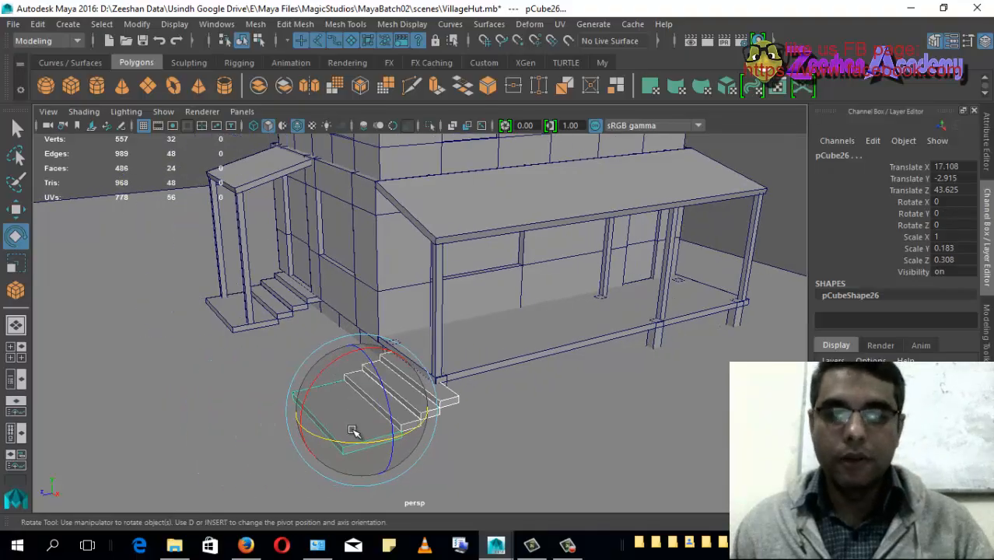
{"action": "key", "text": "Delete"}
Turn off the wireframe overlay on the shaded hut.
{"action": "left_click_drag", "start_coordinate": [372, 405], "coordinate": [419, 378], "text": "alt"}
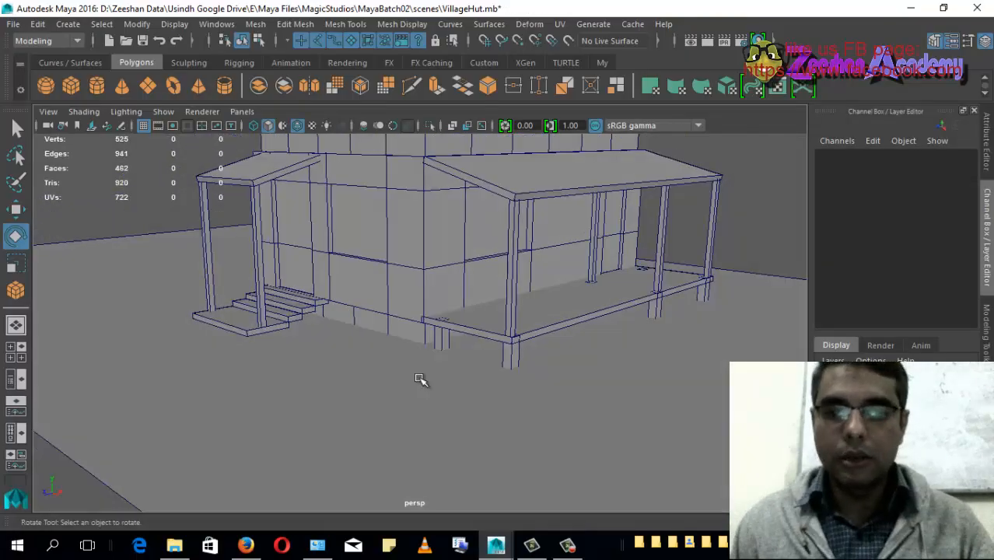
{"action": "left_click_drag", "start_coordinate": [491, 334], "coordinate": [434, 344], "text": "alt"}
{"action": "left_click_drag", "start_coordinate": [405, 350], "coordinate": [416, 334], "text": "alt"}
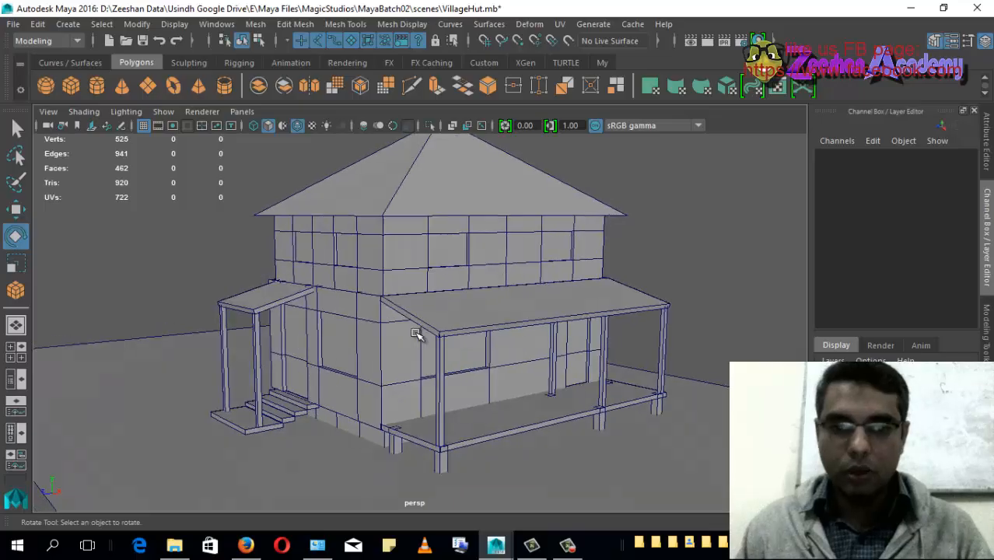
{"action": "middle_click_drag", "start_coordinate": [446, 339], "coordinate": [441, 331], "text": "alt"}
{"action": "left_click_drag", "start_coordinate": [441, 331], "coordinate": [446, 322], "text": "alt"}
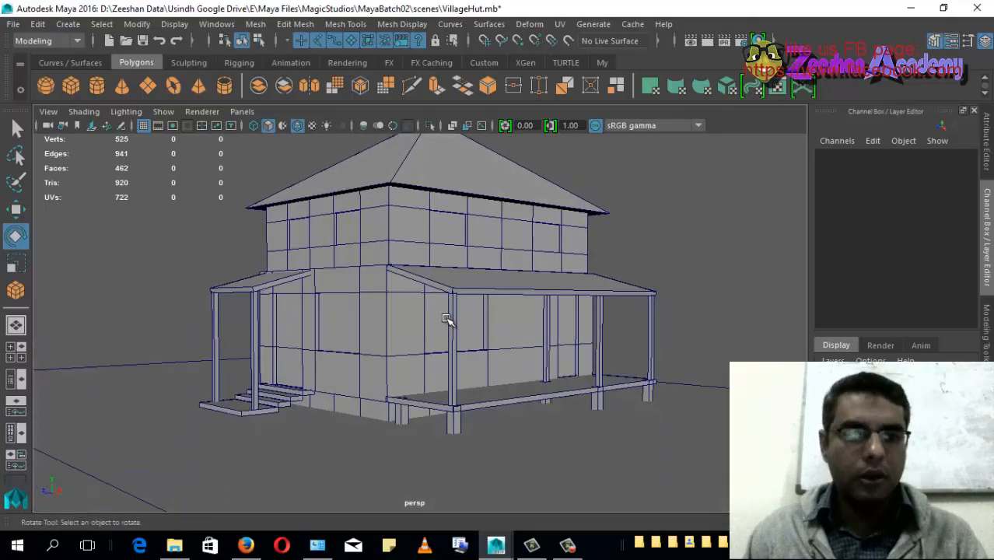
{"action": "middle_click_drag", "start_coordinate": [446, 320], "coordinate": [436, 343], "text": "alt"}
{"action": "left_click", "coordinate": [298, 125]}
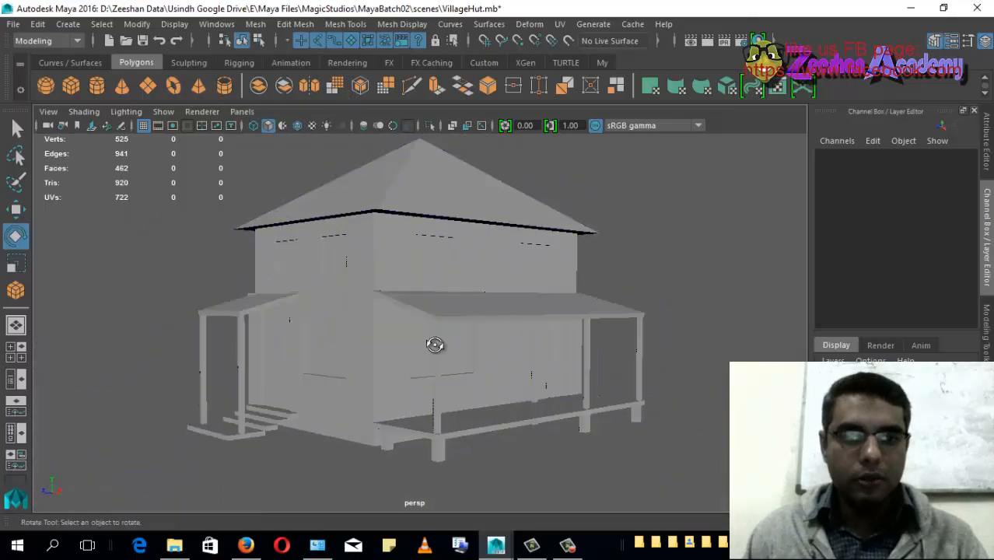
Examine the shaded hut from several angles and distances, including its roof, veranda, entrance and ground plane.
{"action": "left_click_drag", "start_coordinate": [436, 341], "coordinate": [432, 340], "text": "alt"}
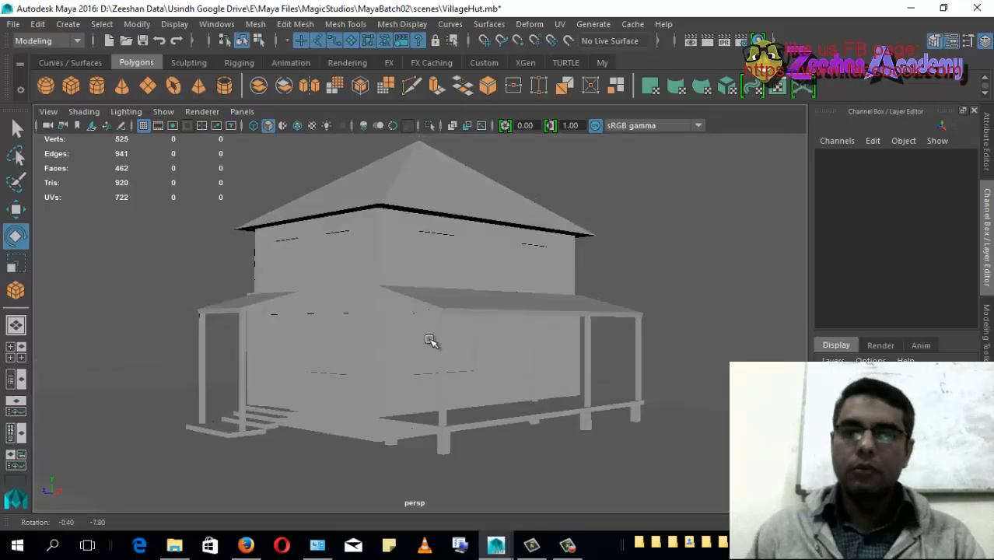
{"action": "left_click_drag", "start_coordinate": [497, 360], "coordinate": [577, 370], "text": "alt"}
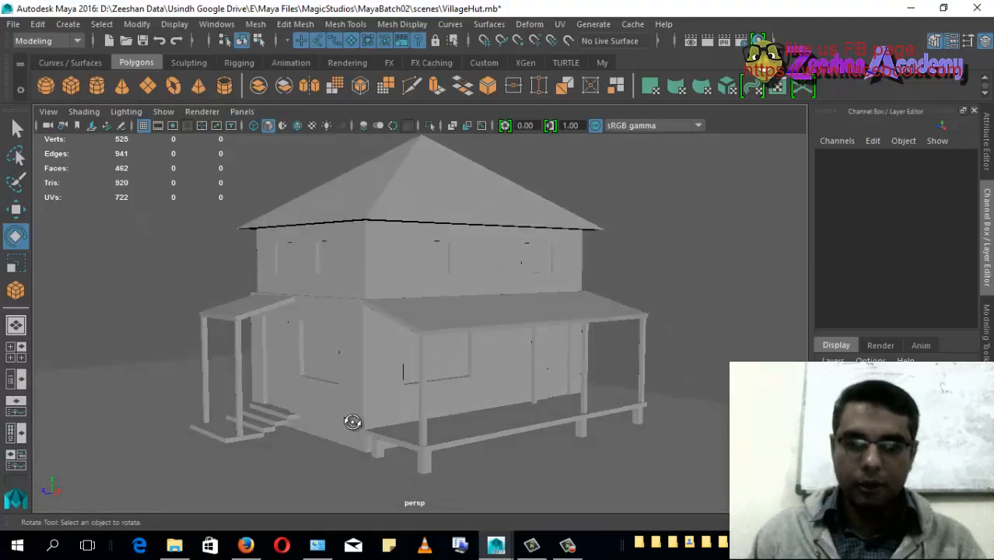
{"action": "left_click_drag", "start_coordinate": [351, 418], "coordinate": [355, 424], "text": "alt"}
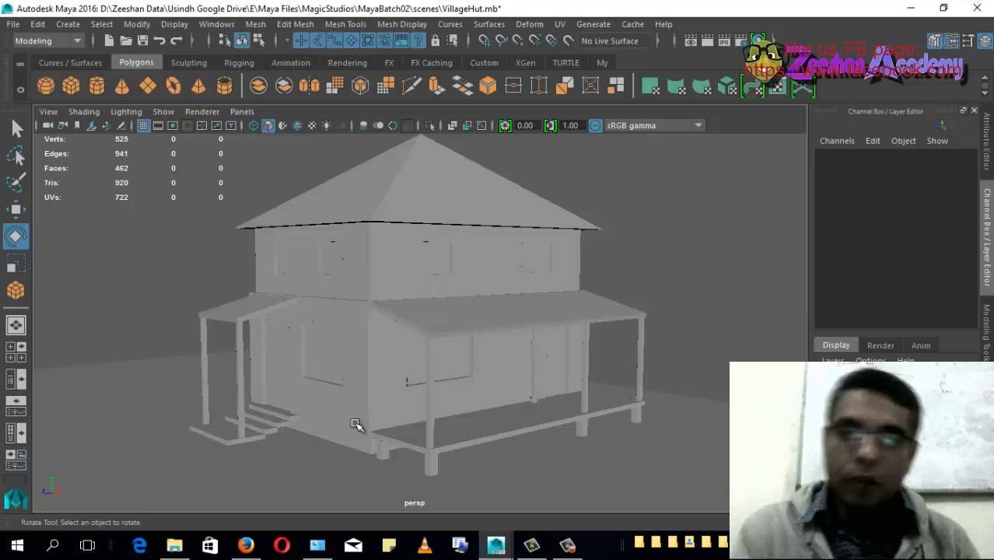
{"action": "left_click_drag", "start_coordinate": [378, 328], "coordinate": [354, 427], "text": "alt"}
{"action": "left_click_drag", "start_coordinate": [556, 412], "coordinate": [350, 486], "text": "alt"}
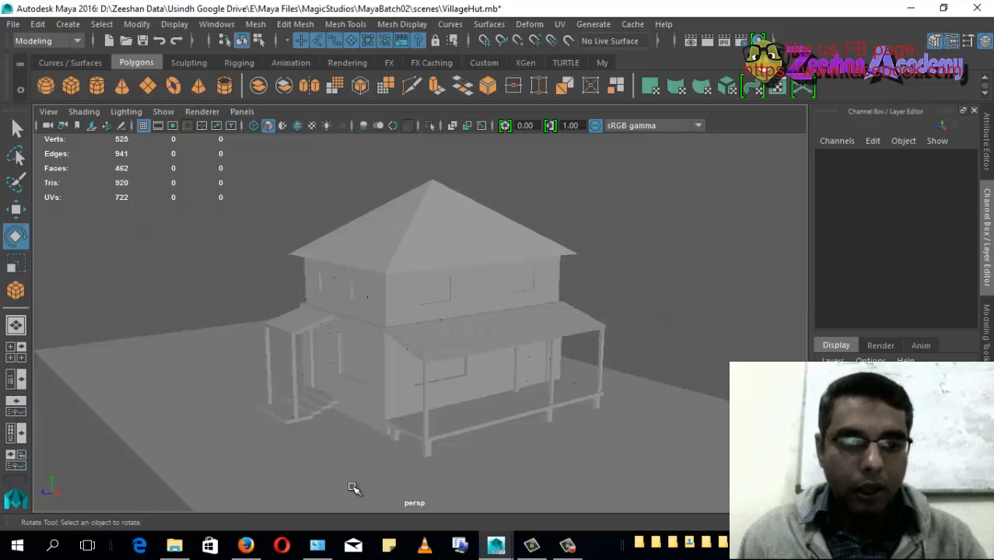
{"action": "left_click", "coordinate": [114, 506]}
{"action": "key", "text": "f"}
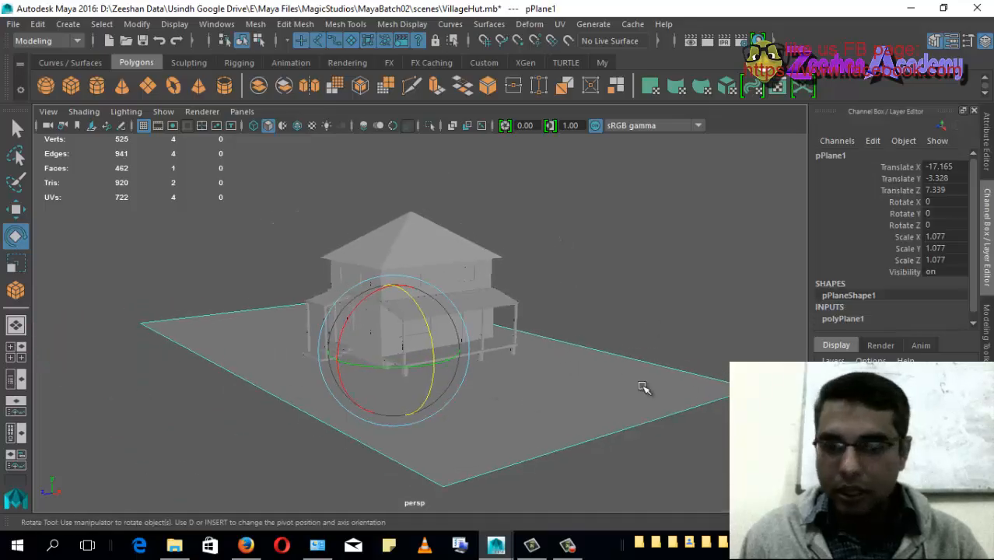
{"action": "middle_click_drag", "start_coordinate": [347, 335], "coordinate": [347, 375], "text": "alt"}
{"action": "right_click_drag", "start_coordinate": [281, 368], "coordinate": [578, 394], "text": "alt"}
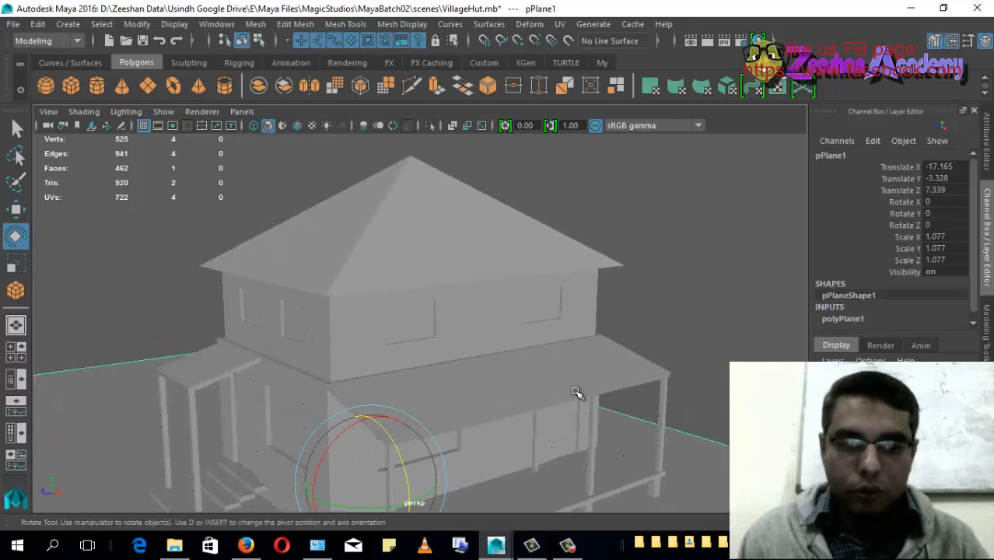
{"action": "middle_click_drag", "start_coordinate": [426, 366], "coordinate": [451, 348], "text": "alt"}
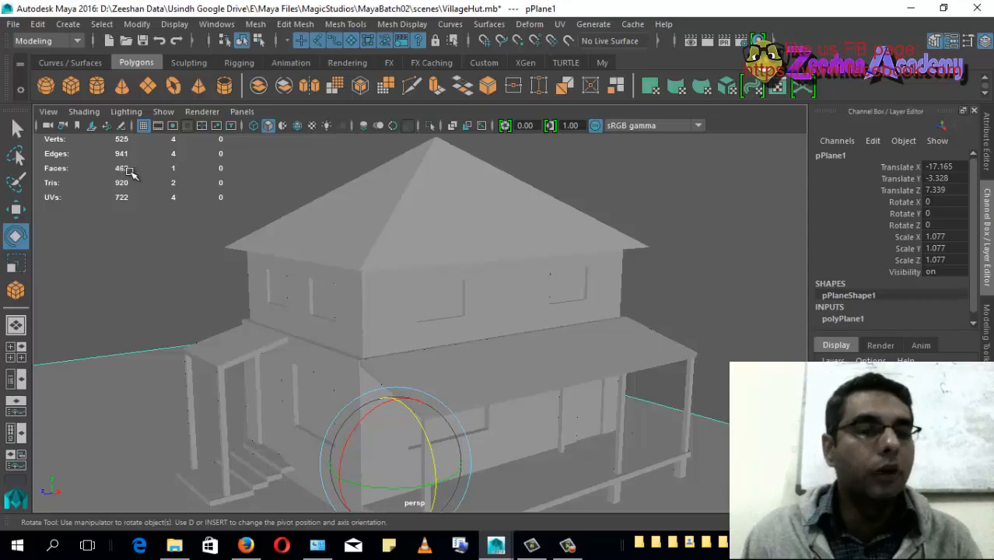
Inspect the roof, the upper storey block, one of its wall faces and the ground floor block by selecting each in turn.
{"action": "left_click", "coordinate": [411, 242]}
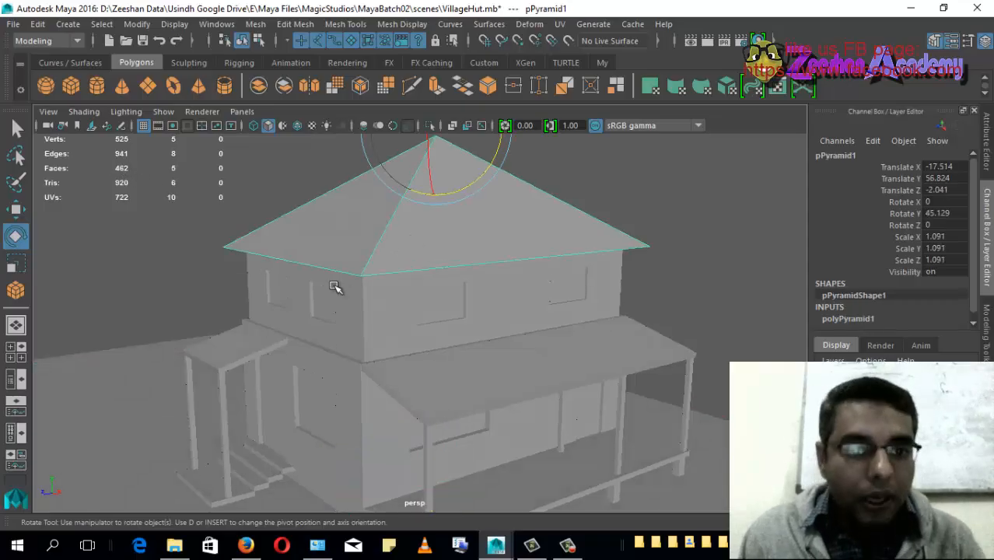
{"action": "left_click", "coordinate": [364, 312]}
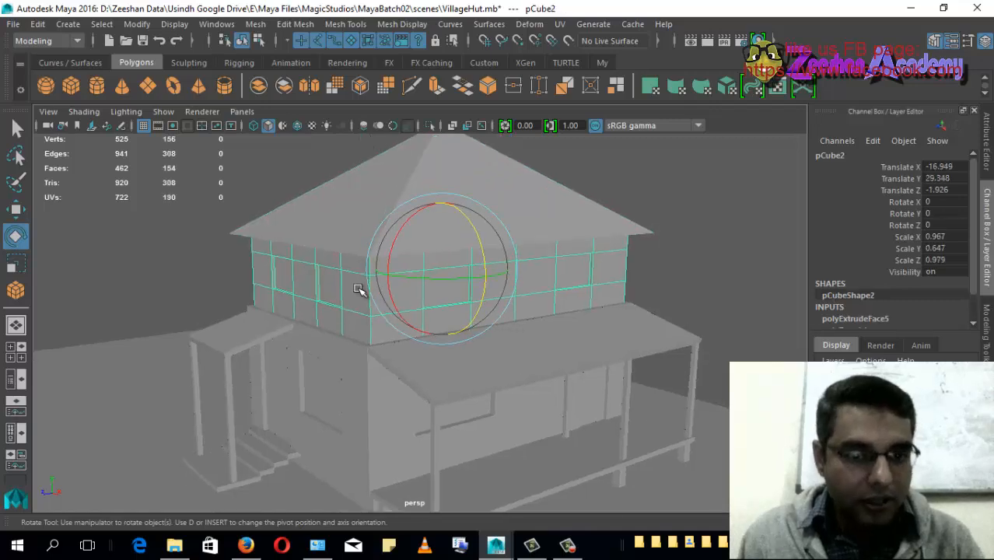
{"action": "right_click_drag", "start_coordinate": [533, 132], "coordinate": [533, 165]}
{"action": "left_click", "coordinate": [543, 281]}
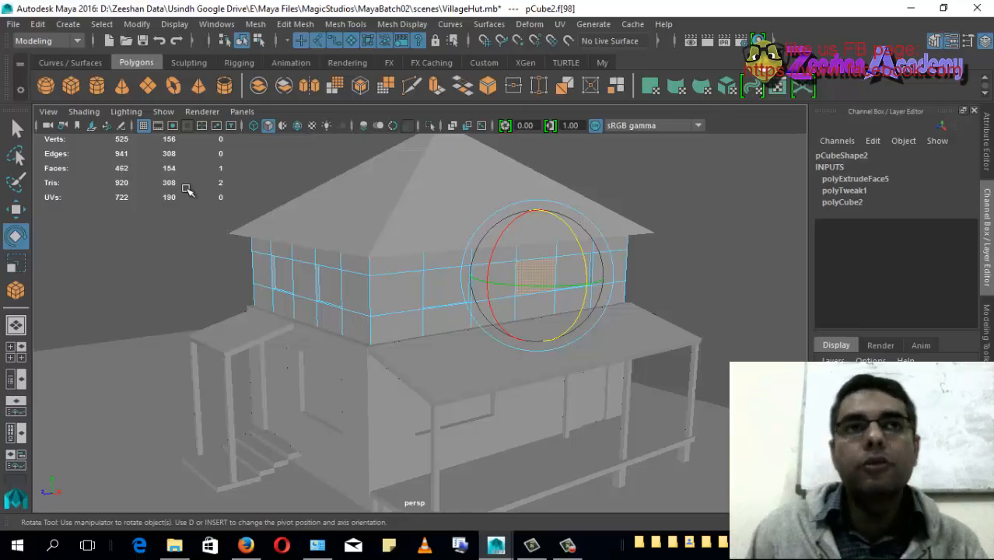
{"action": "left_click_drag", "start_coordinate": [475, 440], "coordinate": [555, 305], "text": "alt"}
{"action": "left_click", "coordinate": [444, 355]}
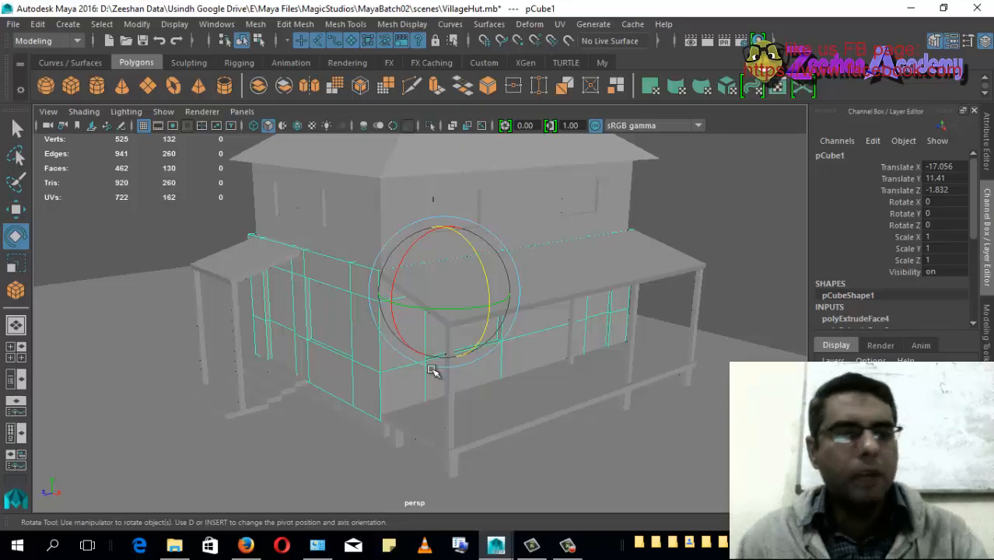
Examine the ground floor's window and door recesses around the side entrance and veranda corner up close.
{"action": "left_click_drag", "start_coordinate": [373, 357], "coordinate": [338, 357], "text": "alt"}
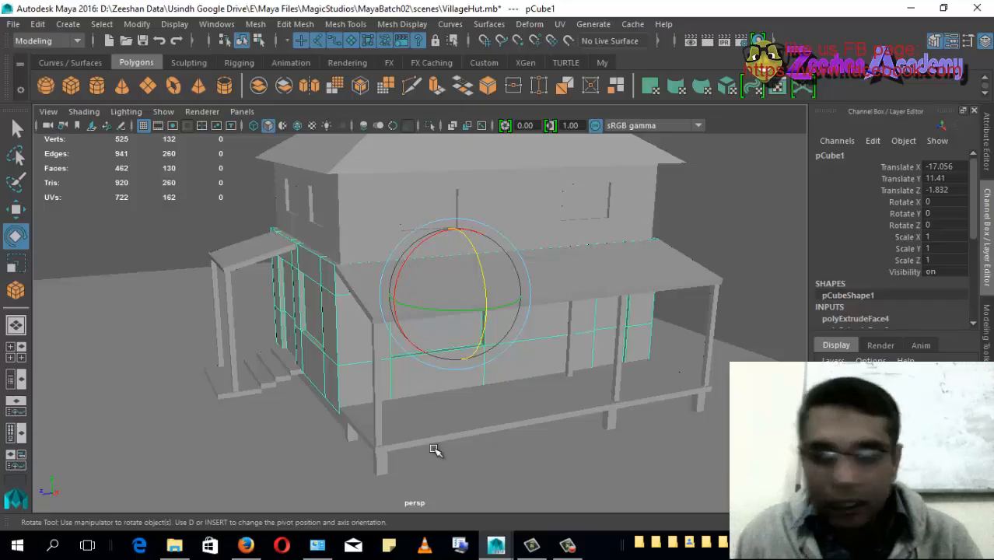
{"action": "left_click_drag", "start_coordinate": [347, 479], "coordinate": [369, 462], "text": "alt"}
{"action": "right_click_drag", "start_coordinate": [369, 462], "coordinate": [506, 464], "text": "alt"}
{"action": "right_click_drag", "start_coordinate": [347, 396], "coordinate": [128, 393], "text": "alt"}
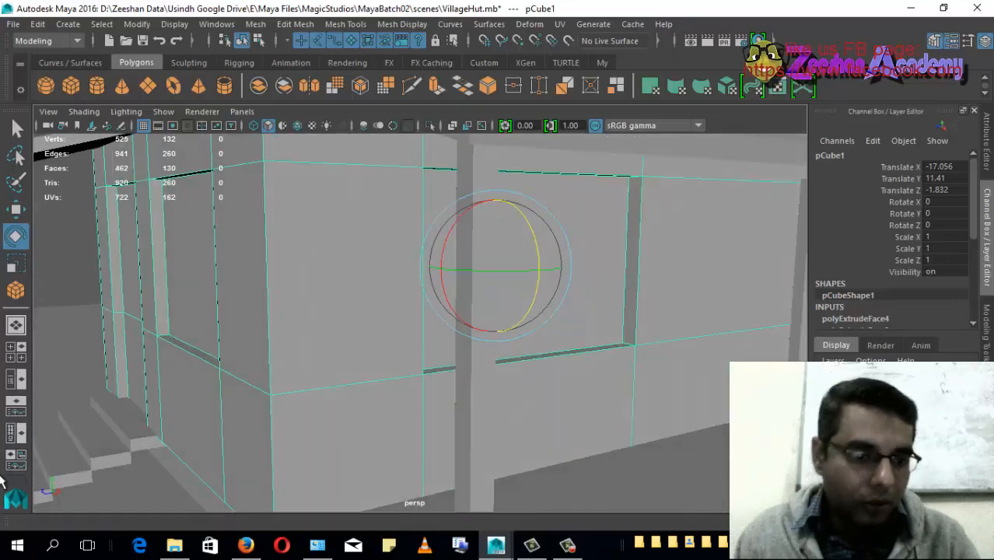
{"action": "left_click_drag", "start_coordinate": [221, 333], "coordinate": [300, 339], "text": "alt"}
{"action": "right_click_drag", "start_coordinate": [270, 274], "coordinate": [255, 218], "text": "alt"}
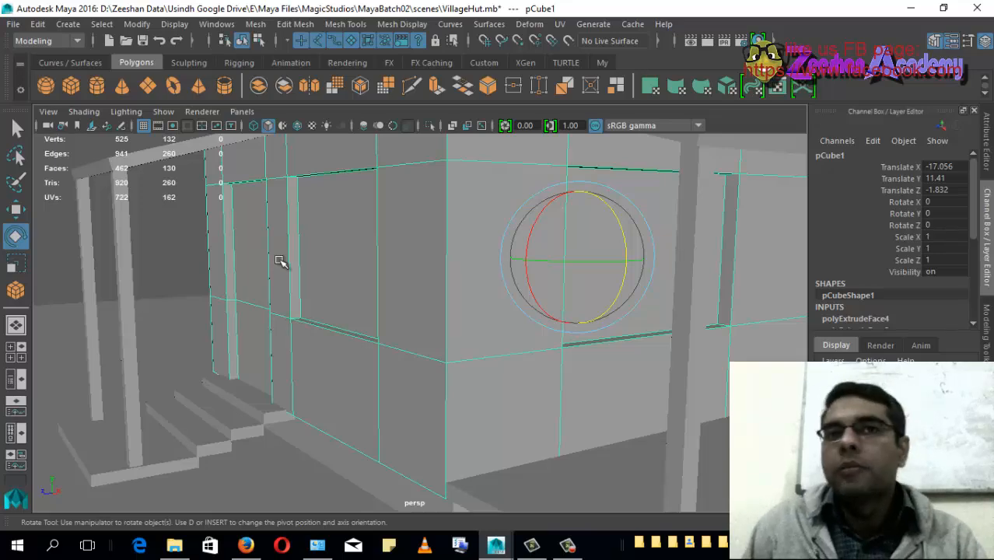
{"action": "middle_click_drag", "start_coordinate": [375, 222], "coordinate": [395, 229], "text": "alt"}
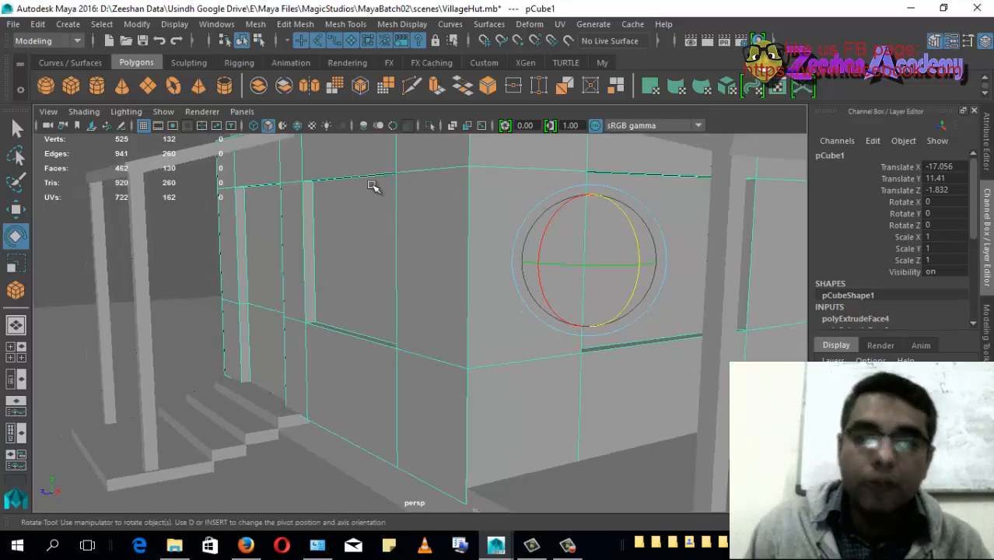
{"action": "left_click_drag", "start_coordinate": [344, 264], "coordinate": [377, 196], "text": "alt"}
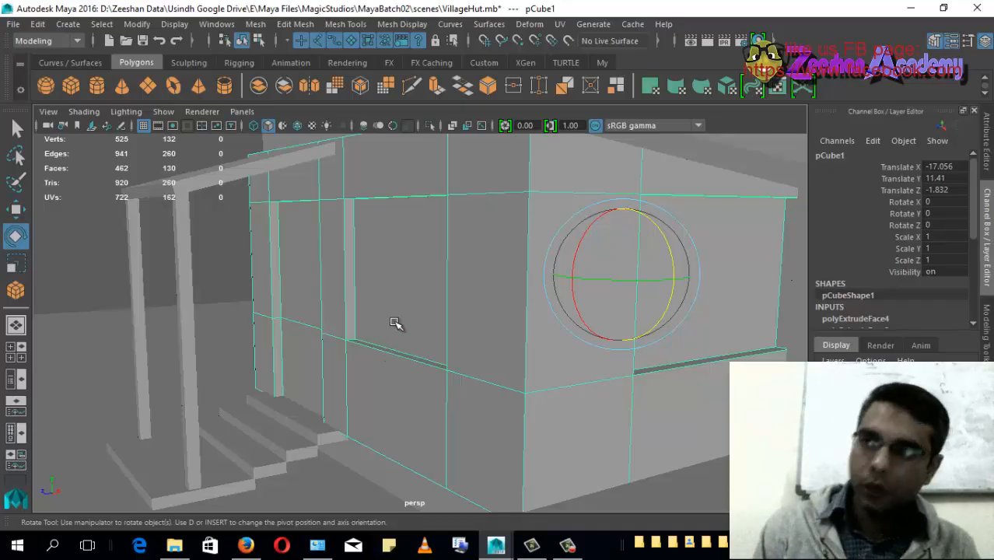
{"action": "right_click_drag", "start_coordinate": [462, 350], "coordinate": [462, 351], "text": "alt"}
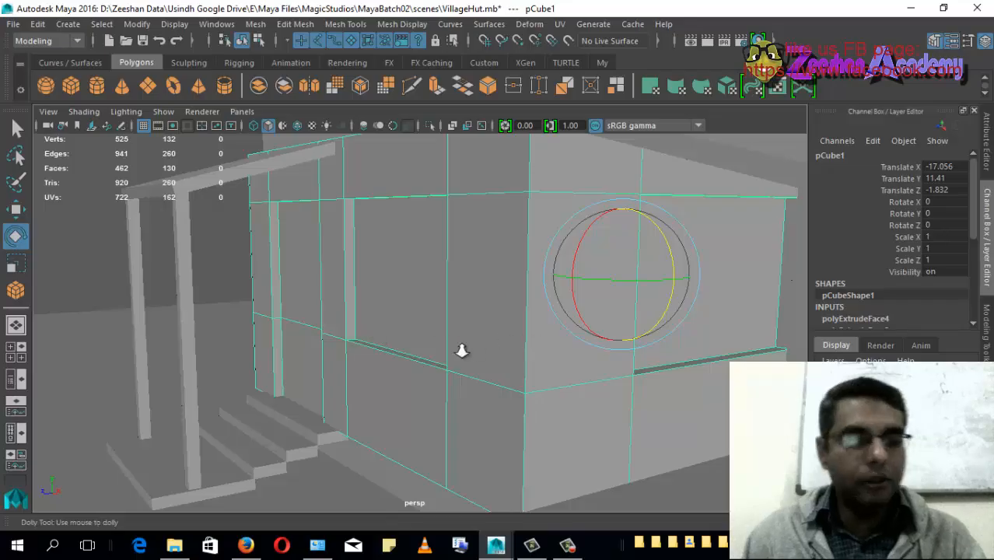
{"action": "left_click_drag", "start_coordinate": [462, 351], "coordinate": [448, 369], "text": "alt"}
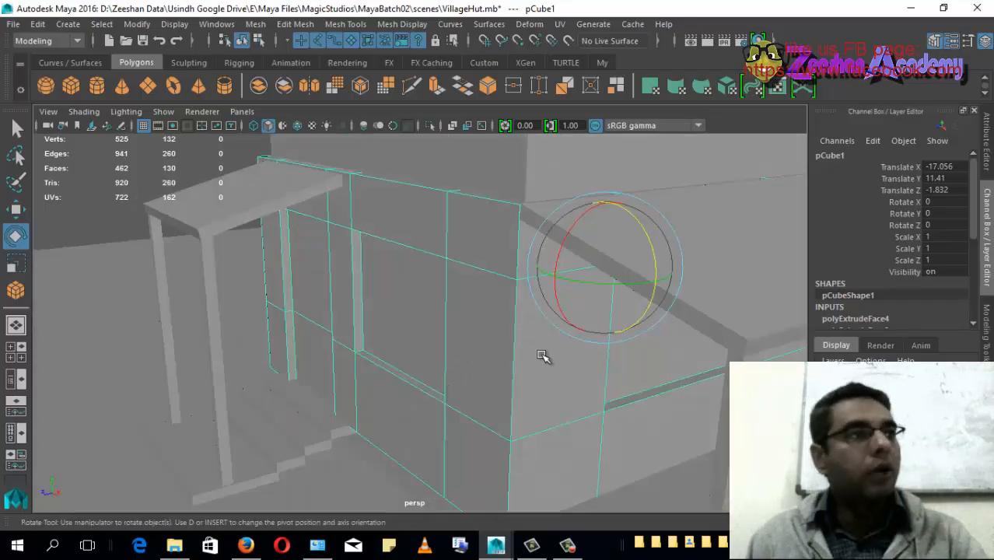
{"action": "left_click_drag", "start_coordinate": [593, 340], "coordinate": [521, 315], "text": "alt"}
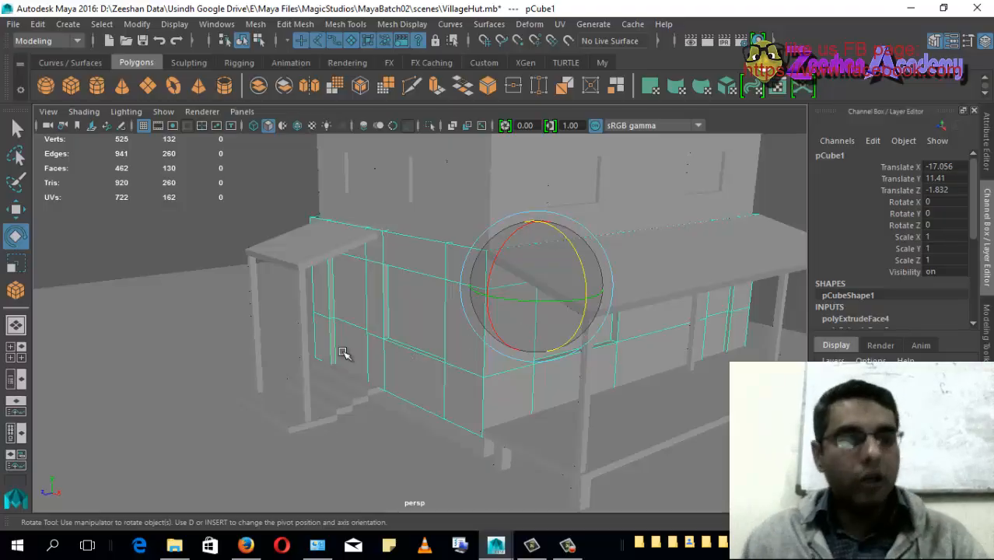
Inspect the side entrance's canopy roof up close, followed by the ground floor block beside it, selecting each in turn.
{"action": "left_click", "coordinate": [306, 263]}
{"action": "key", "text": "f"}
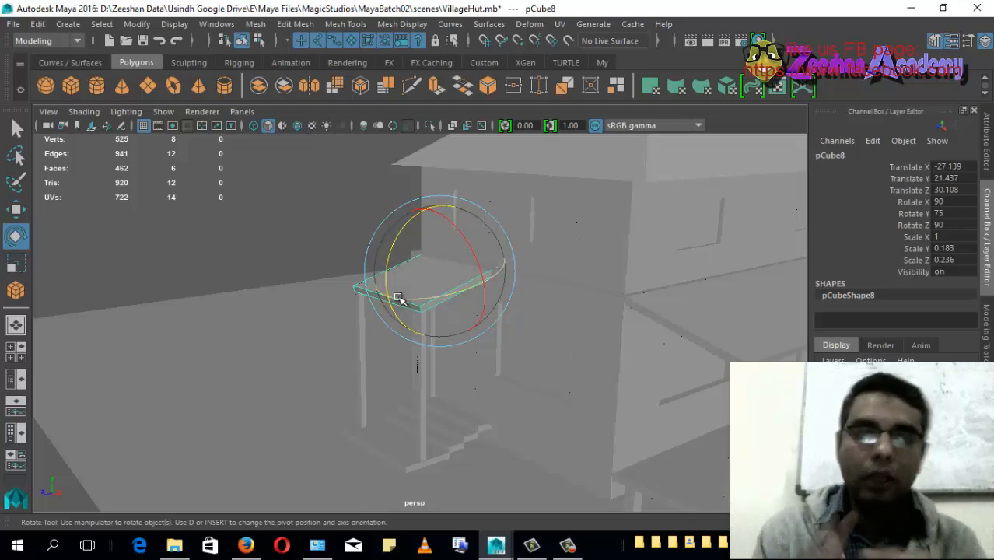
{"action": "scroll", "coordinate": [398, 298], "scroll_direction": "up", "scroll_amount": 2}
{"action": "left_click", "coordinate": [648, 412]}
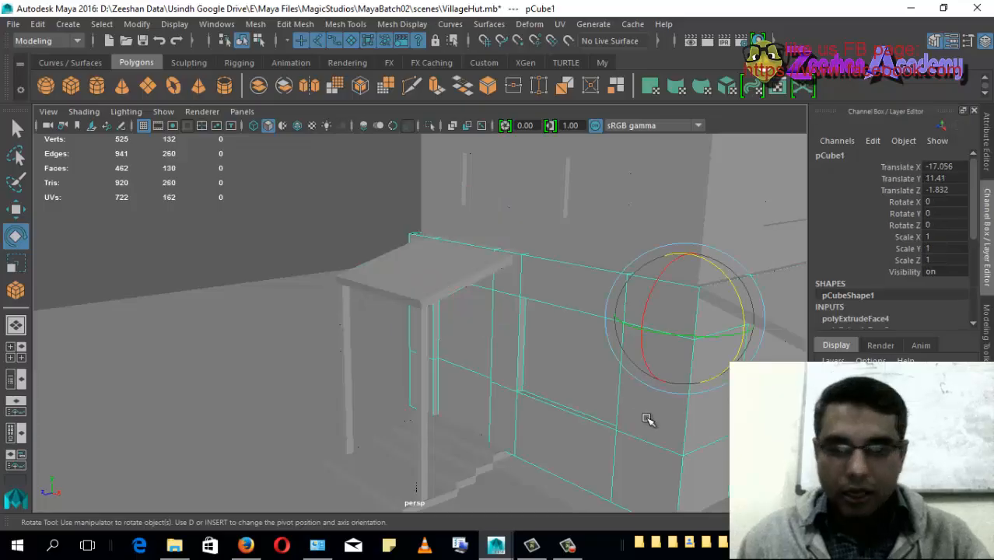
Examine the foundation block beneath the hut from a low angle, selecting it and the ground floor block alternately to compare them.
{"action": "middle_click_drag", "start_coordinate": [650, 417], "coordinate": [562, 314], "text": "alt"}
{"action": "left_click_drag", "start_coordinate": [563, 314], "coordinate": [547, 360], "text": "alt"}
{"action": "left_click", "coordinate": [547, 369]}
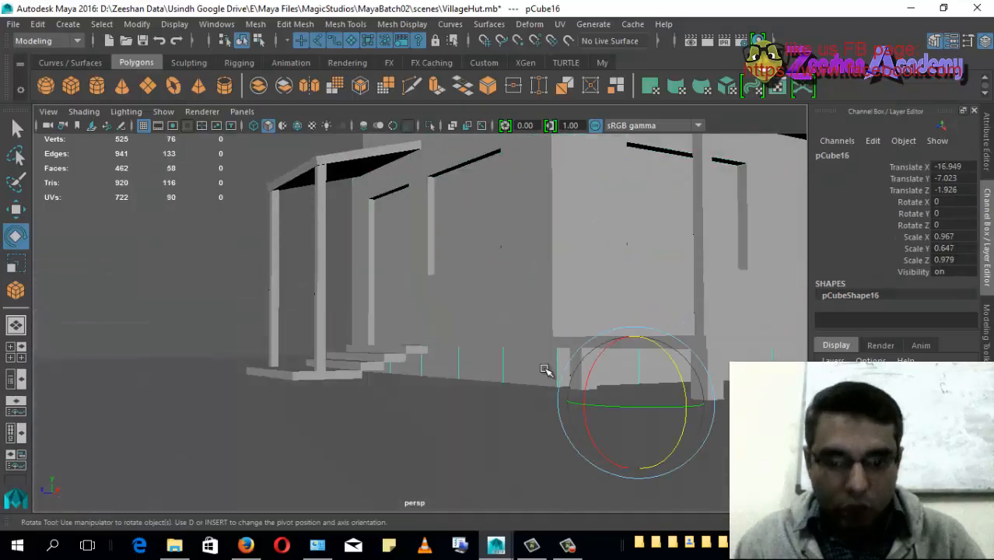
{"action": "scroll", "coordinate": [548, 369], "scroll_direction": "up", "scroll_amount": 2}
{"action": "middle_click_drag", "start_coordinate": [548, 368], "coordinate": [517, 376], "text": "alt"}
{"action": "left_click_drag", "start_coordinate": [458, 378], "coordinate": [445, 380], "text": "alt"}
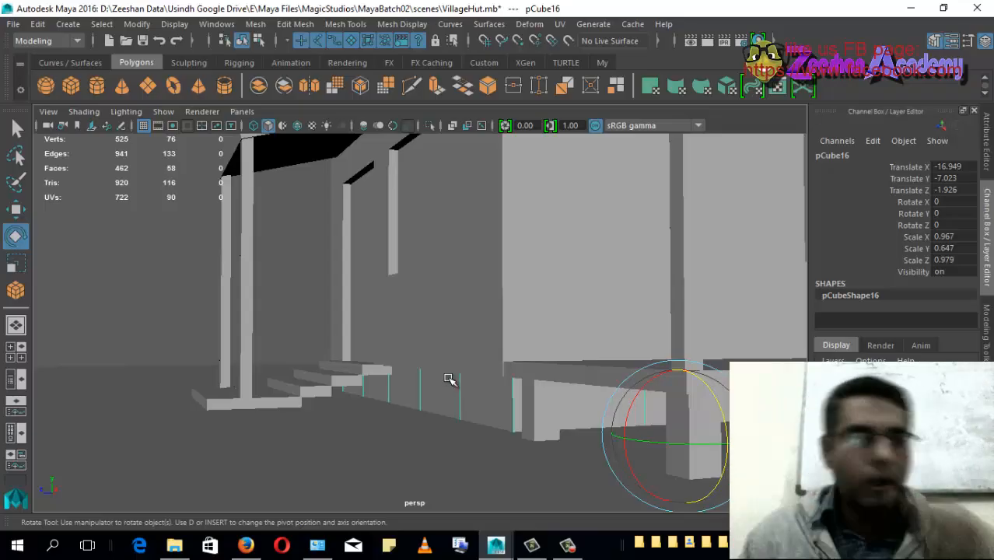
{"action": "left_click", "coordinate": [471, 342]}
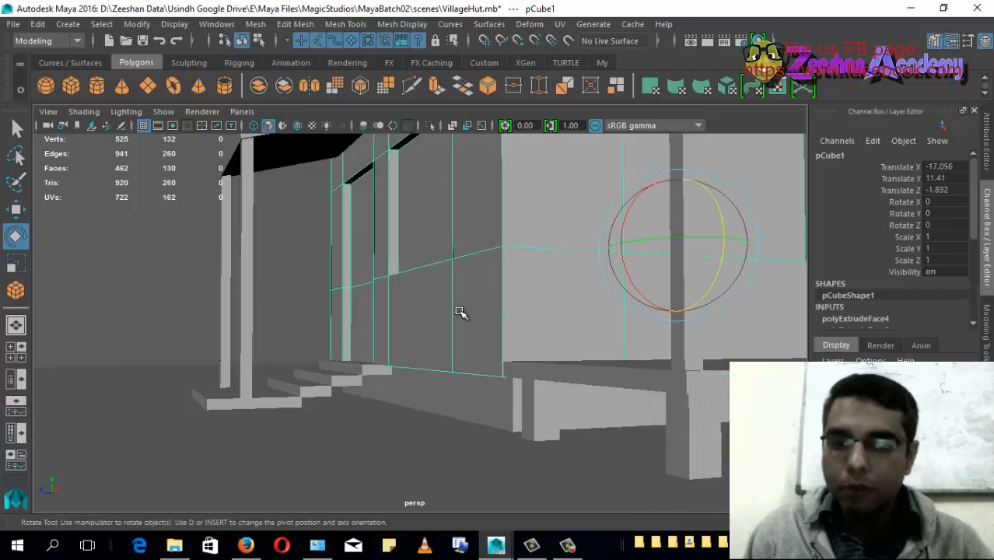
{"action": "left_click", "coordinate": [467, 390]}
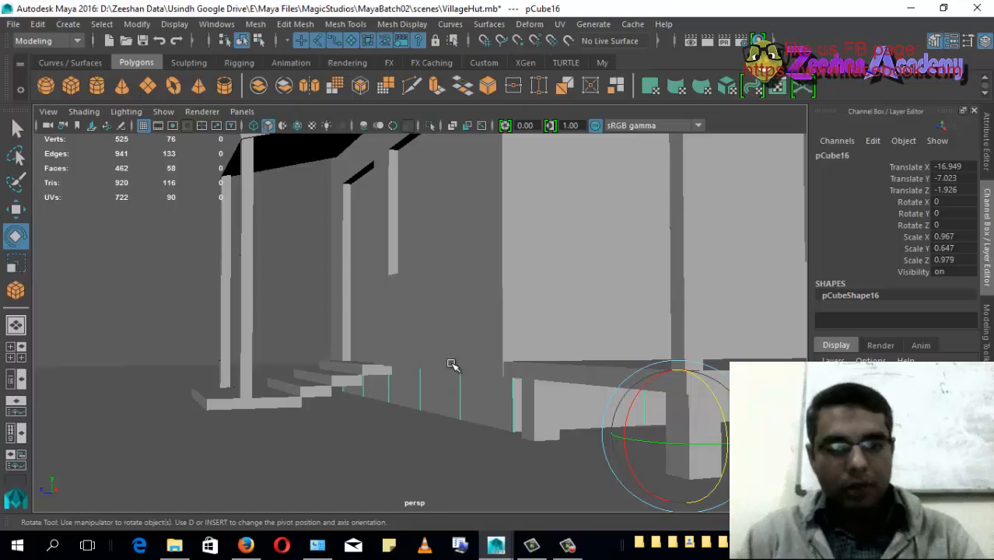
{"action": "left_click_drag", "start_coordinate": [486, 373], "coordinate": [502, 429], "text": "alt"}
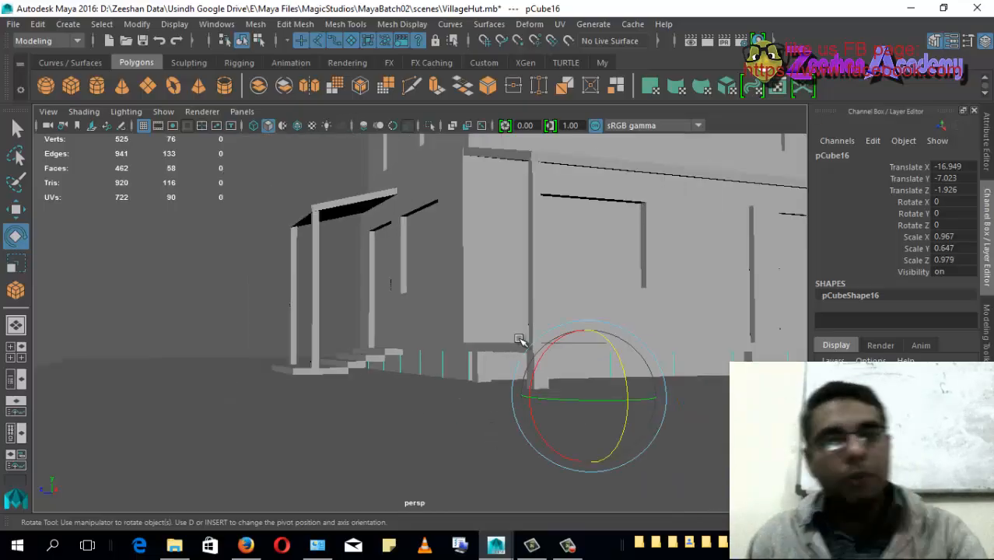
Select the sloped veranda roof and examine how it meets the walls and posts from several angles and distances.
{"action": "left_click_drag", "start_coordinate": [528, 317], "coordinate": [435, 415], "text": "alt"}
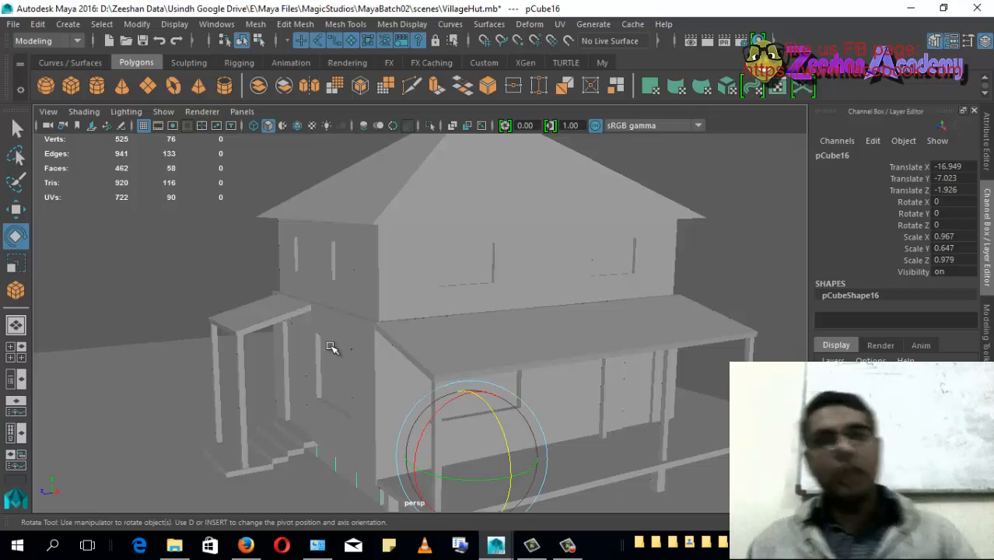
{"action": "left_click", "coordinate": [442, 372]}
{"action": "left_click_drag", "start_coordinate": [506, 387], "coordinate": [614, 360], "text": "alt"}
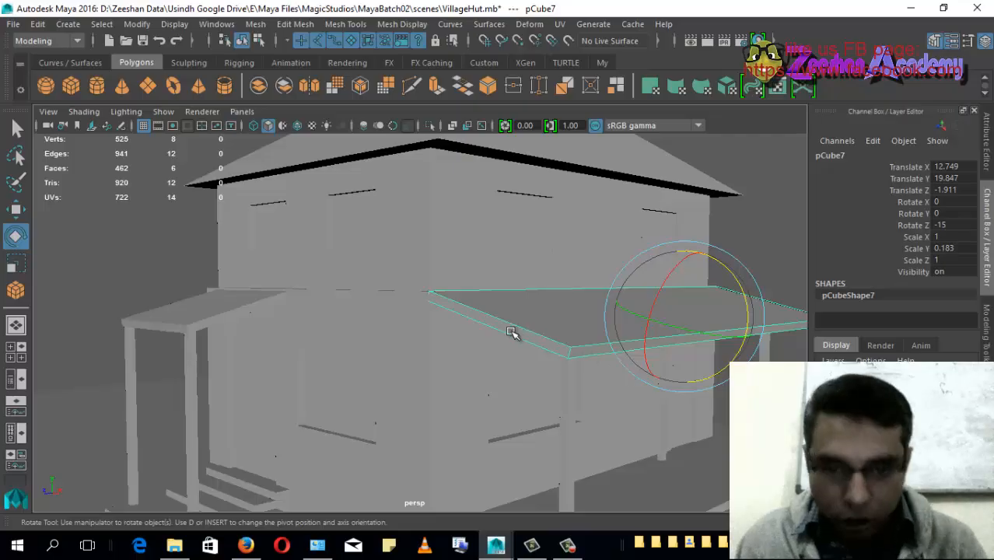
{"action": "left_click_drag", "start_coordinate": [552, 356], "coordinate": [513, 380], "text": "alt"}
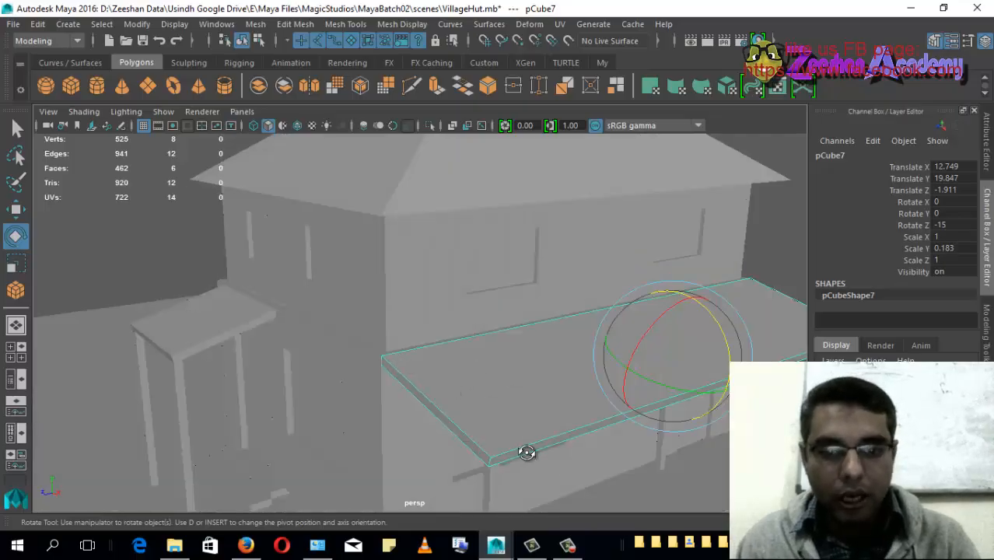
{"action": "left_click_drag", "start_coordinate": [528, 453], "coordinate": [352, 446], "text": "alt"}
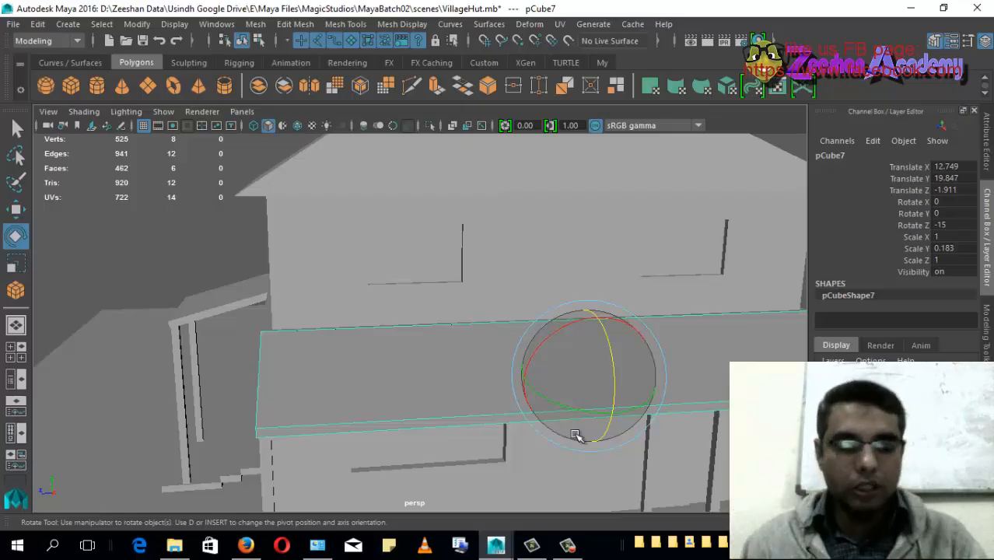
{"action": "middle_click_drag", "start_coordinate": [577, 433], "coordinate": [391, 360], "text": "alt"}
{"action": "left_click_drag", "start_coordinate": [390, 360], "coordinate": [369, 340], "text": "alt"}
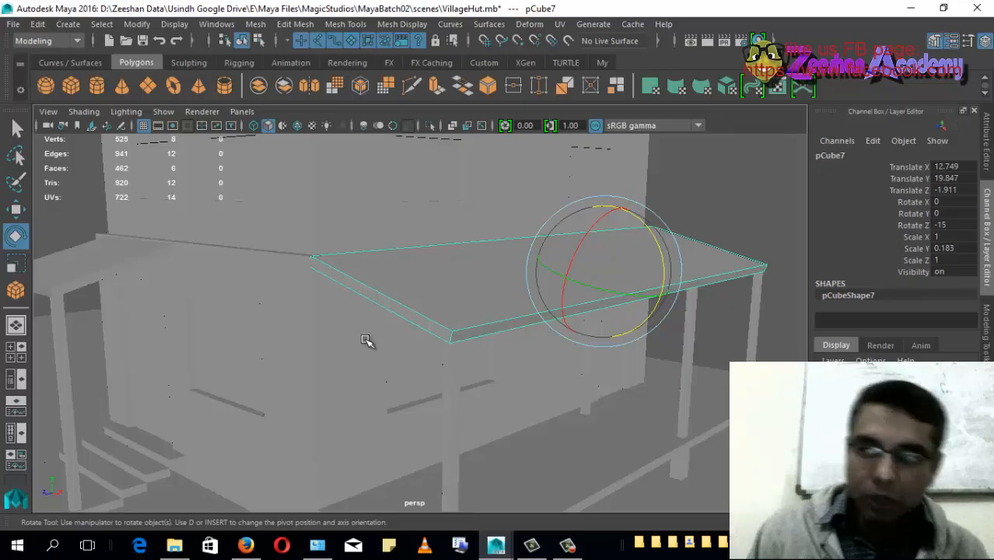
{"action": "left_click_drag", "start_coordinate": [493, 375], "coordinate": [593, 348], "text": "alt"}
{"action": "left_click_drag", "start_coordinate": [495, 339], "coordinate": [443, 336], "text": "alt"}
{"action": "scroll", "coordinate": [437, 344], "scroll_direction": "down", "scroll_amount": 4}
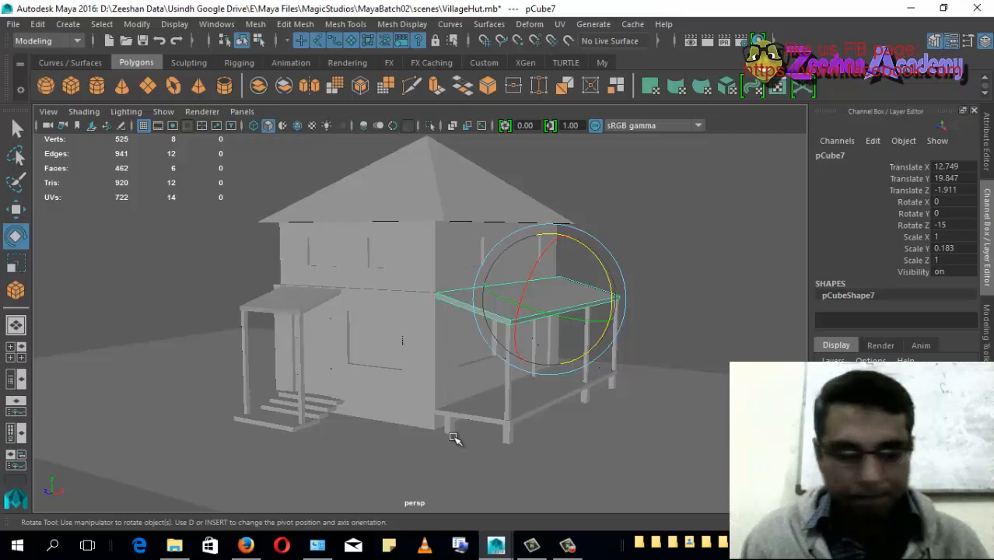
{"action": "key", "text": "ctrl+F10"}
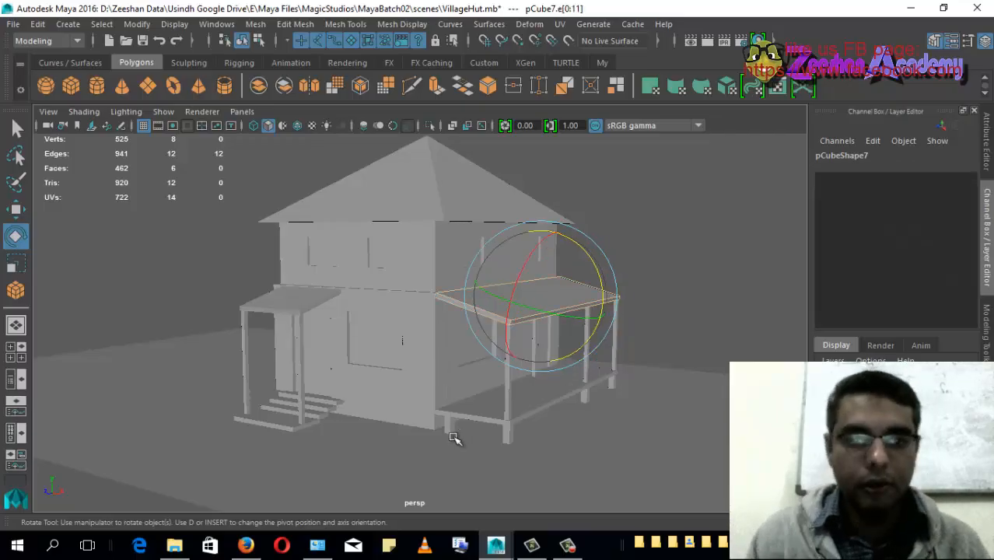
{"action": "left_click", "coordinate": [567, 544]}
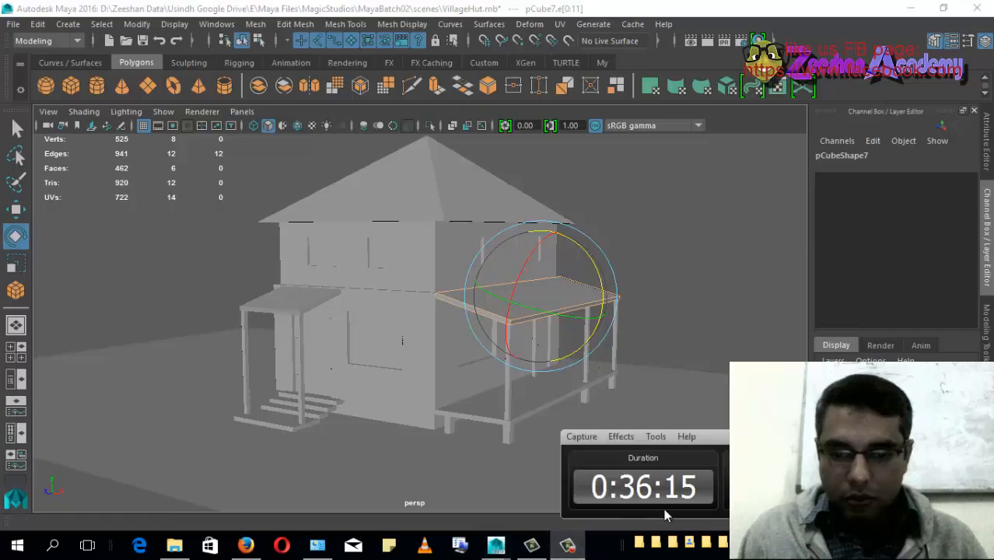